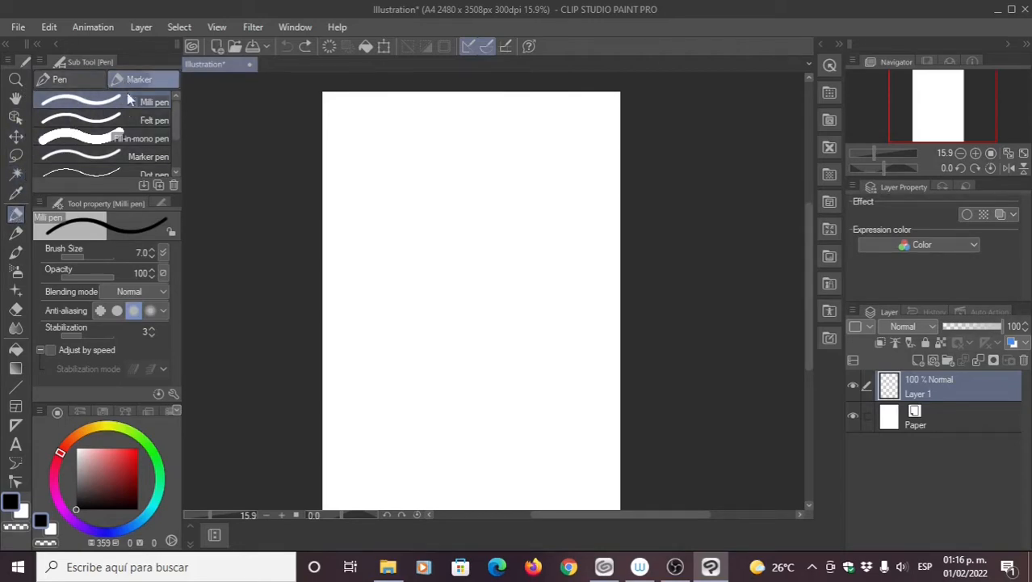
# Step: Reduce the Milli pen brush size from 7.0 to 5.0, then select the hard eraser
pyautogui.click(152, 255)
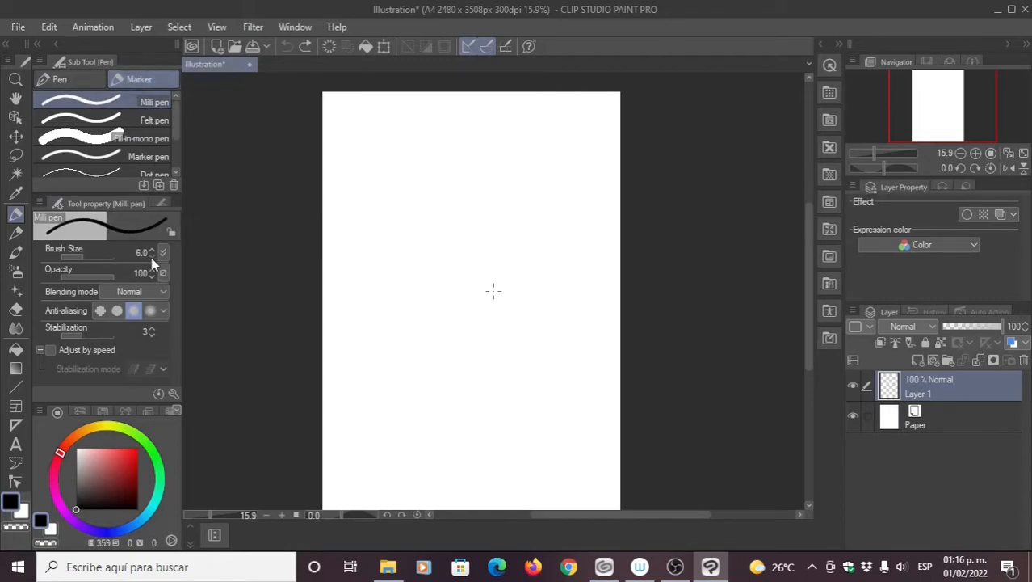
pyautogui.click(151, 257)
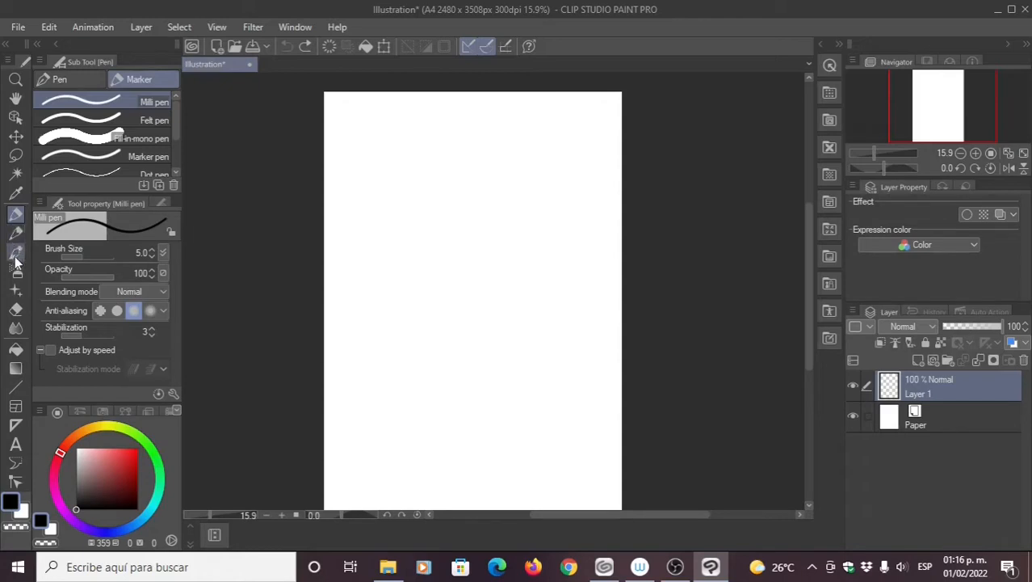
pyautogui.click(15, 311)
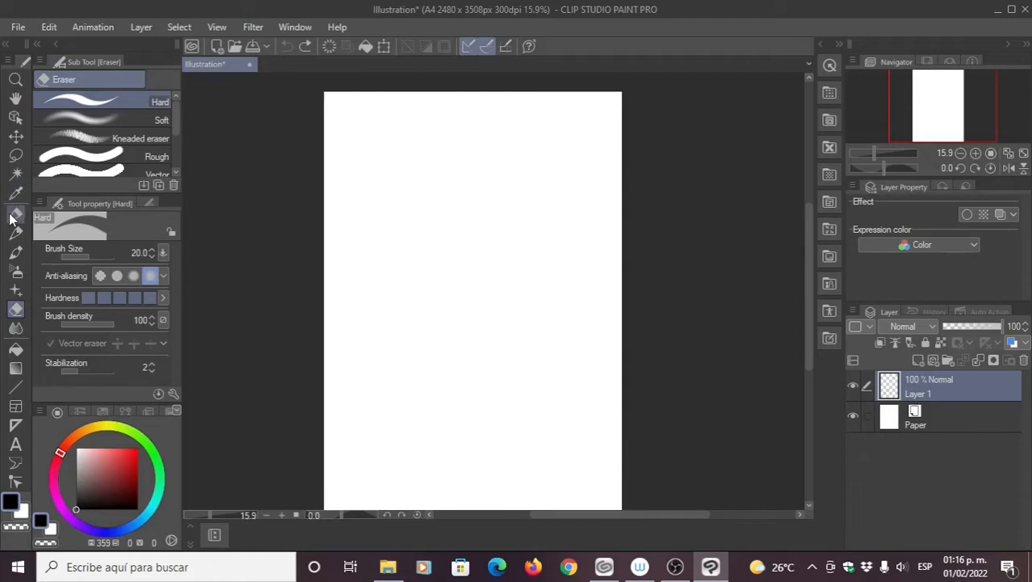
# Step: Set the Milli pen to brush size 30 and draw a thick black diagonal stroke
pyautogui.click(15, 212)
pyautogui.scroll(3, 375, 223)
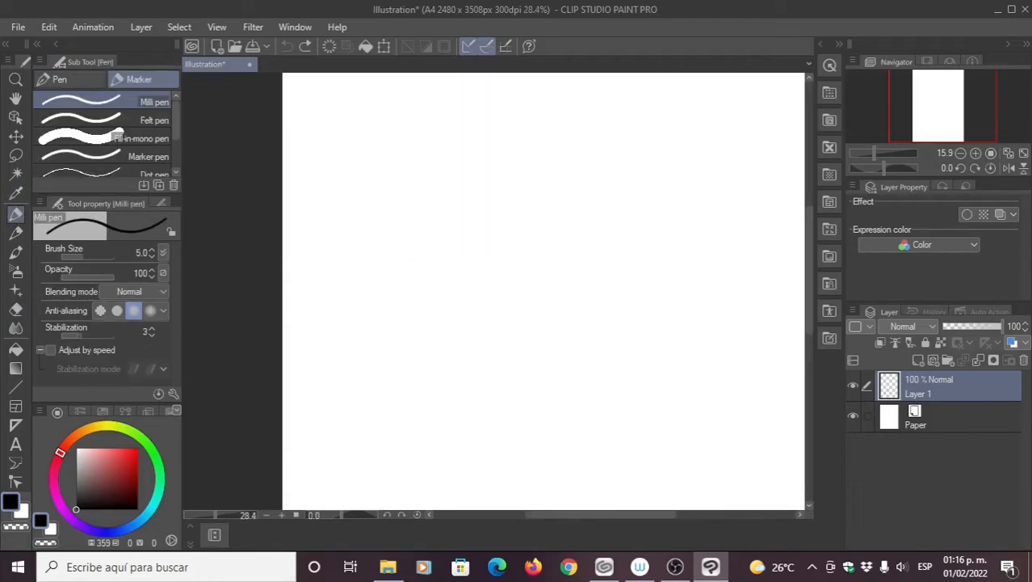
pyautogui.moveTo(351, 164); pyautogui.dragTo(495, 286)
pyautogui.hotkey('ctrl', 'z')
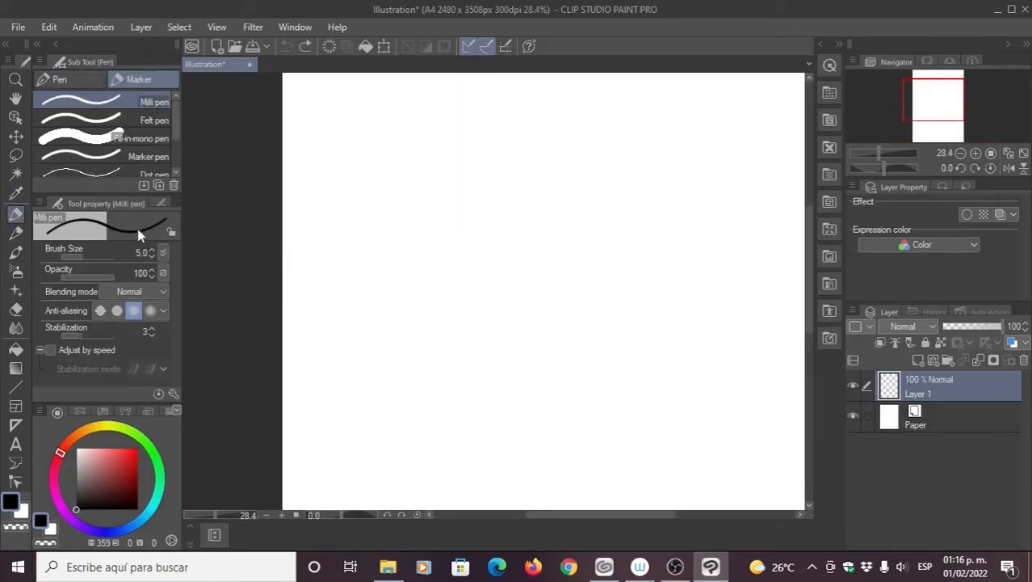
pyautogui.click(146, 251)
pyautogui.write('30')
pyautogui.press('Return')
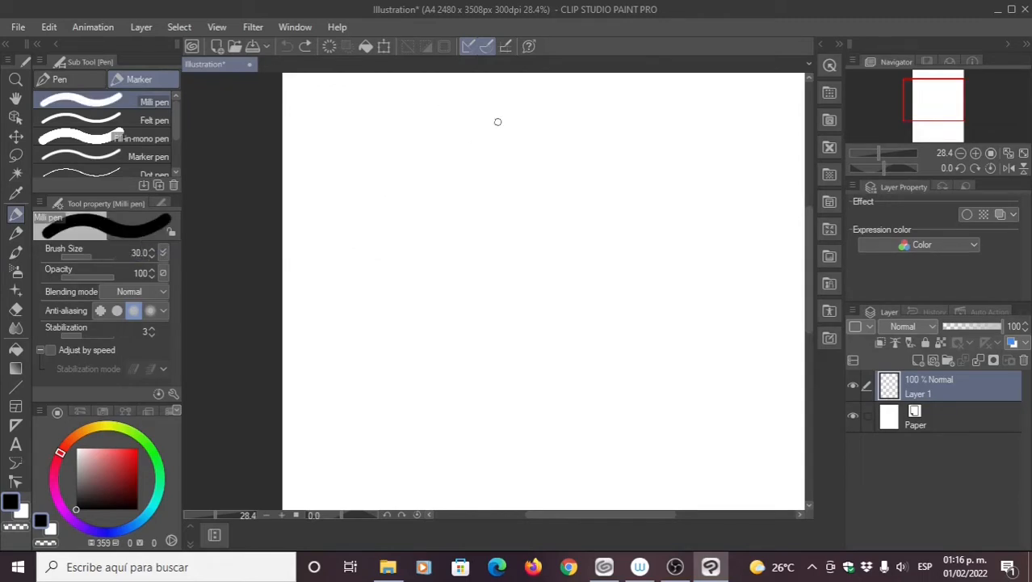
pyautogui.moveTo(346, 151); pyautogui.dragTo(514, 293)
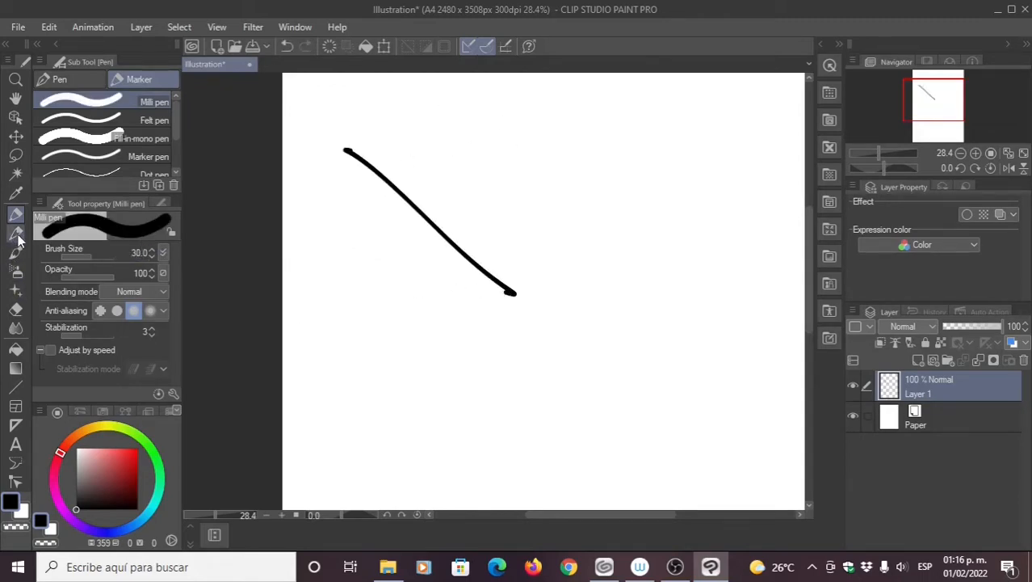
# Step: Zoom in with the eraser and cut trial gaps through the black stroke
pyautogui.click(15, 310)
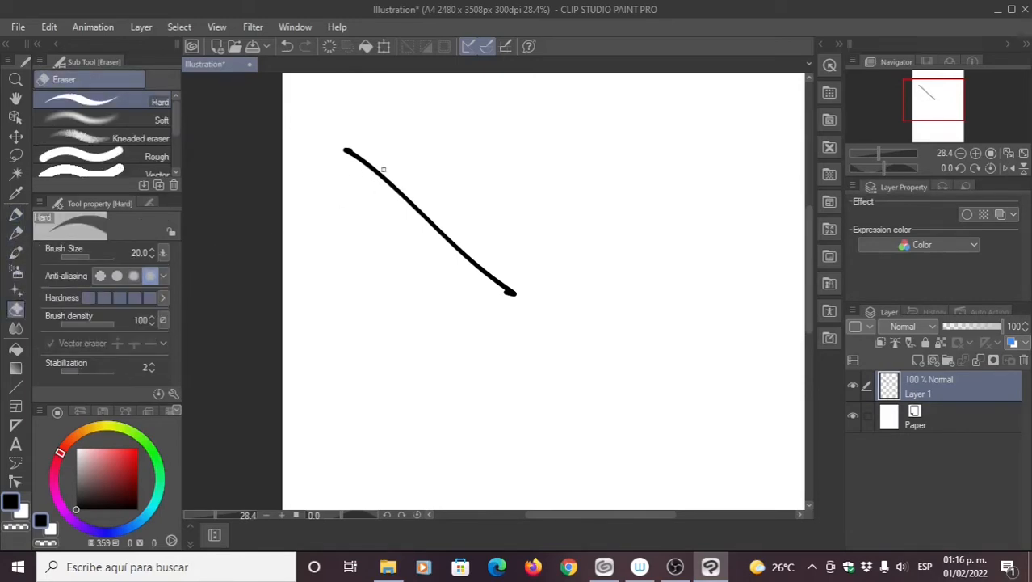
pyautogui.scroll(4, 386, 170)
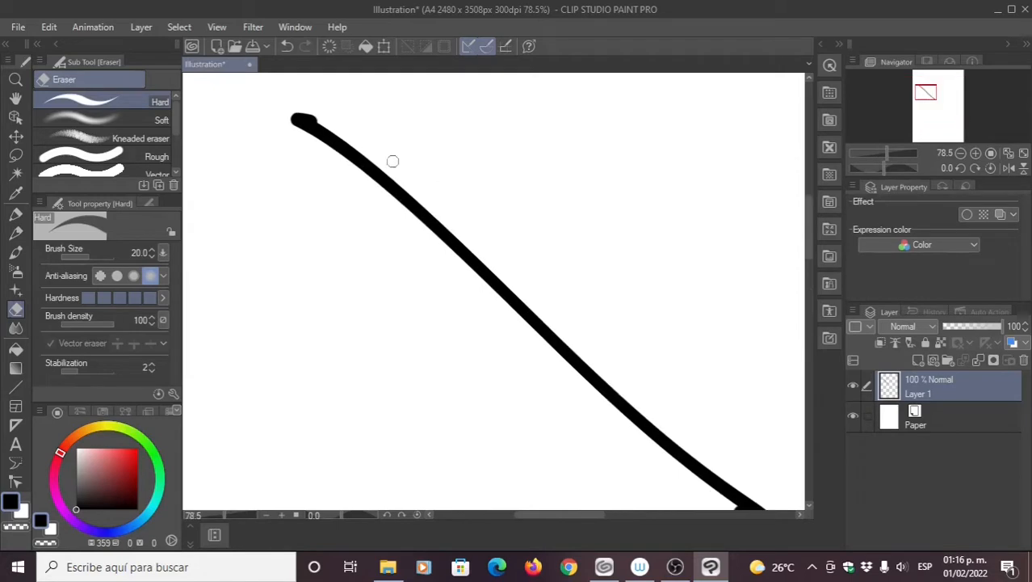
pyautogui.moveTo(392, 161); pyautogui.dragTo(379, 193)
pyautogui.scroll(3, 384, 202)
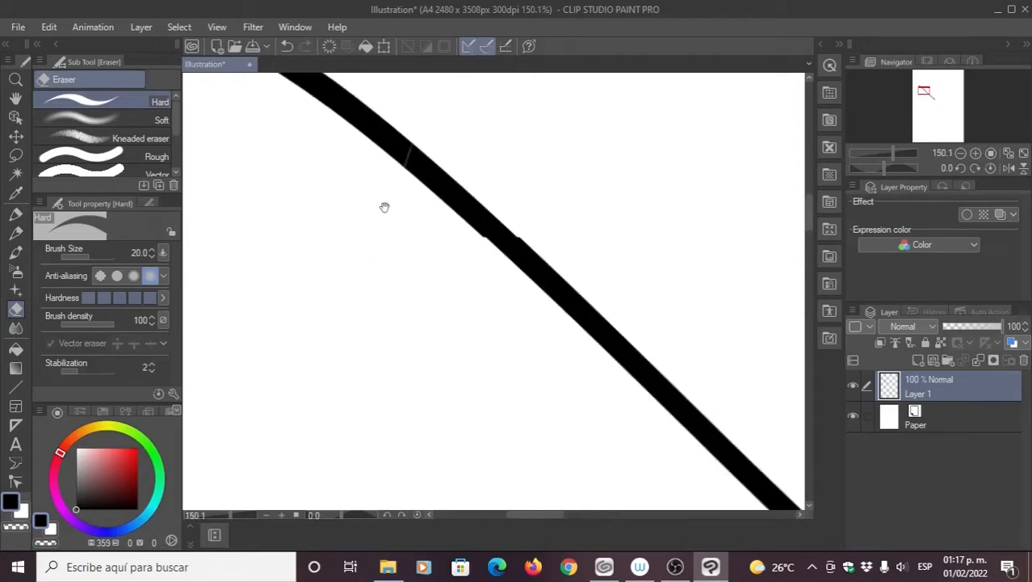
pyautogui.moveTo(385, 207); pyautogui.dragTo(369, 251)
pyautogui.moveTo(377, 148); pyautogui.dragTo(353, 193)
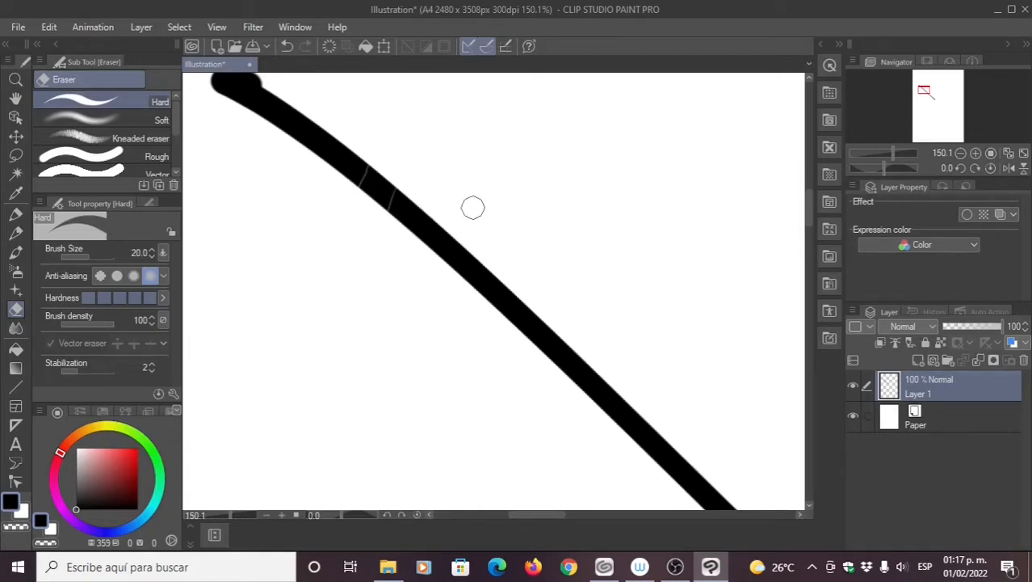
pyautogui.moveTo(473, 208); pyautogui.dragTo(429, 274)
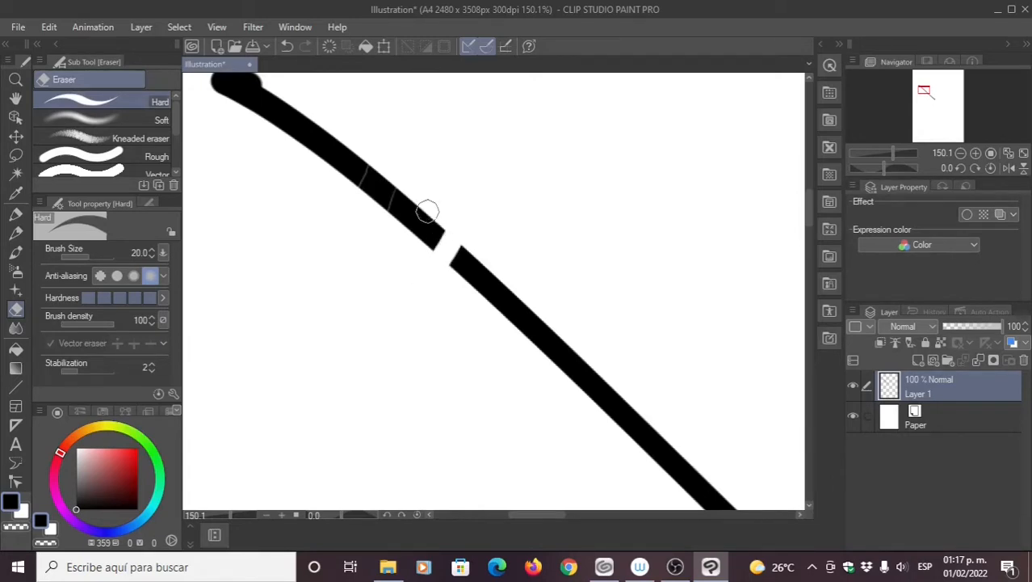
pyautogui.moveTo(428, 212); pyautogui.dragTo(419, 255)
# Step: Undo each trial erasure so the diagonal stroke stays unbroken
pyautogui.hotkey('ctrl', 'z')
pyautogui.hotkey('ctrl', 'z')
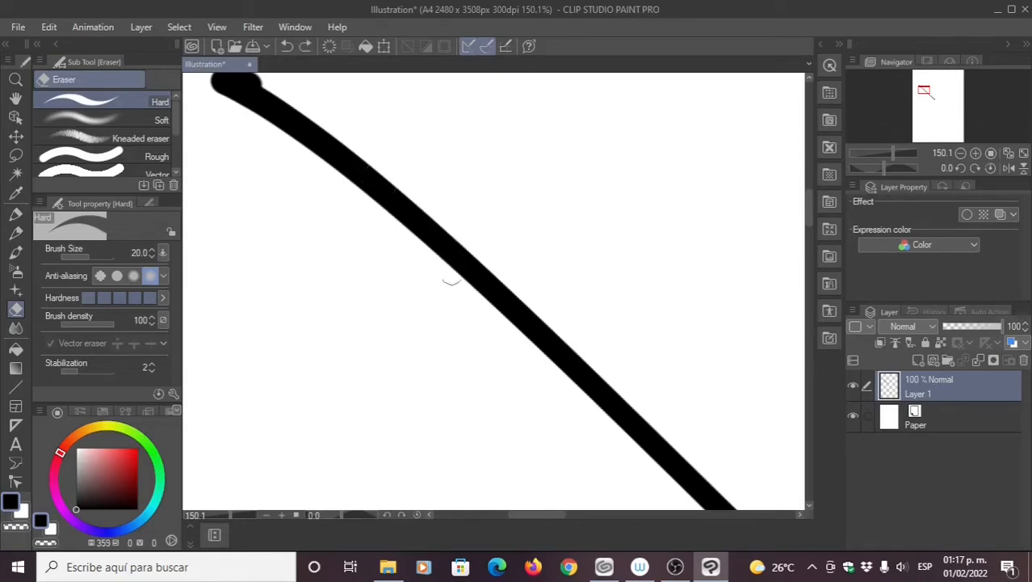
pyautogui.moveTo(437, 179); pyautogui.dragTo(416, 240)
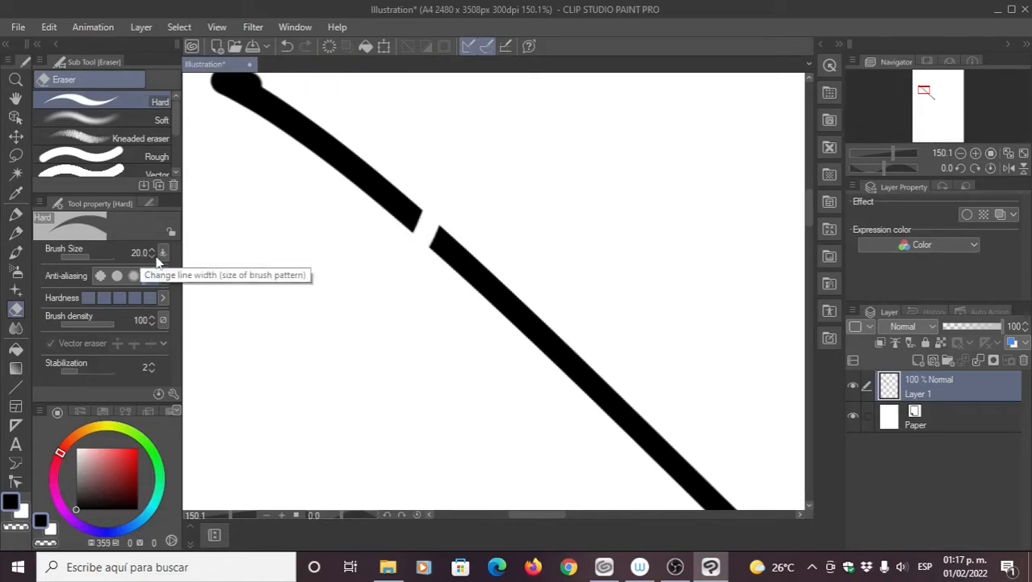
pyautogui.hotkey('ctrl', 'z')
pyautogui.moveTo(397, 185); pyautogui.dragTo(391, 231)
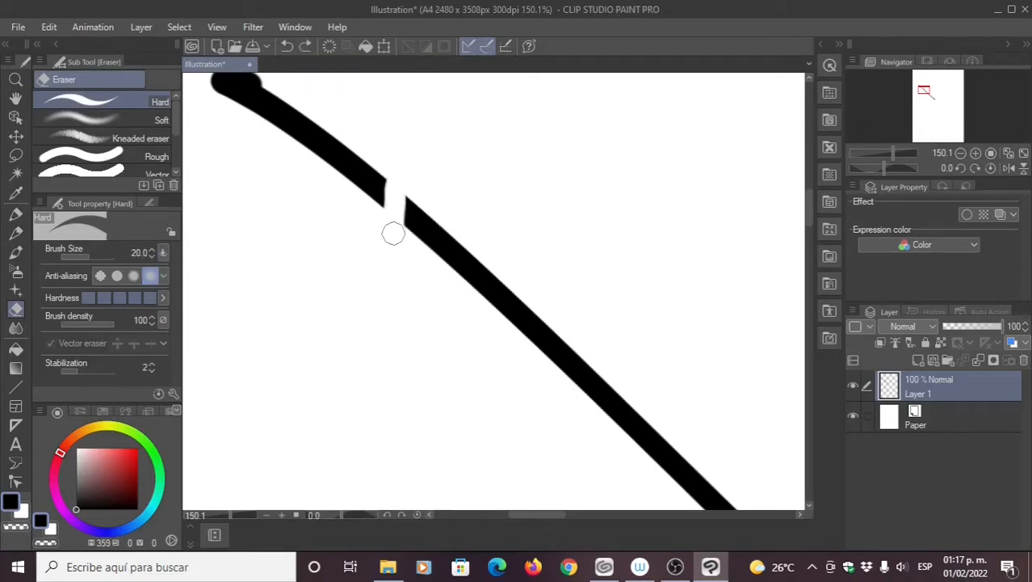
pyautogui.hotkey('ctrl', 'z')
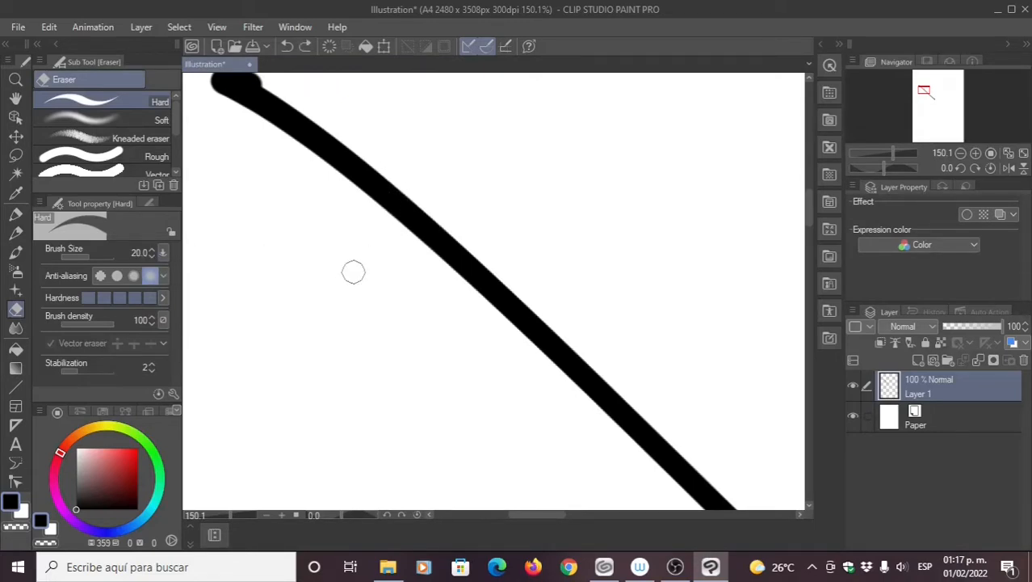
pyautogui.click(16, 214)
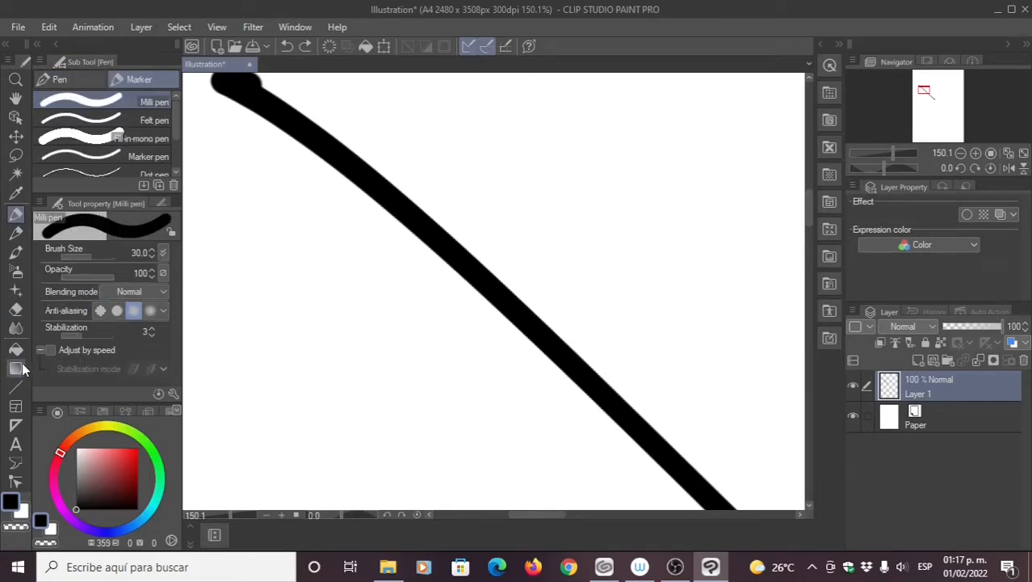
pyautogui.click(14, 387)
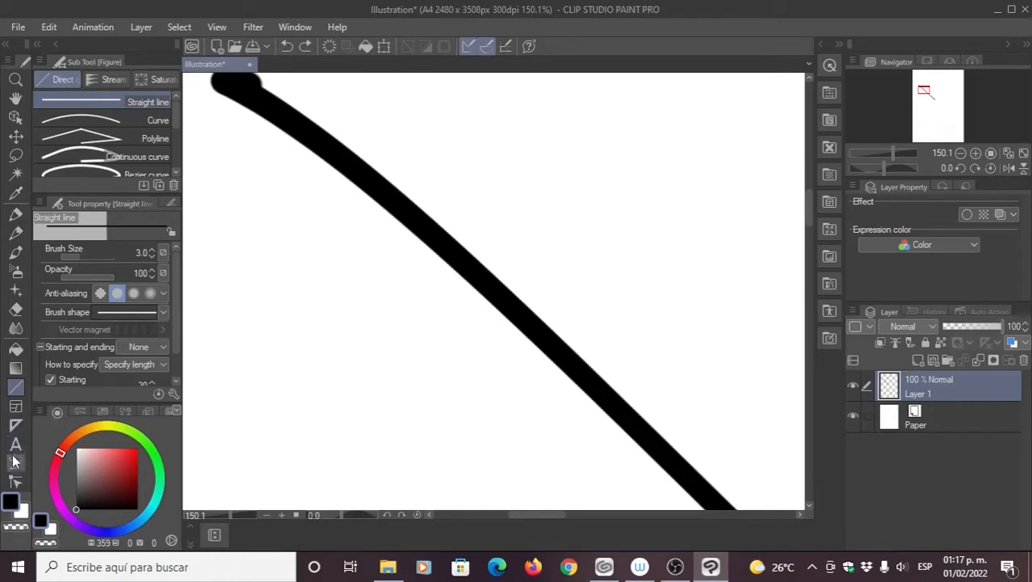
pyautogui.click(14, 482)
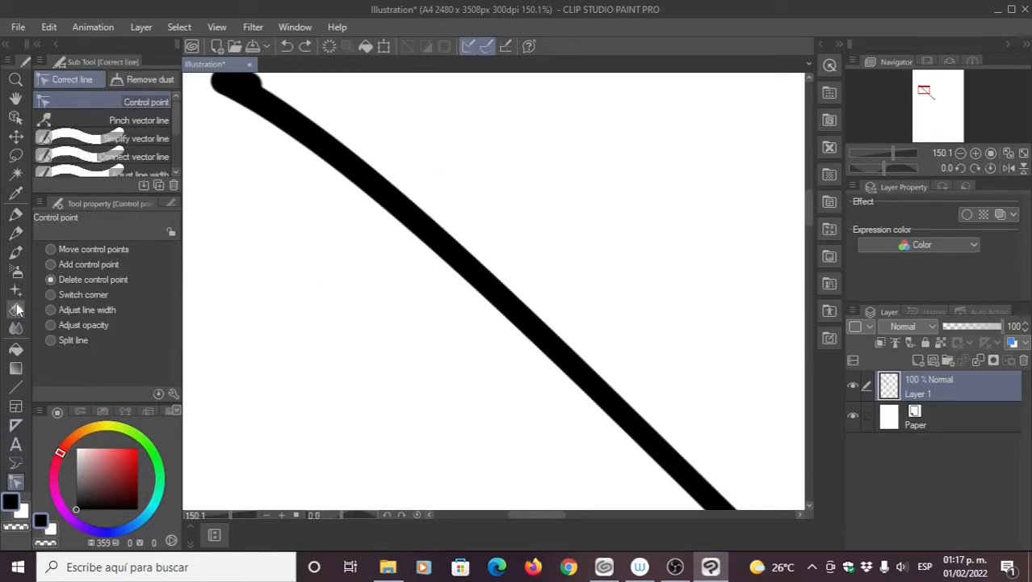
pyautogui.click(15, 218)
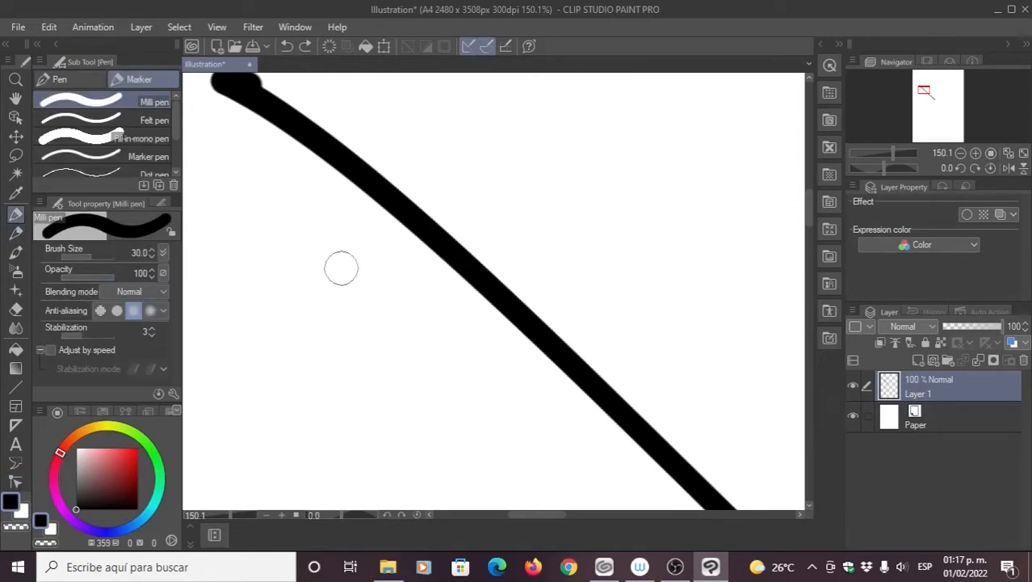
pyautogui.click(17, 312)
# Step: Undo the diagonal test stroke and zoom out to show the blank A4 page
pyautogui.moveTo(505, 233)
pyautogui.mouseDown()
pyautogui.moveTo(452, 296)
pyautogui.moveTo(472, 200)
pyautogui.moveTo(369, 227)
pyautogui.moveTo(346, 181)
pyautogui.moveTo(309, 244)
pyautogui.mouseUp()
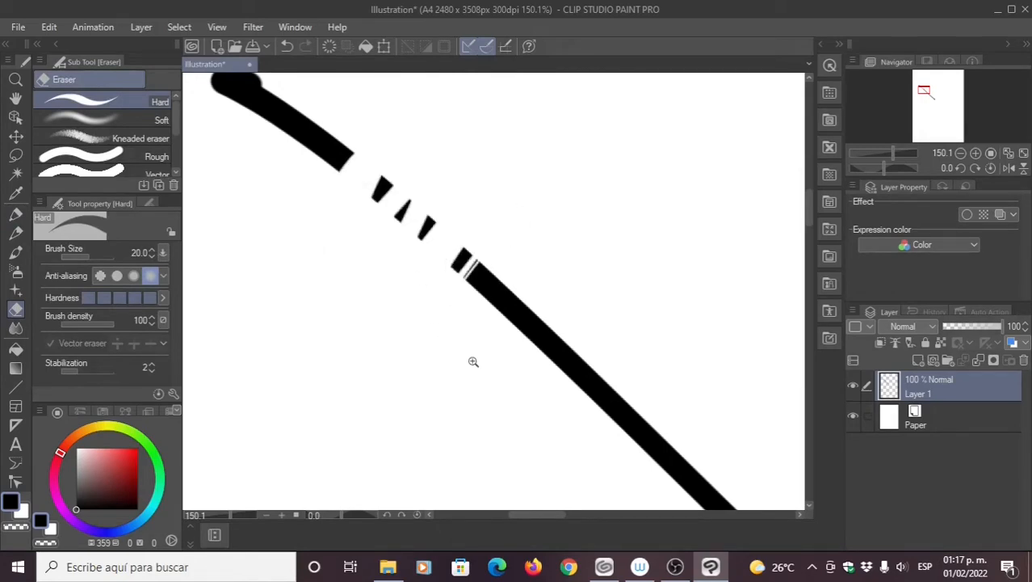
pyautogui.scroll(-3, 468, 355)
pyautogui.hotkey('ctrl', 'z')
pyautogui.hotkey('ctrl', 'z')
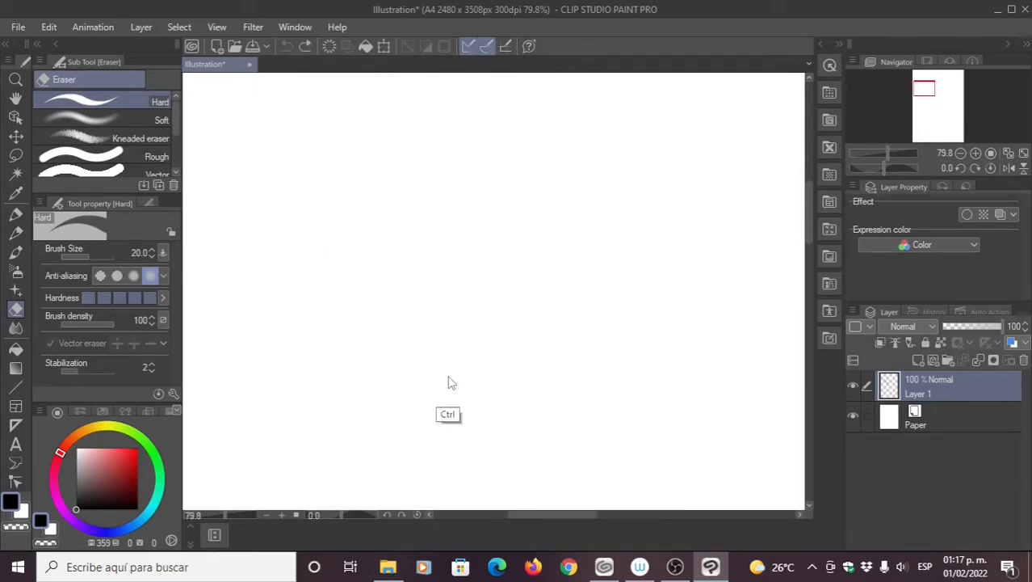
pyautogui.scroll(-3, 458, 293)
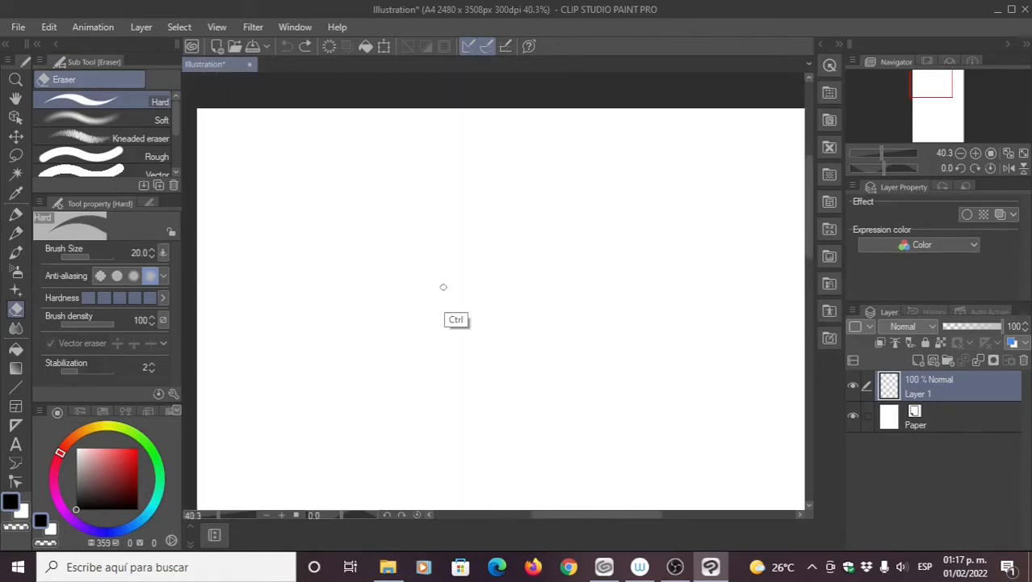
pyautogui.scroll(-2, 445, 284)
pyautogui.moveTo(459, 289)
pyautogui.mouseDown()
pyautogui.moveTo(418, 280)
pyautogui.moveTo(438, 256)
pyautogui.moveTo(421, 237)
pyautogui.mouseUp()
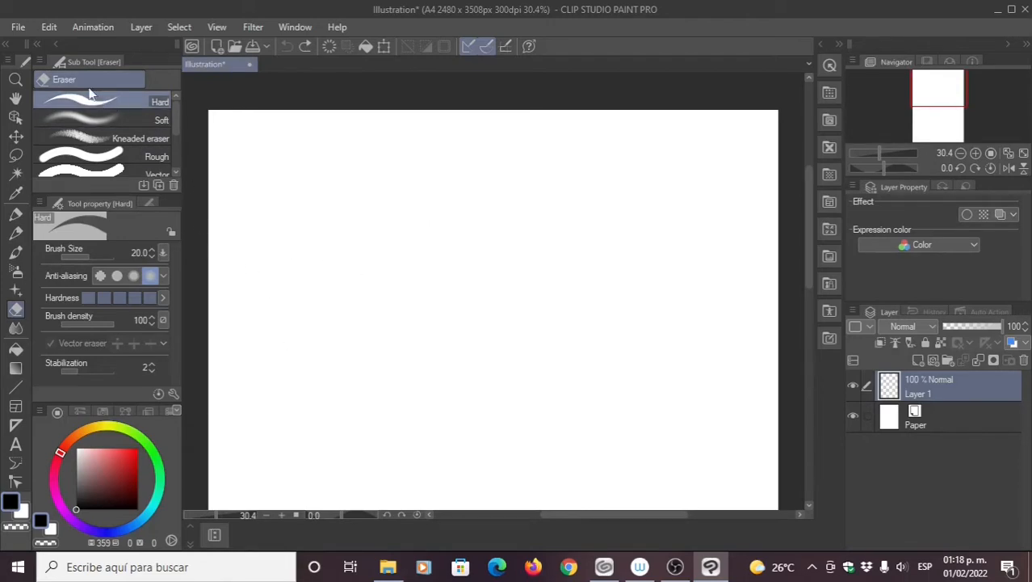
# Step: Import CT involucro, CT gametofito4, CT esporofito and Células esporofito7 .tif files as layers
pyautogui.click(19, 28)
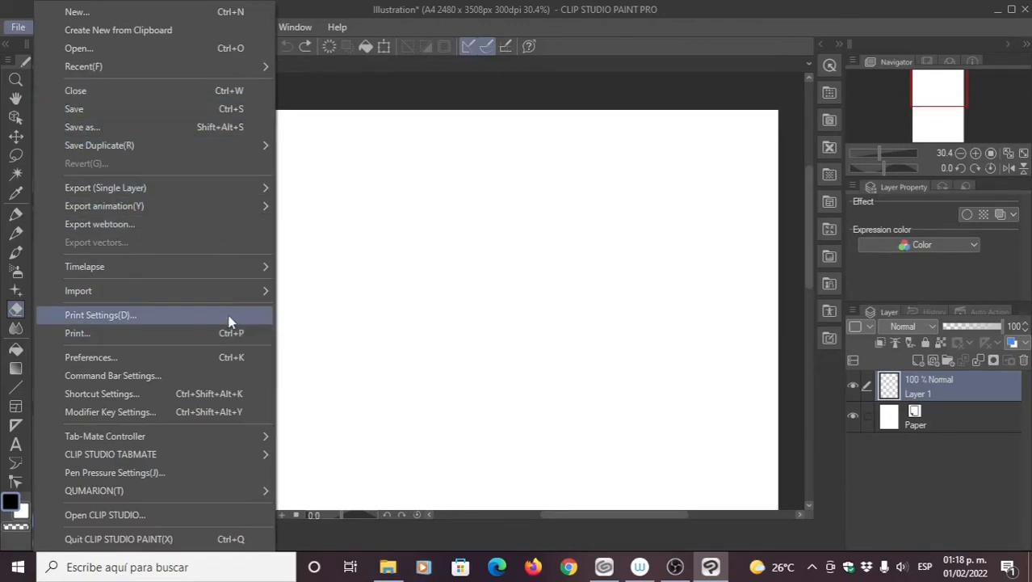
pyautogui.moveTo(226, 295)
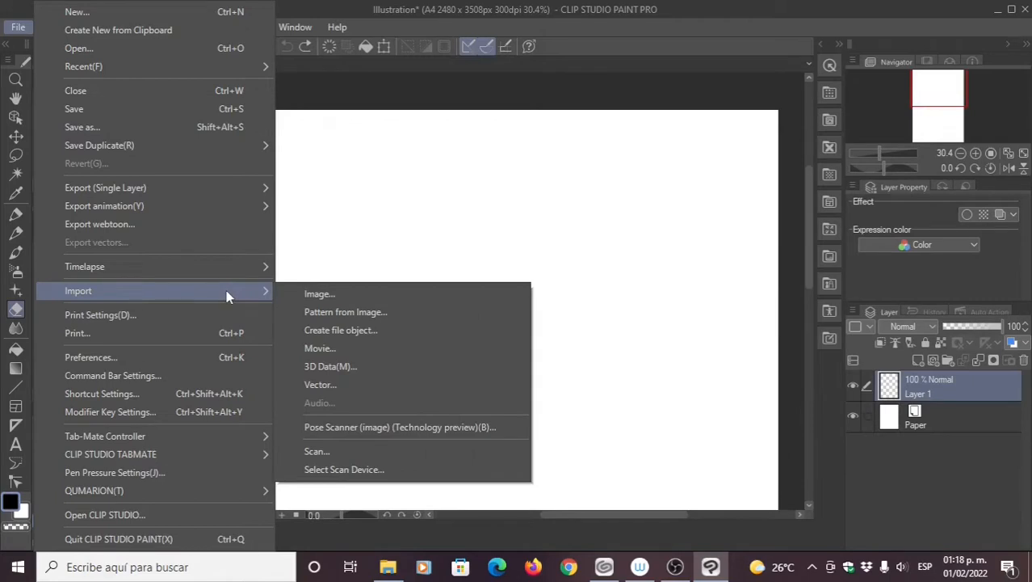
pyautogui.click(317, 294)
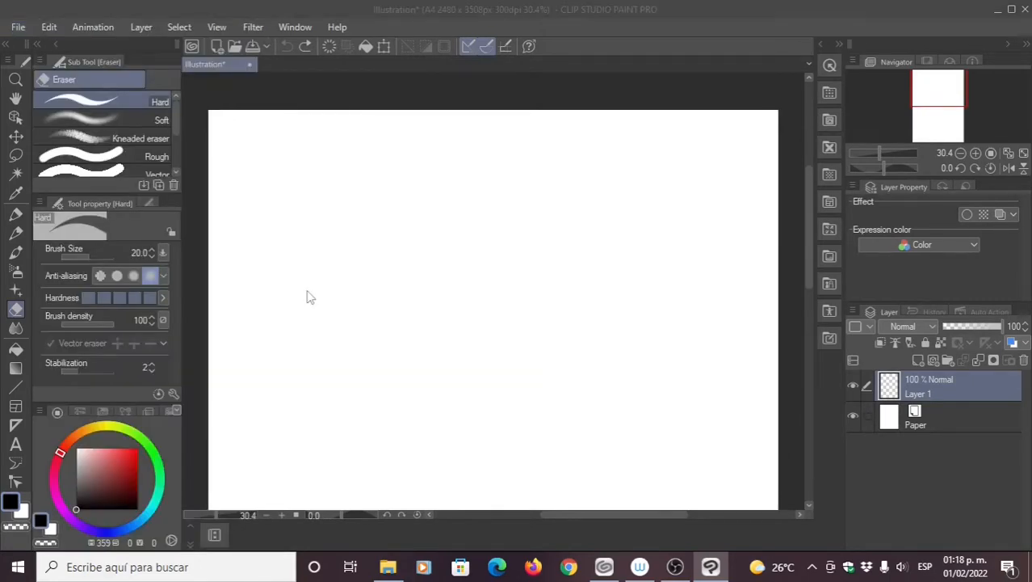
pyautogui.click(449, 221)
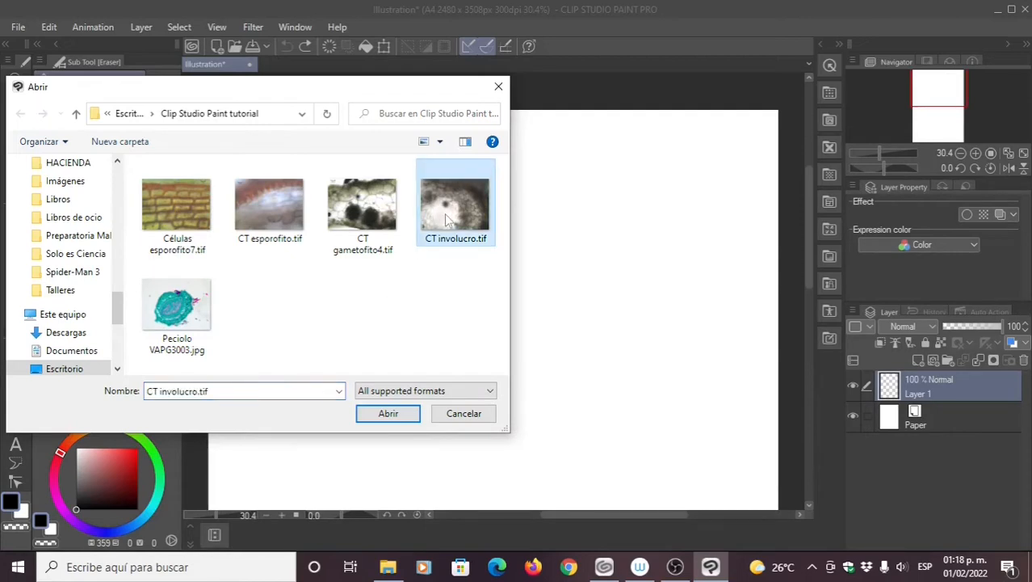
pyautogui.hotkey('shift', 'Left')
pyautogui.hotkey('shift', 'Left')
pyautogui.hotkey('shift', 'Left')
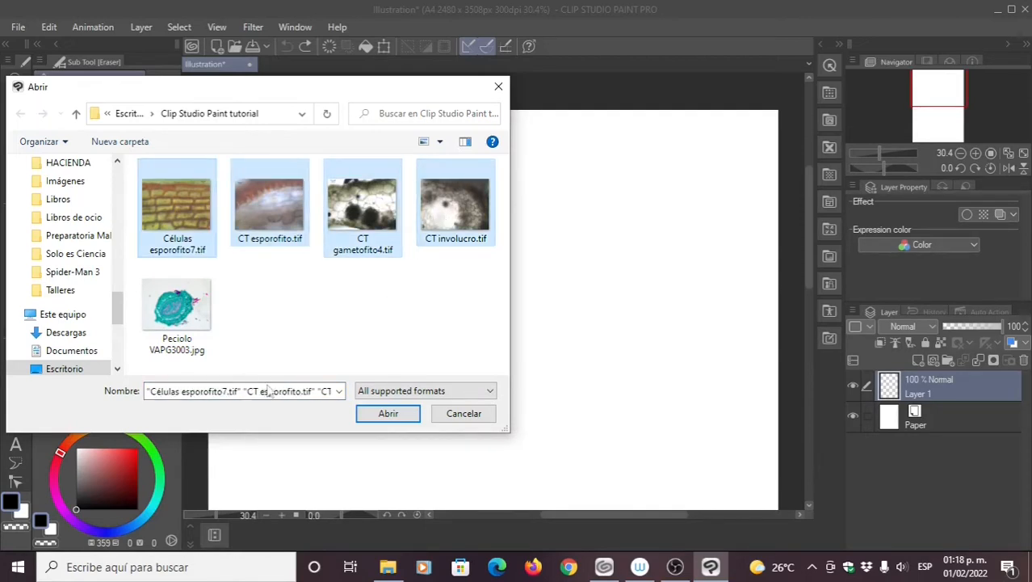
pyautogui.click(382, 416)
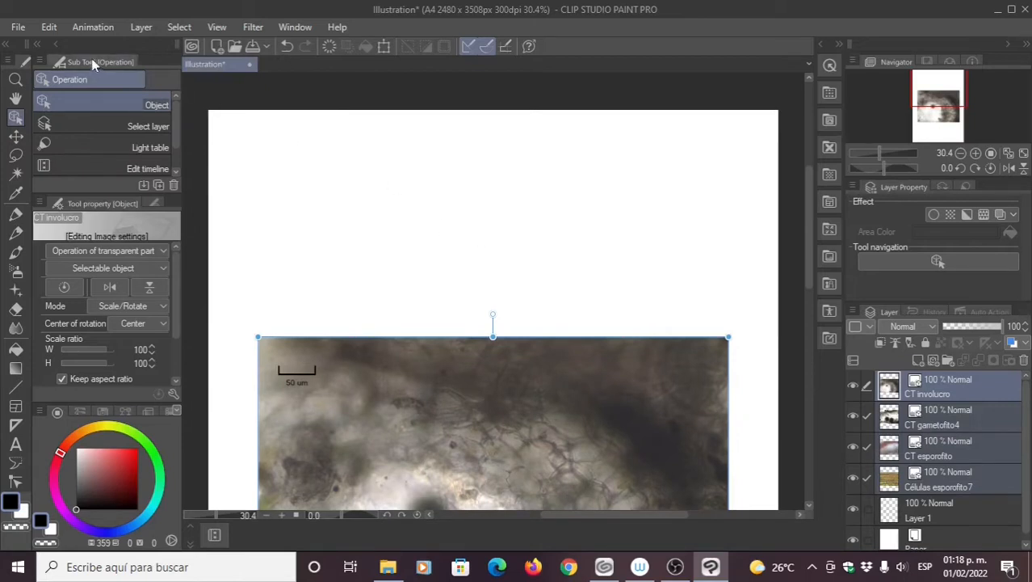
# Step: Open Células esporofito7.tif, copy it, and paste it into the A4 Illustration
pyautogui.click(28, 32)
pyautogui.click(68, 47)
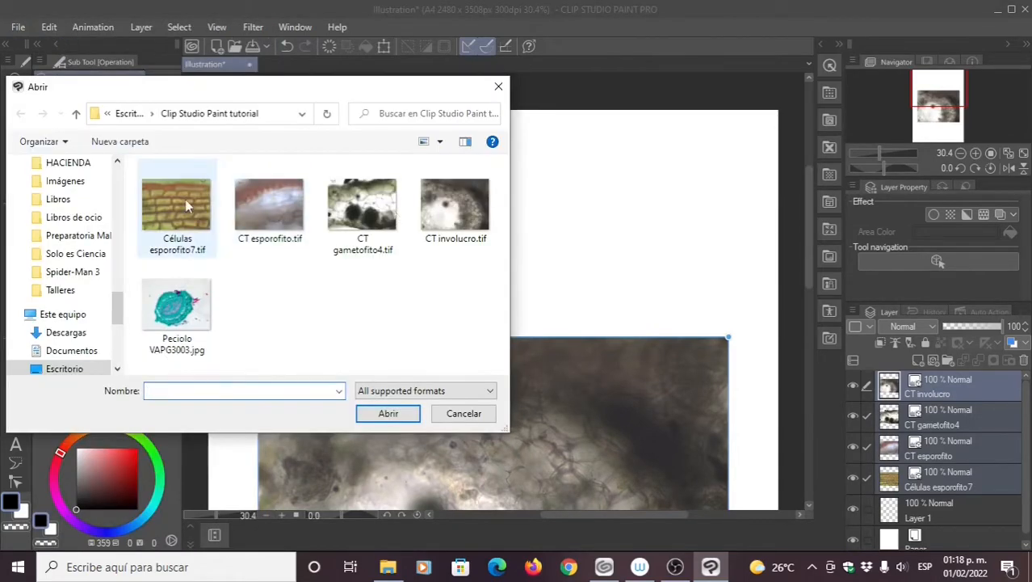
pyautogui.doubleClick(186, 206)
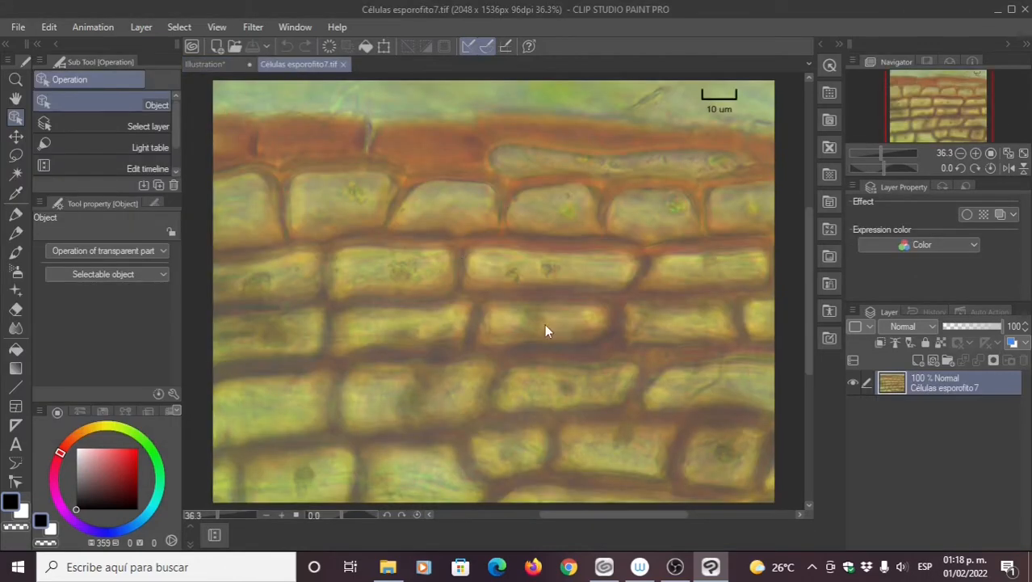
pyautogui.hotkey('ctrl', 'c')
pyautogui.click(216, 64)
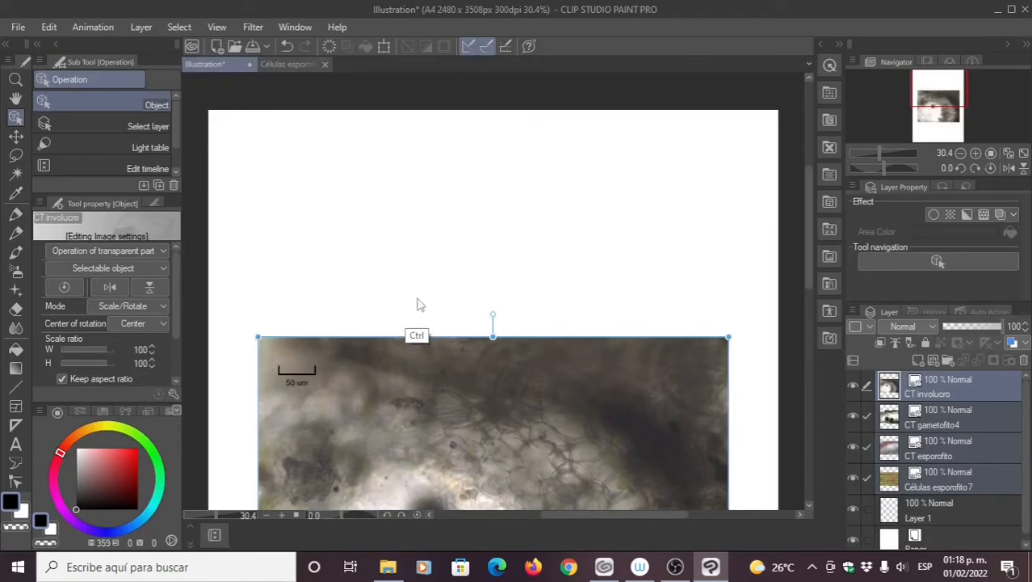
pyautogui.hotkey('ctrl', 'v')
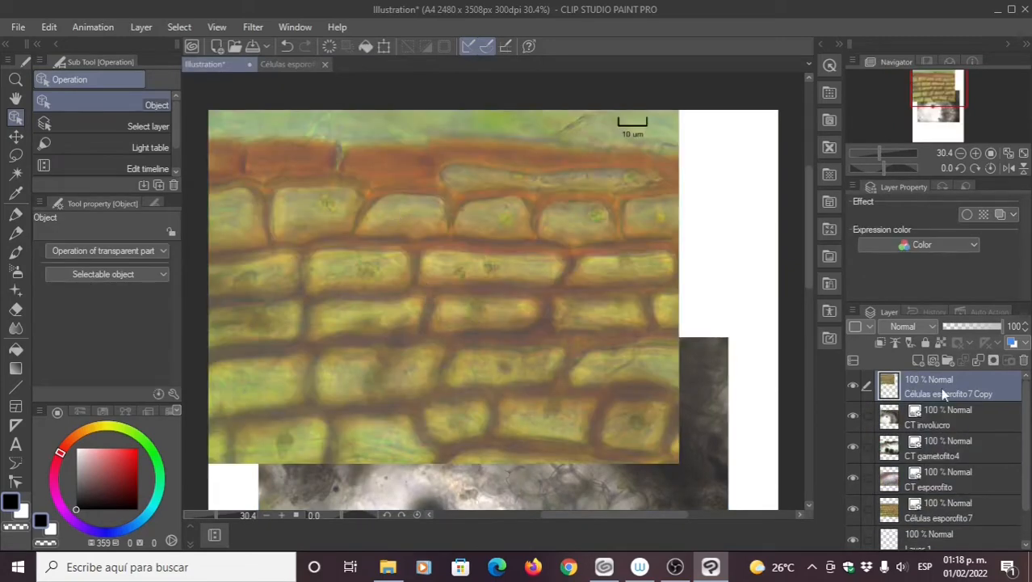
# Step: Move Células esporofito7 beneath its copy layer, then begin Scale/Rotate on the copy
pyautogui.moveTo(913, 510); pyautogui.dragTo(906, 417)
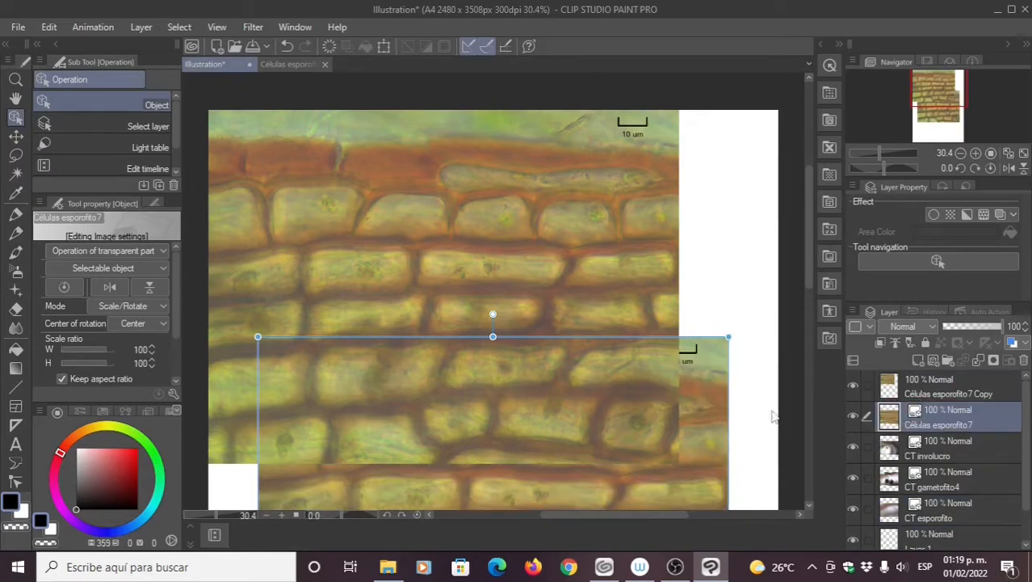
pyautogui.click(598, 443)
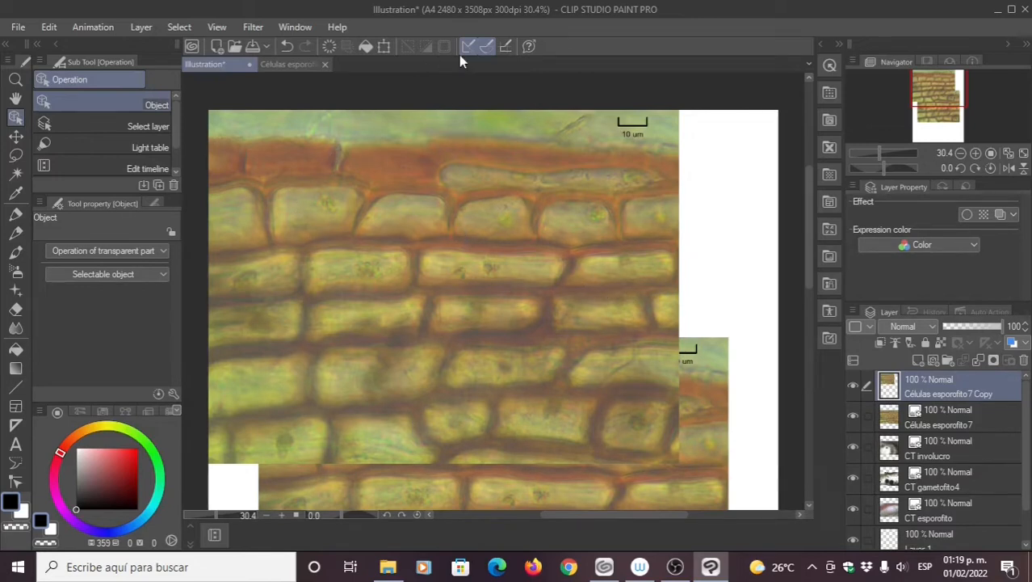
pyautogui.click(385, 47)
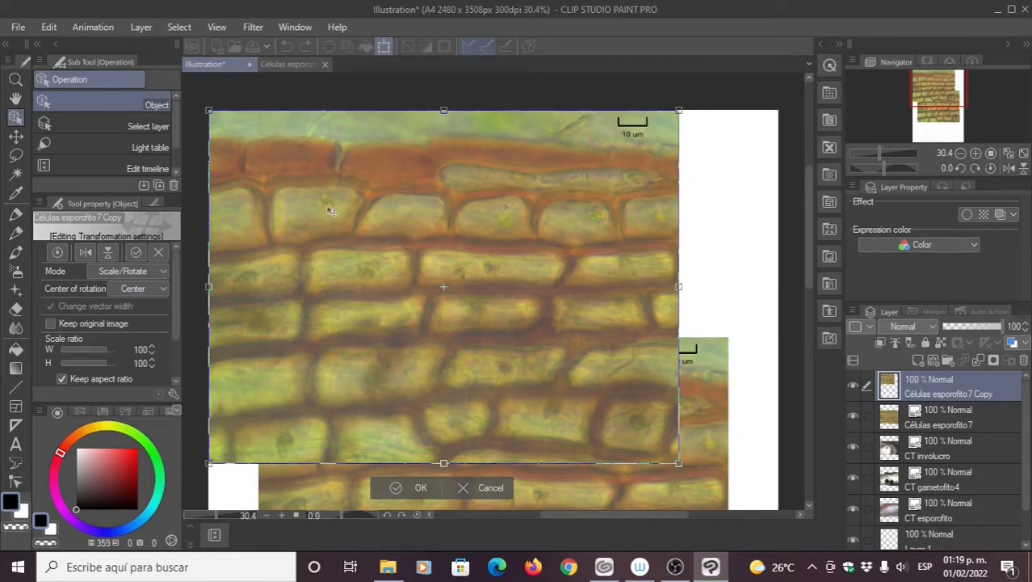
# Step: Scale the Células esporofito7 Copy proportionally to 44% and place it top-left
pyautogui.click(62, 379)
pyautogui.moveTo(675, 286); pyautogui.dragTo(381, 286)
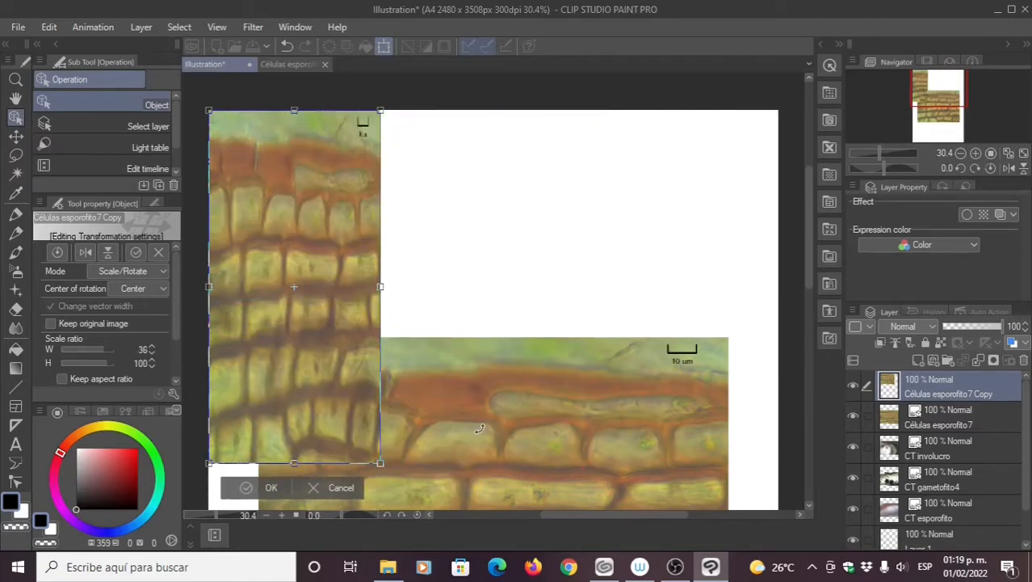
pyautogui.hotkey('ctrl', 'z')
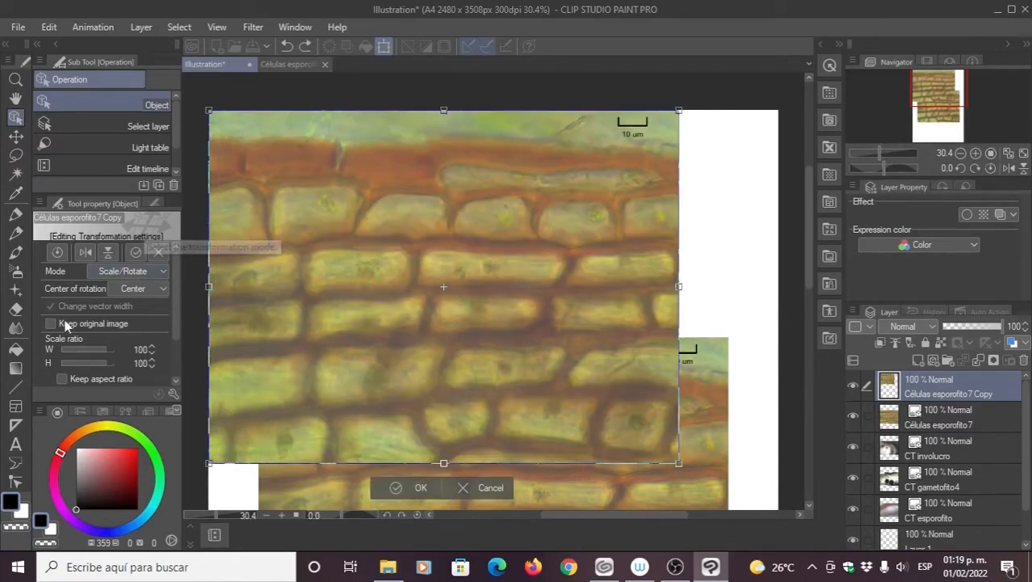
pyautogui.click(61, 378)
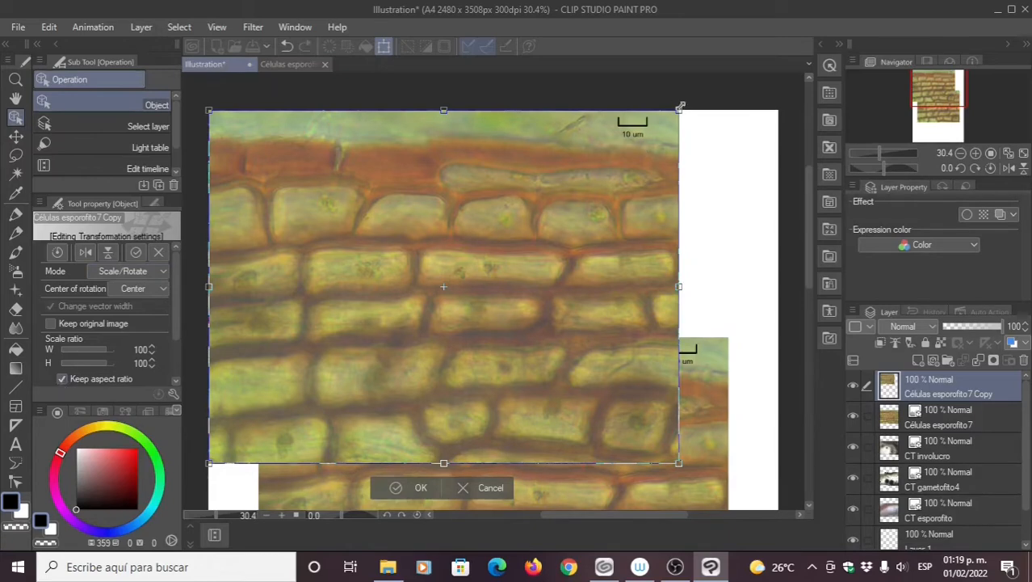
pyautogui.moveTo(446, 207); pyautogui.dragTo(446, 307)
pyautogui.moveTo(450, 362); pyautogui.dragTo(336, 191)
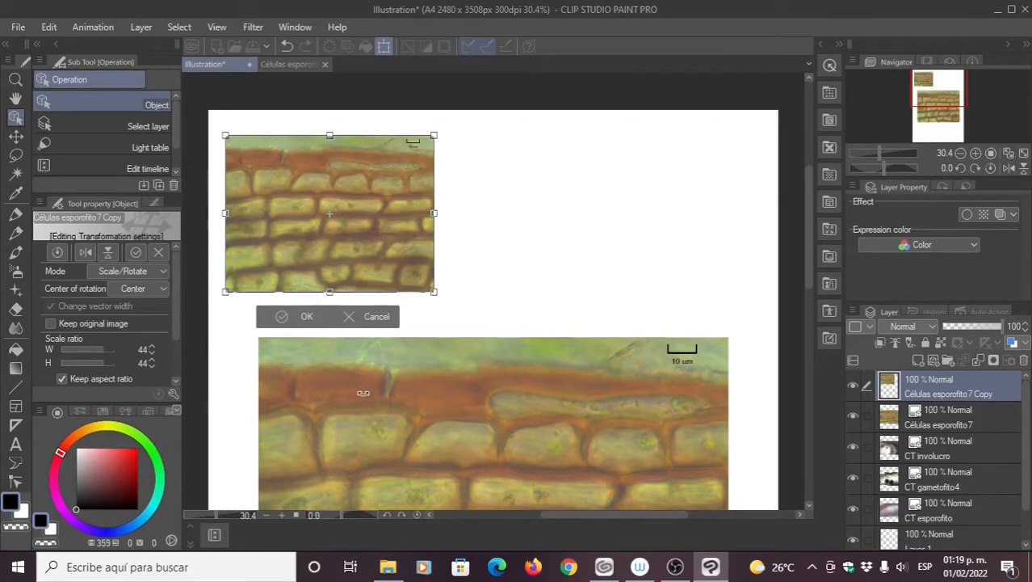
pyautogui.click(297, 318)
# Step: Scale the original Células esporofito7 to 45% and place it beside the copy, top-right
pyautogui.click(921, 423)
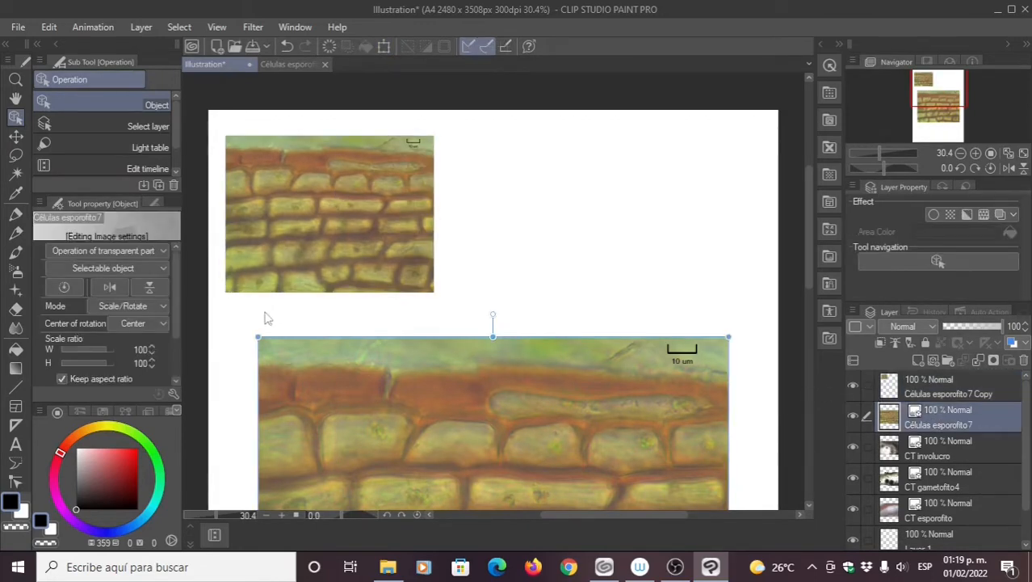
pyautogui.moveTo(257, 341); pyautogui.dragTo(459, 487)
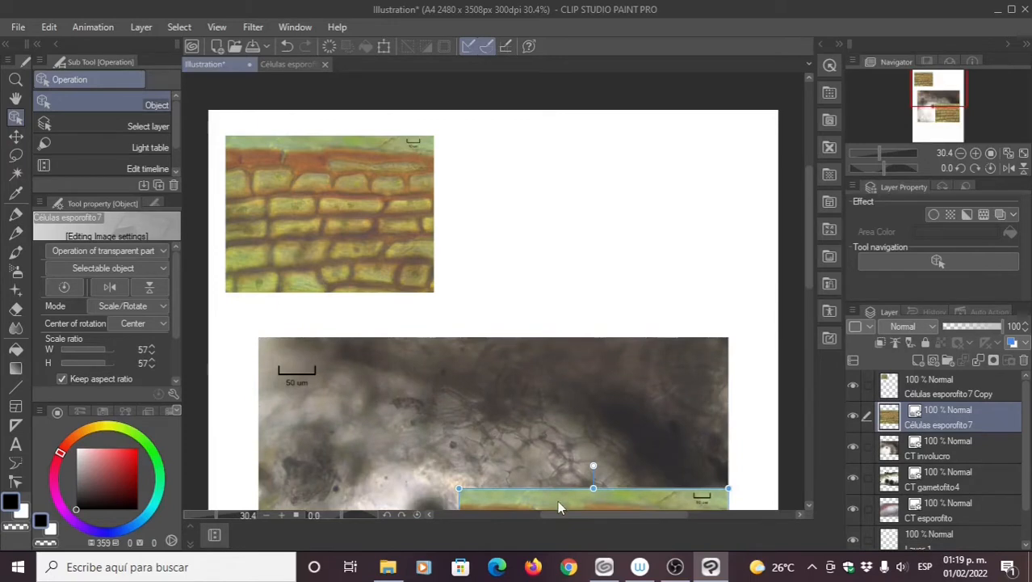
pyautogui.moveTo(557, 501); pyautogui.dragTo(540, 149)
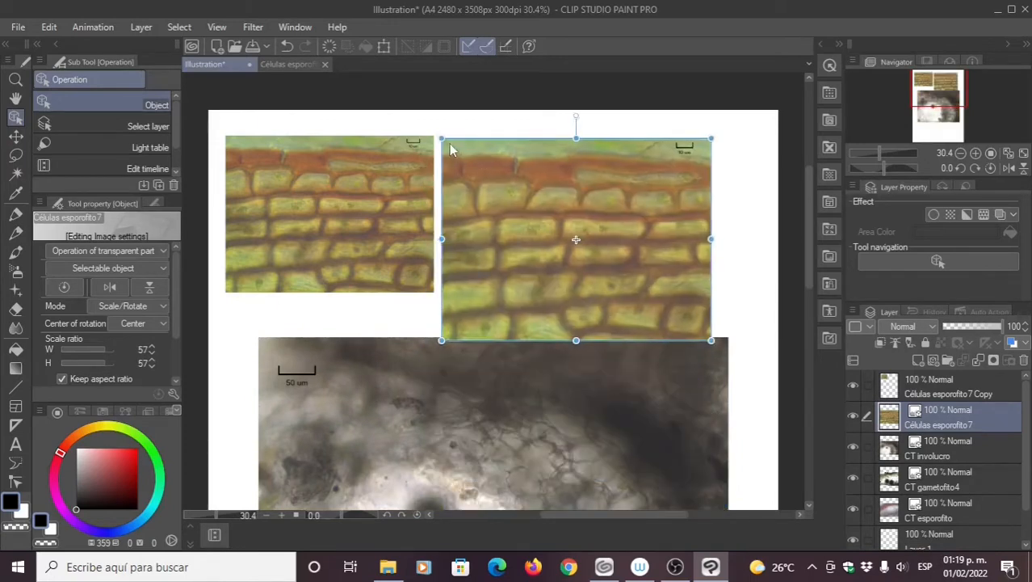
pyautogui.moveTo(449, 143); pyautogui.dragTo(500, 184)
pyautogui.moveTo(586, 247); pyautogui.dragTo(517, 189)
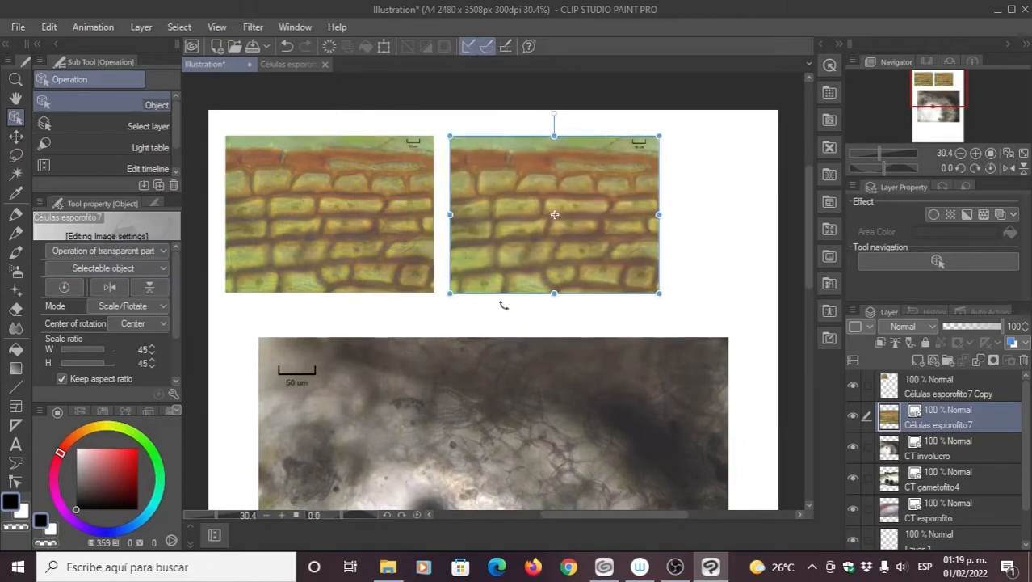
pyautogui.click(956, 391)
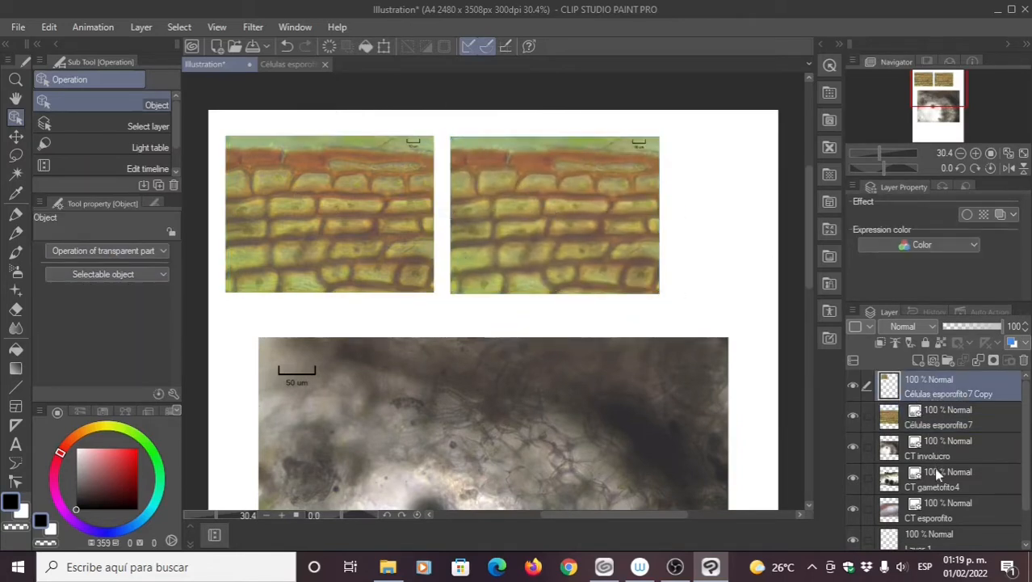
# Step: Add a new raster layer named 'Boceto esporofito'
pyautogui.click(917, 364)
pyautogui.doubleClick(933, 392)
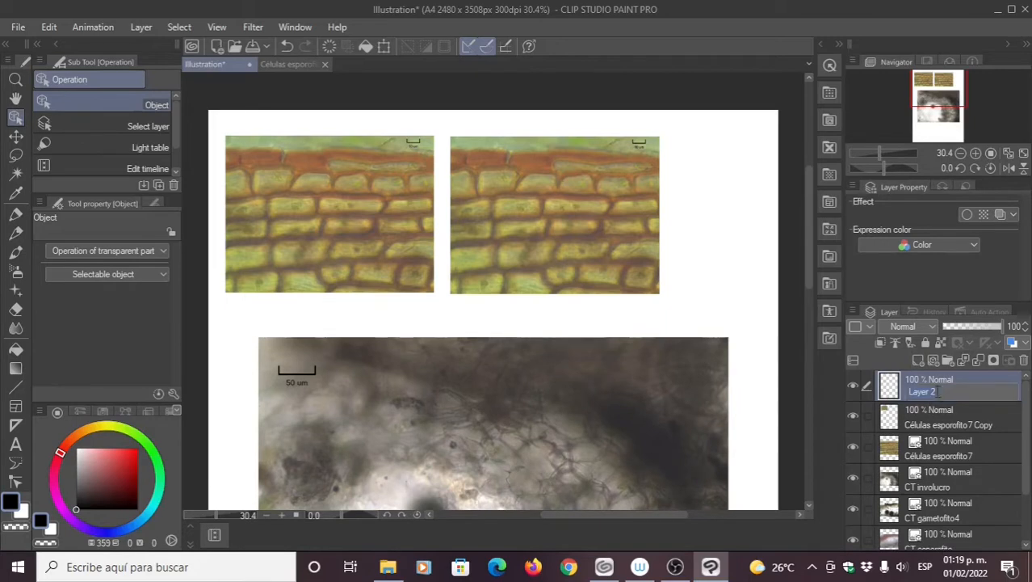
pyautogui.write('Boceto esporofito')
# Step: Draw test loops around two cells with the pen, then undo them
pyautogui.click(10, 214)
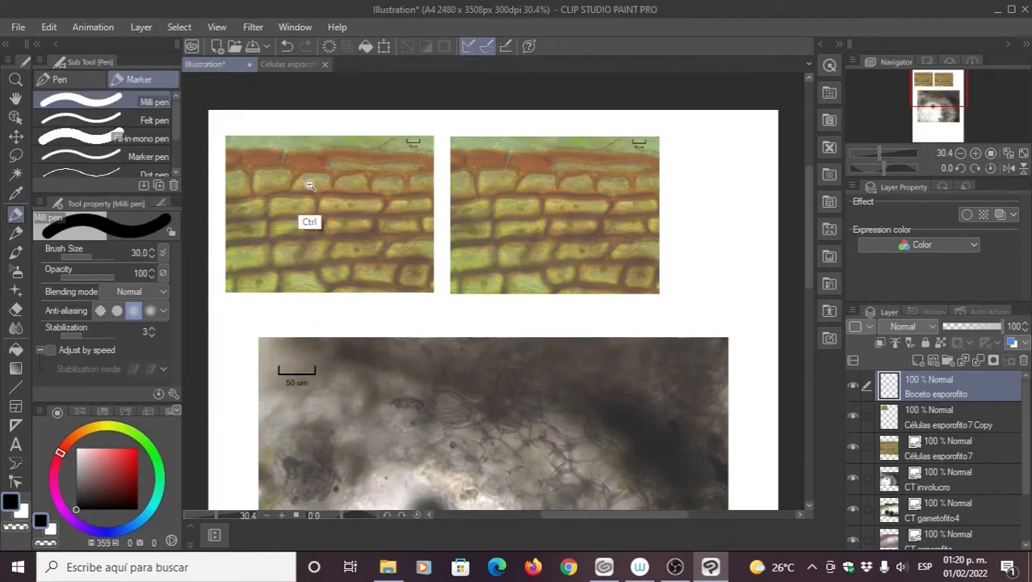
pyautogui.moveTo(310, 185); pyautogui.dragTo(356, 188)
pyautogui.moveTo(256, 206)
pyautogui.mouseDown()
pyautogui.moveTo(327, 220)
pyautogui.moveTo(448, 216)
pyautogui.moveTo(474, 172)
pyautogui.moveTo(457, 153)
pyautogui.moveTo(417, 147)
pyautogui.moveTo(354, 157)
pyautogui.moveTo(348, 202)
pyautogui.moveTo(396, 222)
pyautogui.moveTo(472, 214)
pyautogui.mouseUp()
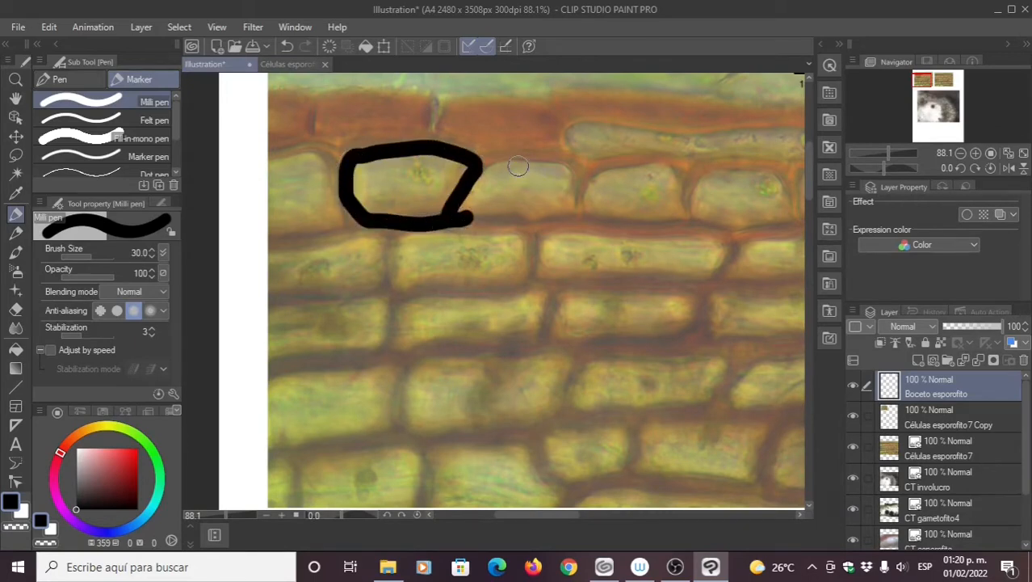
pyautogui.moveTo(557, 159)
pyautogui.mouseDown()
pyautogui.moveTo(580, 192)
pyautogui.moveTo(530, 218)
pyautogui.moveTo(488, 198)
pyautogui.moveTo(516, 166)
pyautogui.moveTo(572, 170)
pyautogui.mouseUp()
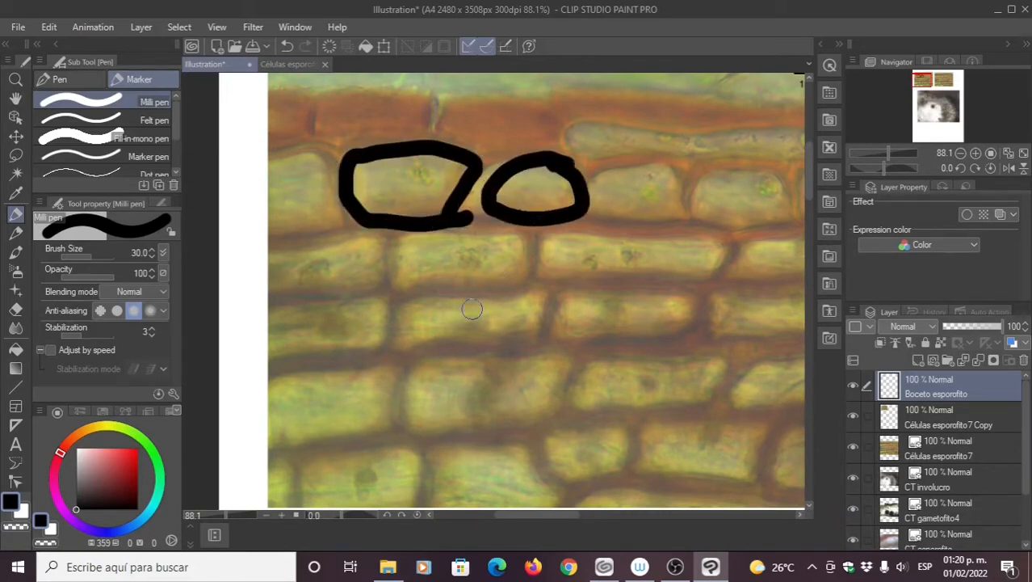
pyautogui.hotkey('ctrl', 'z')
pyautogui.hotkey('ctrl', 'z')
pyautogui.hotkey('ctrl', 'z')
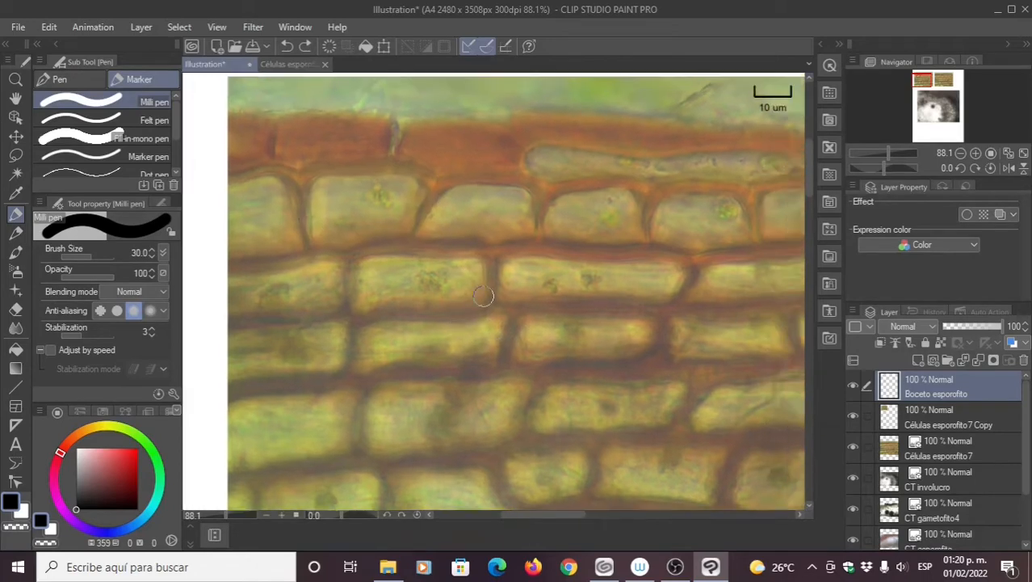
pyautogui.scroll(-3, 490, 266)
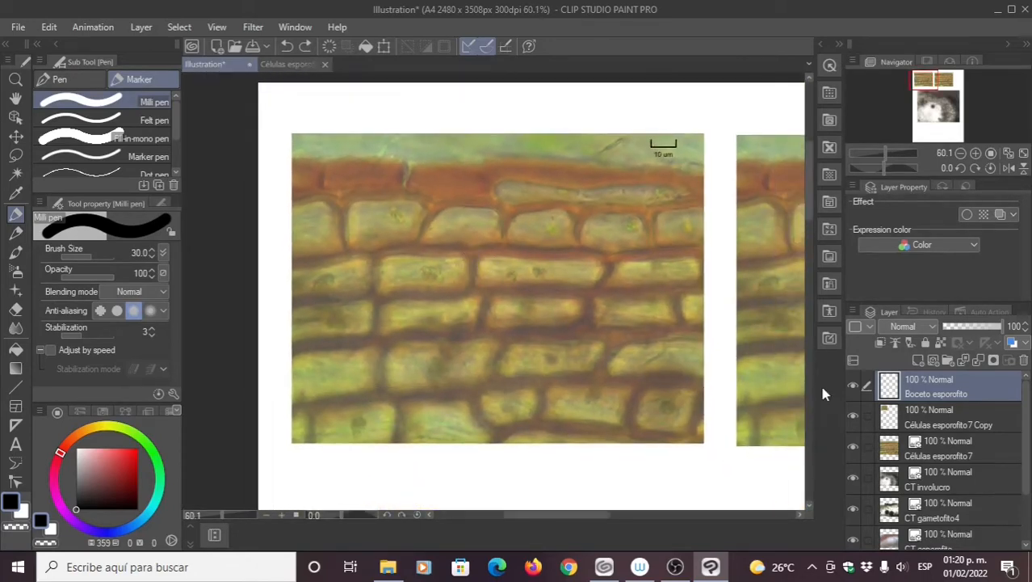
# Step: Set the pen to size 3 and trace cell-wall outlines in thin black
pyautogui.click(927, 421)
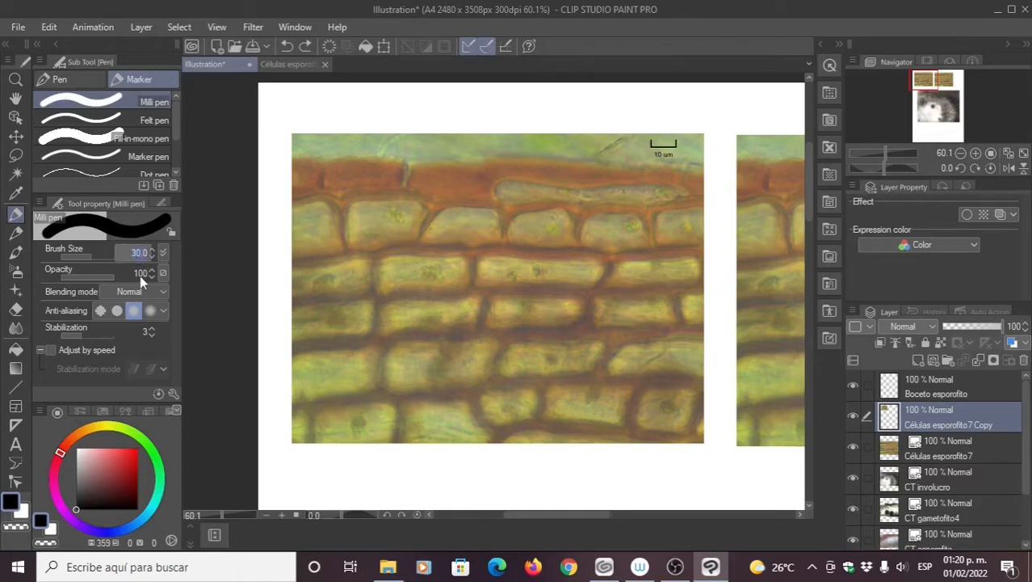
pyautogui.press('Return')
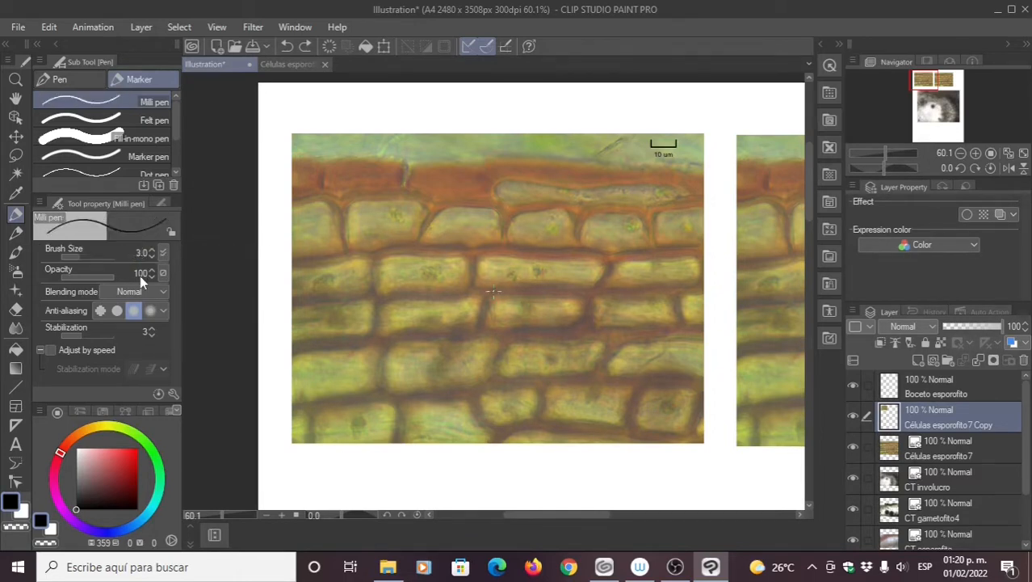
pyautogui.click(920, 391)
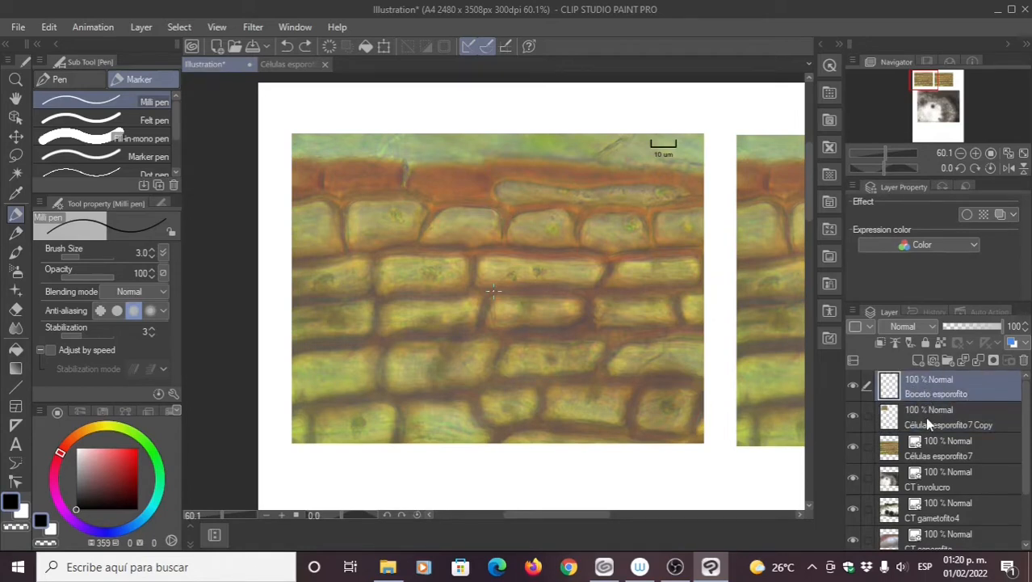
pyautogui.click(927, 421)
pyautogui.scroll(5, 429, 290)
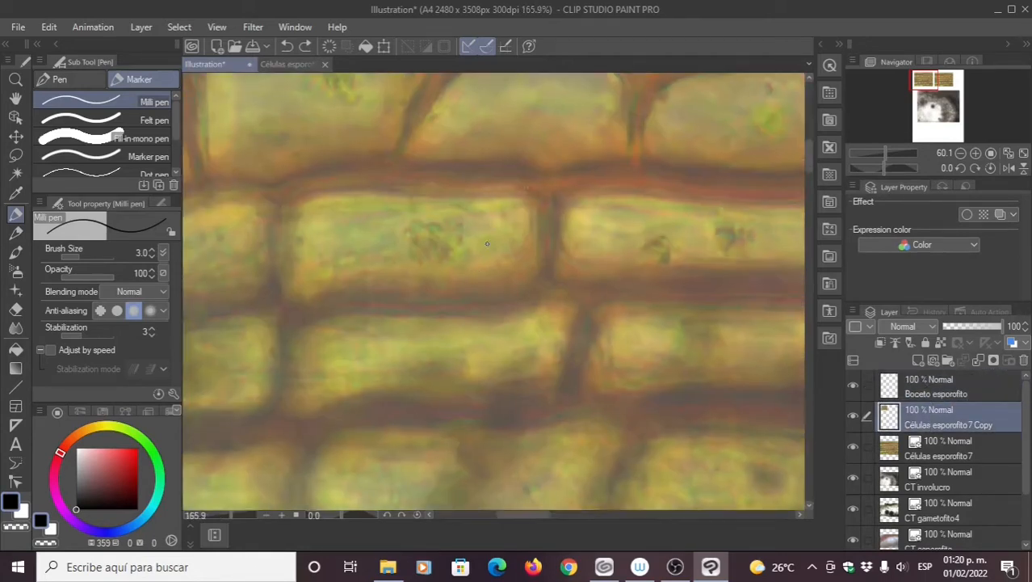
pyautogui.moveTo(541, 183)
pyautogui.mouseDown()
pyautogui.moveTo(542, 234)
pyautogui.moveTo(525, 278)
pyautogui.moveTo(470, 296)
pyautogui.moveTo(353, 311)
pyautogui.moveTo(267, 256)
pyautogui.moveTo(303, 199)
pyautogui.moveTo(535, 174)
pyautogui.mouseUp()
pyautogui.hscroll(5, 433, 203)
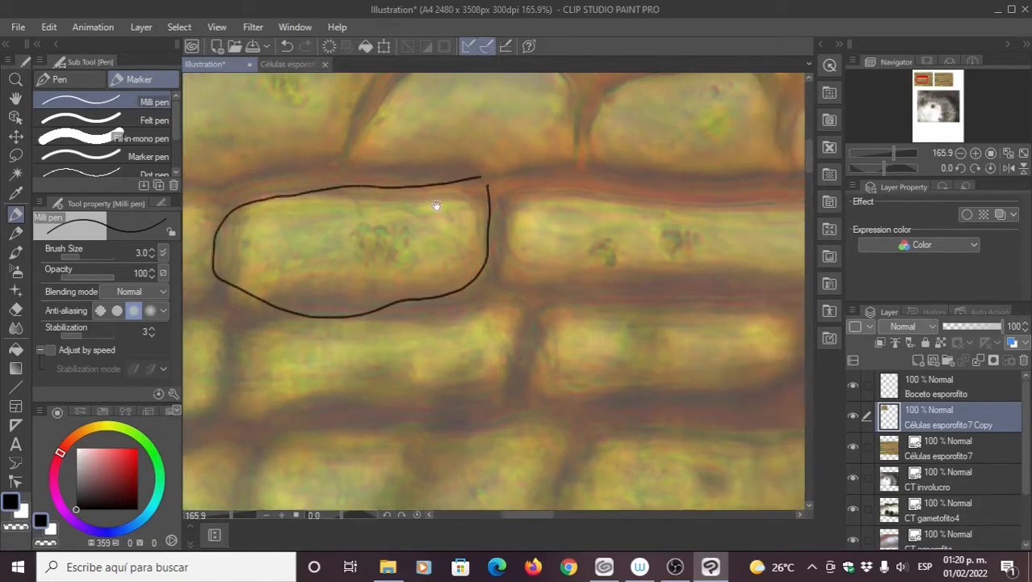
pyautogui.moveTo(395, 179)
pyautogui.mouseDown()
pyautogui.moveTo(366, 258)
pyautogui.moveTo(479, 267)
pyautogui.moveTo(631, 259)
pyautogui.moveTo(676, 271)
pyautogui.moveTo(709, 238)
pyautogui.moveTo(699, 205)
pyautogui.moveTo(422, 178)
pyautogui.mouseUp()
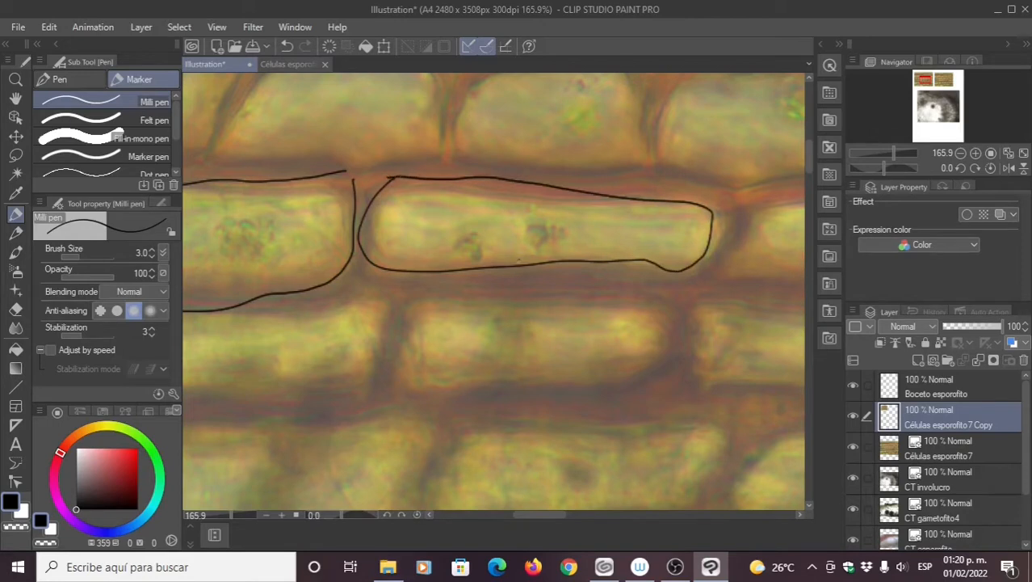
# Step: Hide and reshow the Células esporofito7 Copy layer, then undo the two outlines
pyautogui.hscroll(5, 518, 260)
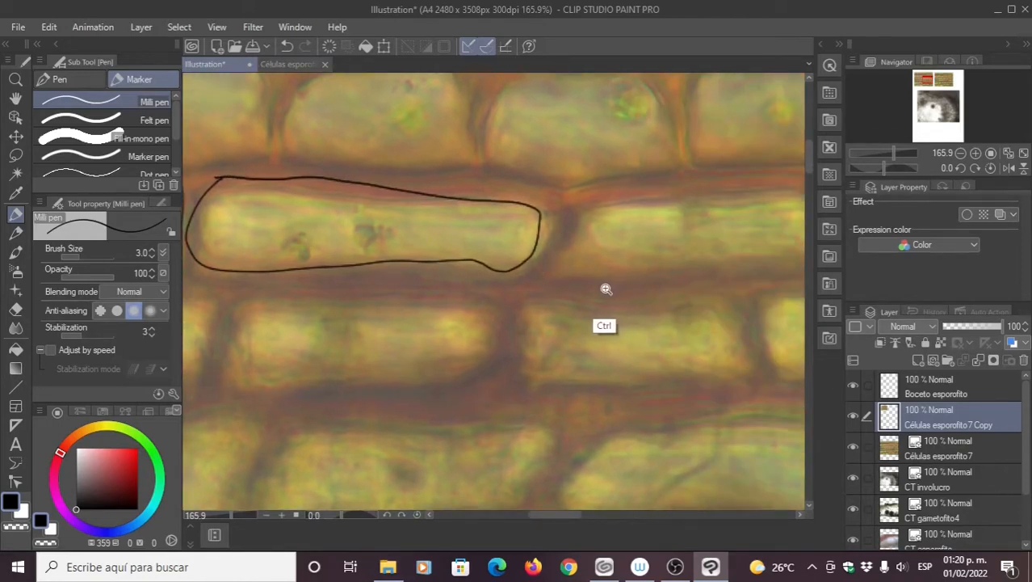
pyautogui.scroll(-4, 594, 281)
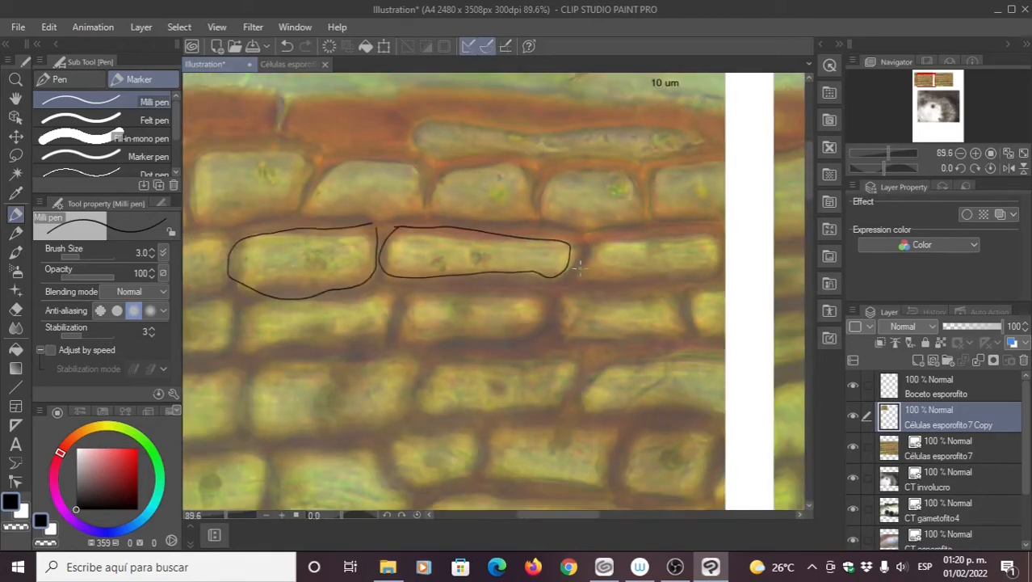
pyautogui.click(853, 417)
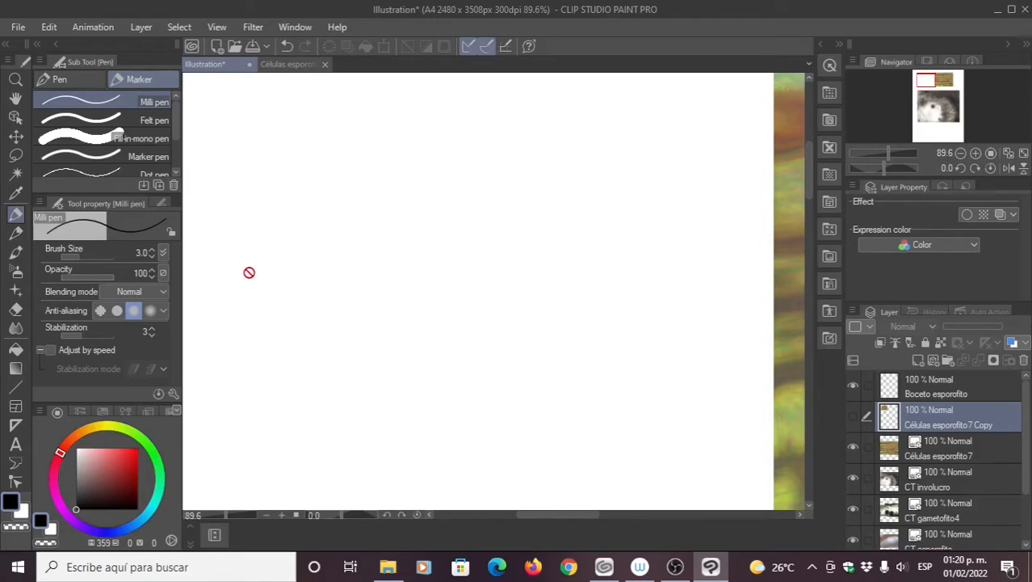
pyautogui.click(852, 416)
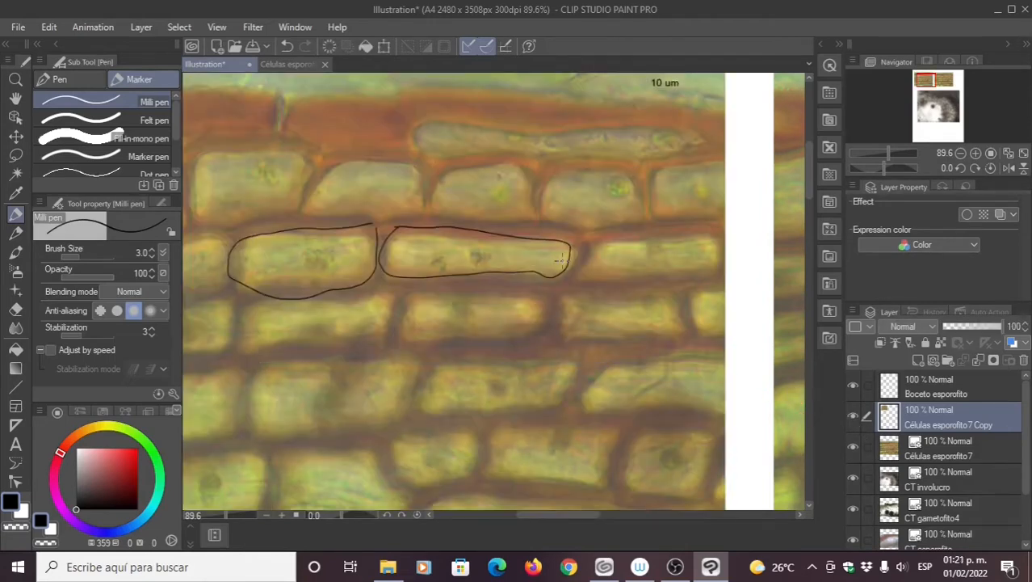
pyautogui.scroll(-2, 544, 270)
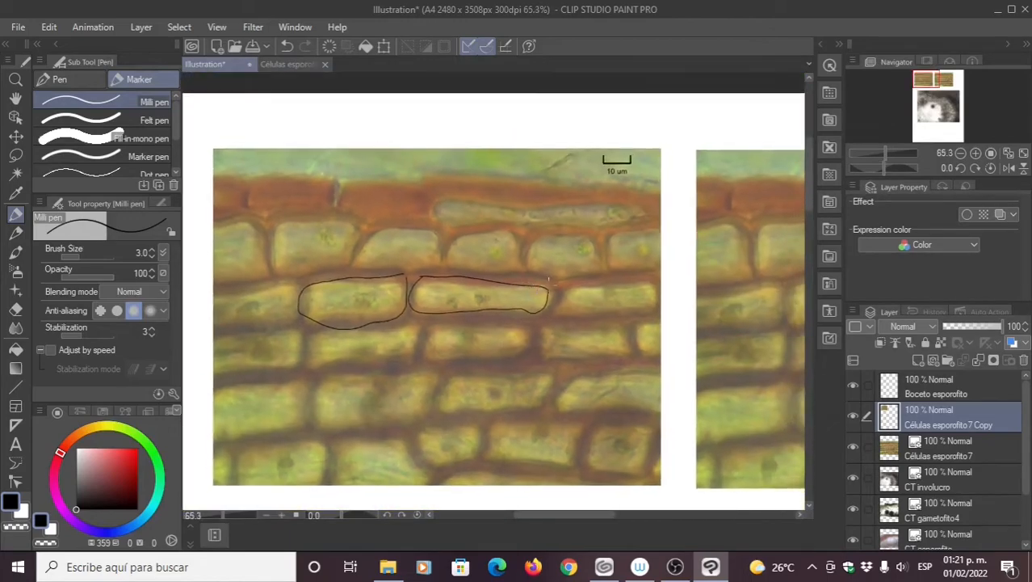
pyautogui.hotkey('ctrl', 'z')
pyautogui.hotkey('ctrl', 'z')
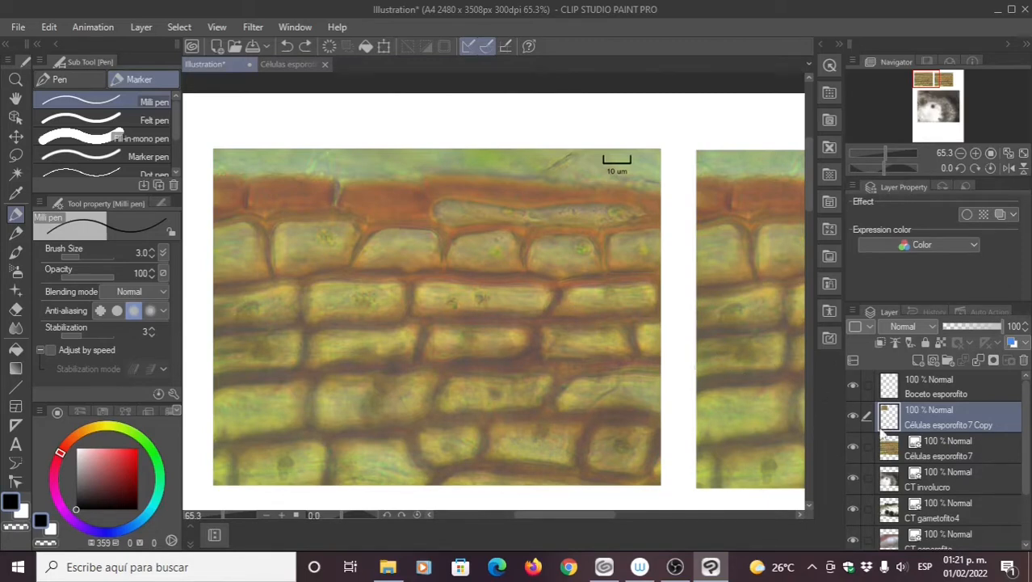
# Step: Scale the Células esporofito7 micrograph down to 84% with Ctrl+T
pyautogui.click(945, 453)
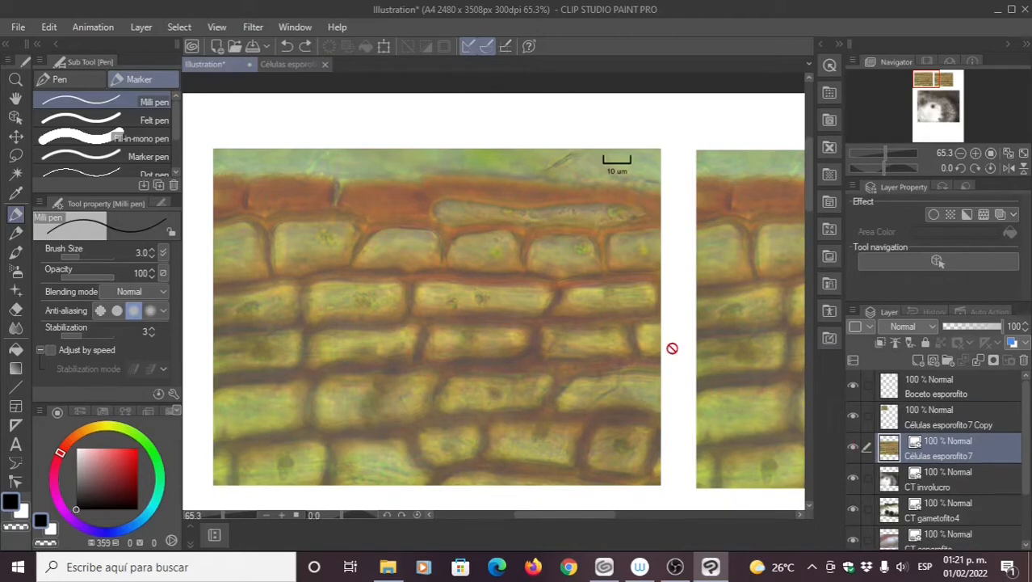
pyautogui.moveTo(672, 349); pyautogui.dragTo(376, 336)
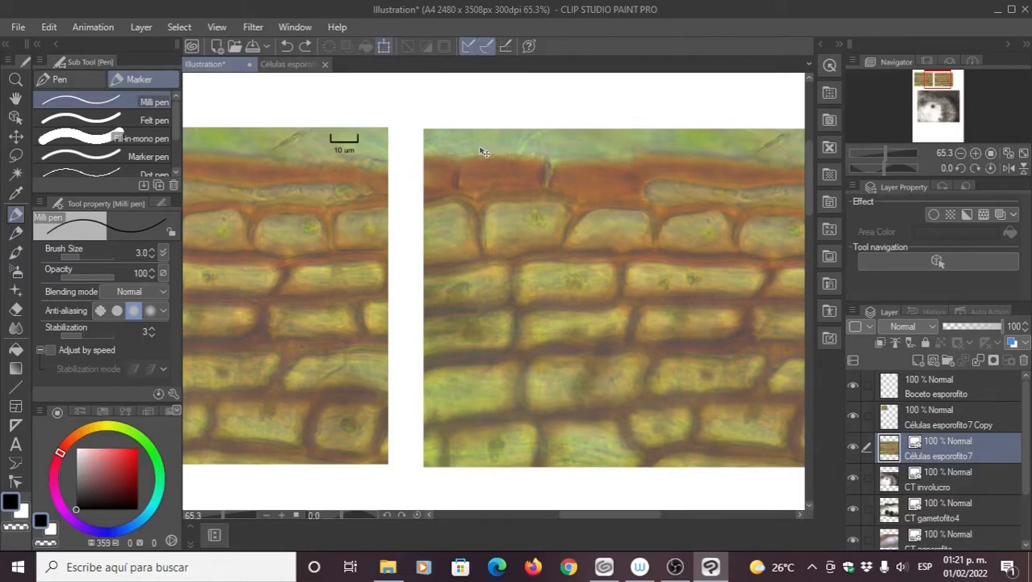
pyautogui.hotkey('ctrl', 't')
pyautogui.moveTo(424, 130); pyautogui.dragTo(495, 279)
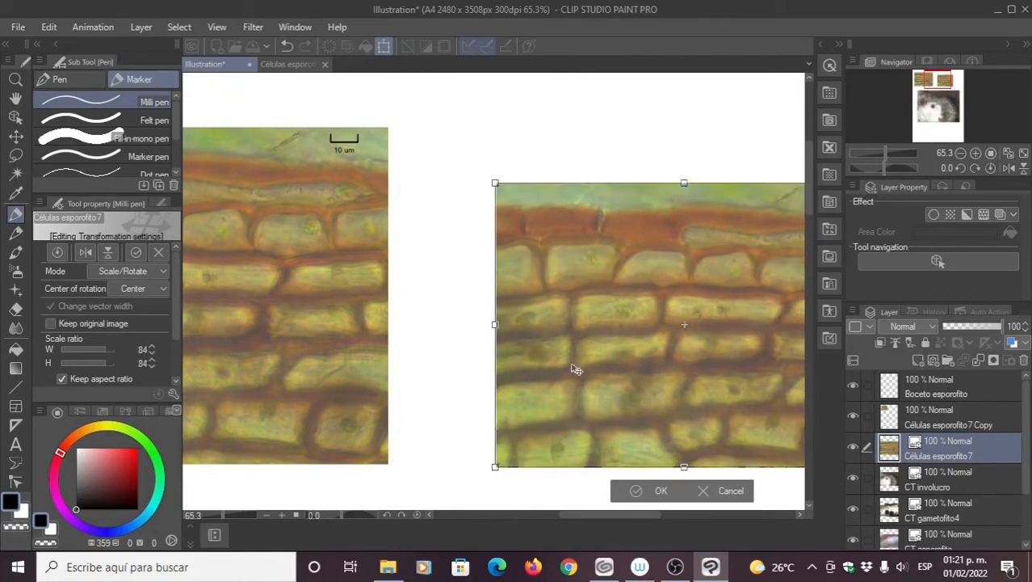
pyautogui.click(642, 490)
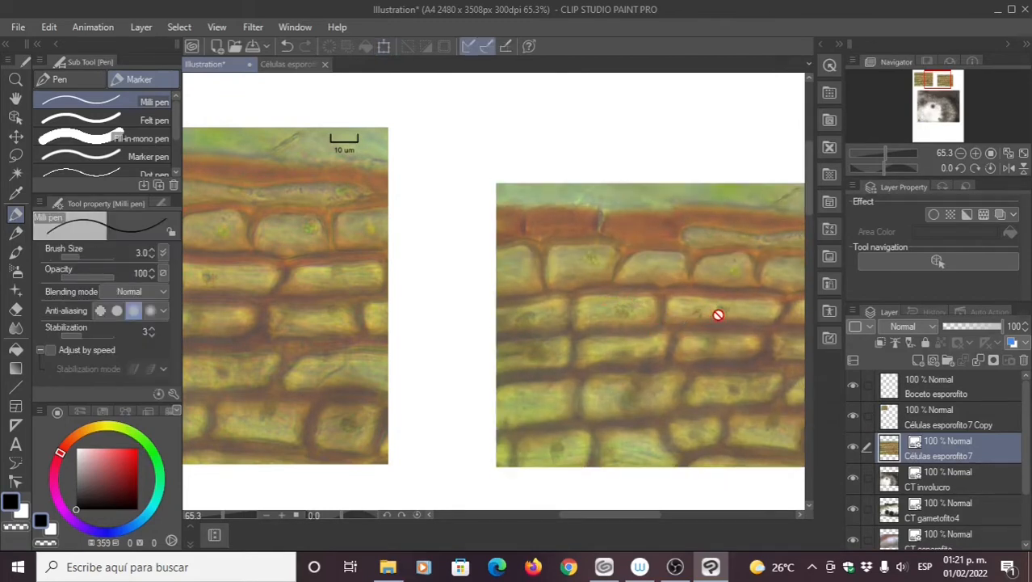
# Step: Delete the duplicate image from the Células esporofito7 Copy layer and zoom out
pyautogui.click(923, 424)
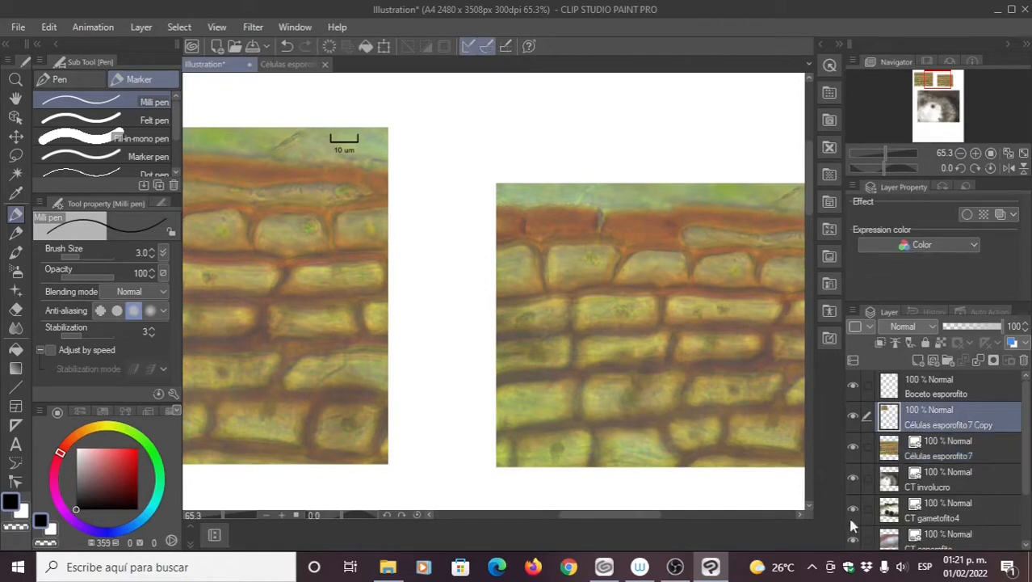
pyautogui.press('Delete')
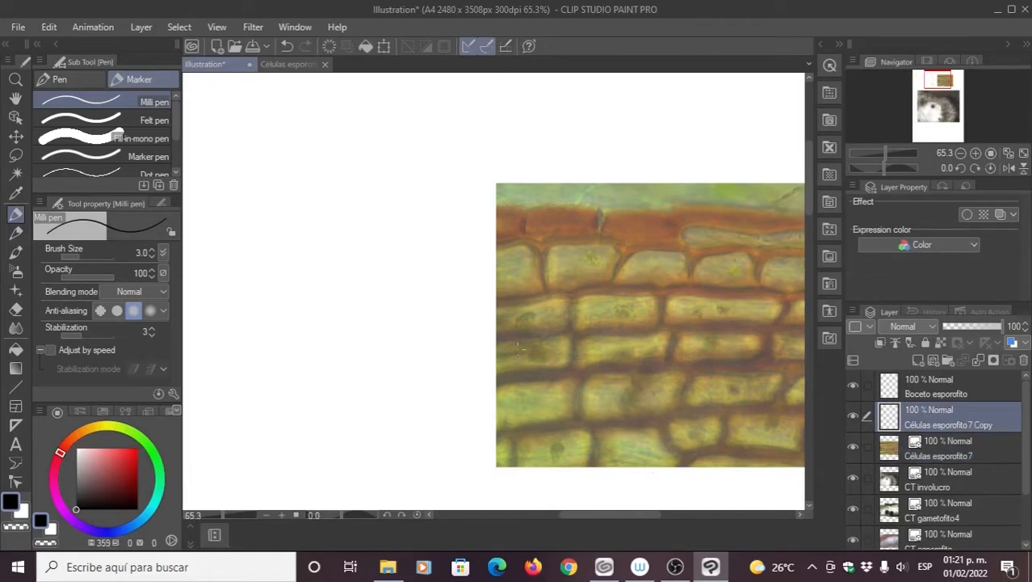
pyautogui.scroll(-4, 463, 356)
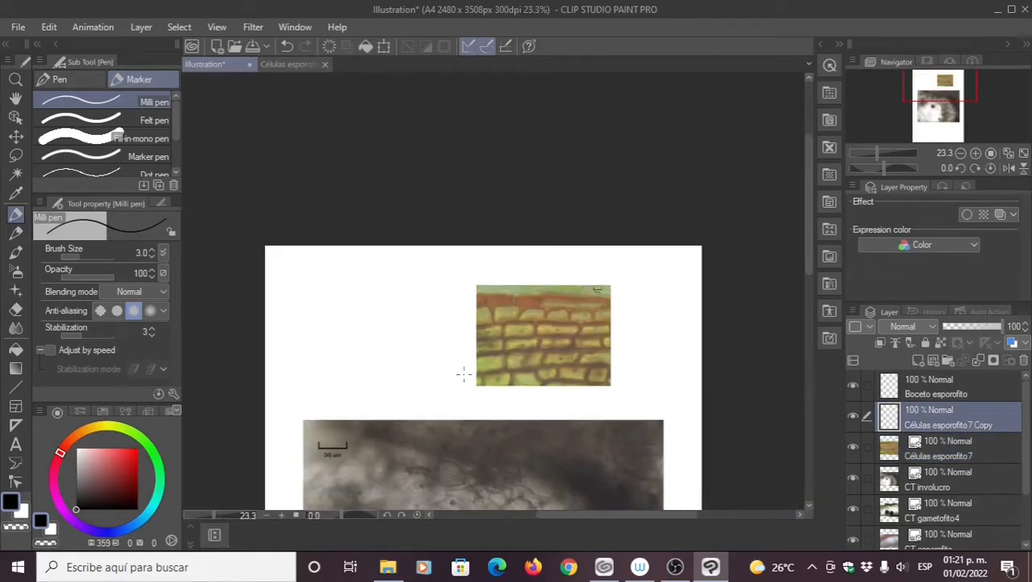
pyautogui.scroll(-1, 463, 373)
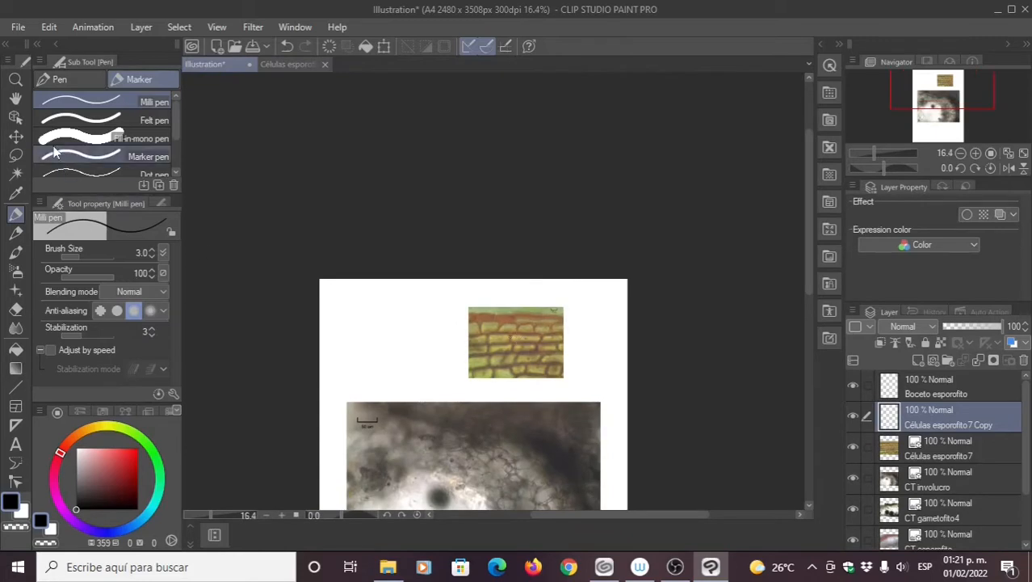
# Step: Move the brick-like micrograph to the page's upper right with the Object tool
pyautogui.click(15, 99)
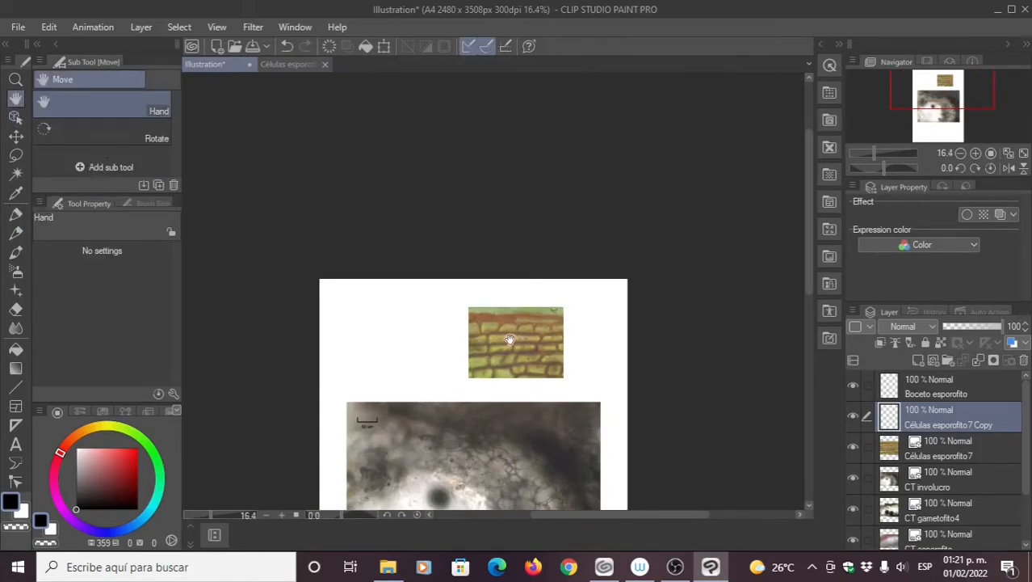
pyautogui.click(16, 135)
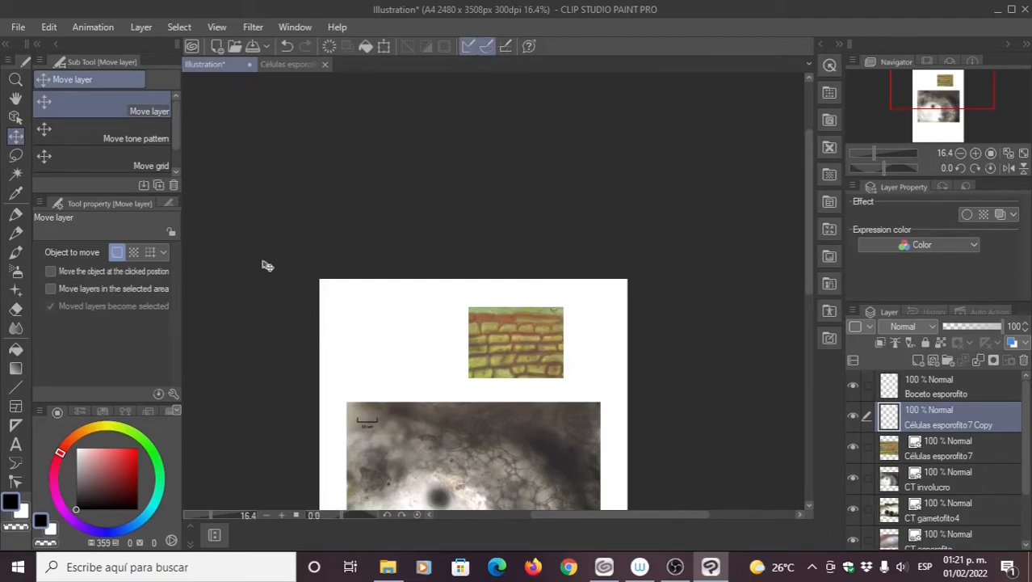
pyautogui.click(15, 117)
pyautogui.moveTo(527, 339); pyautogui.dragTo(579, 330)
# Step: Nudge the brick micrograph, then place CT involucro in the upper left at 47%
pyautogui.moveTo(517, 363); pyautogui.dragTo(494, 383)
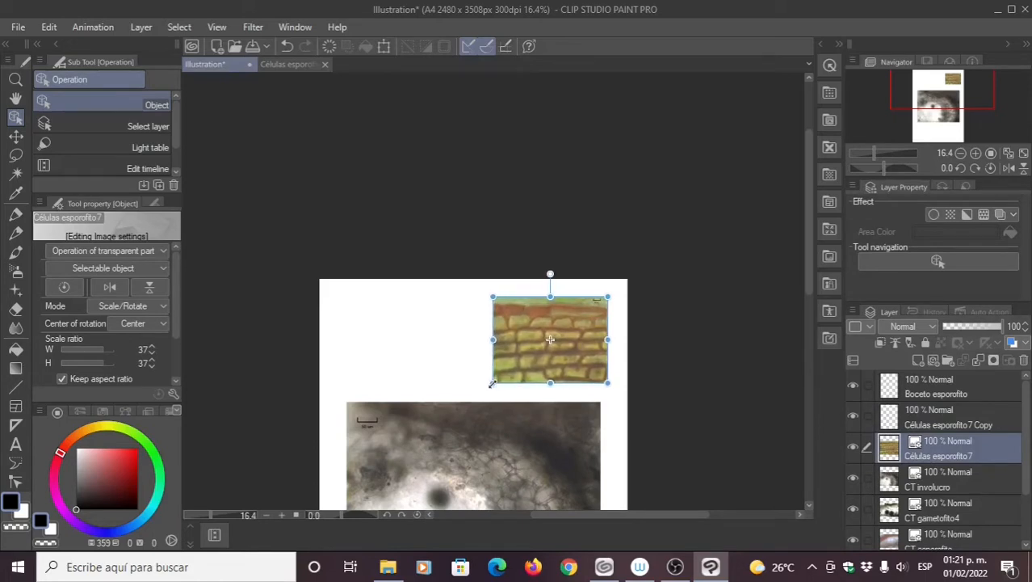
pyautogui.click(950, 485)
pyautogui.moveTo(410, 408); pyautogui.dragTo(392, 299)
pyautogui.moveTo(583, 483); pyautogui.dragTo(451, 385)
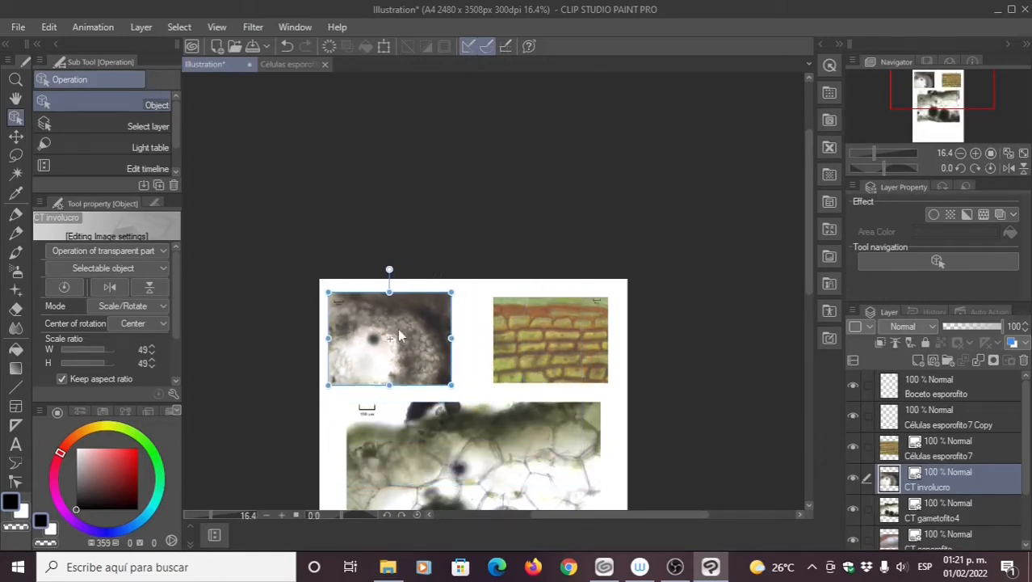
pyautogui.moveTo(399, 336); pyautogui.dragTo(413, 340)
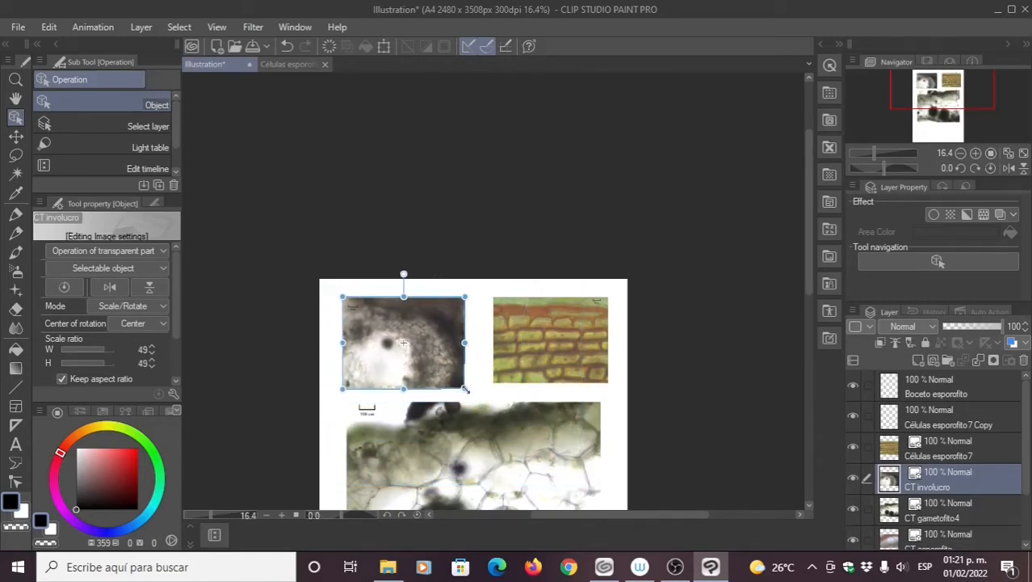
pyautogui.moveTo(465, 390); pyautogui.dragTo(462, 387)
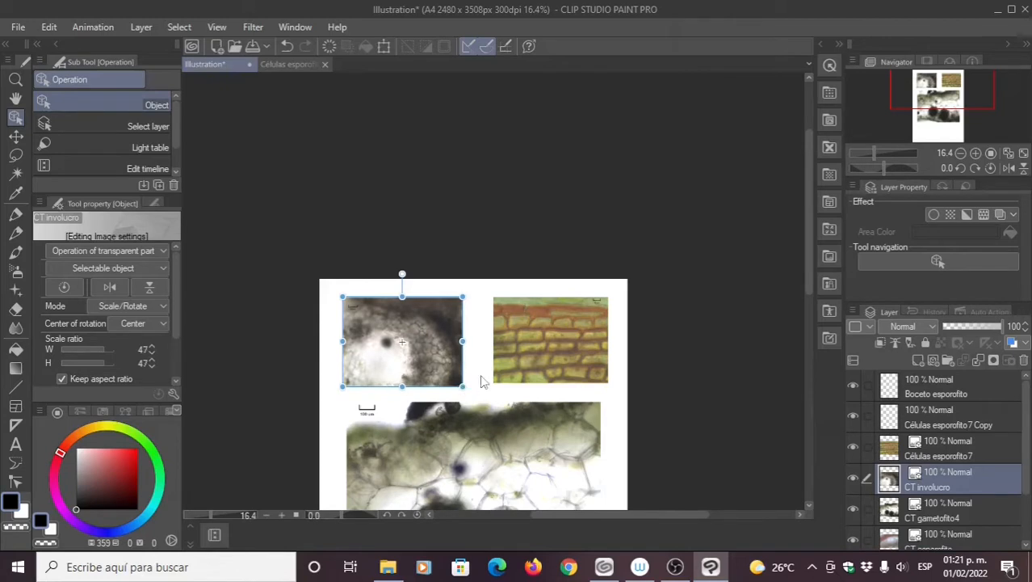
pyautogui.click(385, 47)
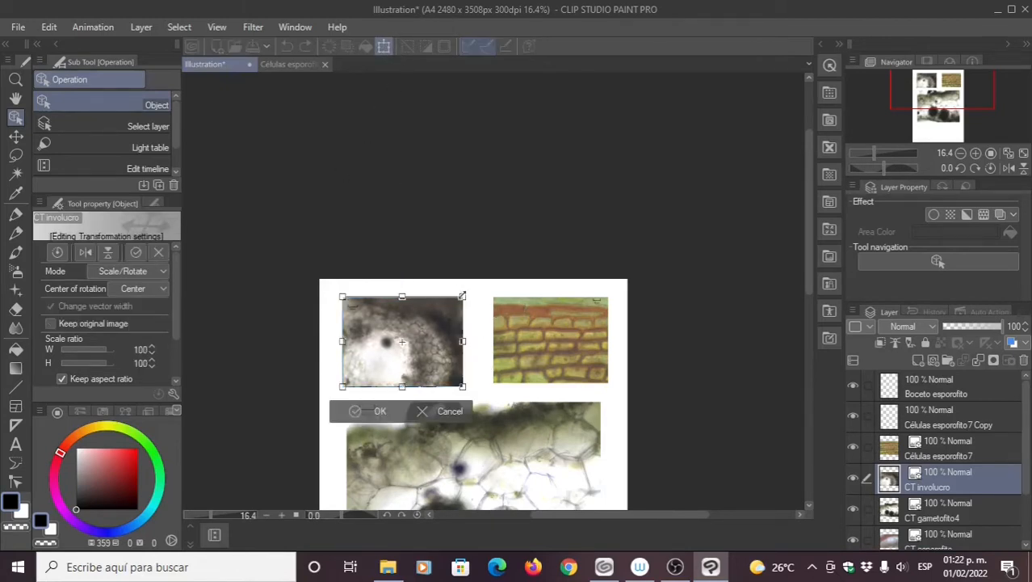
pyautogui.click(358, 413)
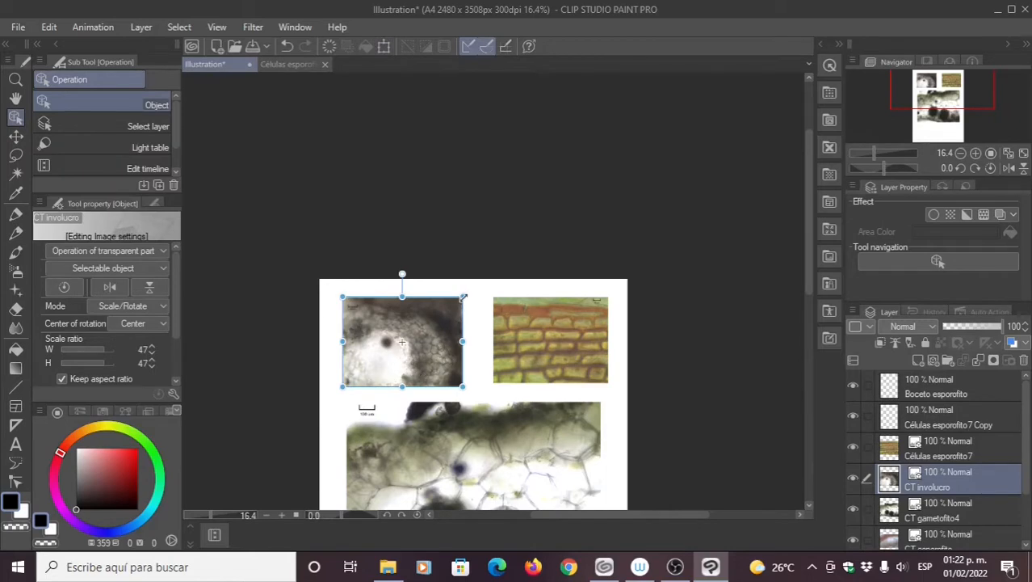
# Step: Enlarge the brick micrograph to 50% beside it, dismissing the cut-layer prompt
pyautogui.click(557, 342)
pyautogui.moveTo(607, 297); pyautogui.dragTo(616, 290)
pyautogui.moveTo(494, 380); pyautogui.dragTo(489, 383)
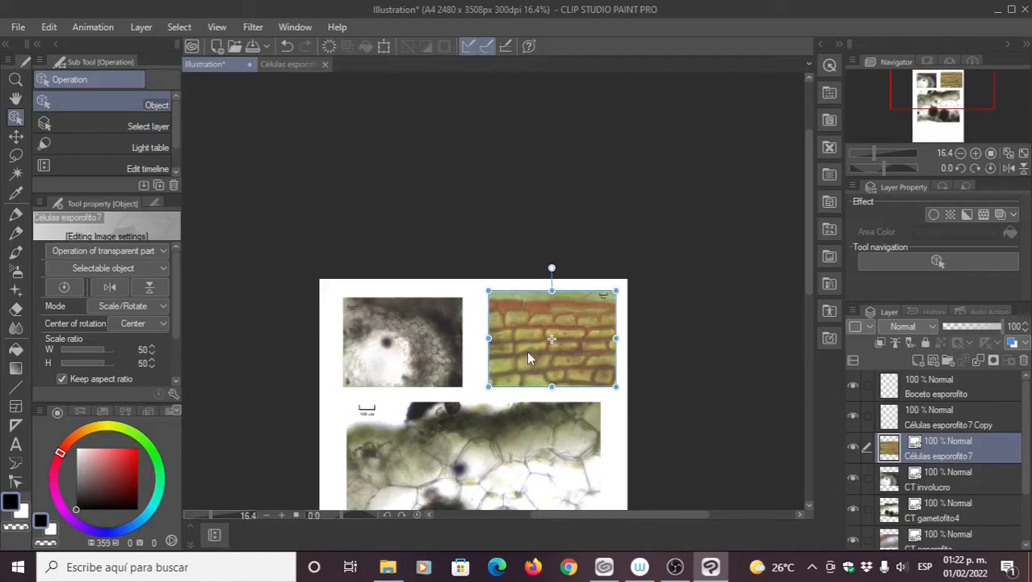
pyautogui.moveTo(527, 349); pyautogui.dragTo(524, 354)
pyautogui.hotkey('ctrl', 'x')
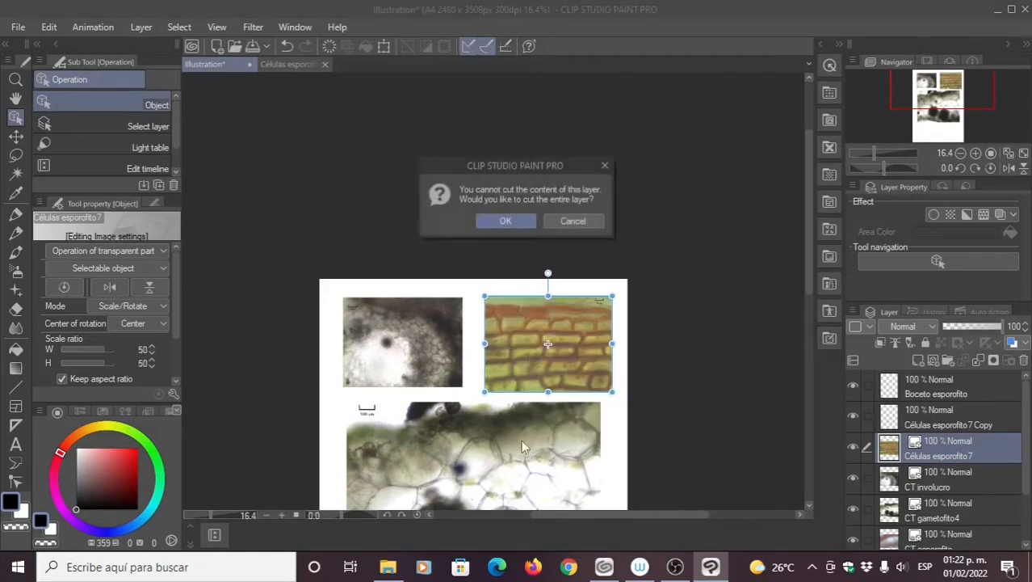
pyautogui.click(563, 225)
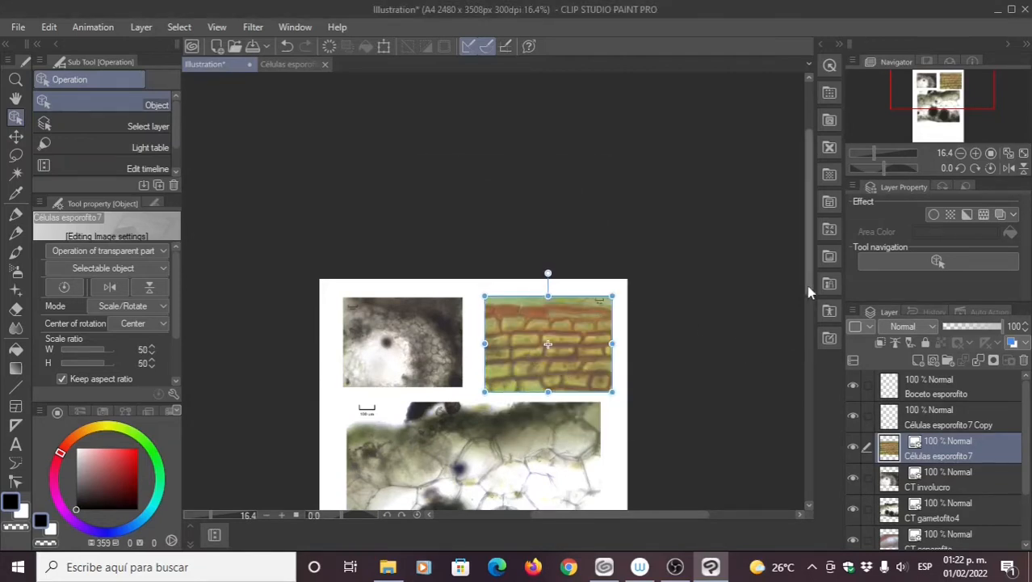
# Step: Shrink CT gametofito4 to about 46% in the lower left and reset its rotation centre
pyautogui.scroll(-5, 767, 359)
pyautogui.click(501, 322)
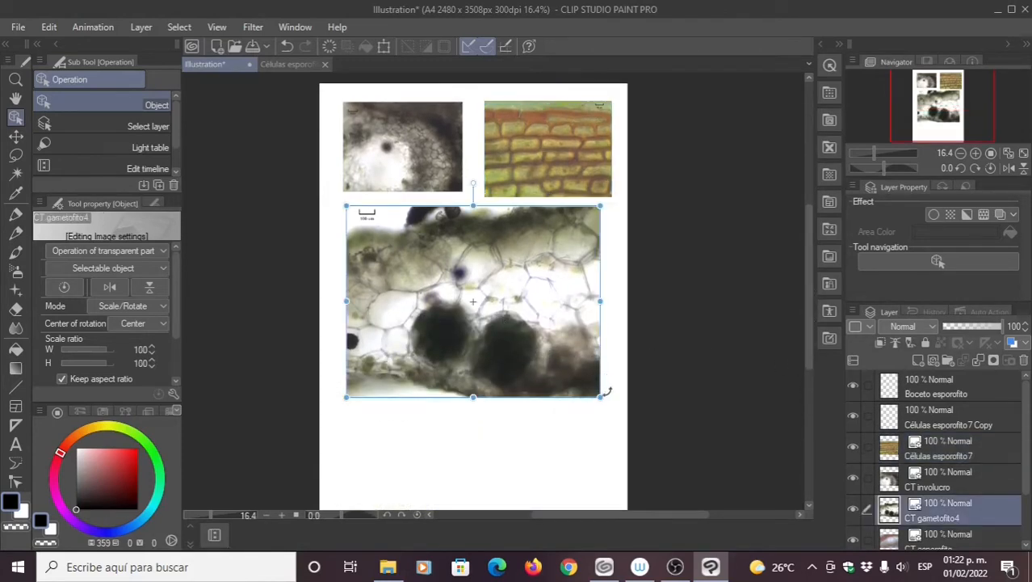
pyautogui.moveTo(600, 397); pyautogui.dragTo(462, 293)
pyautogui.moveTo(396, 254)
pyautogui.mouseDown()
pyautogui.moveTo(390, 260)
pyautogui.moveTo(408, 250)
pyautogui.moveTo(404, 257)
pyautogui.mouseUp()
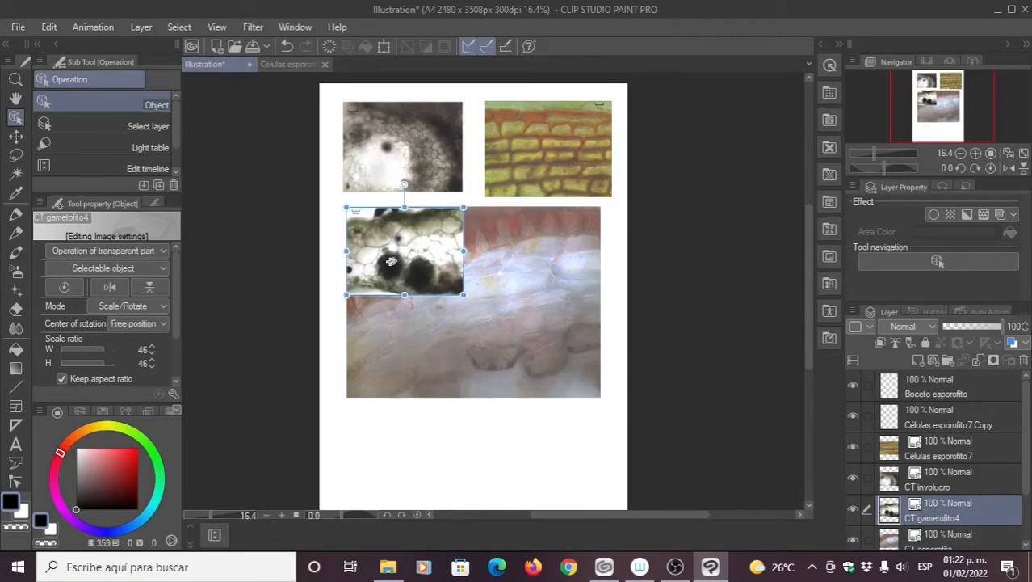
pyautogui.click(151, 323)
pyautogui.click(137, 336)
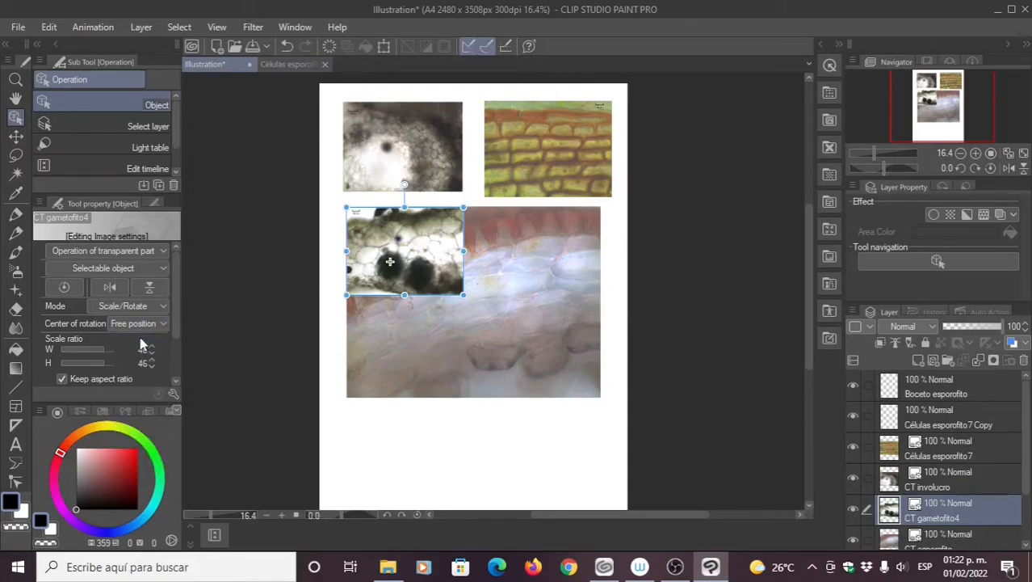
# Step: Scale CT esporofito to 49% and align it in the lower-right spot
pyautogui.click(525, 329)
pyautogui.moveTo(600, 396); pyautogui.dragTo(572, 267)
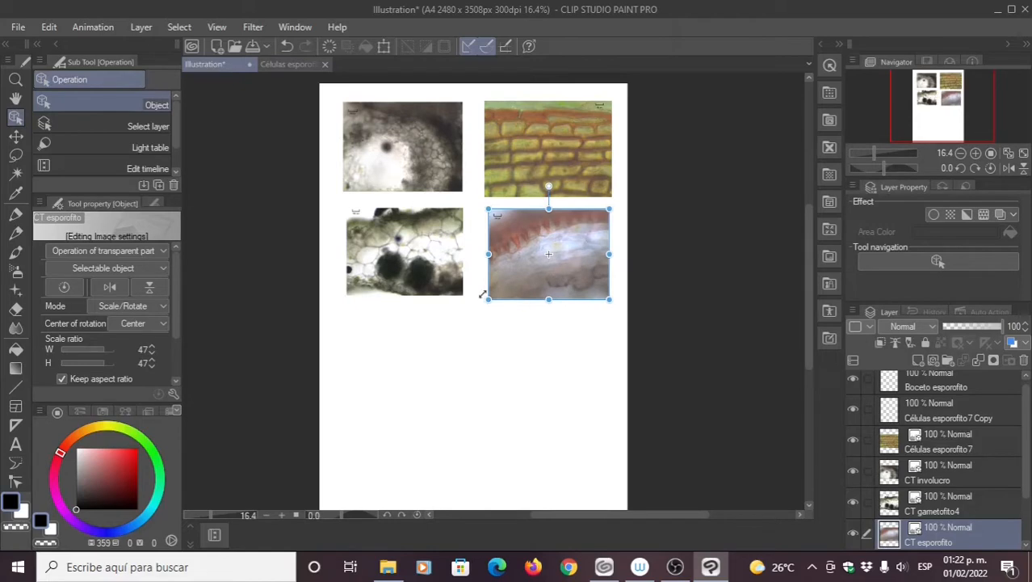
pyautogui.moveTo(487, 297); pyautogui.dragTo(523, 289)
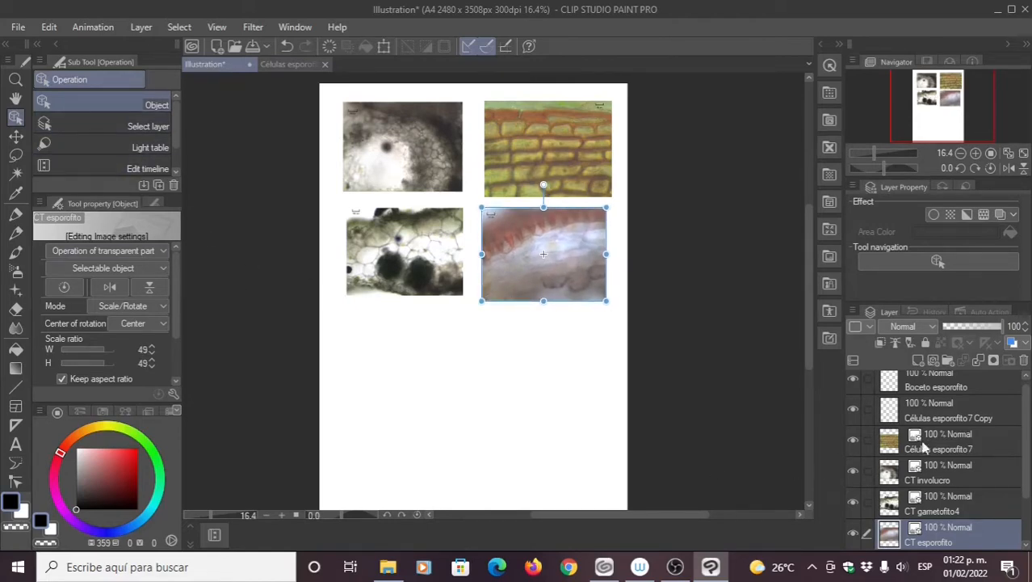
# Step: Remove the Células esporofito7 Copy layer with the trash icon and confirm the deletion
pyautogui.click(950, 420)
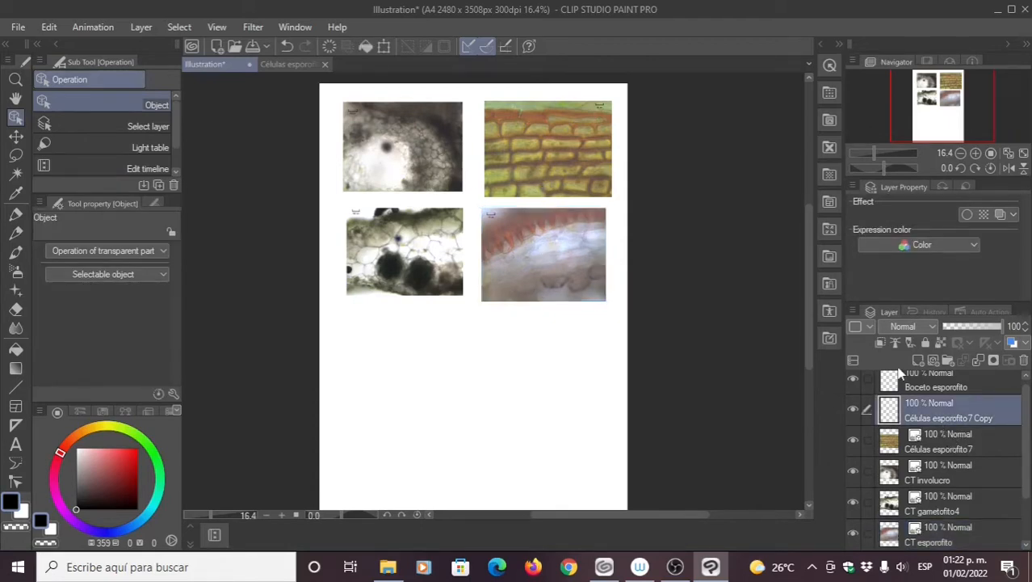
pyautogui.click(1025, 361)
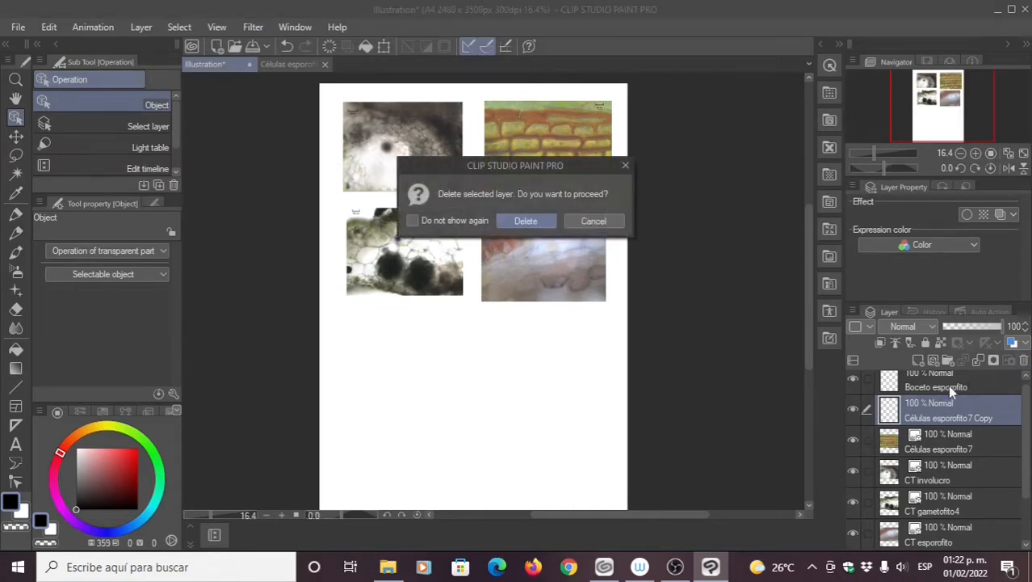
pyautogui.click(523, 221)
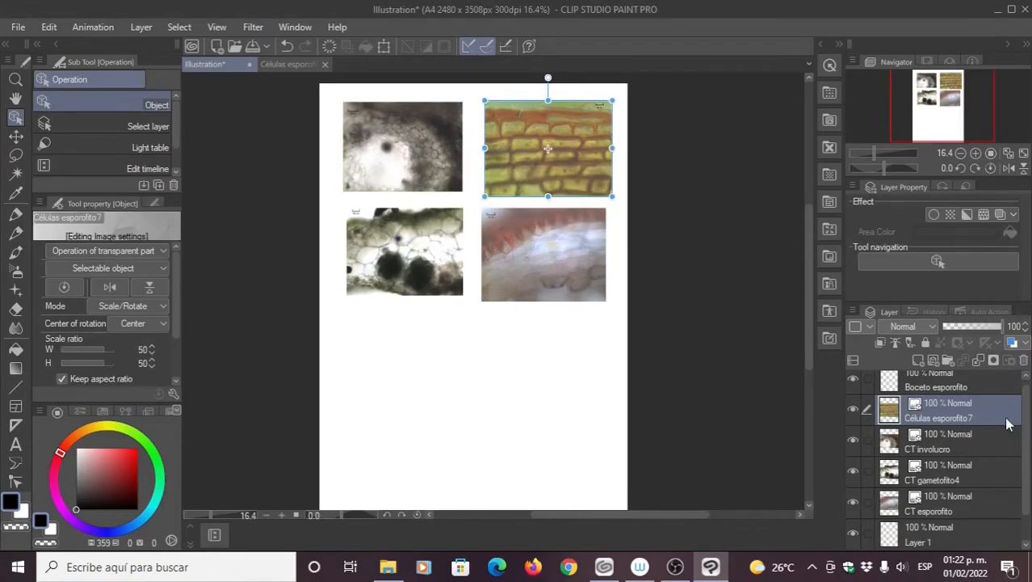
# Step: Add four new layer folders in the Layer panel
pyautogui.moveTo(1027, 411); pyautogui.dragTo(1008, 394)
pyautogui.click(950, 366)
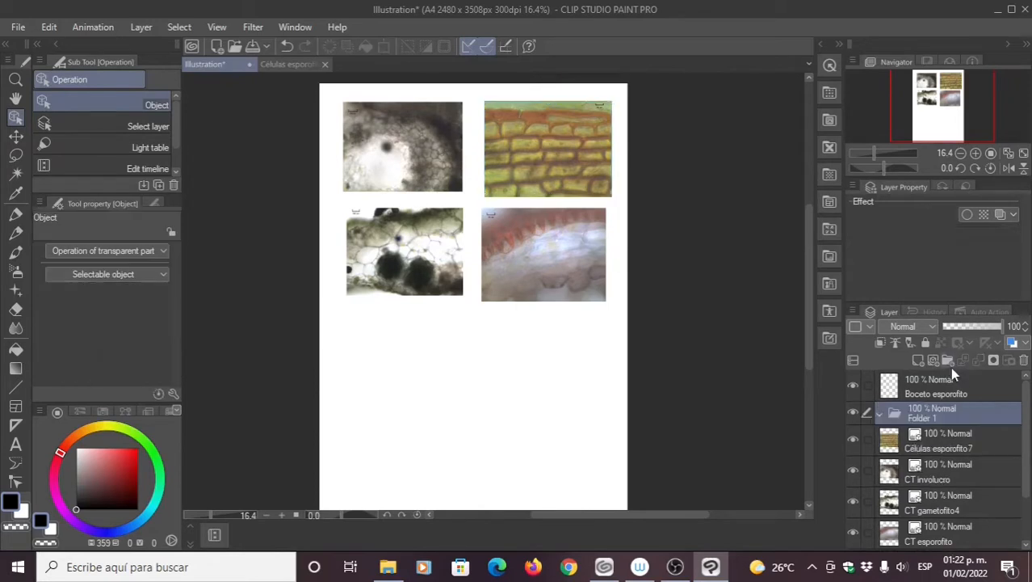
pyautogui.click(948, 360)
pyautogui.click(949, 360)
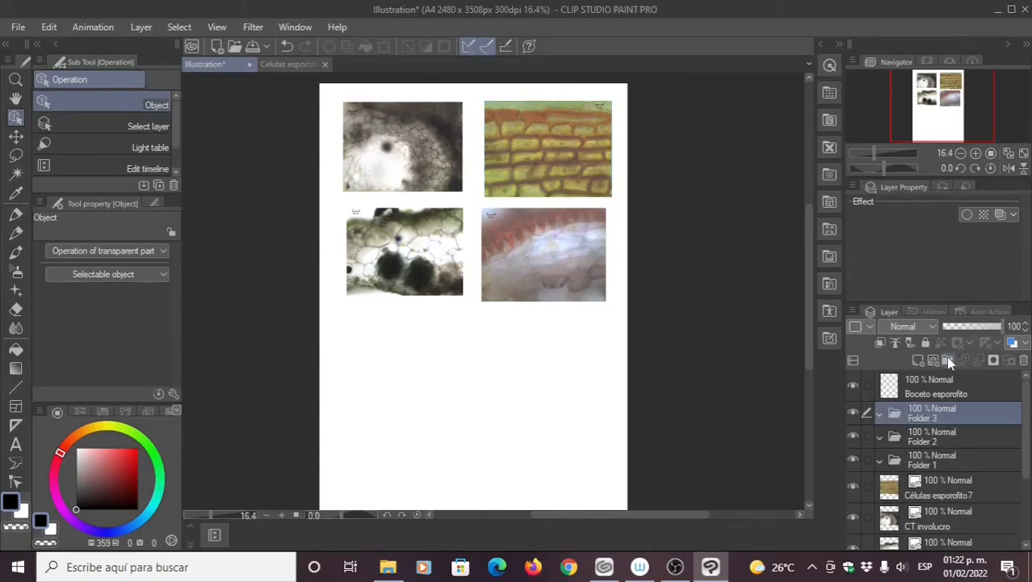
pyautogui.click(949, 361)
# Step: Name one folder 'Celulas esporofito', move Células esporofito7 into it, and collapse it
pyautogui.doubleClick(941, 414)
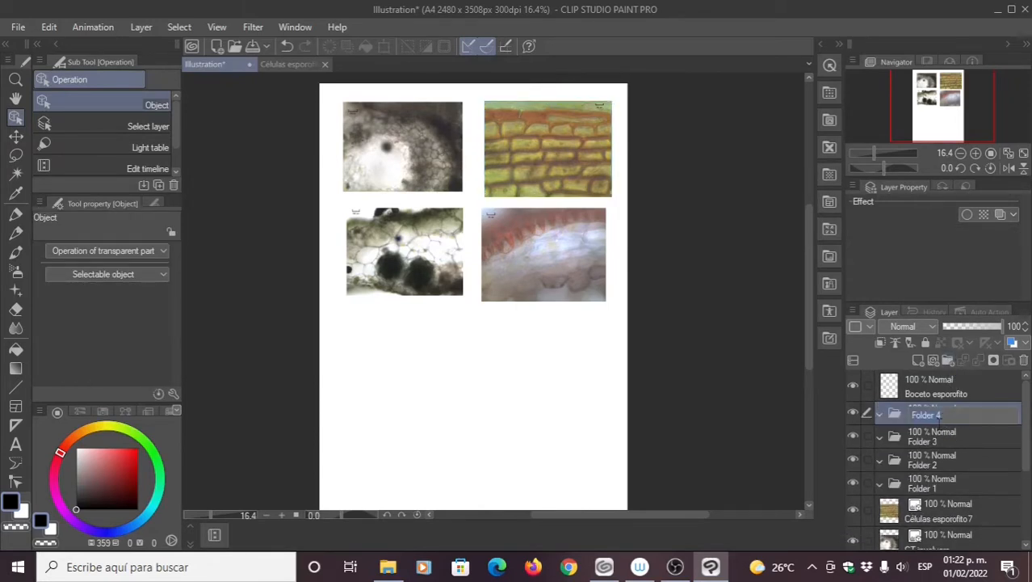
pyautogui.write('Celulas esporofitop')
pyautogui.press('BackSpace')
pyautogui.press('Return')
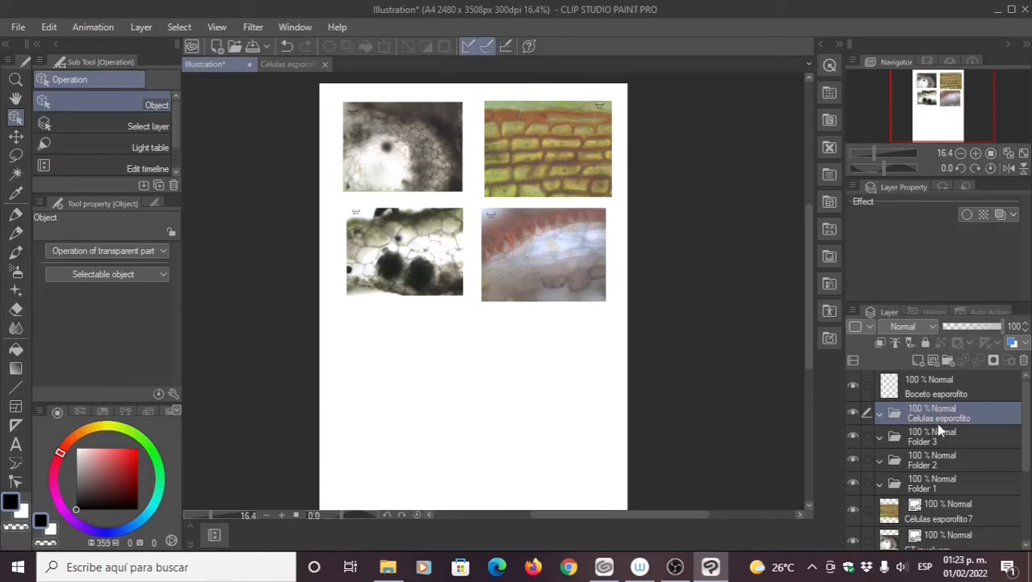
pyautogui.click(940, 517)
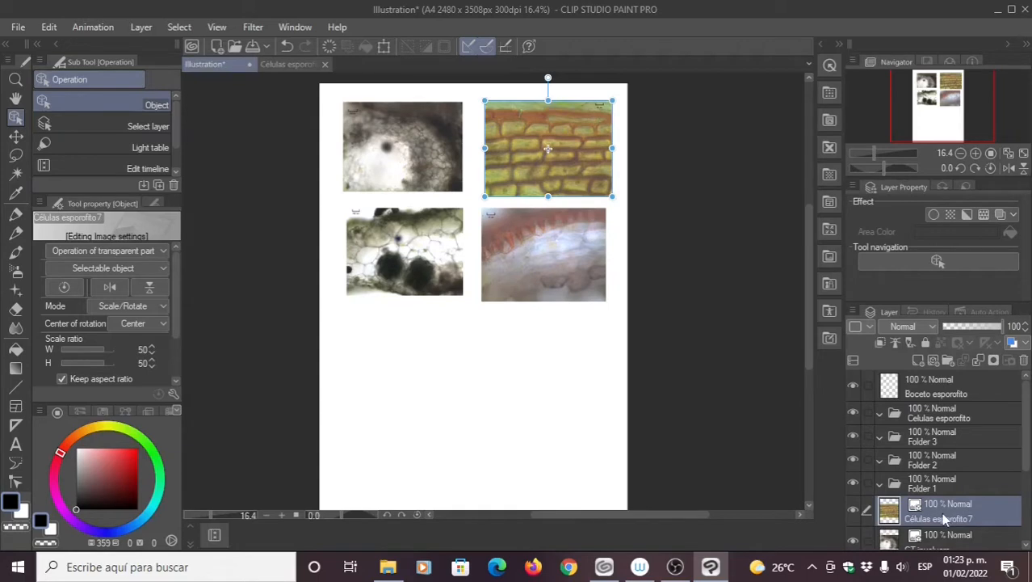
pyautogui.moveTo(942, 512); pyautogui.dragTo(938, 439)
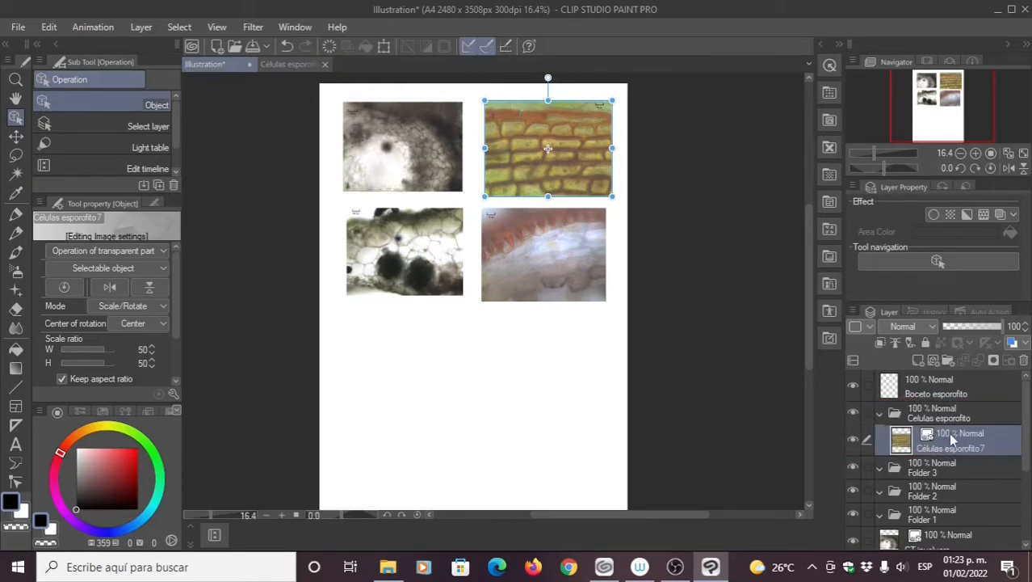
pyautogui.click(881, 414)
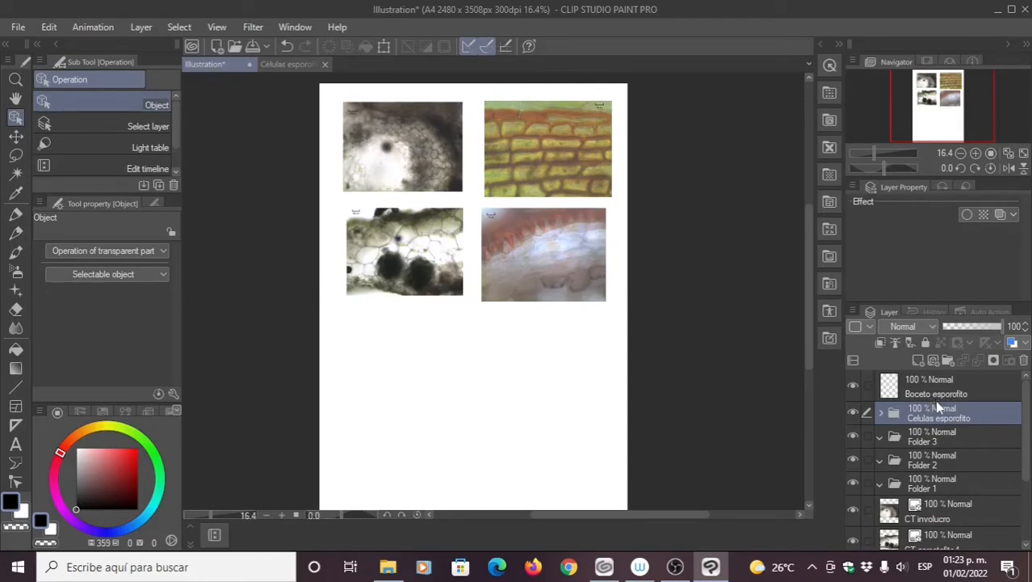
# Step: Rename Folder 3 to 'Involucro' and move CT involucro into it
pyautogui.click(937, 514)
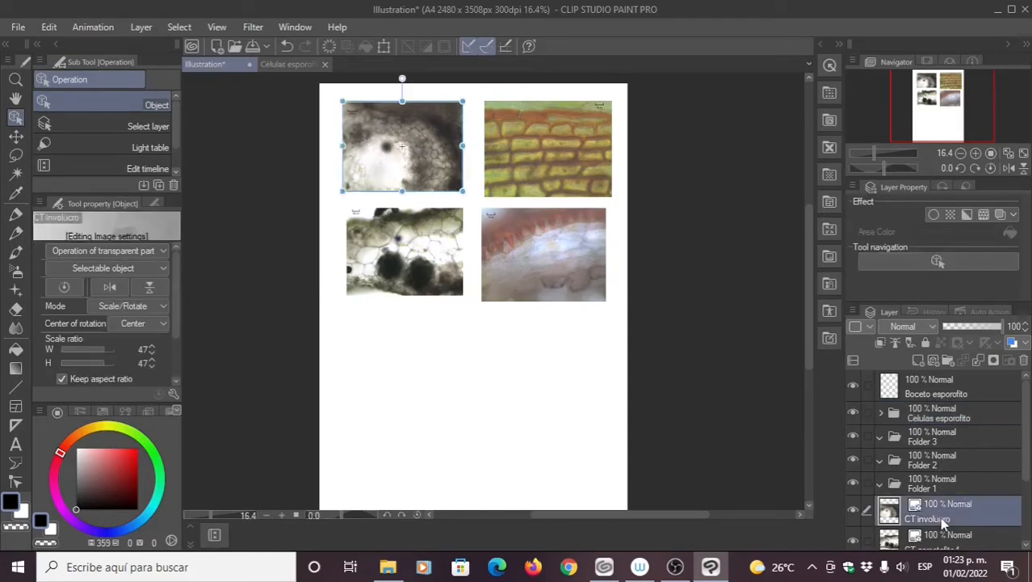
pyautogui.doubleClick(945, 438)
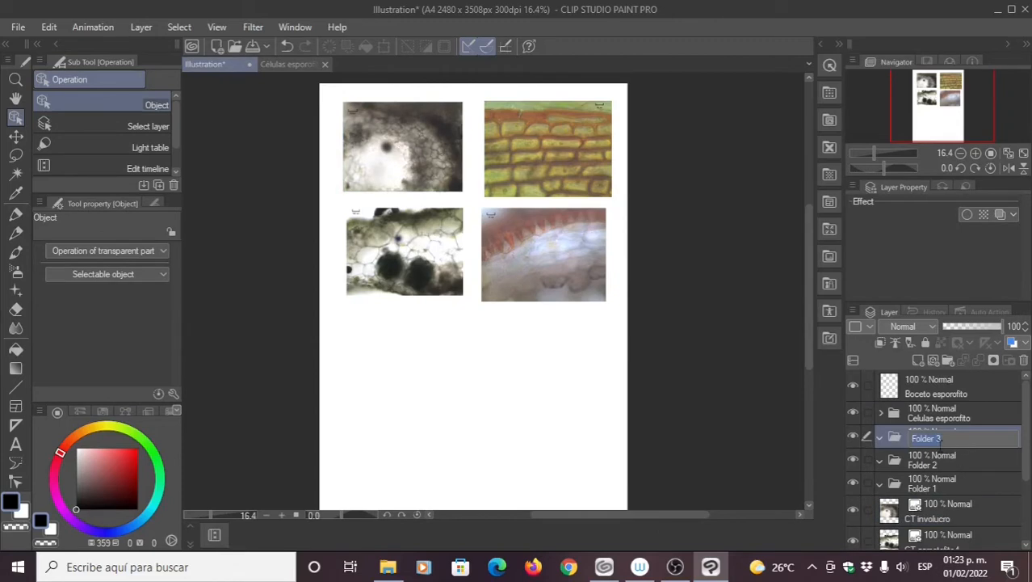
pyautogui.press('BackSpace')
pyautogui.write('Involucro')
pyautogui.press('Return')
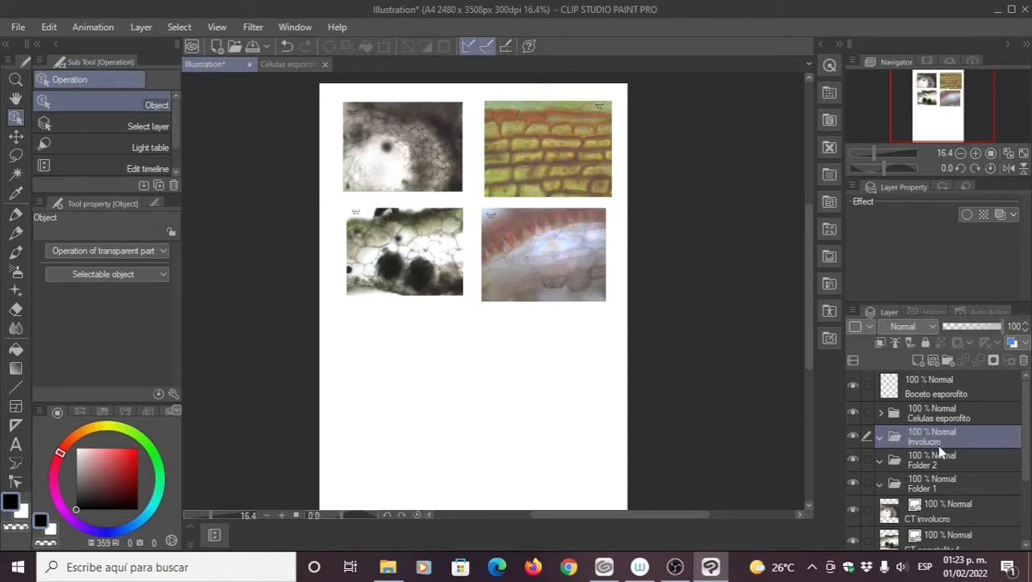
pyautogui.click(941, 517)
pyautogui.moveTo(946, 521); pyautogui.dragTo(951, 450)
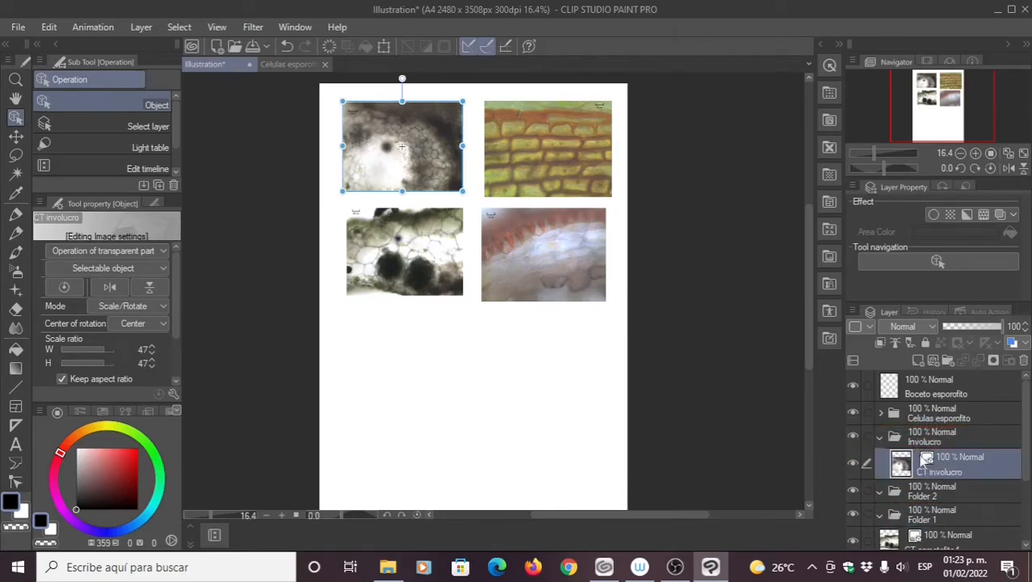
pyautogui.click(880, 437)
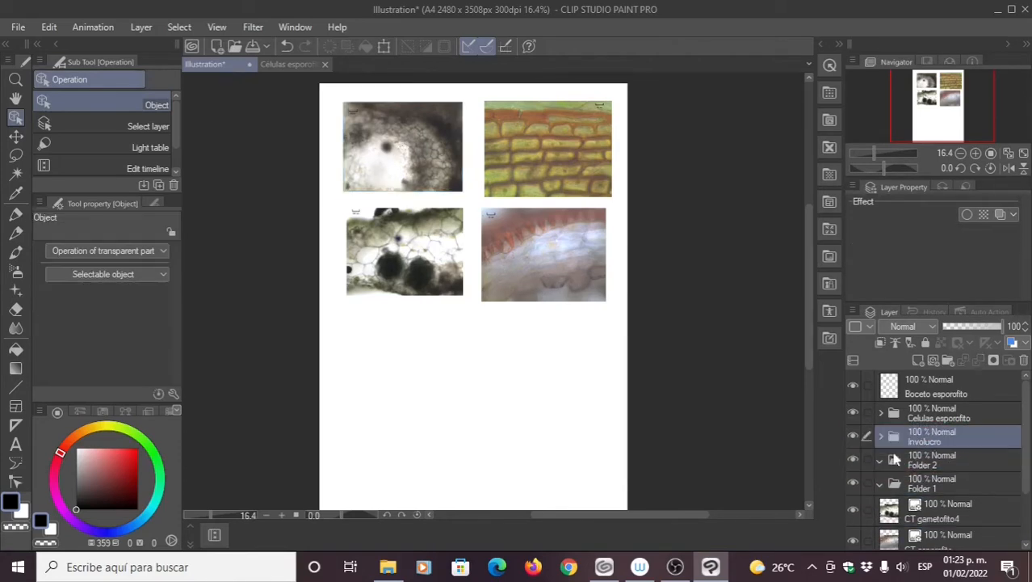
# Step: Rename Folder 2 to 'Gametofito' and move CT gametofito4 into it
pyautogui.click(954, 505)
pyautogui.doubleClick(936, 467)
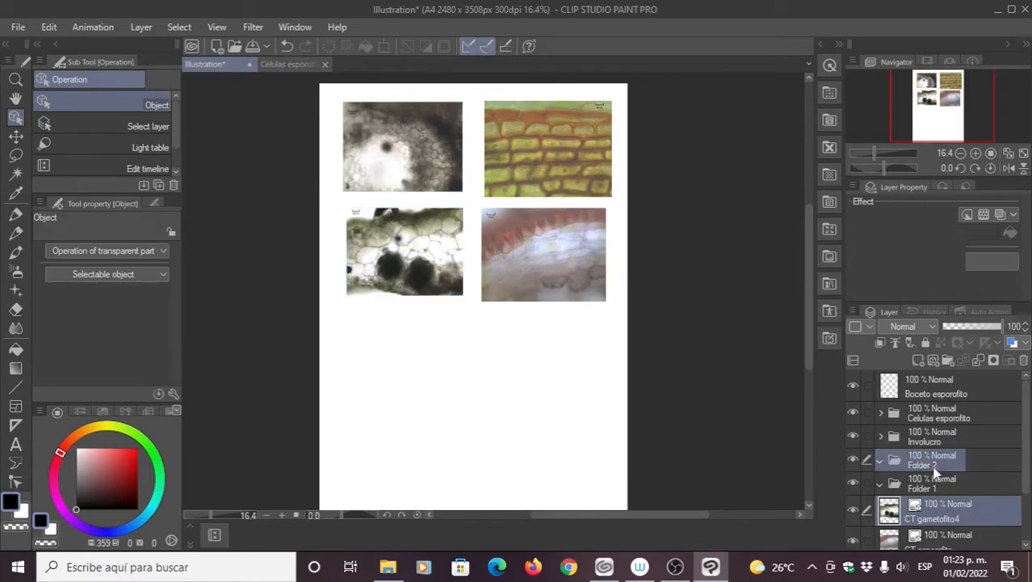
pyautogui.write('Gametofito')
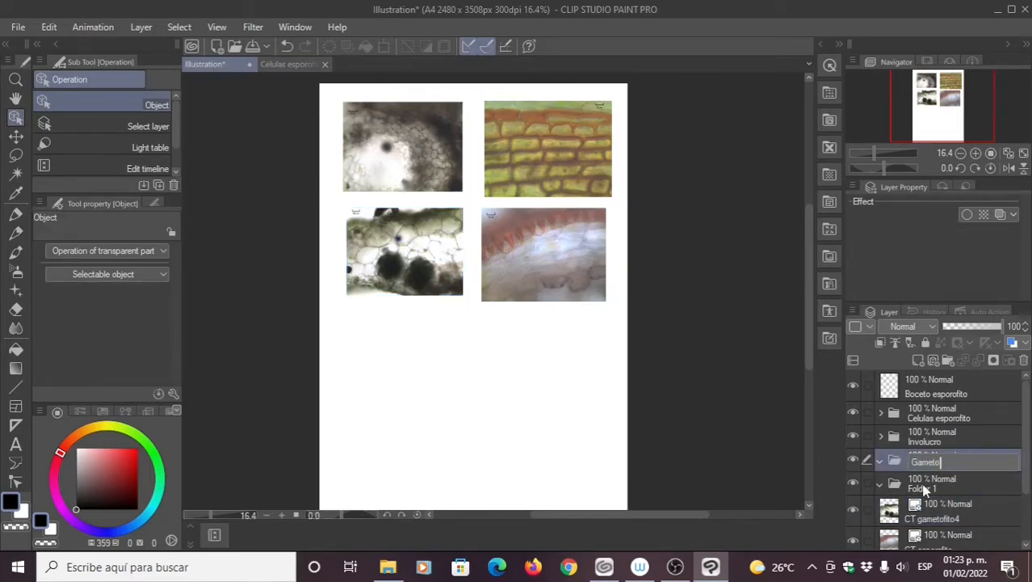
pyautogui.press('Return')
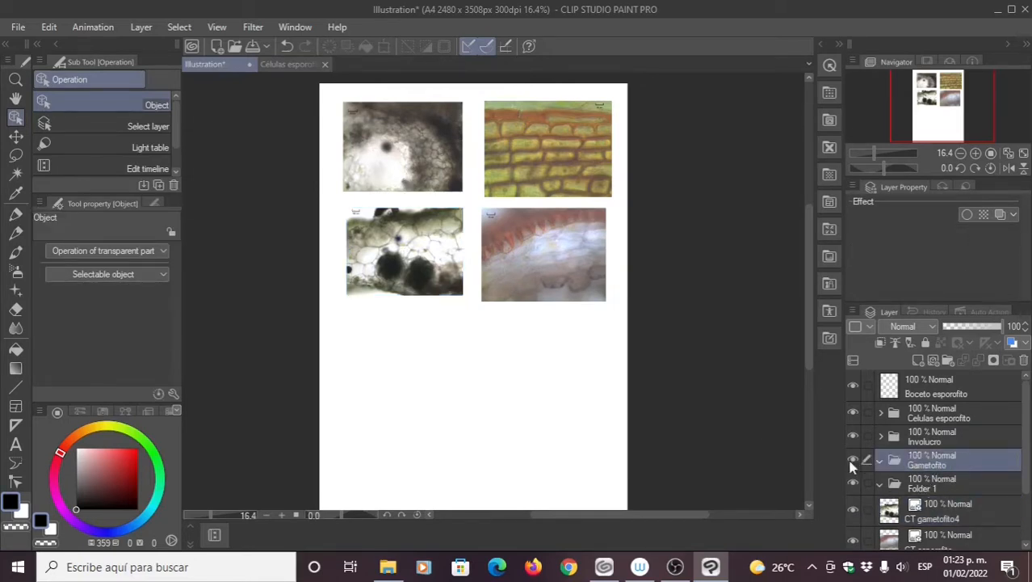
pyautogui.moveTo(931, 514); pyautogui.dragTo(936, 472)
pyautogui.click(879, 461)
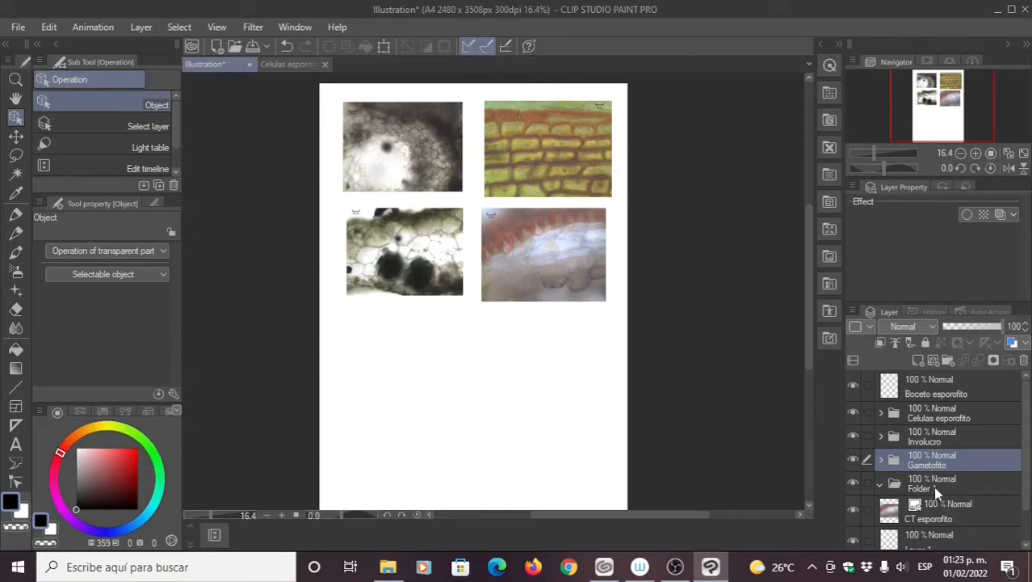
# Step: Rename Folder 1 to 'Esporofito' and move CT esporofito into it
pyautogui.doubleClick(936, 488)
pyautogui.write('E')
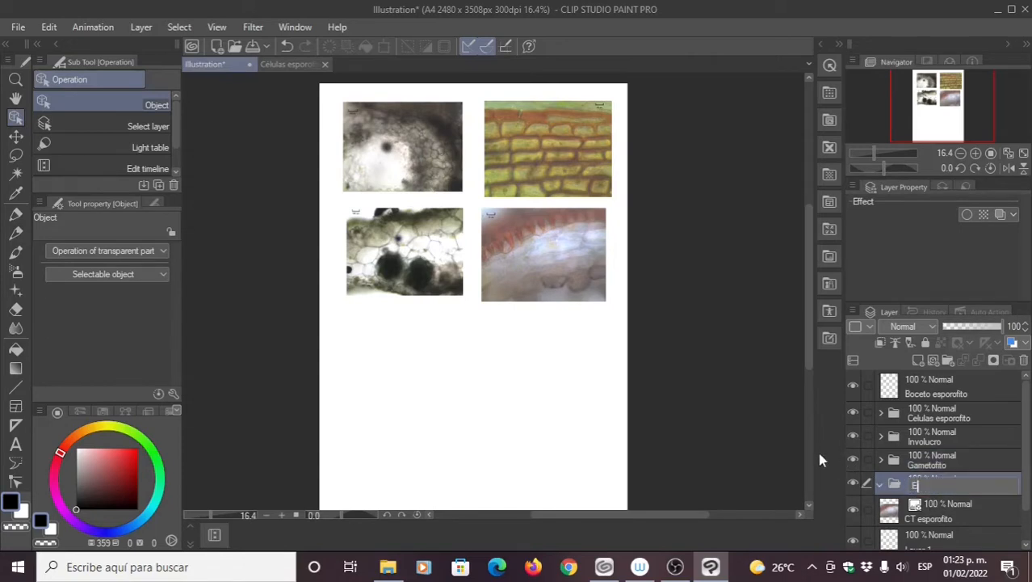
pyautogui.write('sporofito')
pyautogui.press('Return')
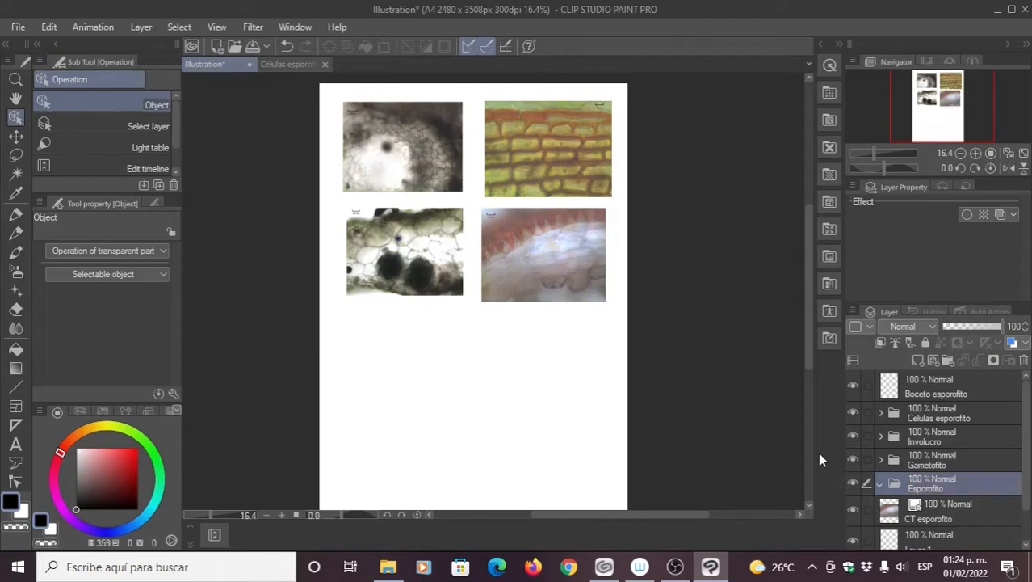
pyautogui.moveTo(941, 520); pyautogui.dragTo(944, 483)
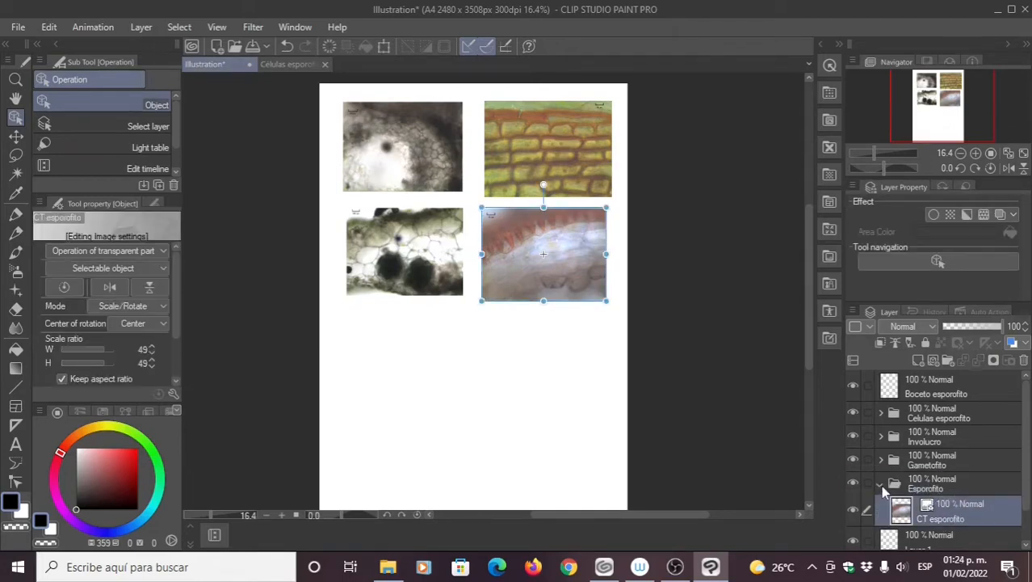
pyautogui.click(880, 484)
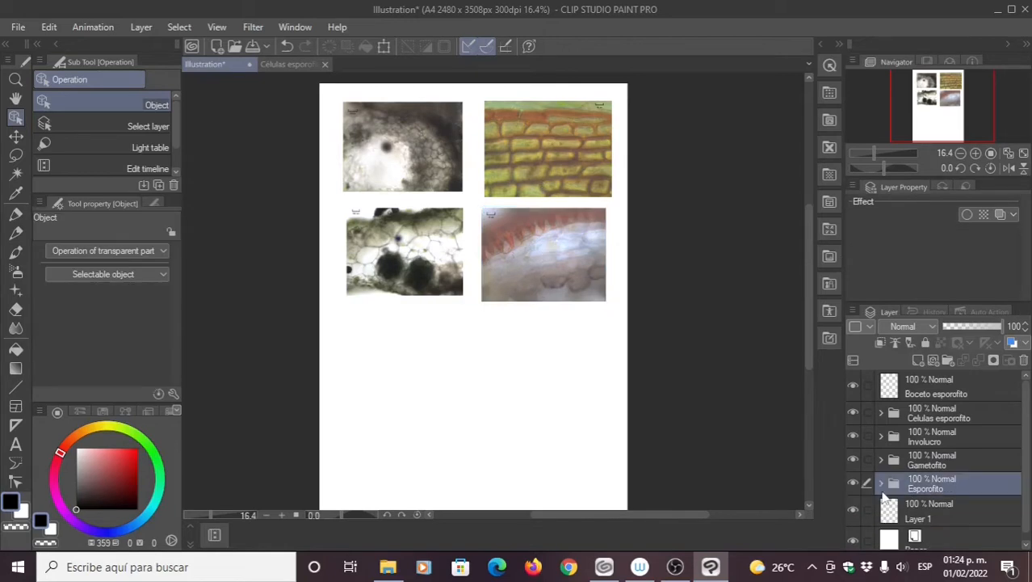
# Step: Rename the sketch 'Boceto celulas esporofito', move it into Celulas esporofito, and pick the Milli pen
pyautogui.click(936, 393)
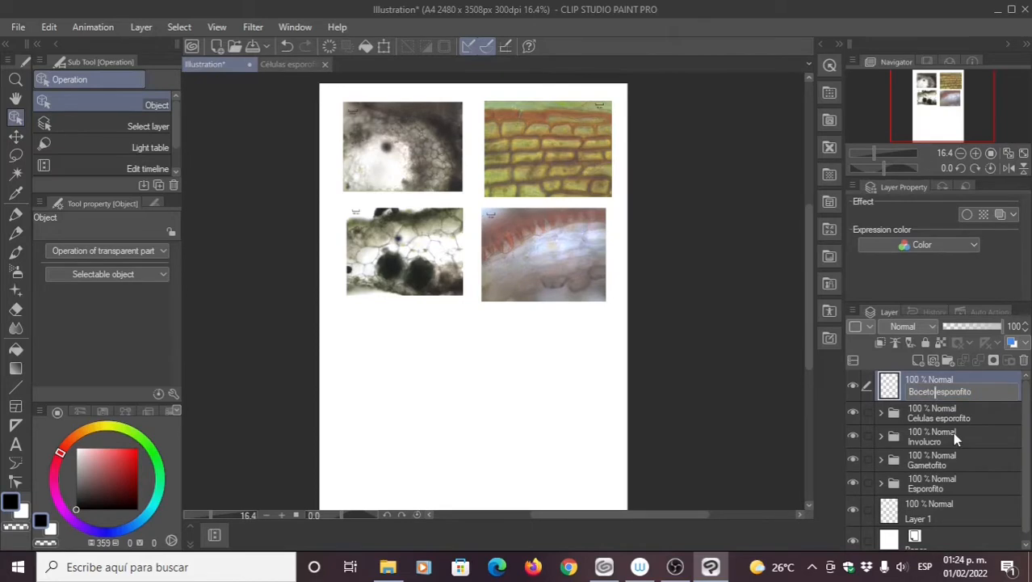
pyautogui.write('celulas')
pyautogui.press('Return')
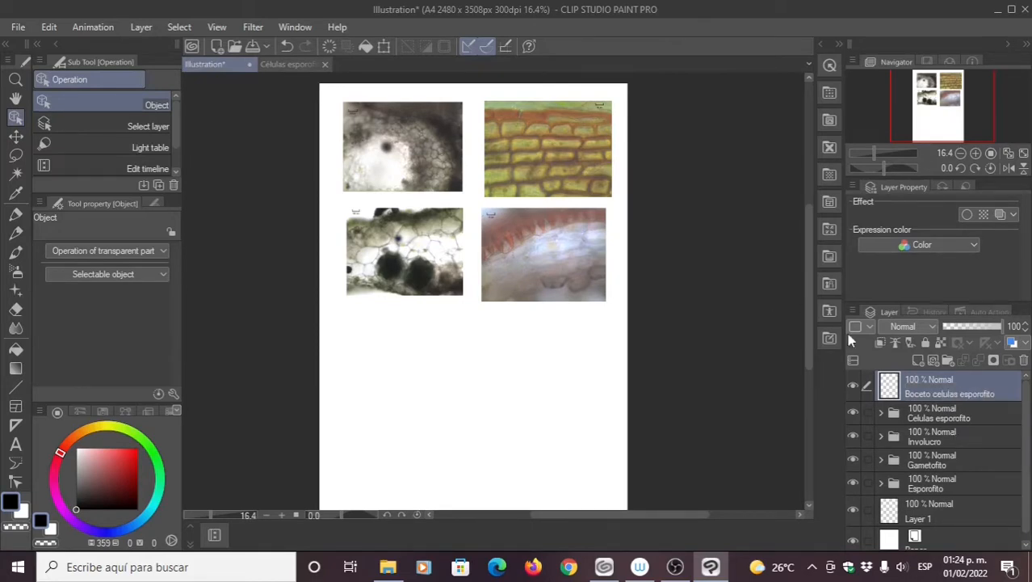
pyautogui.moveTo(931, 384); pyautogui.dragTo(941, 416)
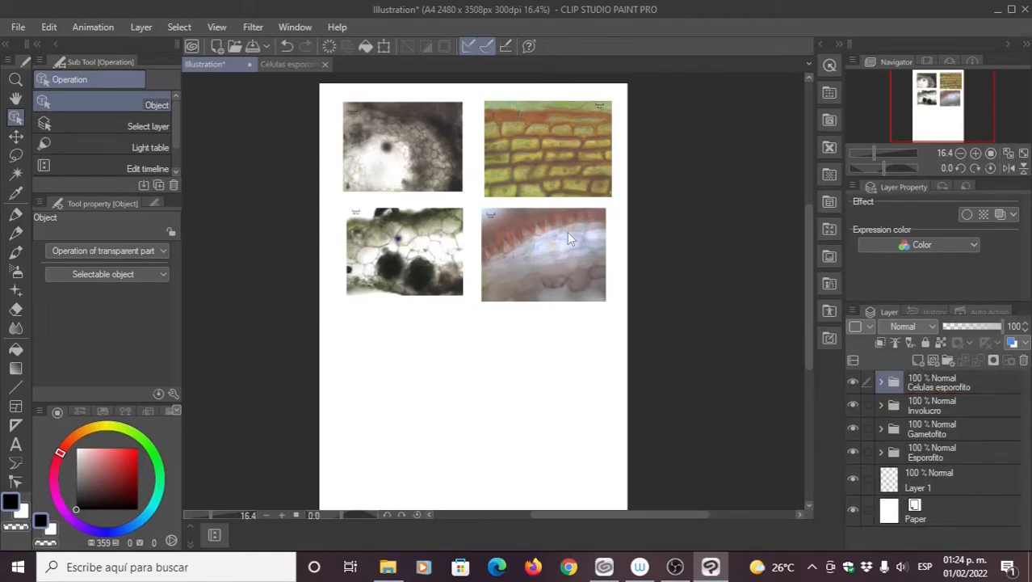
pyautogui.click(16, 213)
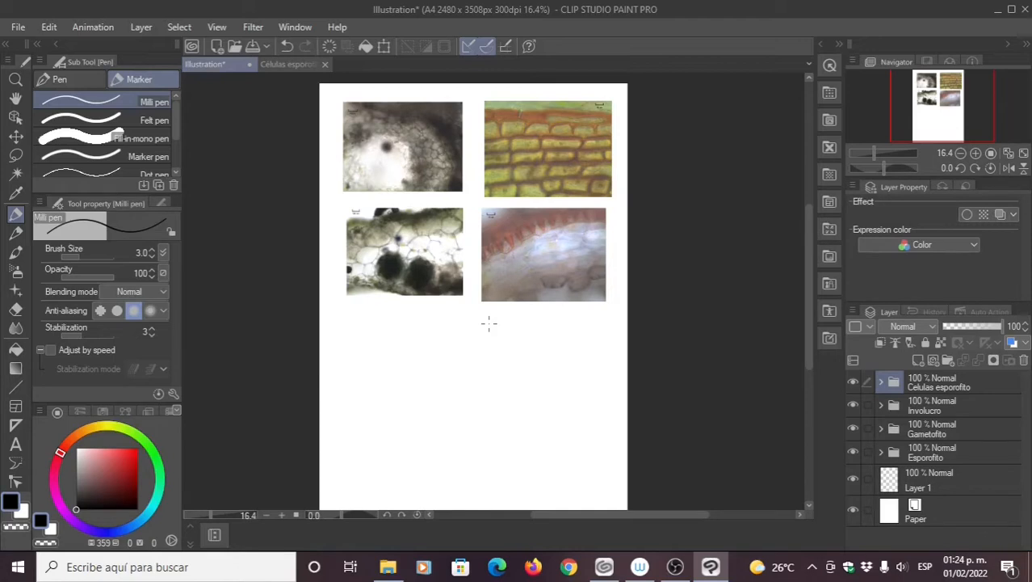
# Step: Expand the Celulas esporofito folder and drag Boceto celulas esporofito above Células esporofito7
pyautogui.click(921, 485)
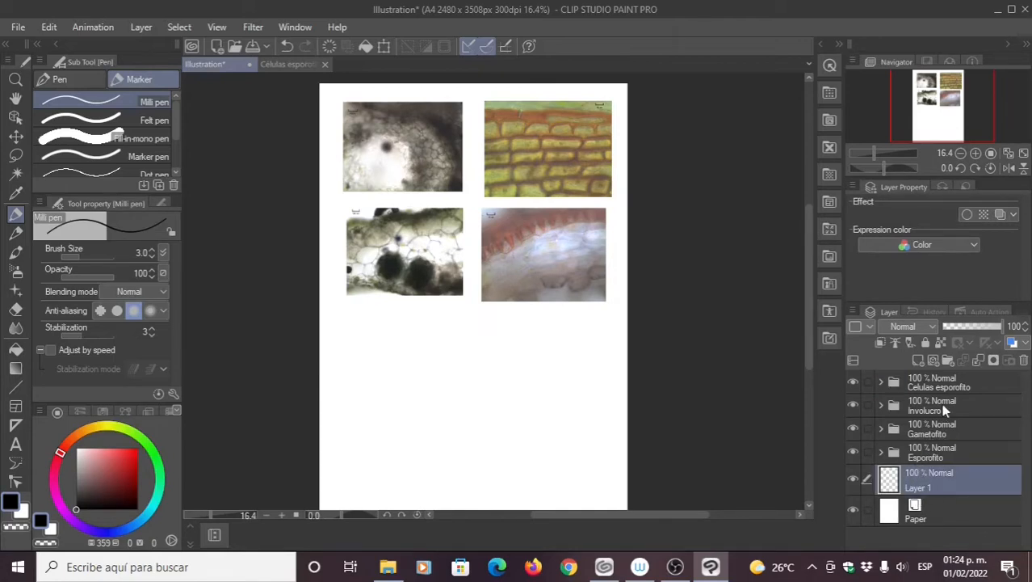
pyautogui.click(921, 388)
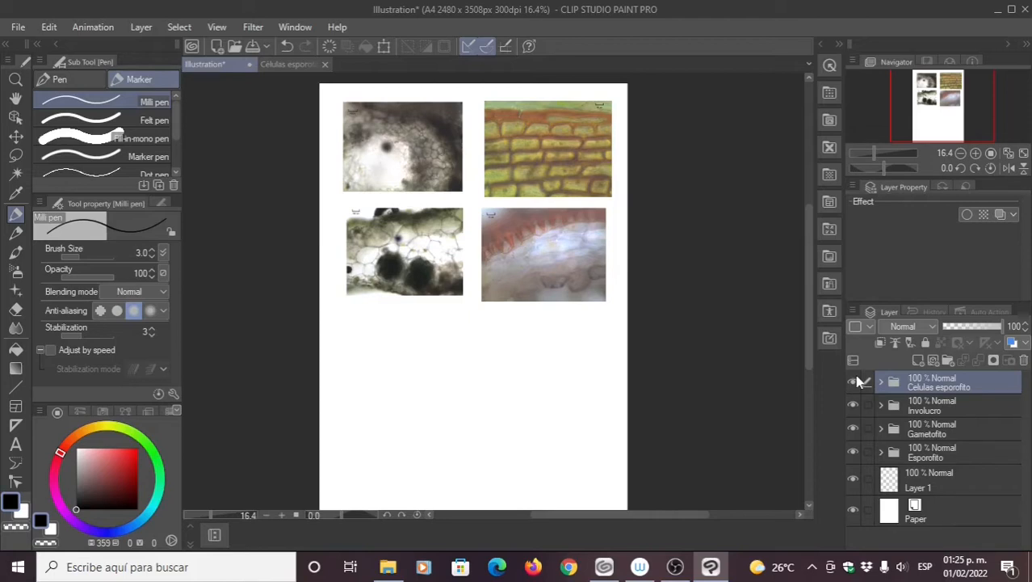
pyautogui.click(927, 481)
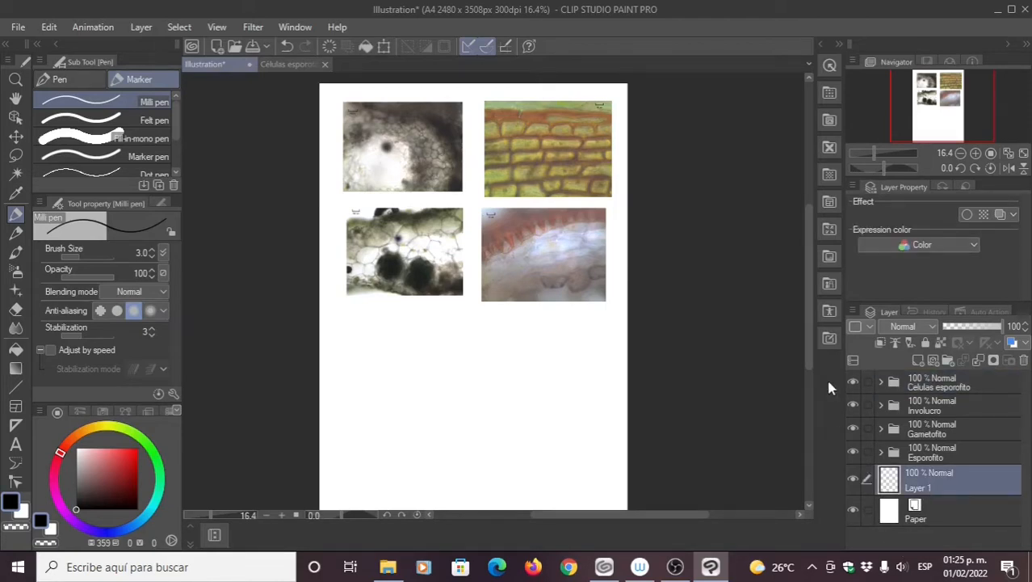
pyautogui.click(882, 383)
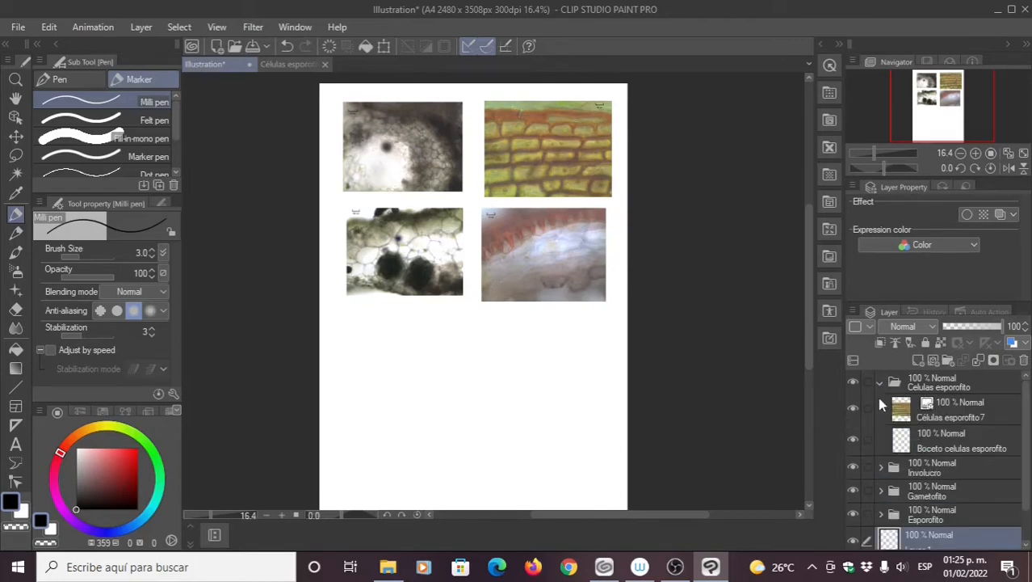
pyautogui.click(931, 444)
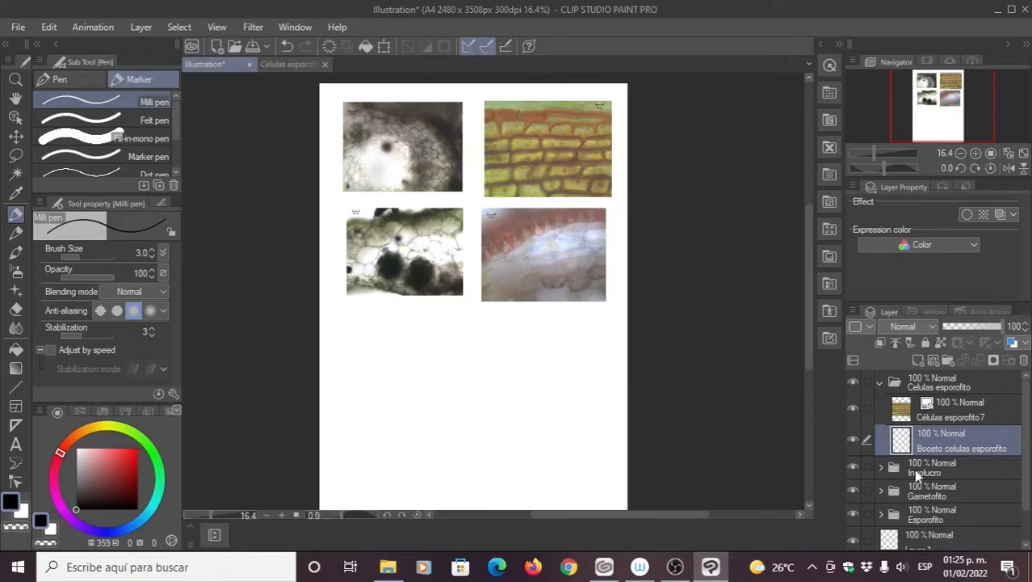
pyautogui.moveTo(927, 447); pyautogui.dragTo(927, 403)
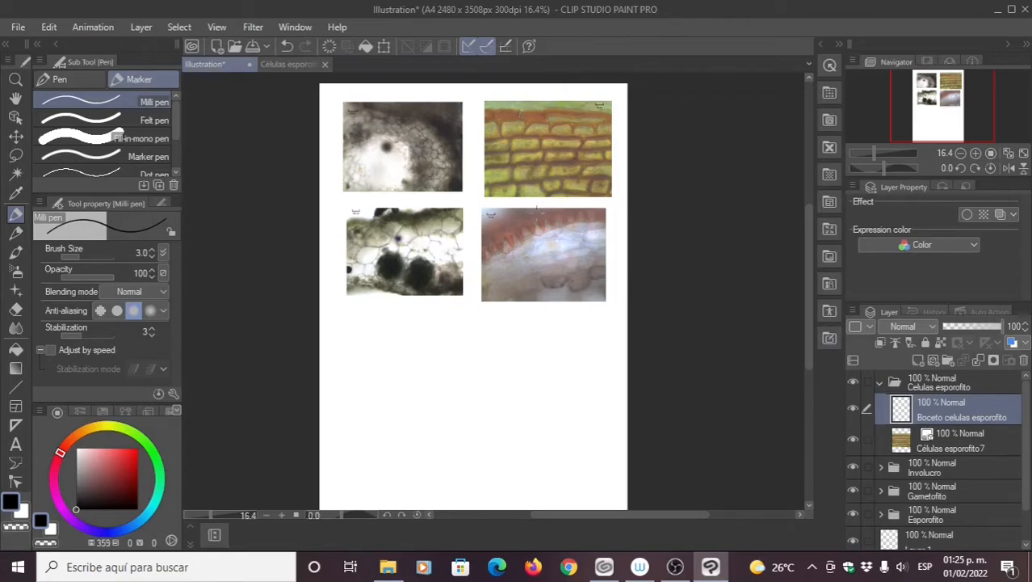
# Step: Select the sketch layer for drawing and zoom in on the brick-cell photo
pyautogui.click(947, 440)
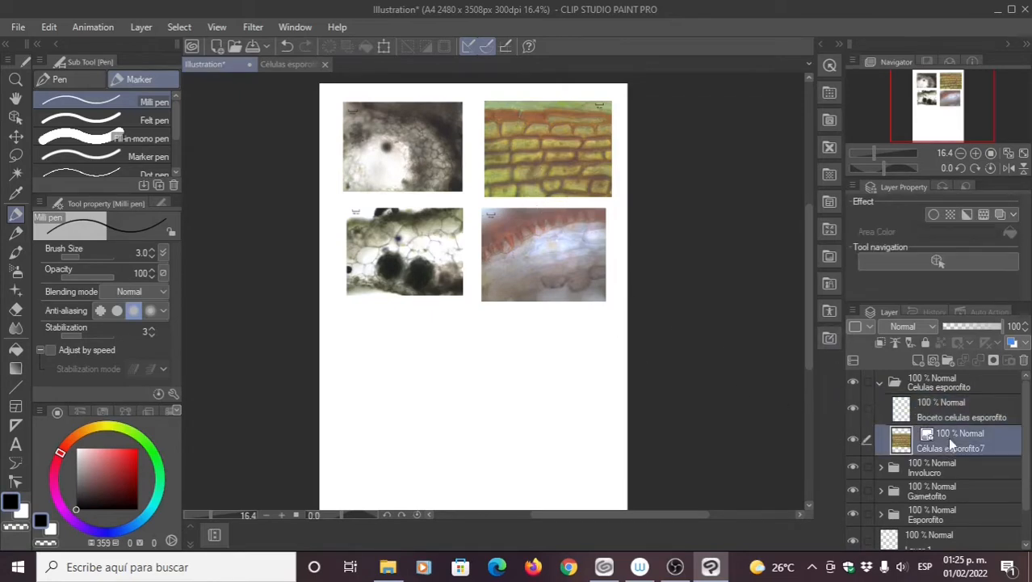
pyautogui.click(945, 413)
pyautogui.moveTo(552, 238); pyautogui.dragTo(536, 281)
pyautogui.moveTo(510, 229); pyautogui.dragTo(525, 302)
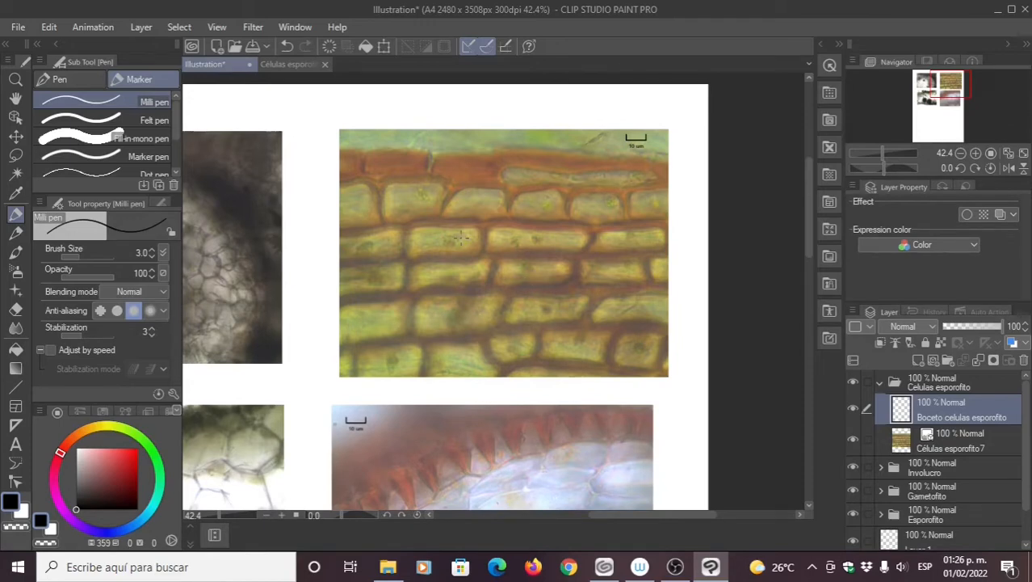
# Step: Pan to the lower-left micrograph, set pen size to 6.0, and zoom into its cell walls
pyautogui.moveTo(525, 212); pyautogui.dragTo(543, 224)
pyautogui.moveTo(471, 282); pyautogui.dragTo(546, 235)
pyautogui.moveTo(470, 317); pyautogui.dragTo(570, 226)
pyautogui.moveTo(507, 350); pyautogui.dragTo(551, 317)
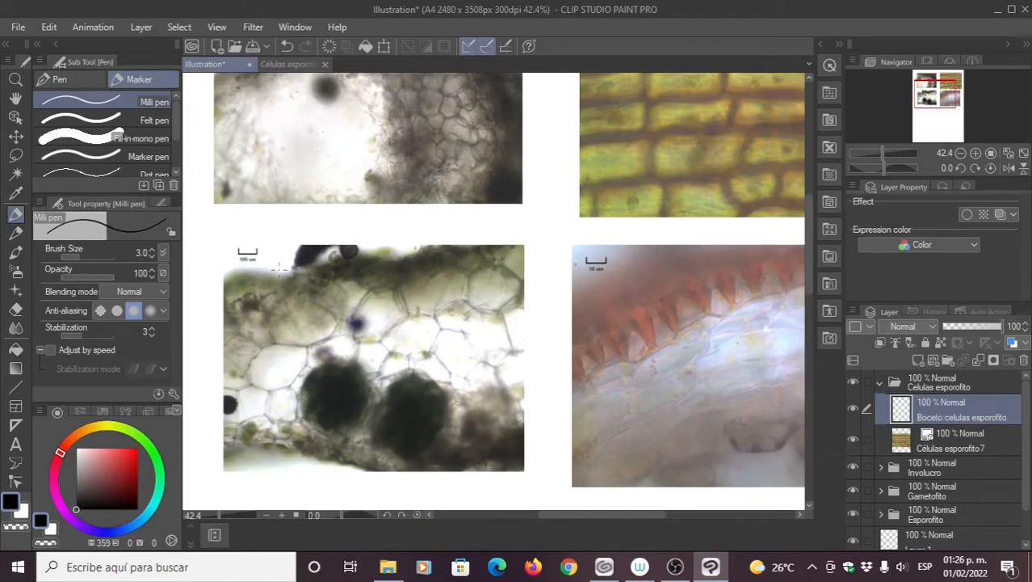
pyautogui.click(151, 250)
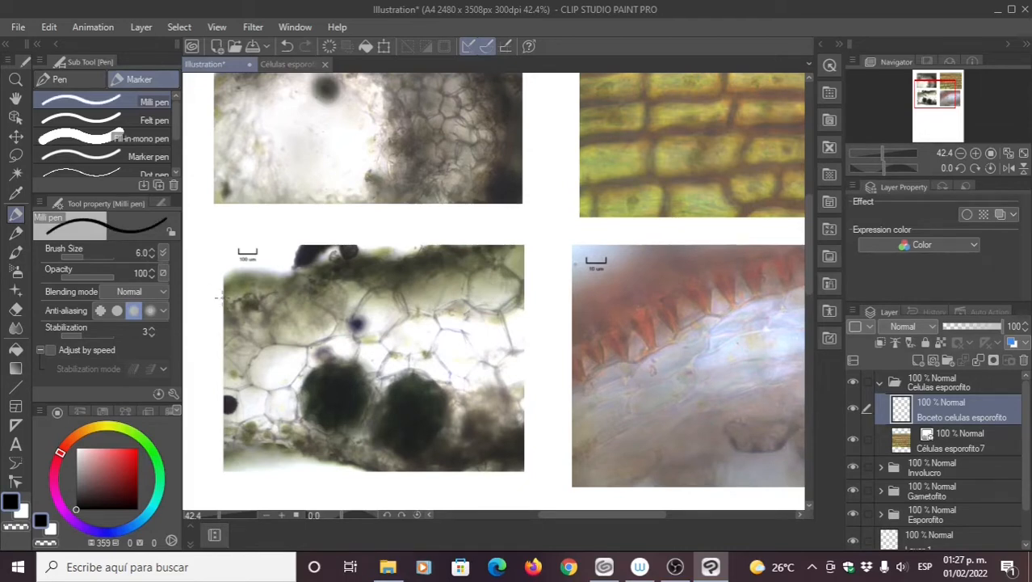
pyautogui.scroll(-1, 353, 306)
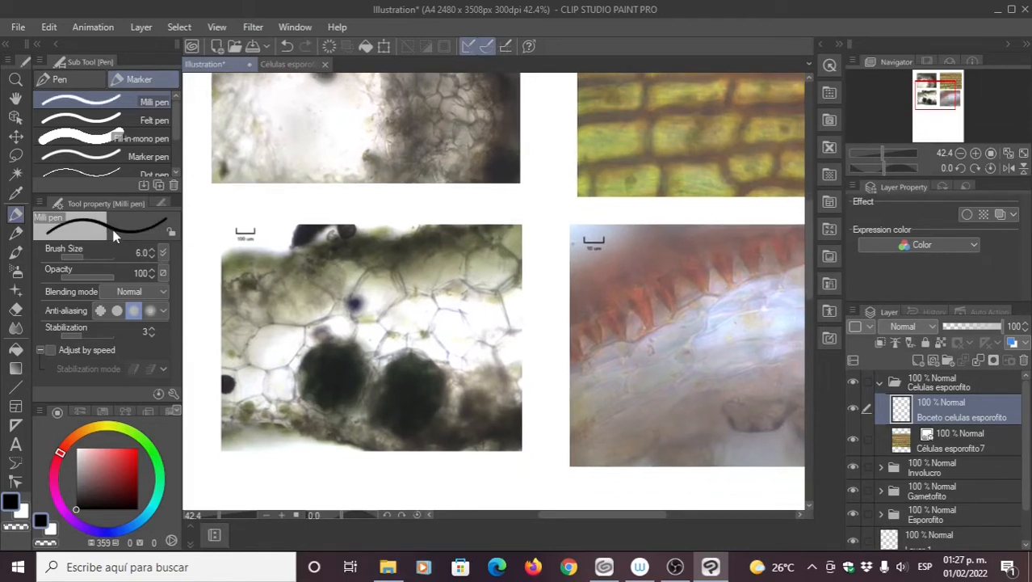
pyautogui.moveTo(360, 310); pyautogui.dragTo(442, 307)
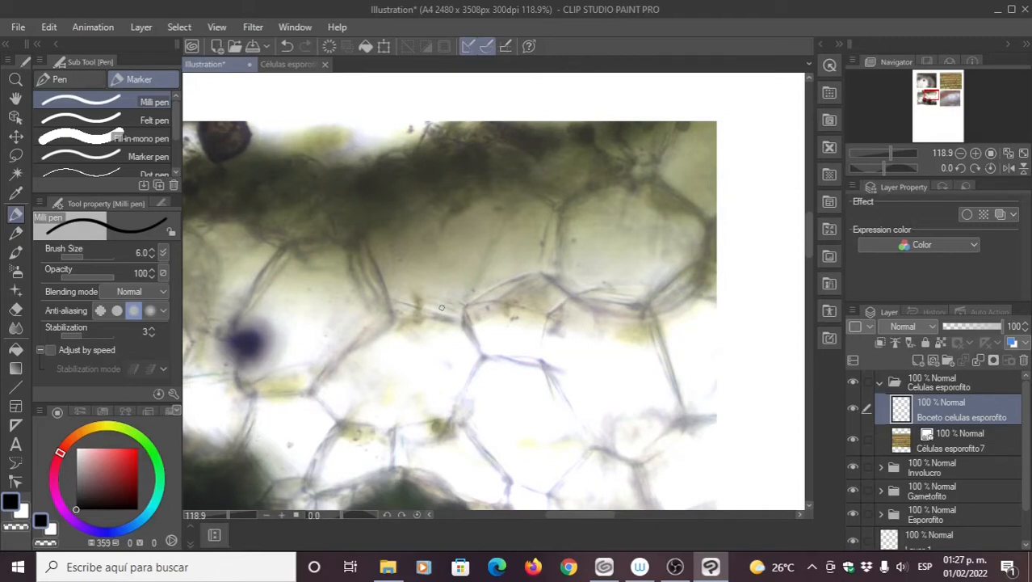
# Step: Ink black cell-wall lines over the cells on the right side of the micrograph
pyautogui.moveTo(566, 344); pyautogui.dragTo(592, 314)
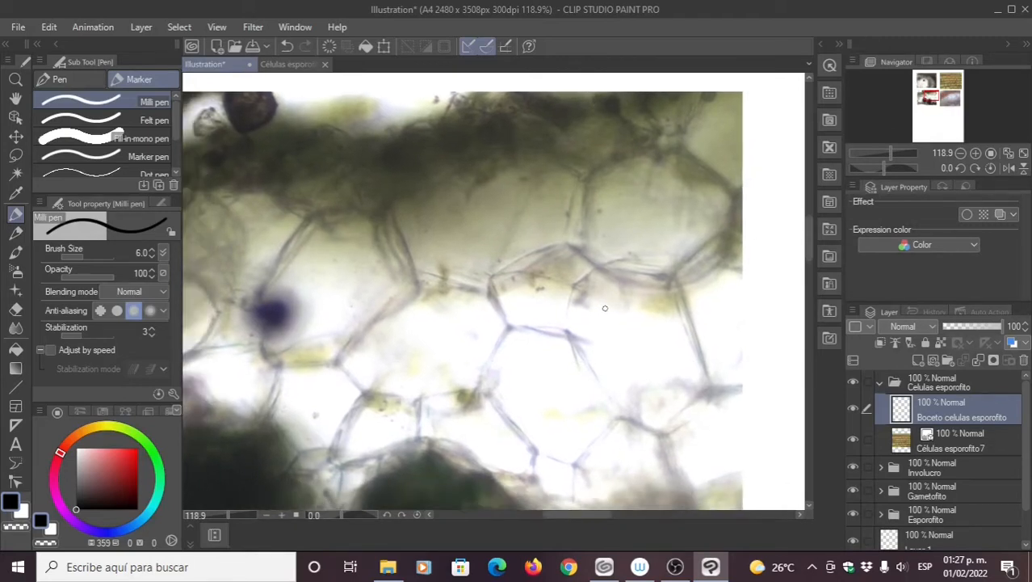
pyautogui.moveTo(631, 280)
pyautogui.mouseDown()
pyautogui.moveTo(655, 316)
pyautogui.moveTo(642, 272)
pyautogui.mouseUp()
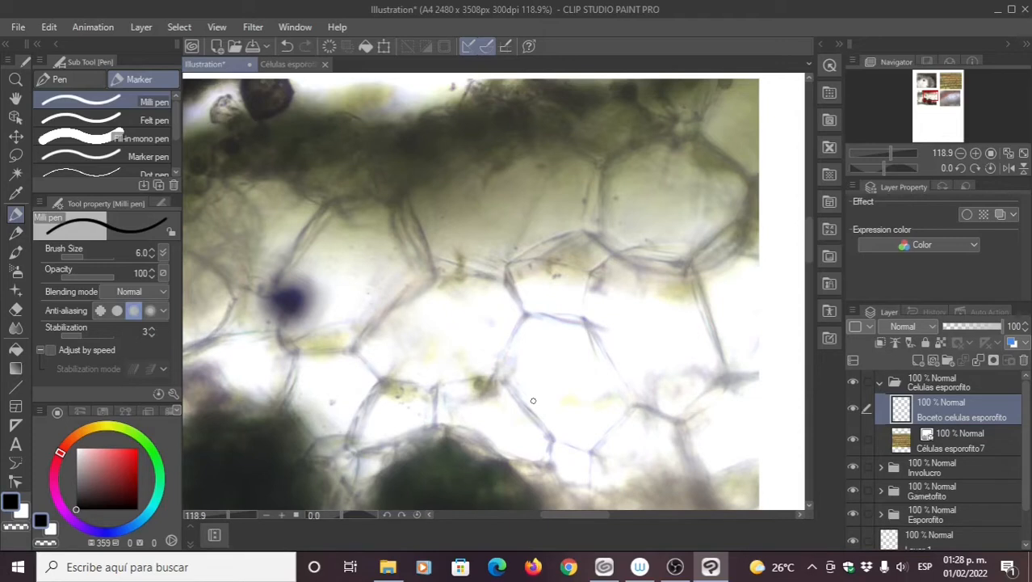
pyautogui.moveTo(583, 248)
pyautogui.mouseDown()
pyautogui.moveTo(583, 267)
pyautogui.moveTo(627, 272)
pyautogui.moveTo(549, 277)
pyautogui.moveTo(586, 249)
pyautogui.moveTo(582, 230)
pyautogui.mouseUp()
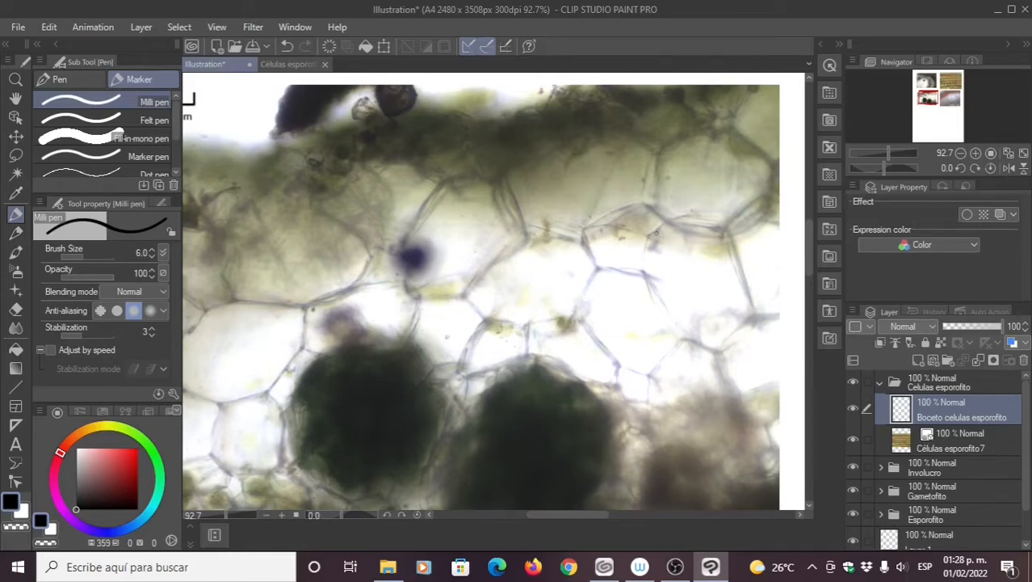
pyautogui.moveTo(656, 234); pyautogui.dragTo(636, 235)
pyautogui.moveTo(713, 220); pyautogui.dragTo(745, 225)
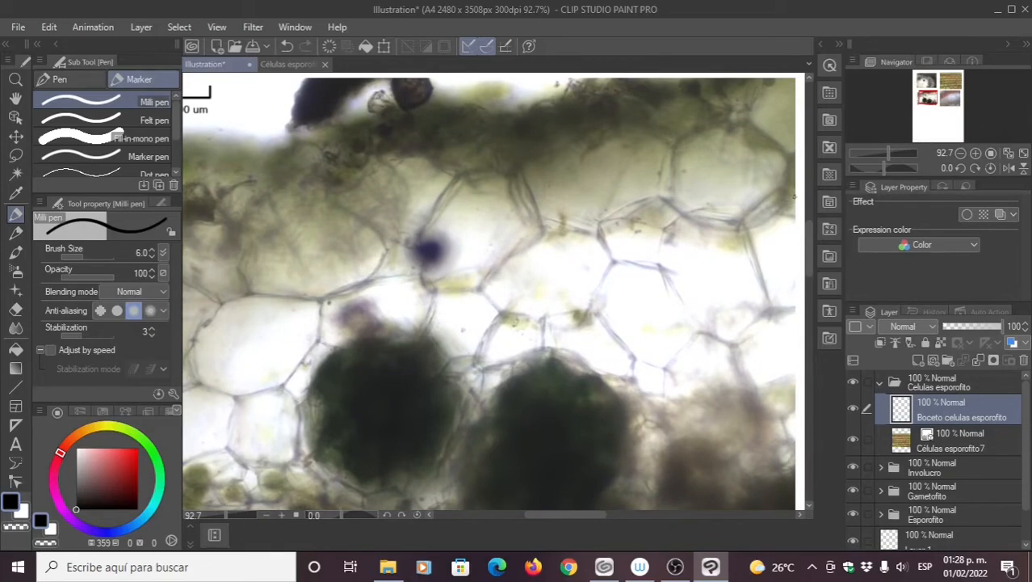
pyautogui.moveTo(795, 195)
pyautogui.mouseDown()
pyautogui.moveTo(781, 189)
pyautogui.moveTo(745, 215)
pyautogui.moveTo(765, 298)
pyautogui.moveTo(804, 314)
pyautogui.mouseUp()
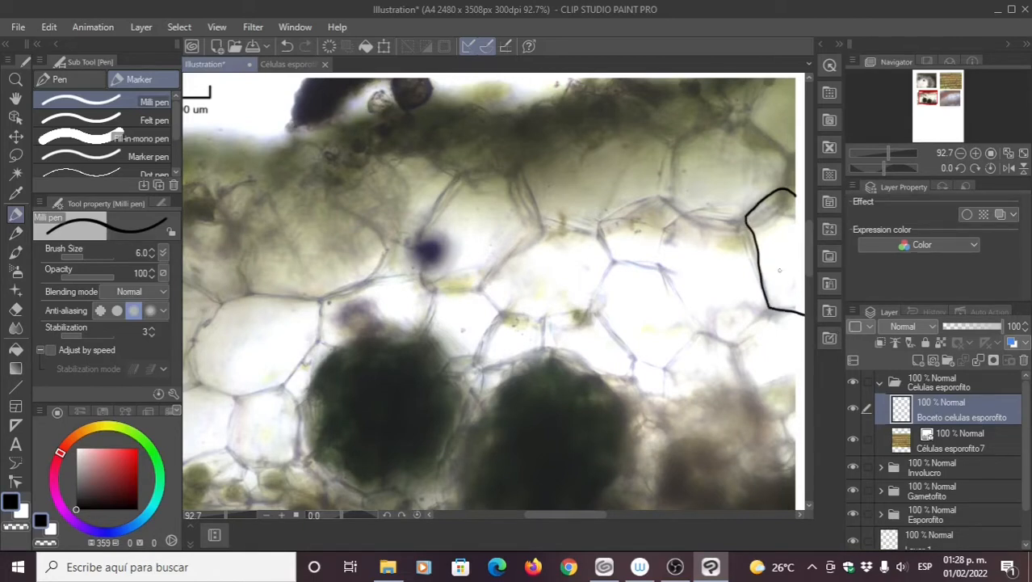
pyautogui.moveTo(746, 221)
pyautogui.mouseDown()
pyautogui.moveTo(664, 200)
pyautogui.moveTo(622, 212)
pyautogui.moveTo(602, 234)
pyautogui.moveTo(618, 257)
pyautogui.moveTo(662, 271)
pyautogui.moveTo(694, 331)
pyautogui.moveTo(644, 357)
pyautogui.moveTo(604, 323)
pyautogui.moveTo(623, 263)
pyautogui.mouseUp()
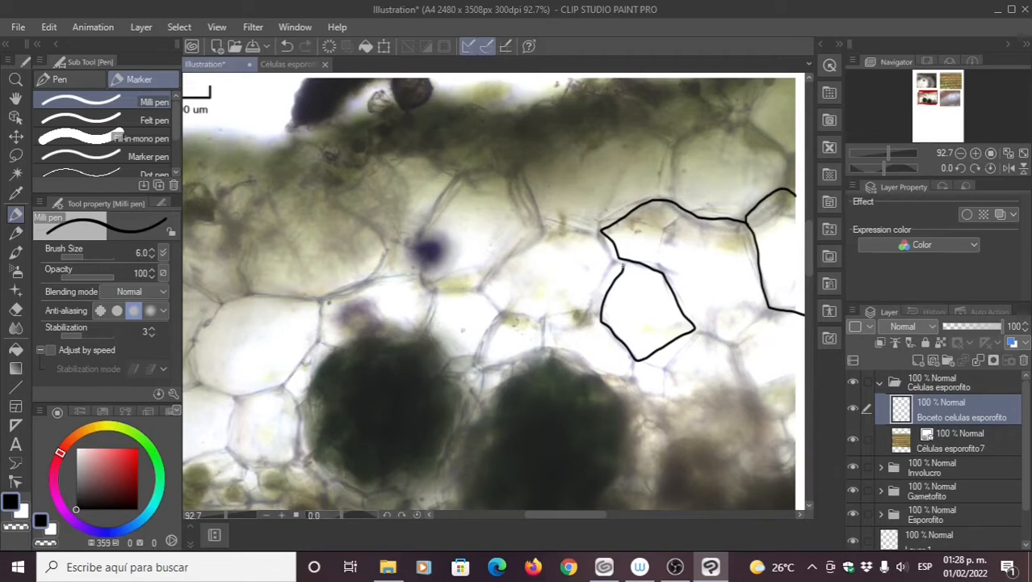
pyautogui.moveTo(689, 328)
pyautogui.mouseDown()
pyautogui.moveTo(733, 349)
pyautogui.moveTo(744, 385)
pyautogui.mouseUp()
pyautogui.moveTo(735, 348); pyautogui.dragTo(773, 311)
pyautogui.moveTo(652, 242); pyautogui.dragTo(628, 191)
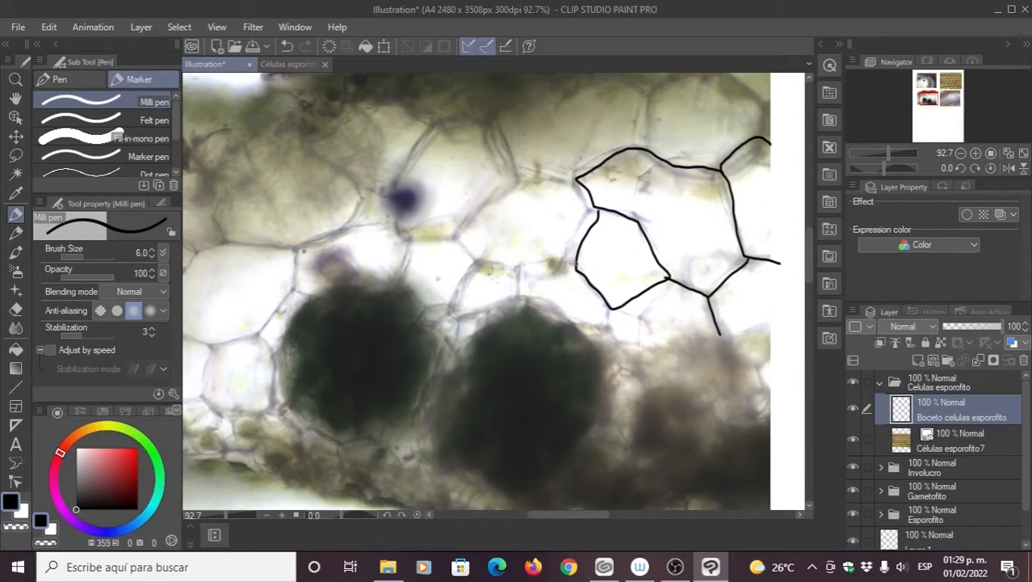
pyautogui.moveTo(577, 264)
pyautogui.mouseDown()
pyautogui.moveTo(521, 264)
pyautogui.moveTo(519, 295)
pyautogui.mouseUp()
pyautogui.moveTo(607, 307); pyautogui.dragTo(607, 331)
pyautogui.moveTo(518, 266)
pyautogui.mouseDown()
pyautogui.moveTo(472, 260)
pyautogui.moveTo(453, 295)
pyautogui.moveTo(465, 314)
pyautogui.moveTo(521, 293)
pyautogui.mouseUp()
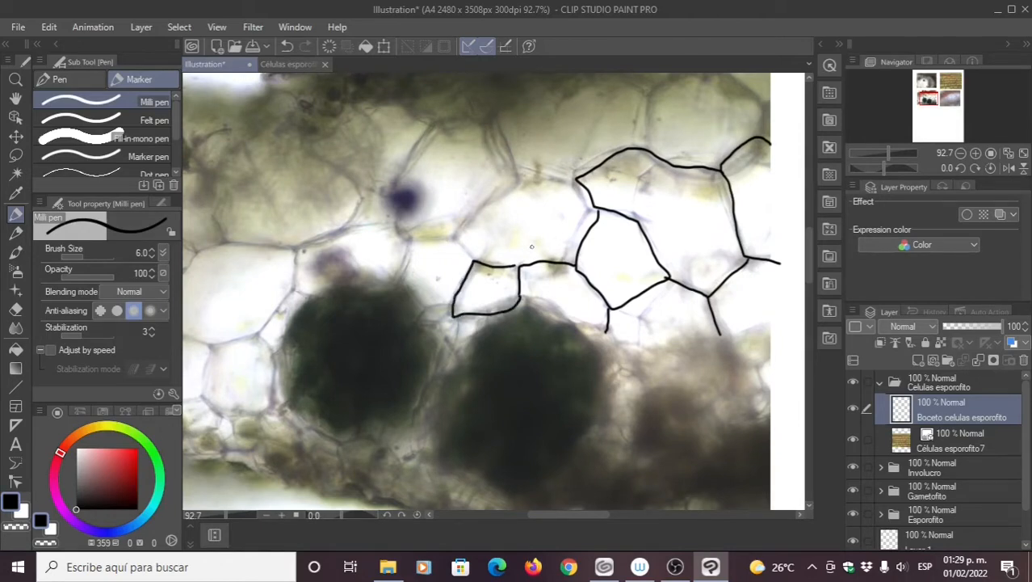
# Step: Trace black outlines around the middle cells, working leftward along their walls
pyautogui.moveTo(472, 261)
pyautogui.mouseDown()
pyautogui.moveTo(457, 242)
pyautogui.moveTo(527, 170)
pyautogui.moveTo(613, 193)
pyautogui.moveTo(552, 173)
pyautogui.moveTo(521, 133)
pyautogui.moveTo(462, 150)
pyautogui.moveTo(430, 212)
pyautogui.moveTo(451, 245)
pyautogui.moveTo(494, 248)
pyautogui.moveTo(570, 175)
pyautogui.mouseUp()
pyautogui.moveTo(570, 248)
pyautogui.mouseDown()
pyautogui.moveTo(537, 245)
pyautogui.moveTo(515, 227)
pyautogui.moveTo(526, 171)
pyautogui.moveTo(509, 164)
pyautogui.moveTo(412, 191)
pyautogui.moveTo(412, 223)
pyautogui.moveTo(472, 238)
pyautogui.moveTo(517, 231)
pyautogui.moveTo(549, 248)
pyautogui.mouseUp()
pyautogui.moveTo(488, 201)
pyautogui.mouseDown()
pyautogui.moveTo(394, 201)
pyautogui.moveTo(363, 237)
pyautogui.moveTo(360, 259)
pyautogui.moveTo(362, 272)
pyautogui.moveTo(389, 285)
pyautogui.moveTo(431, 290)
pyautogui.moveTo(489, 238)
pyautogui.mouseUp()
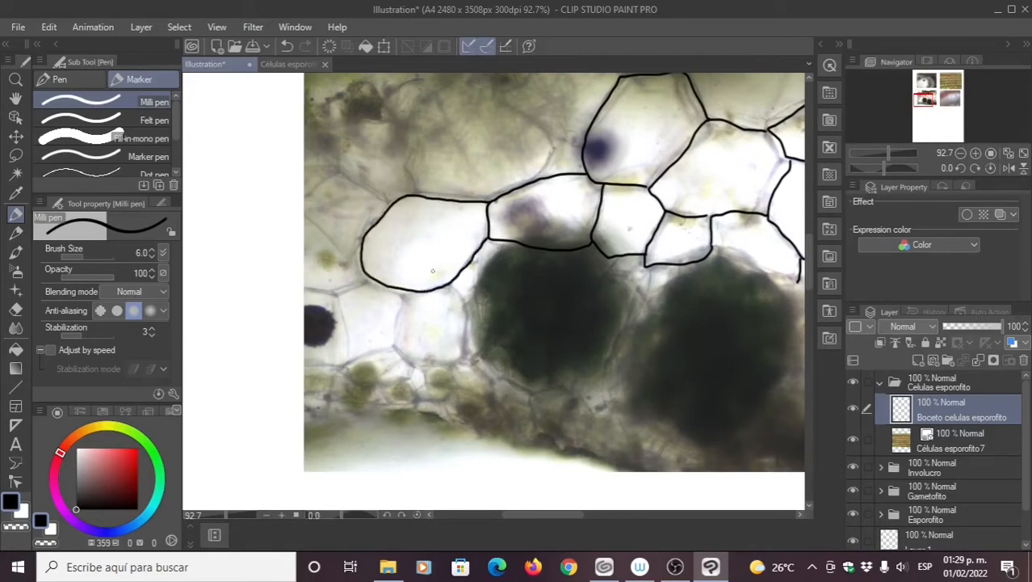
pyautogui.moveTo(460, 297); pyautogui.dragTo(453, 238)
pyautogui.moveTo(455, 275)
pyautogui.mouseDown()
pyautogui.moveTo(431, 297)
pyautogui.moveTo(393, 296)
pyautogui.moveTo(396, 234)
pyautogui.moveTo(470, 239)
pyautogui.moveTo(417, 226)
pyautogui.moveTo(397, 261)
pyautogui.moveTo(400, 305)
pyautogui.moveTo(472, 289)
pyautogui.mouseUp()
pyautogui.moveTo(433, 220); pyautogui.dragTo(451, 253)
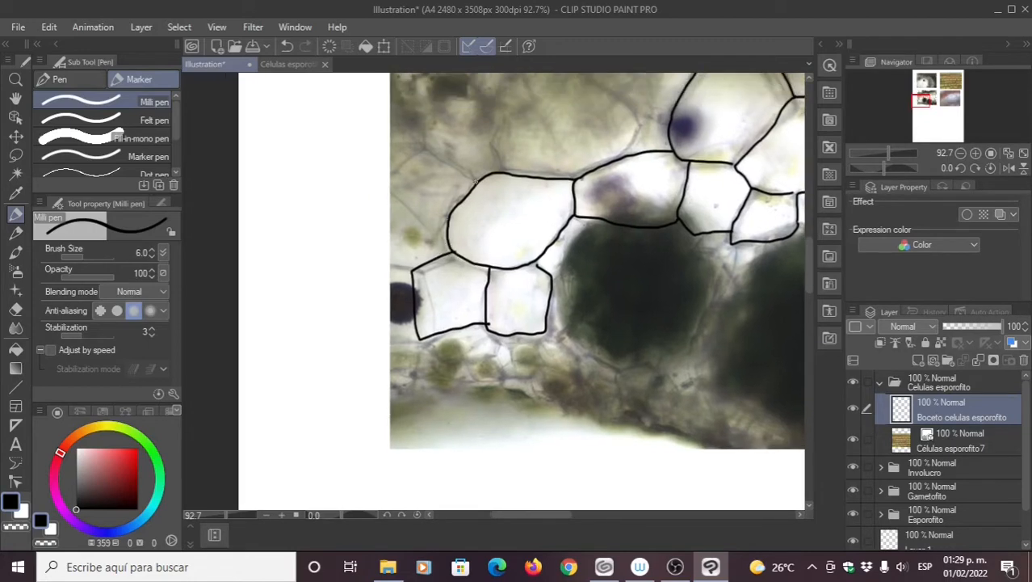
pyautogui.moveTo(485, 180)
pyautogui.mouseDown()
pyautogui.moveTo(430, 148)
pyautogui.moveTo(381, 177)
pyautogui.mouseUp()
pyautogui.moveTo(382, 176); pyautogui.dragTo(361, 245)
pyautogui.moveTo(409, 219)
pyautogui.mouseDown()
pyautogui.moveTo(408, 182)
pyautogui.moveTo(463, 196)
pyautogui.mouseUp()
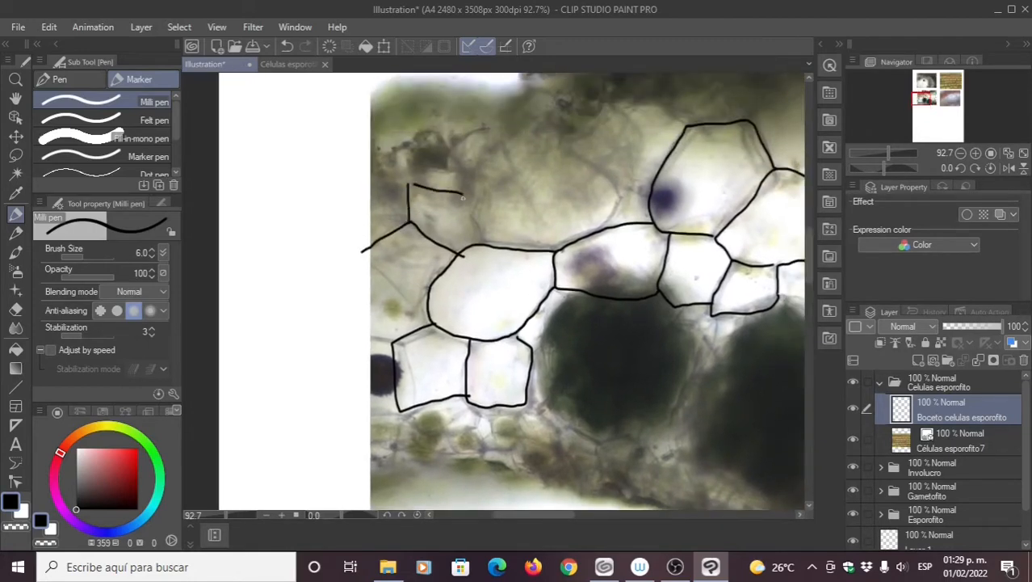
pyautogui.moveTo(488, 247); pyautogui.dragTo(463, 196)
# Step: Show the Células esporofito7 photo layer and expand the Involucro folder
pyautogui.moveTo(633, 356); pyautogui.dragTo(493, 254)
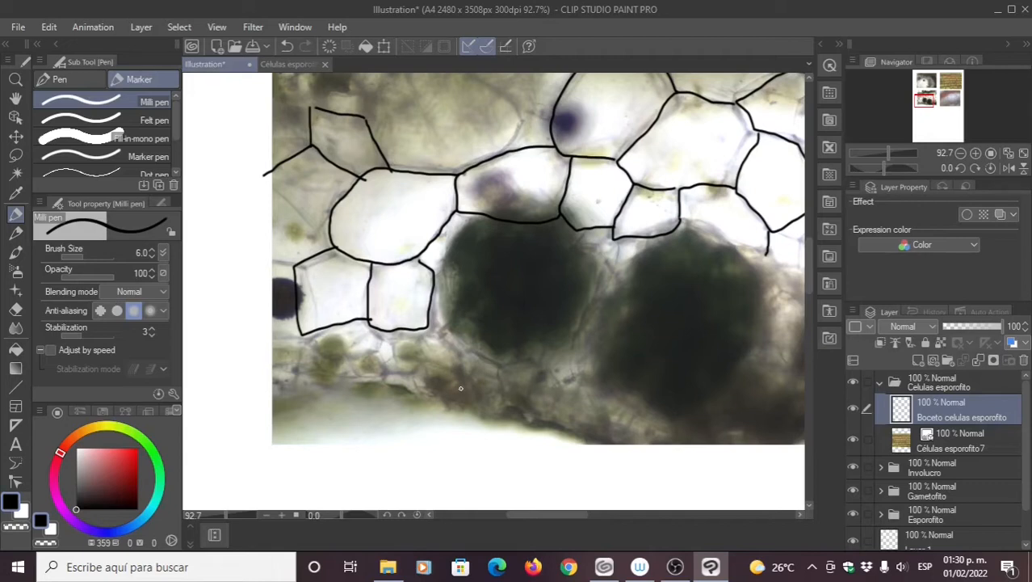
pyautogui.scroll(3, 460, 388)
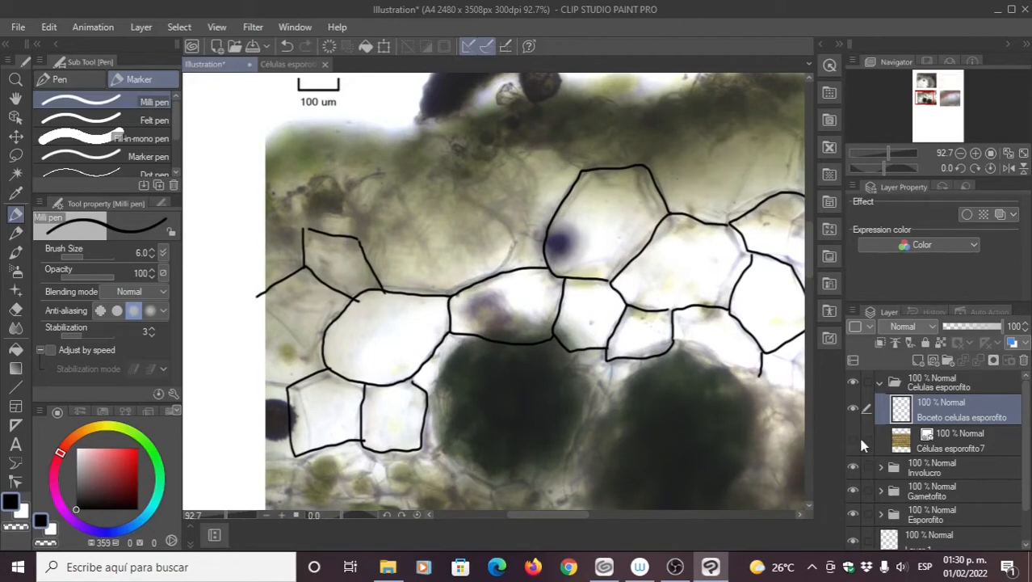
pyautogui.click(855, 441)
pyautogui.click(880, 467)
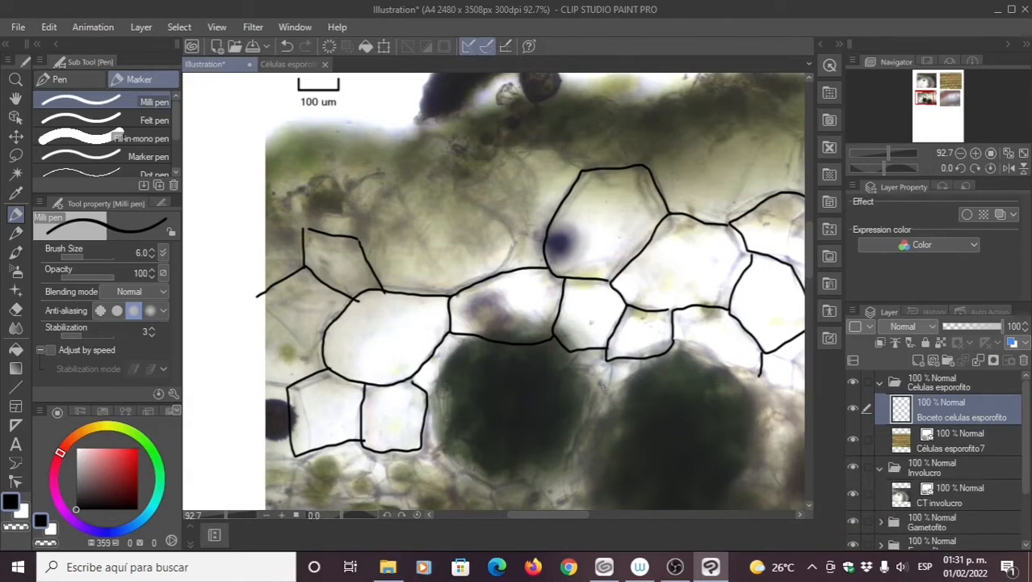
# Step: Zoom out, collapse Involucro, and rename the sketch layer 'Boceto gametofito'
pyautogui.scroll(-4, 611, 426)
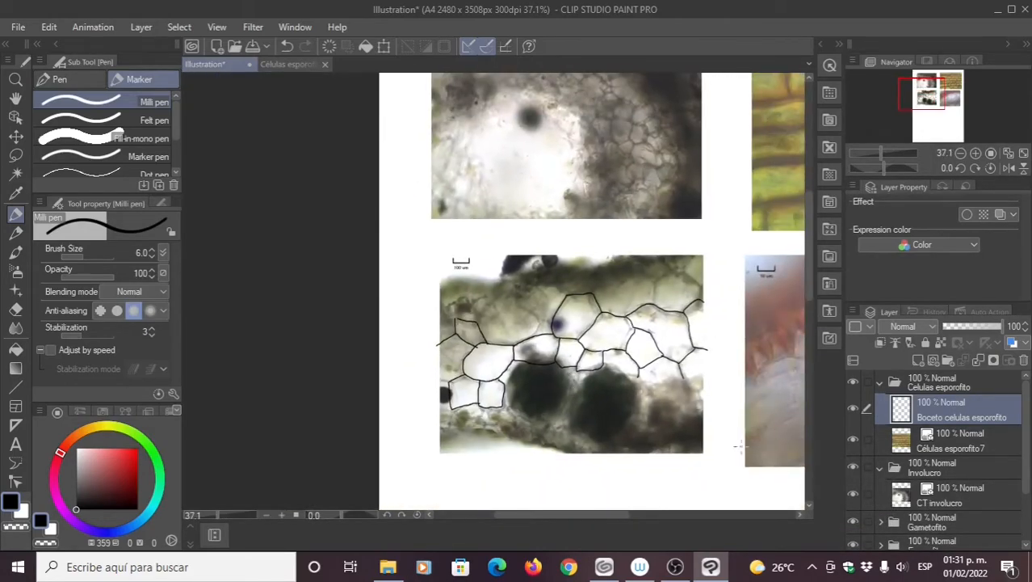
pyautogui.click(880, 467)
pyautogui.click(853, 492)
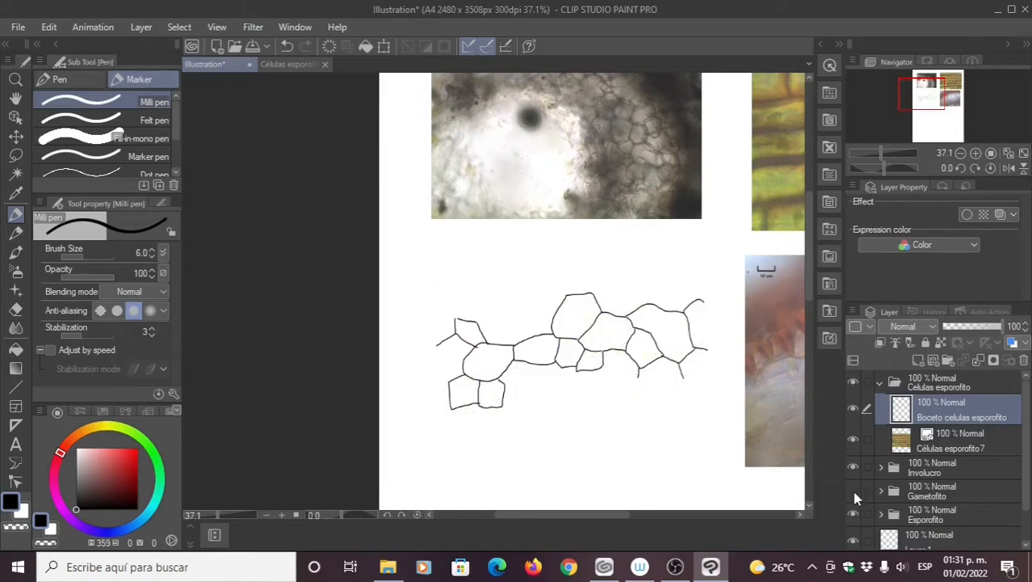
pyautogui.click(854, 492)
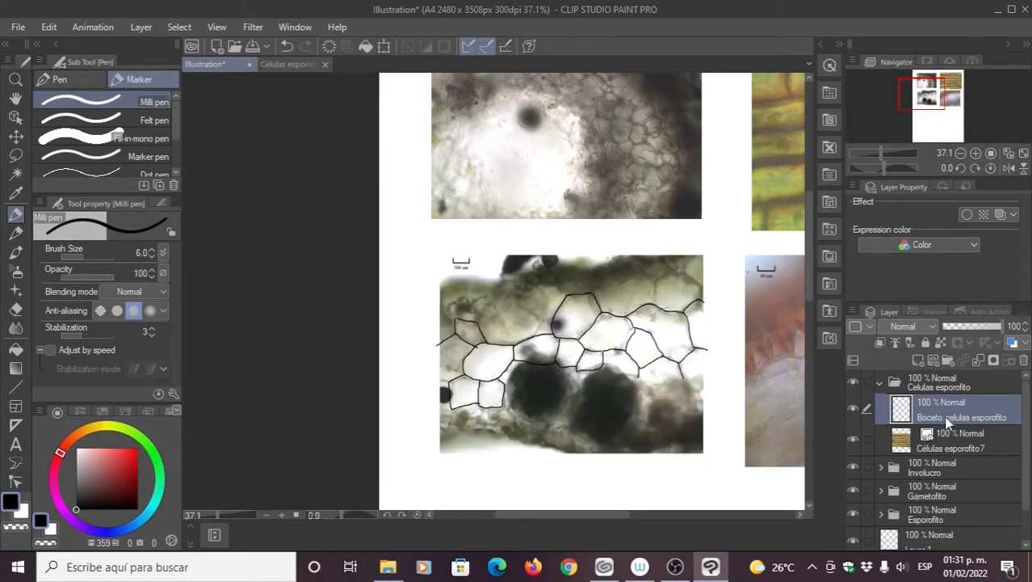
pyautogui.doubleClick(983, 417)
pyautogui.press('BackSpace')
pyautogui.press('BackSpace')
pyautogui.press('BackSpace')
pyautogui.press('BackSpace')
pyautogui.press('BackSpace')
pyautogui.press('BackSpace')
pyautogui.press('BackSpace')
pyautogui.press('BackSpace')
pyautogui.press('BackSpace')
pyautogui.press('BackSpace')
pyautogui.press('BackSpace')
pyautogui.press('BackSpace')
pyautogui.press('BackSpace')
pyautogui.press('BackSpace')
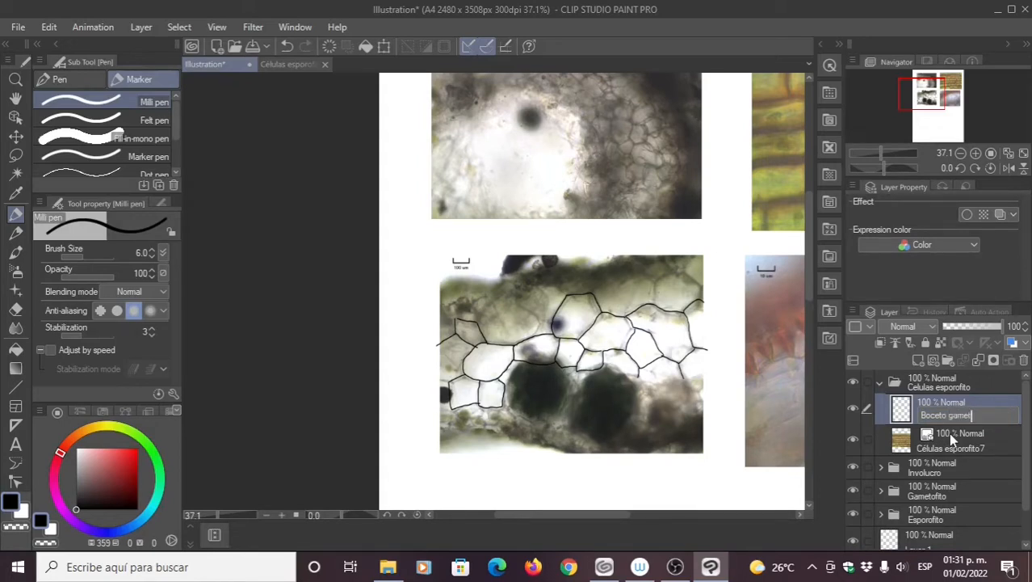
pyautogui.write('gametofito')
# Step: Move the sketch layer into the Gametofito folder above CT gametofito4
pyautogui.moveTo(945, 407); pyautogui.dragTo(928, 486)
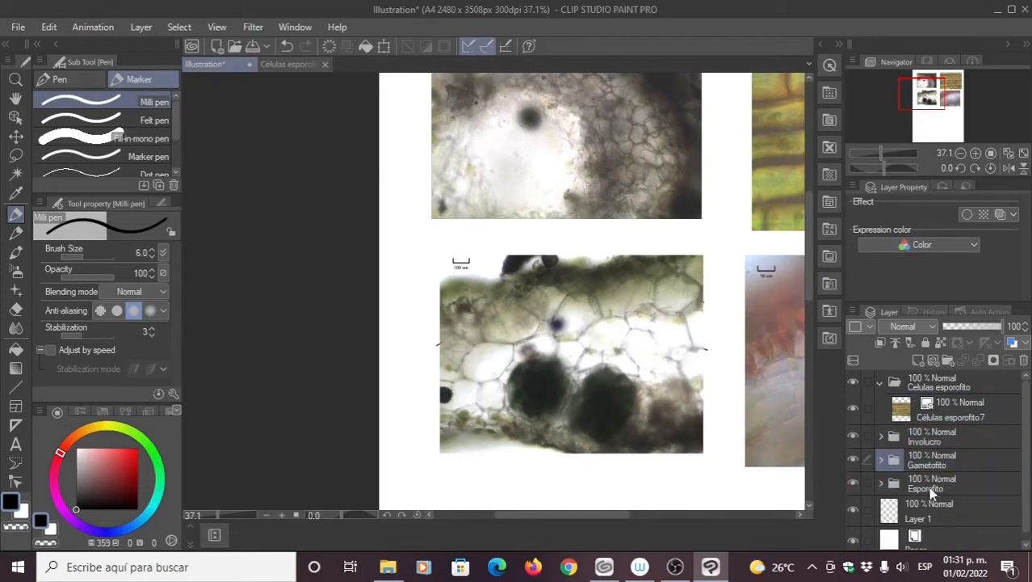
pyautogui.click(878, 384)
pyautogui.click(881, 429)
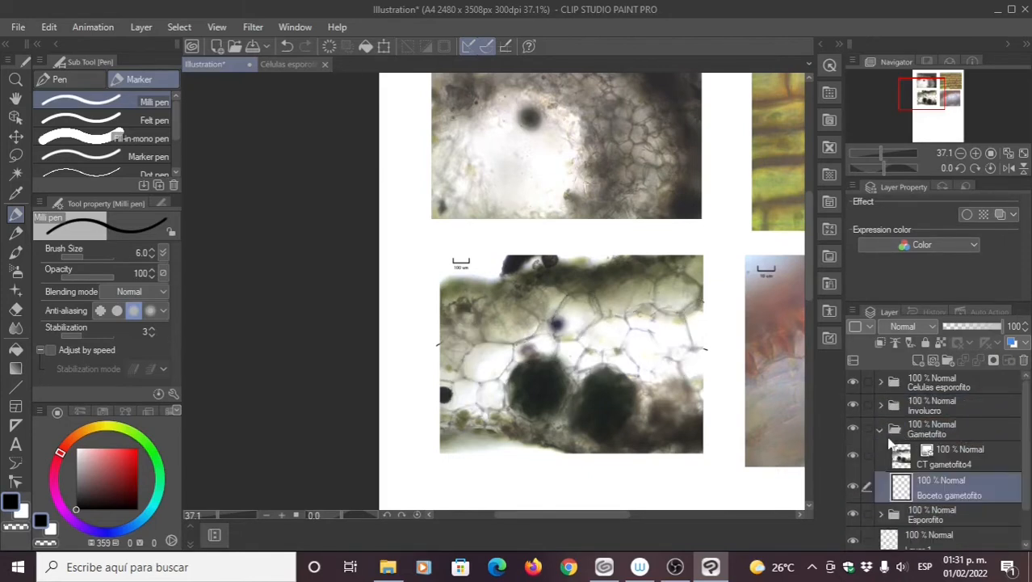
pyautogui.moveTo(947, 483); pyautogui.dragTo(948, 451)
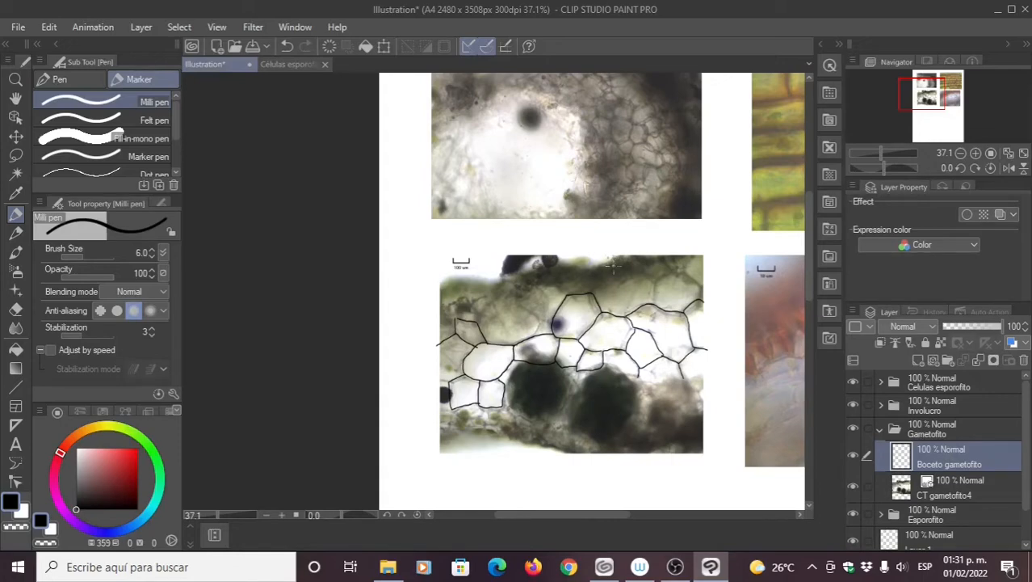
# Step: Ink a cell's top wall down to the lower line, plus a short wall to its right
pyautogui.moveTo(558, 286)
pyautogui.mouseDown()
pyautogui.moveTo(507, 332)
pyautogui.moveTo(578, 299)
pyautogui.mouseUp()
pyautogui.moveTo(564, 362)
pyautogui.mouseDown()
pyautogui.moveTo(546, 300)
pyautogui.moveTo(636, 294)
pyautogui.mouseUp()
pyautogui.moveTo(392, 384)
pyautogui.mouseDown()
pyautogui.moveTo(445, 265)
pyautogui.moveTo(568, 238)
pyautogui.mouseUp()
pyautogui.moveTo(419, 251)
pyautogui.mouseDown()
pyautogui.moveTo(459, 170)
pyautogui.moveTo(539, 158)
pyautogui.moveTo(605, 174)
pyautogui.moveTo(673, 217)
pyautogui.moveTo(688, 260)
pyautogui.moveTo(651, 329)
pyautogui.mouseUp()
pyautogui.moveTo(645, 276); pyautogui.dragTo(581, 286)
pyautogui.moveTo(633, 264); pyautogui.dragTo(675, 284)
# Step: Trace the walls rising from the cell junction and short walls near the right-hand cells
pyautogui.moveTo(706, 130)
pyautogui.mouseDown()
pyautogui.moveTo(666, 166)
pyautogui.moveTo(634, 246)
pyautogui.mouseUp()
pyautogui.moveTo(660, 280); pyautogui.dragTo(531, 234)
pyautogui.moveTo(676, 243)
pyautogui.mouseDown()
pyautogui.moveTo(611, 249)
pyautogui.moveTo(587, 189)
pyautogui.moveTo(530, 240)
pyautogui.mouseUp()
pyautogui.moveTo(477, 265)
pyautogui.mouseDown()
pyautogui.moveTo(527, 220)
pyautogui.moveTo(650, 158)
pyautogui.moveTo(751, 206)
pyautogui.moveTo(730, 314)
pyautogui.moveTo(620, 320)
pyautogui.moveTo(510, 346)
pyautogui.mouseUp()
pyautogui.moveTo(537, 239)
pyautogui.mouseDown()
pyautogui.moveTo(571, 225)
pyautogui.moveTo(674, 220)
pyautogui.moveTo(732, 265)
pyautogui.moveTo(727, 331)
pyautogui.mouseUp()
pyautogui.moveTo(729, 261); pyautogui.dragTo(745, 255)
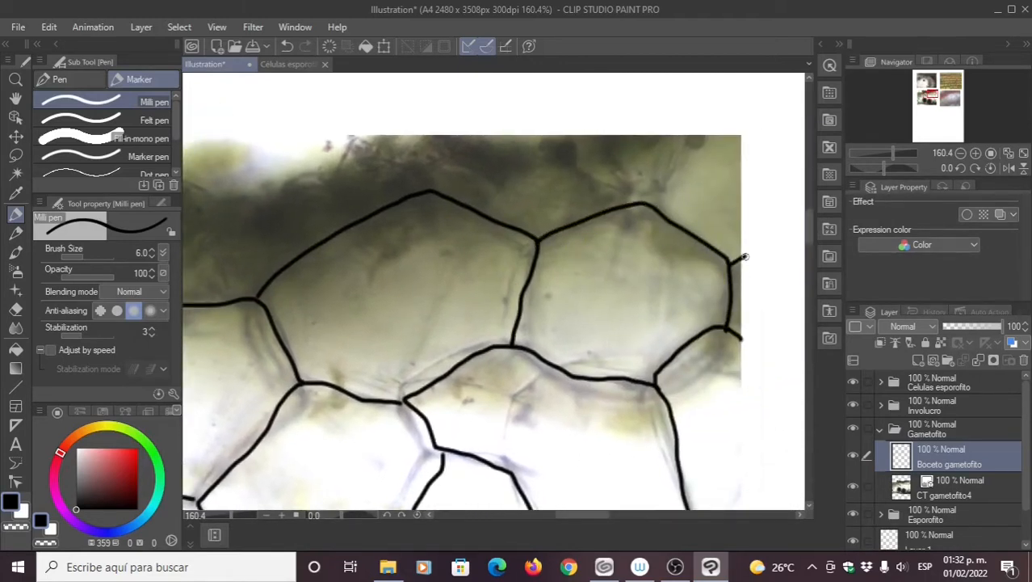
pyautogui.moveTo(651, 203); pyautogui.dragTo(661, 140)
pyautogui.moveTo(548, 223); pyautogui.dragTo(660, 233)
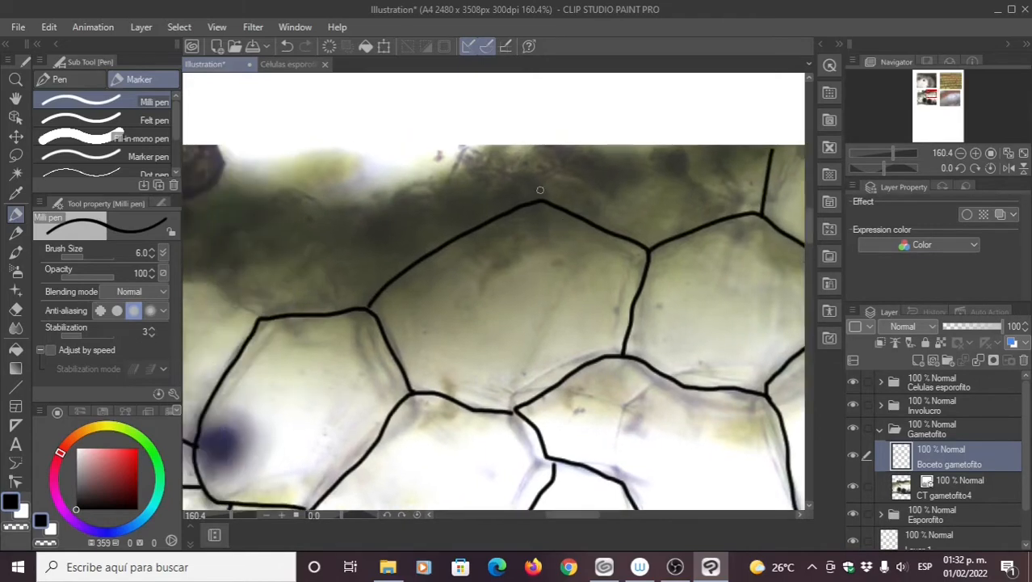
pyautogui.moveTo(540, 200)
pyautogui.mouseDown()
pyautogui.moveTo(572, 160)
pyautogui.moveTo(614, 193)
pyautogui.moveTo(639, 175)
pyautogui.moveTo(695, 173)
pyautogui.moveTo(757, 214)
pyautogui.mouseUp()
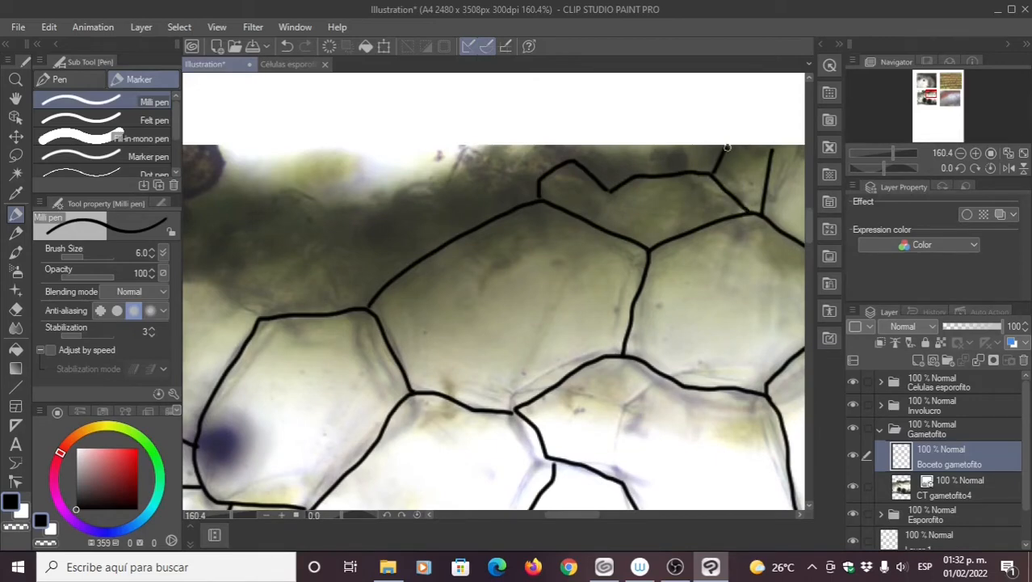
# Step: Erase the stray line above the first dark blob with the Hard eraser
pyautogui.moveTo(378, 244)
pyautogui.mouseDown()
pyautogui.moveTo(421, 277)
pyautogui.moveTo(613, 199)
pyautogui.moveTo(752, 202)
pyautogui.mouseUp()
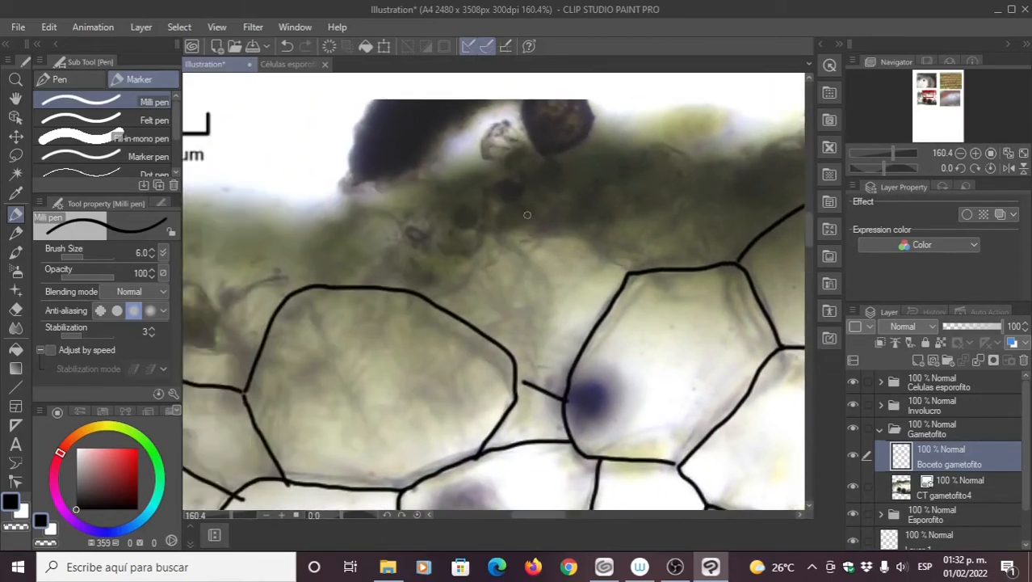
pyautogui.moveTo(485, 381); pyautogui.dragTo(542, 308)
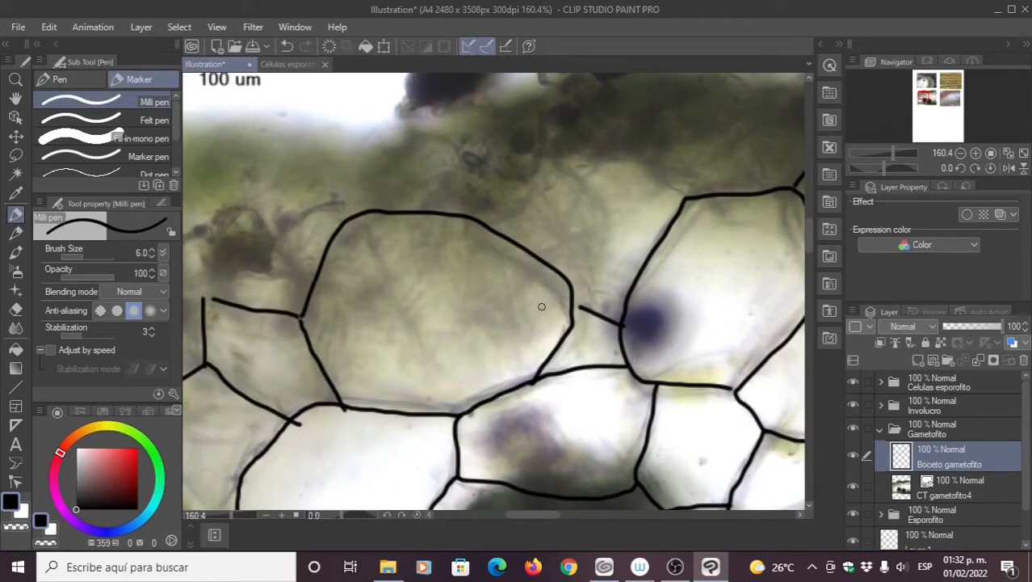
pyautogui.scroll(-5, 541, 307)
pyautogui.scroll(4, 505, 279)
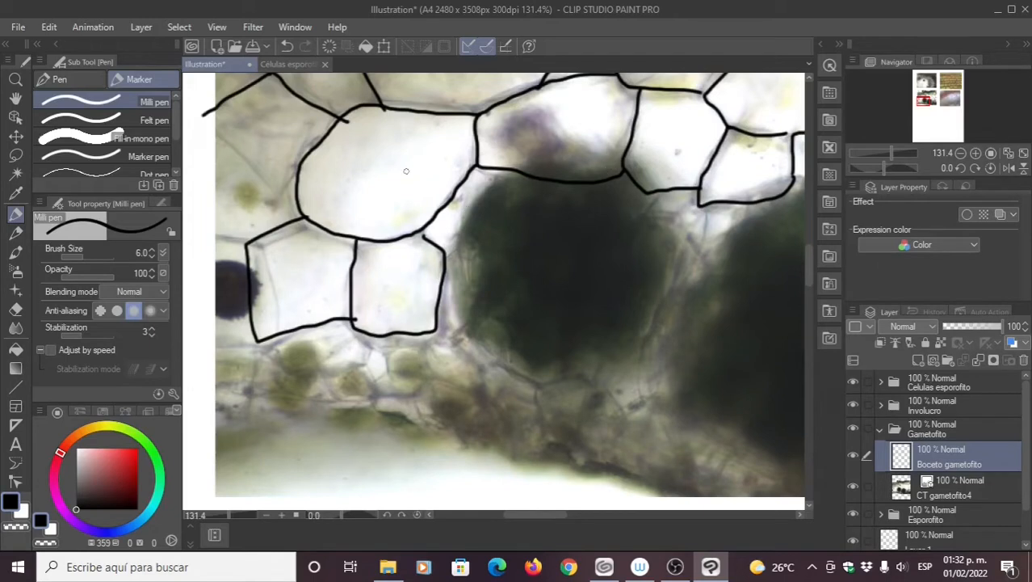
pyautogui.click(18, 314)
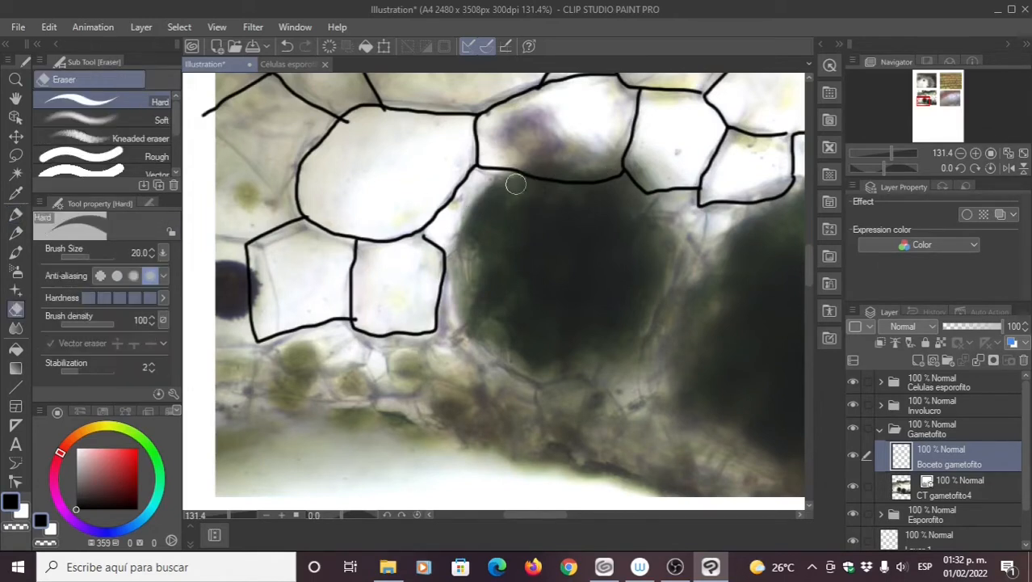
pyautogui.moveTo(526, 181)
pyautogui.mouseDown()
pyautogui.moveTo(530, 172)
pyautogui.moveTo(603, 170)
pyautogui.moveTo(638, 186)
pyautogui.moveTo(645, 202)
pyautogui.mouseUp()
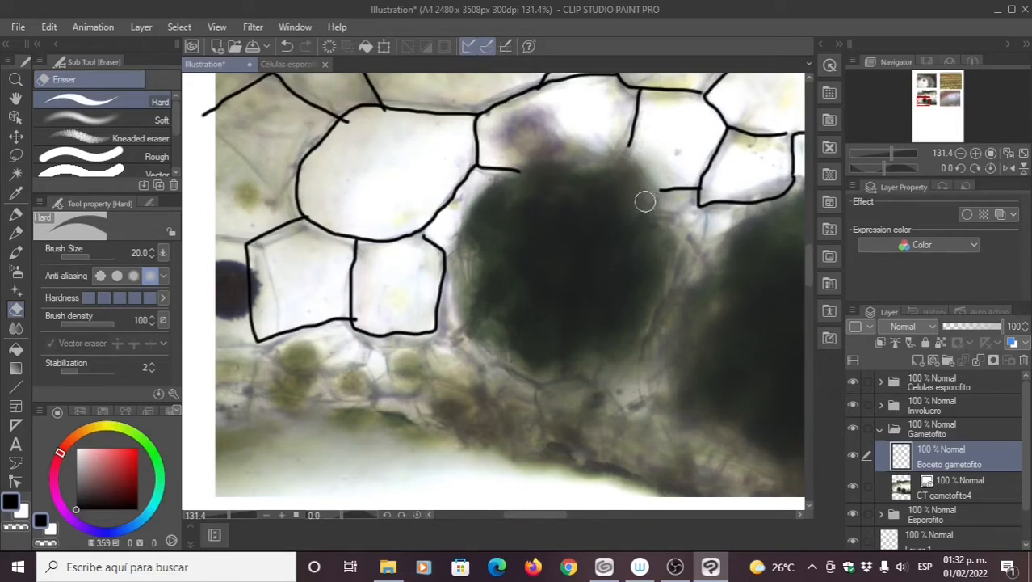
# Step: Outline the first dark blob in a closed black oval with the Milli pen
pyautogui.click(16, 214)
pyautogui.moveTo(660, 205)
pyautogui.mouseDown()
pyautogui.moveTo(613, 162)
pyautogui.moveTo(536, 161)
pyautogui.moveTo(493, 184)
pyautogui.moveTo(460, 233)
pyautogui.moveTo(457, 299)
pyautogui.moveTo(486, 356)
pyautogui.moveTo(585, 370)
pyautogui.mouseUp()
pyautogui.moveTo(626, 349); pyautogui.dragTo(636, 341)
pyautogui.moveTo(583, 370); pyautogui.dragTo(648, 326)
pyautogui.moveTo(662, 277); pyautogui.dragTo(663, 210)
# Step: Outline the second dark blob and ink the walls branching from the nearby junction
pyautogui.moveTo(615, 310); pyautogui.dragTo(409, 247)
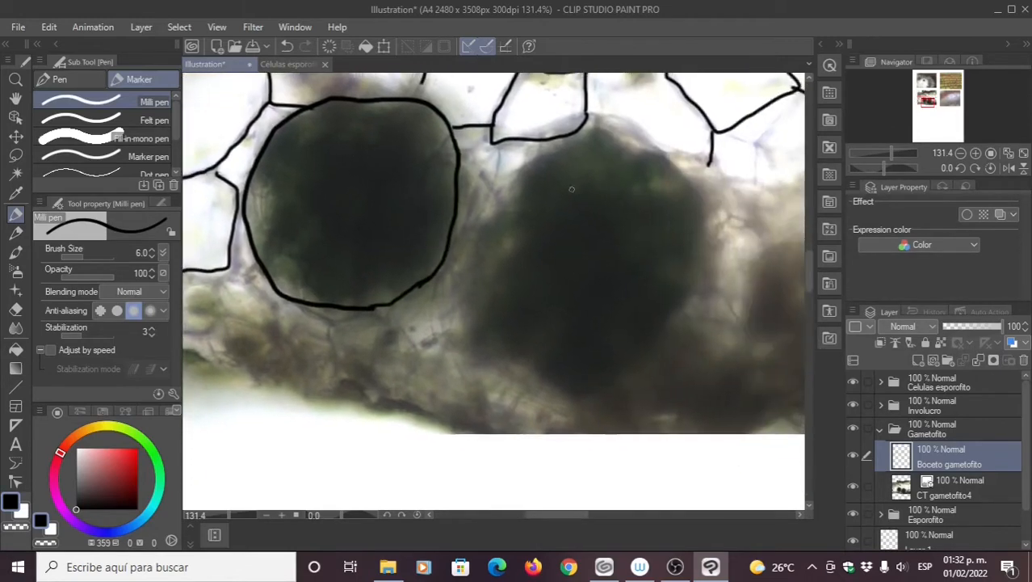
pyautogui.moveTo(608, 117)
pyautogui.mouseDown()
pyautogui.moveTo(531, 162)
pyautogui.moveTo(488, 233)
pyautogui.moveTo(493, 333)
pyautogui.moveTo(520, 374)
pyautogui.moveTo(550, 387)
pyautogui.moveTo(598, 388)
pyautogui.moveTo(639, 353)
pyautogui.moveTo(685, 257)
pyautogui.moveTo(689, 175)
pyautogui.moveTo(666, 145)
pyautogui.moveTo(608, 120)
pyautogui.mouseUp()
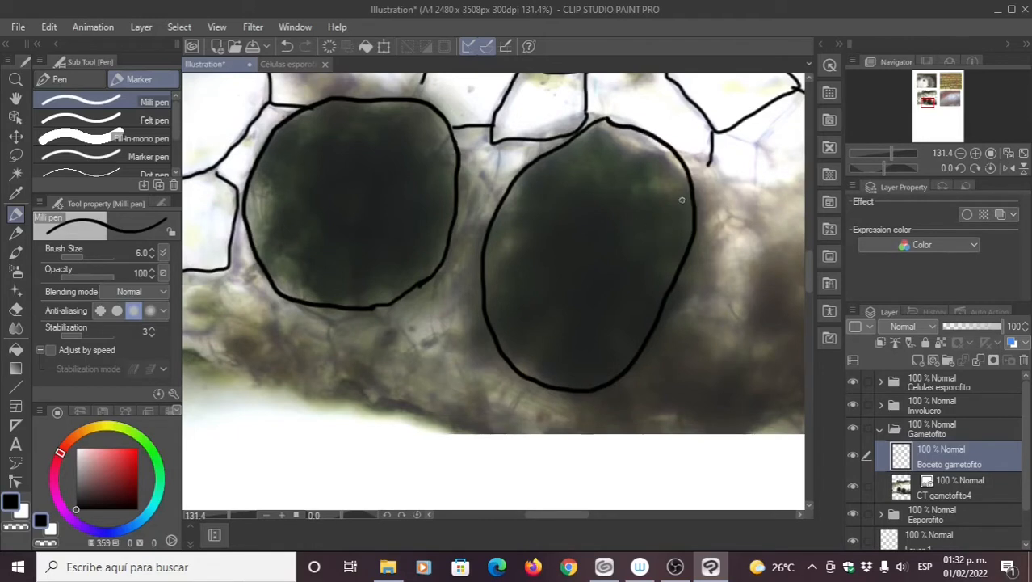
pyautogui.moveTo(708, 167); pyautogui.dragTo(620, 242)
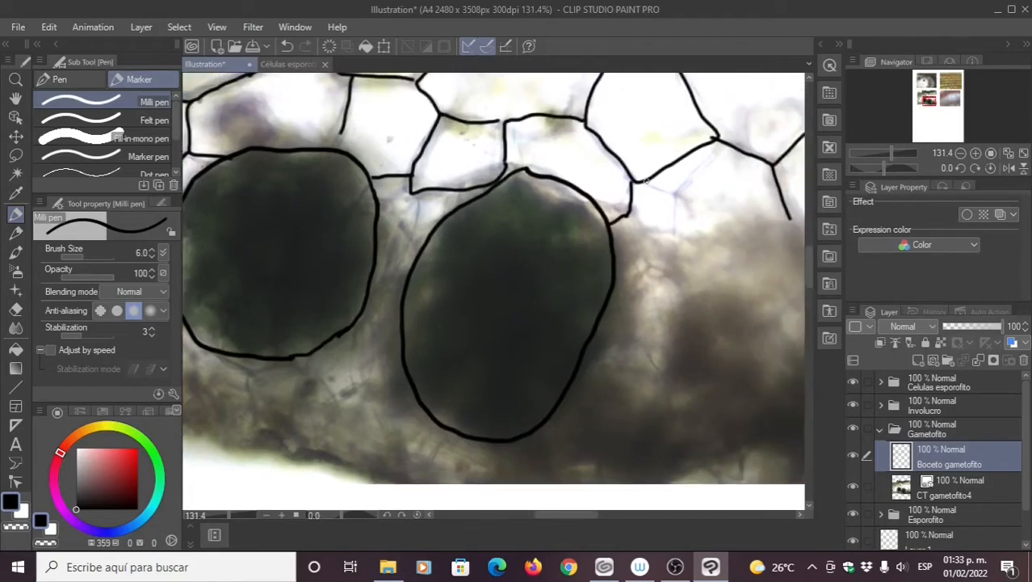
pyautogui.moveTo(637, 183)
pyautogui.mouseDown()
pyautogui.moveTo(687, 194)
pyautogui.moveTo(719, 147)
pyautogui.mouseUp()
pyautogui.moveTo(689, 195)
pyautogui.mouseDown()
pyautogui.moveTo(717, 218)
pyautogui.moveTo(677, 226)
pyautogui.moveTo(673, 237)
pyautogui.mouseUp()
pyautogui.moveTo(496, 349); pyautogui.dragTo(573, 369)
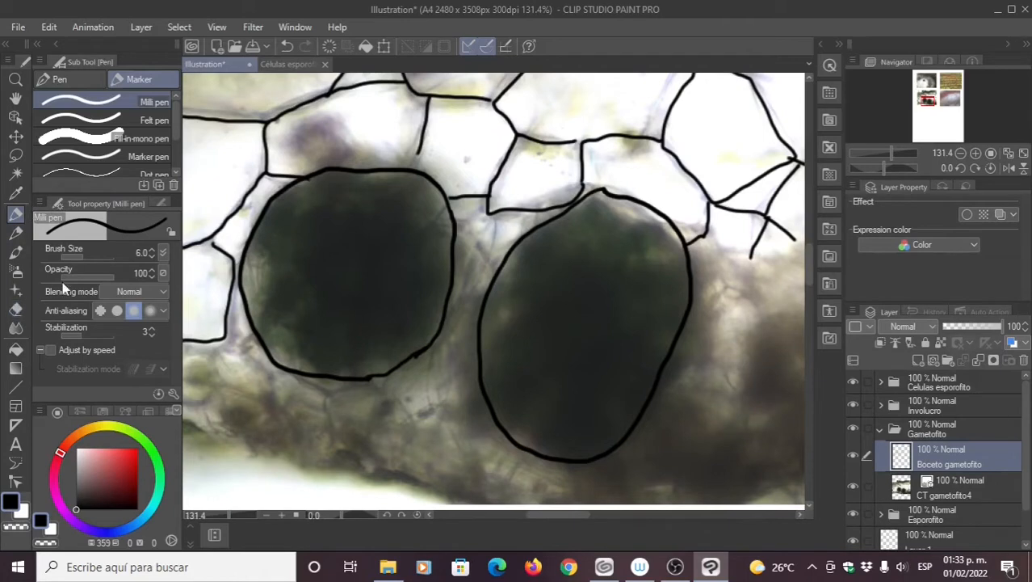
# Step: Erase the upper arcs of both the left and right oval outlines
pyautogui.click(16, 311)
pyautogui.moveTo(308, 194)
pyautogui.mouseDown()
pyautogui.moveTo(343, 162)
pyautogui.moveTo(364, 174)
pyautogui.moveTo(413, 170)
pyautogui.moveTo(449, 212)
pyautogui.mouseUp()
pyautogui.moveTo(614, 196)
pyautogui.mouseDown()
pyautogui.moveTo(589, 204)
pyautogui.moveTo(612, 195)
pyautogui.moveTo(600, 188)
pyautogui.moveTo(653, 212)
pyautogui.moveTo(682, 252)
pyautogui.moveTo(647, 211)
pyautogui.moveTo(610, 195)
pyautogui.moveTo(542, 236)
pyautogui.mouseUp()
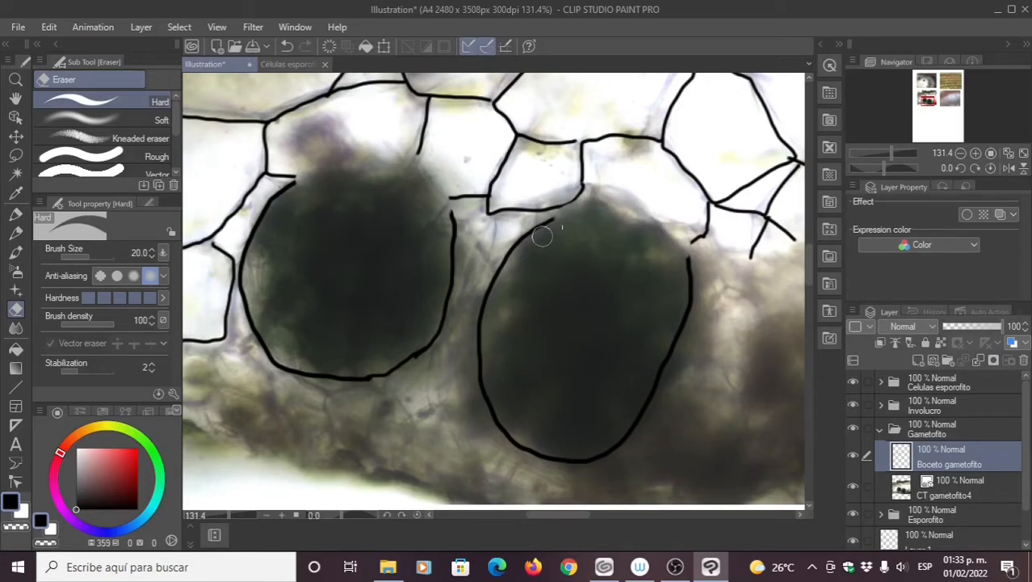
# Step: Redraw the oval tops with walls joining the upper cell line and extend the right oval
pyautogui.click(16, 214)
pyautogui.moveTo(450, 197)
pyautogui.mouseDown()
pyautogui.moveTo(419, 160)
pyautogui.moveTo(384, 172)
pyautogui.moveTo(303, 171)
pyautogui.moveTo(293, 183)
pyautogui.moveTo(330, 161)
pyautogui.moveTo(383, 155)
pyautogui.mouseUp()
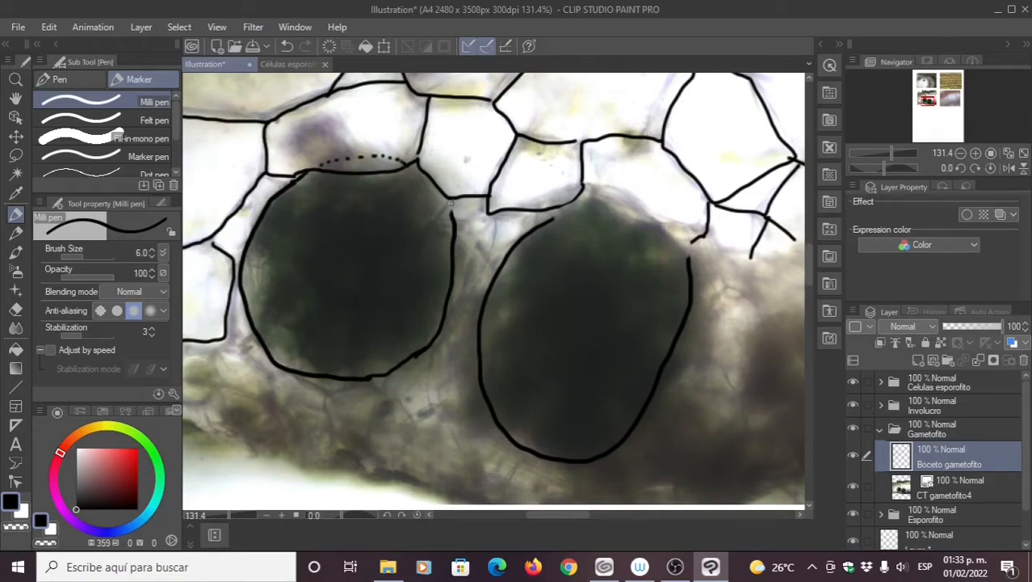
pyautogui.moveTo(450, 213); pyautogui.dragTo(411, 165)
pyautogui.moveTo(554, 222)
pyautogui.mouseDown()
pyautogui.moveTo(567, 211)
pyautogui.moveTo(629, 213)
pyautogui.moveTo(686, 259)
pyautogui.mouseUp()
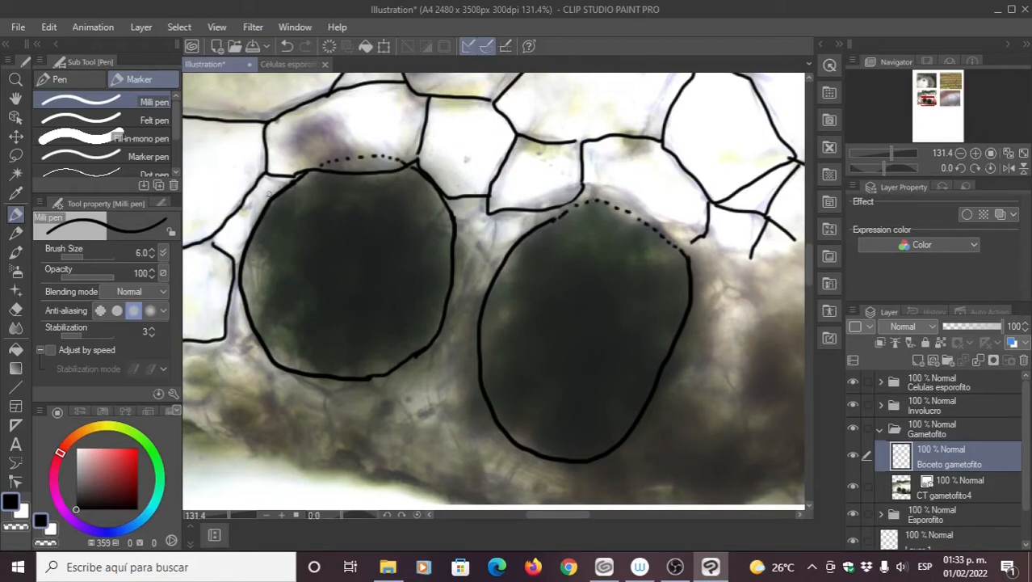
# Step: Zoom in and cut regular gaps into the left oval outline with the Hard eraser
pyautogui.click(12, 296)
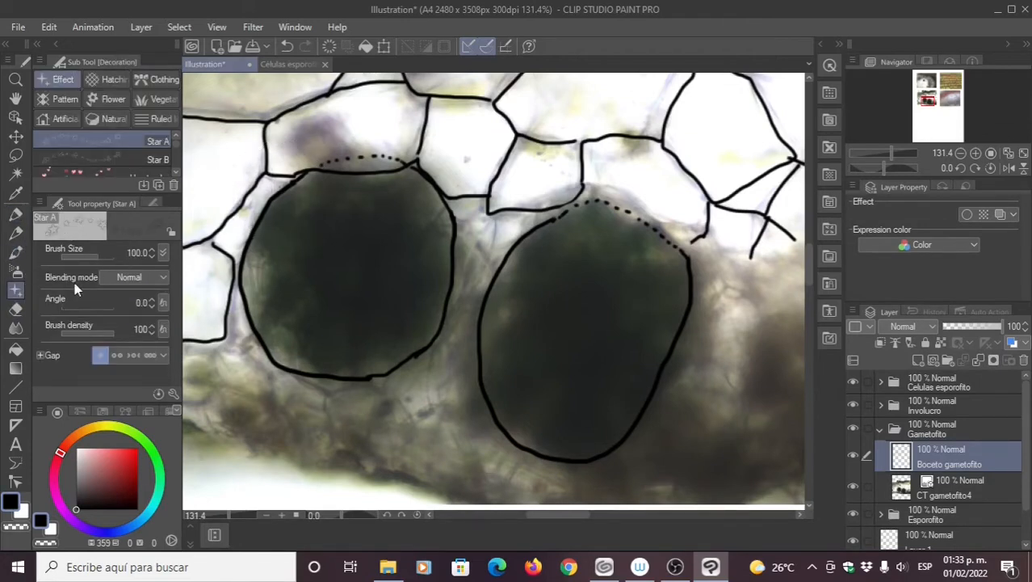
pyautogui.click(15, 309)
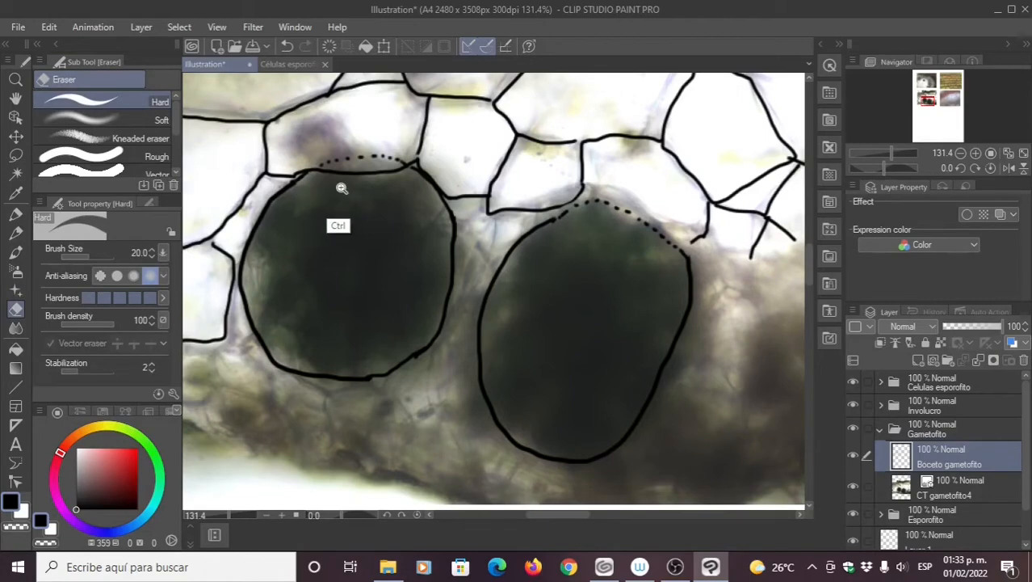
pyautogui.scroll(3, 341, 189)
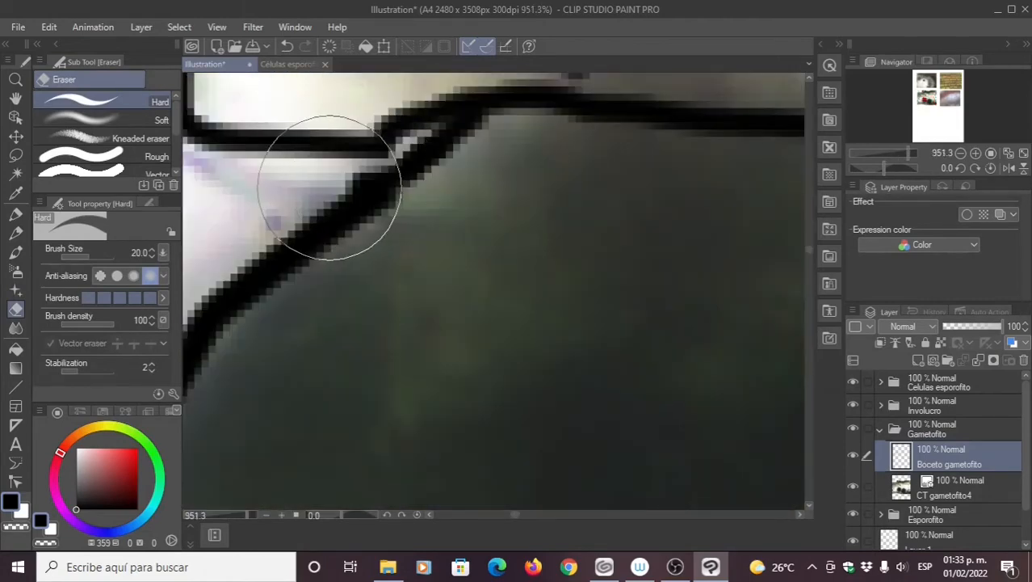
pyautogui.moveTo(331, 194); pyautogui.dragTo(369, 223)
pyautogui.moveTo(280, 235)
pyautogui.mouseDown()
pyautogui.moveTo(311, 265)
pyautogui.moveTo(473, 262)
pyautogui.mouseUp()
pyautogui.moveTo(378, 282)
pyautogui.mouseDown()
pyautogui.moveTo(386, 326)
pyautogui.moveTo(433, 202)
pyautogui.mouseUp()
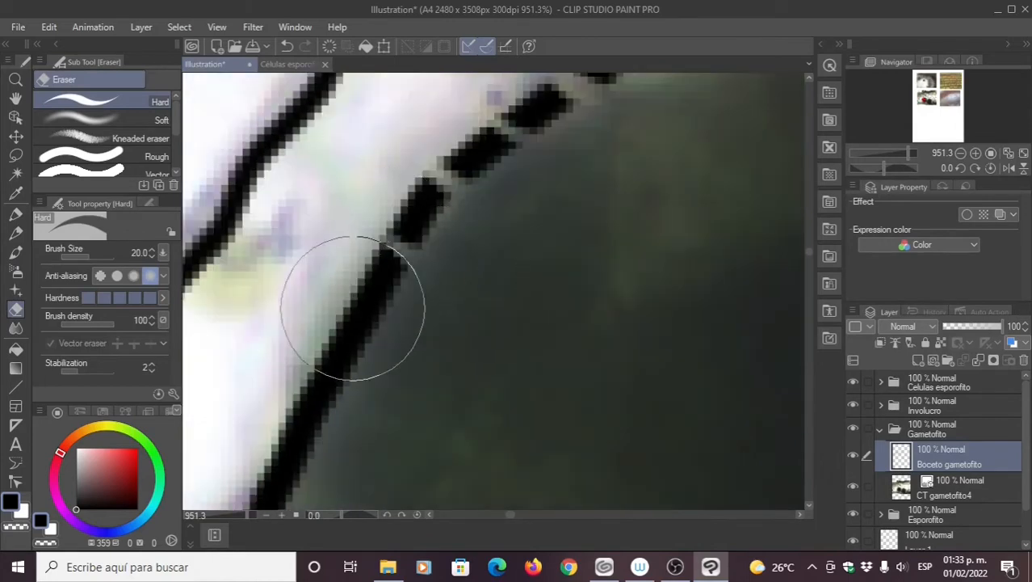
pyautogui.moveTo(265, 414); pyautogui.dragTo(425, 229)
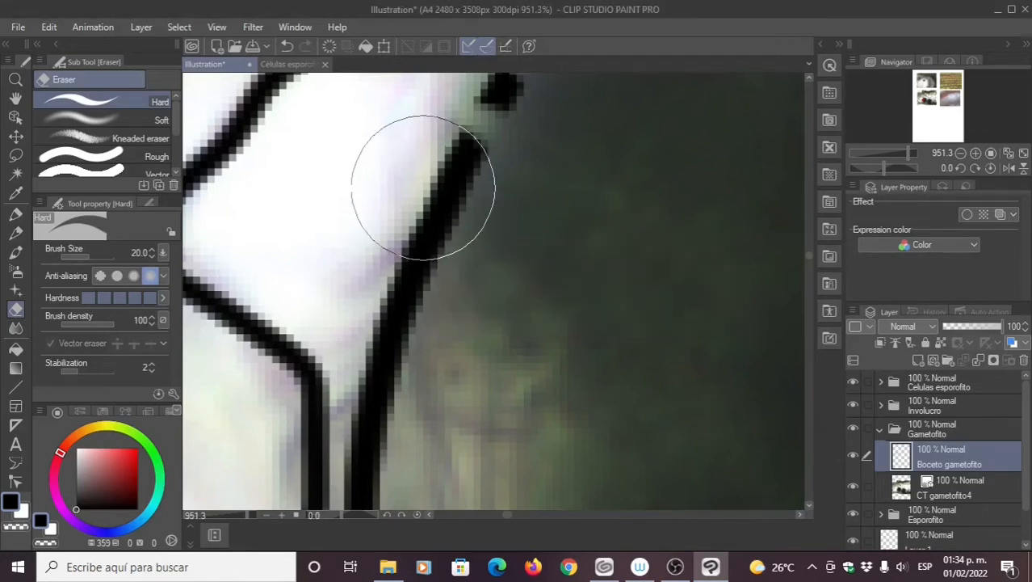
pyautogui.moveTo(389, 210); pyautogui.dragTo(478, 261)
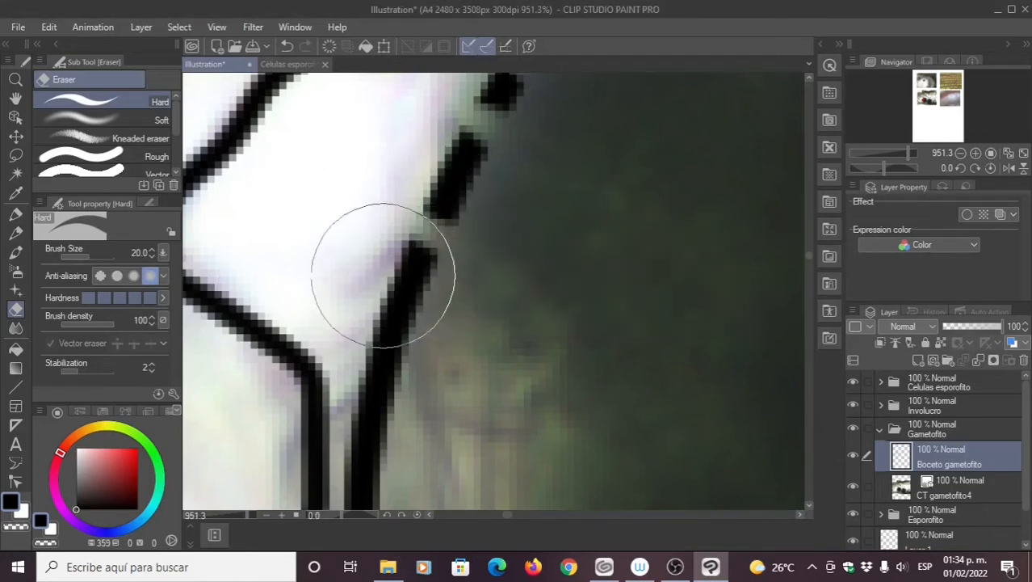
pyautogui.moveTo(353, 330); pyautogui.dragTo(438, 369)
# Step: Continue cutting evenly spaced gaps up along the right part of the outline
pyautogui.press('space')
pyautogui.moveTo(407, 374); pyautogui.dragTo(458, 164)
pyautogui.moveTo(396, 324); pyautogui.dragTo(467, 329)
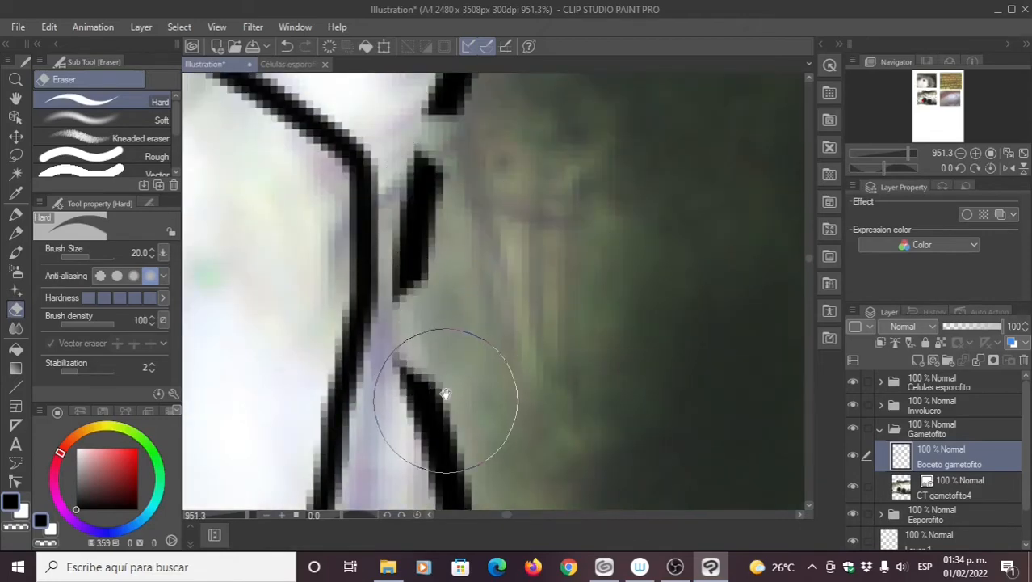
pyautogui.press('space')
pyautogui.moveTo(448, 402); pyautogui.dragTo(460, 245)
pyautogui.moveTo(424, 381); pyautogui.dragTo(519, 399)
pyautogui.press('space')
pyautogui.moveTo(518, 450); pyautogui.dragTo(483, 246)
pyautogui.moveTo(491, 372); pyautogui.dragTo(535, 348)
pyautogui.moveTo(555, 464)
pyautogui.mouseDown()
pyautogui.moveTo(620, 441)
pyautogui.moveTo(484, 240)
pyautogui.mouseUp()
pyautogui.press('space')
# Step: Widen the upper gap, add gaps to the lower outline, and zoom out to the whole micrograph
pyautogui.moveTo(441, 125); pyautogui.dragTo(452, 161)
pyautogui.press('space')
pyautogui.moveTo(560, 401)
pyautogui.mouseDown()
pyautogui.moveTo(396, 322)
pyautogui.moveTo(282, 309)
pyautogui.mouseUp()
pyautogui.moveTo(348, 279); pyautogui.dragTo(368, 244)
pyautogui.moveTo(549, 333); pyautogui.dragTo(569, 269)
pyautogui.moveTo(733, 359); pyautogui.dragTo(742, 291)
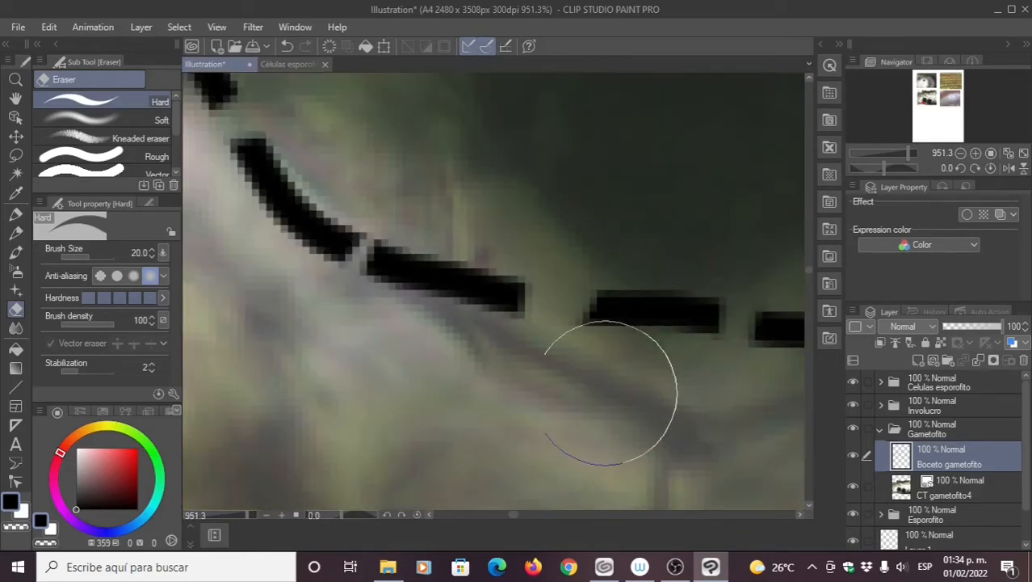
pyautogui.hotkey('ctrl', 'space')
pyautogui.moveTo(583, 374); pyautogui.dragTo(487, 323)
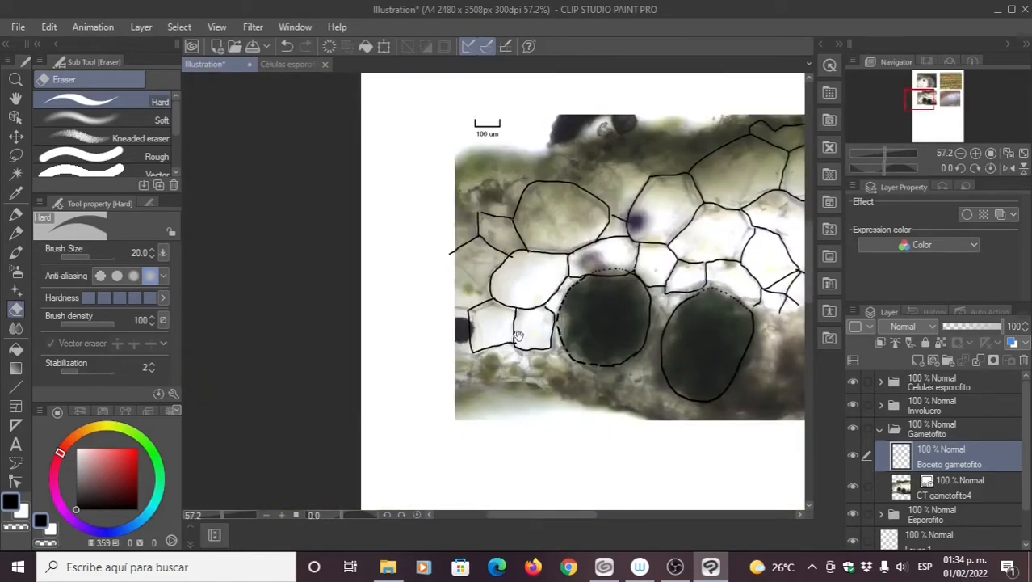
# Step: Add a new vector layer above the sketch and select the Boceto gametofito layer
pyautogui.press('space')
pyautogui.moveTo(612, 329); pyautogui.dragTo(508, 302)
pyautogui.press('space')
pyautogui.moveTo(476, 232)
pyautogui.mouseDown()
pyautogui.moveTo(432, 206)
pyautogui.moveTo(425, 225)
pyautogui.mouseUp()
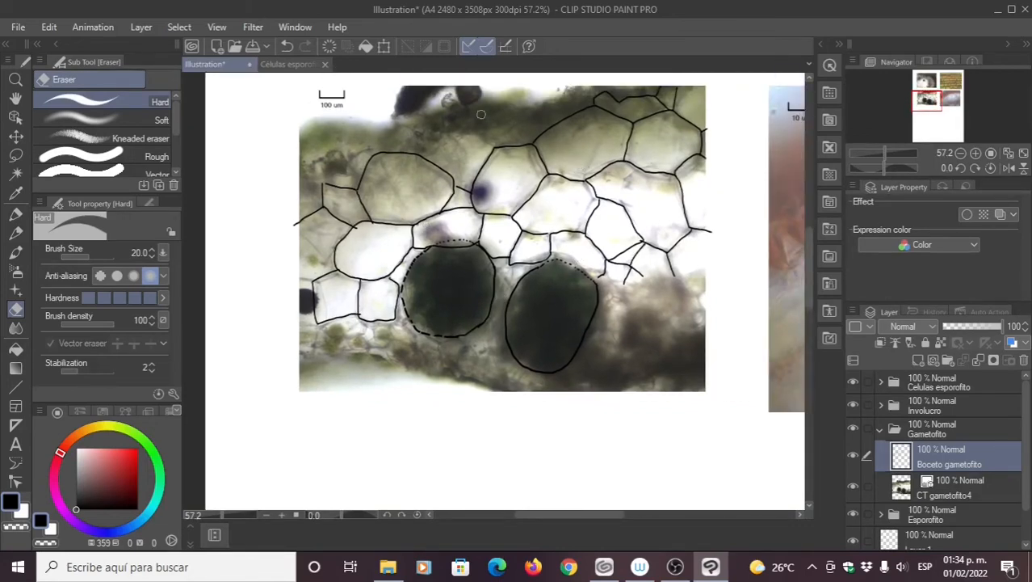
pyautogui.click(934, 361)
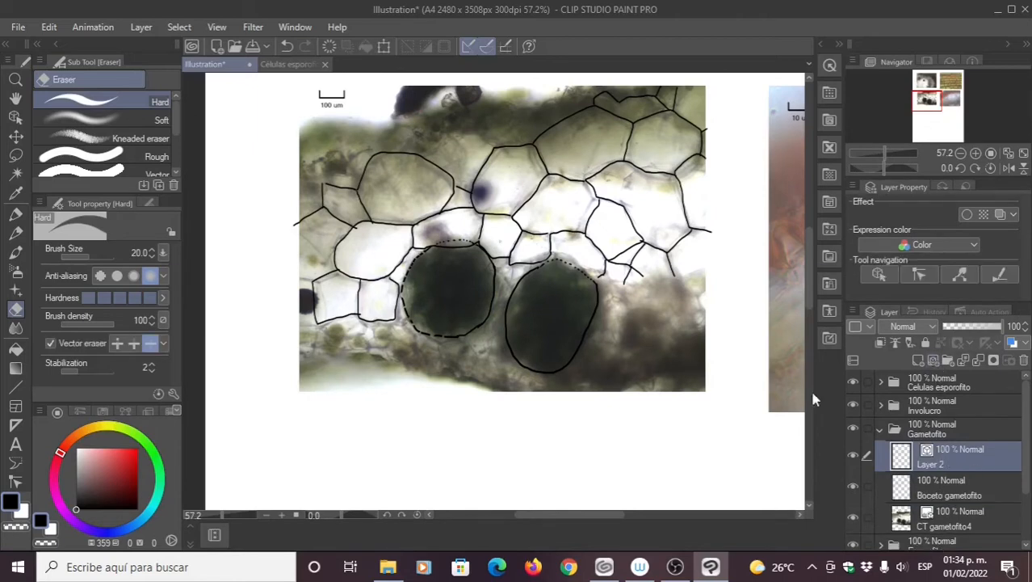
pyautogui.click(929, 487)
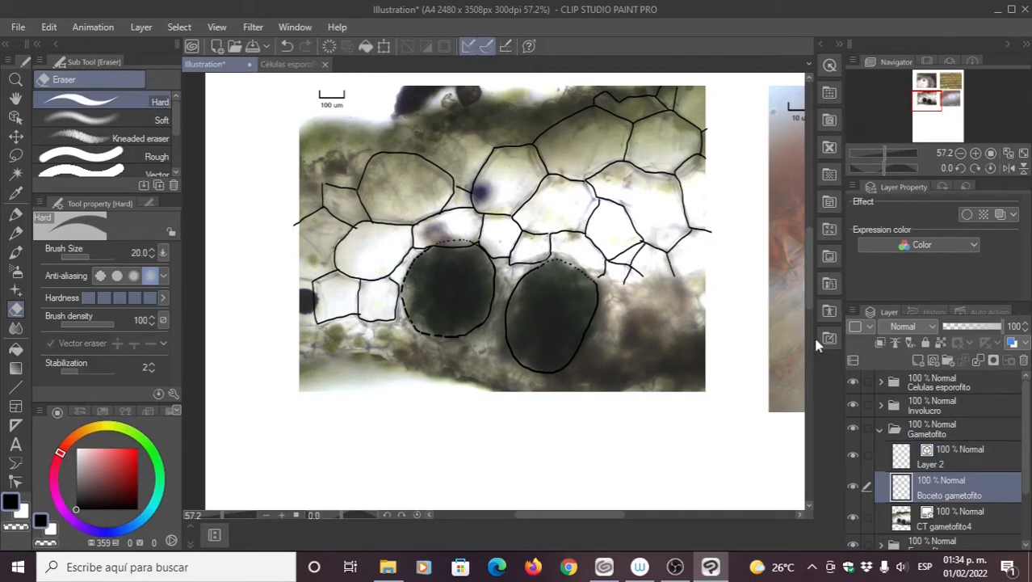
# Step: Make Boceto gametofito a blue layer-colour draft layer at 46% opacity
pyautogui.click(910, 344)
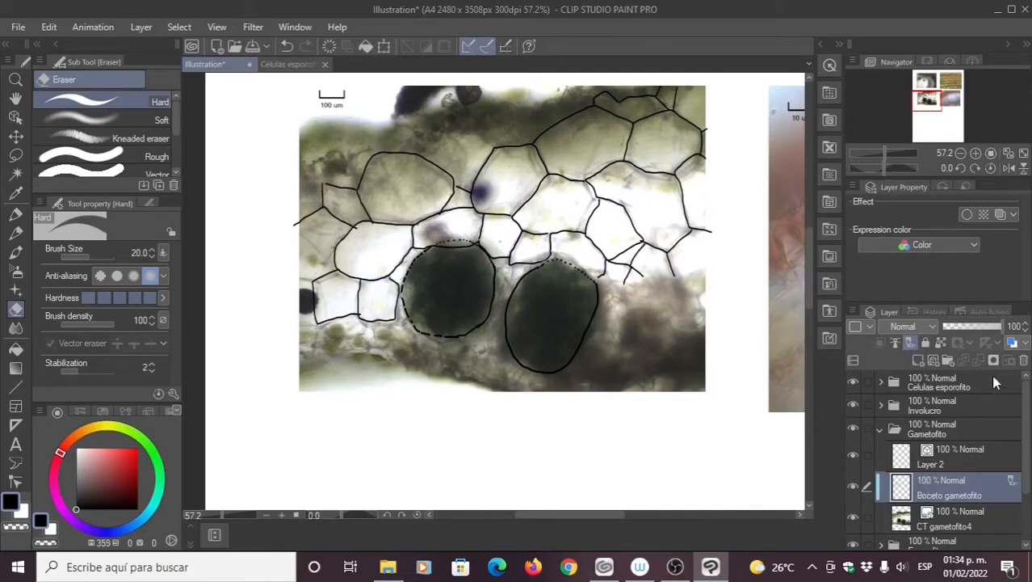
pyautogui.click(1013, 344)
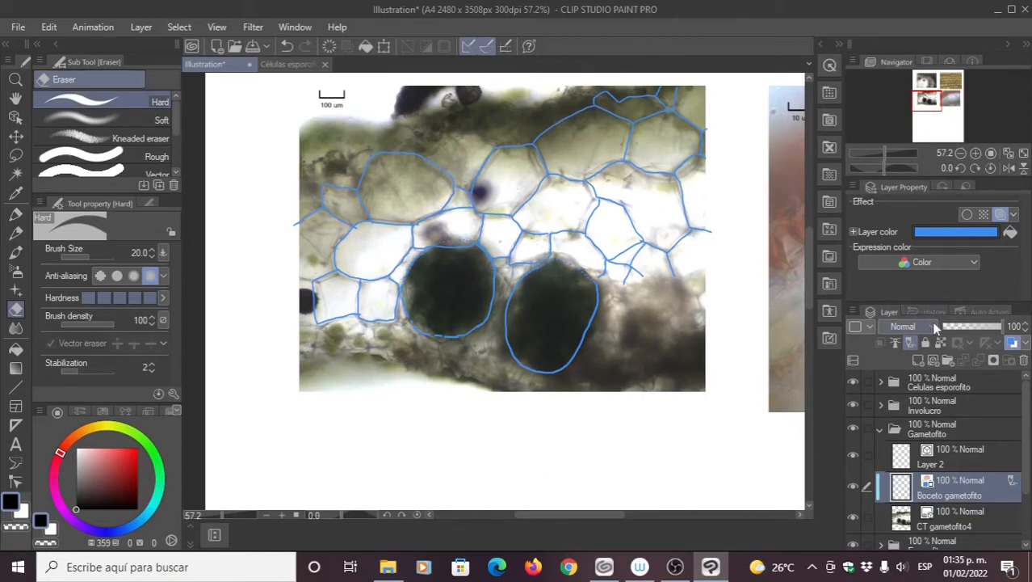
pyautogui.click(979, 326)
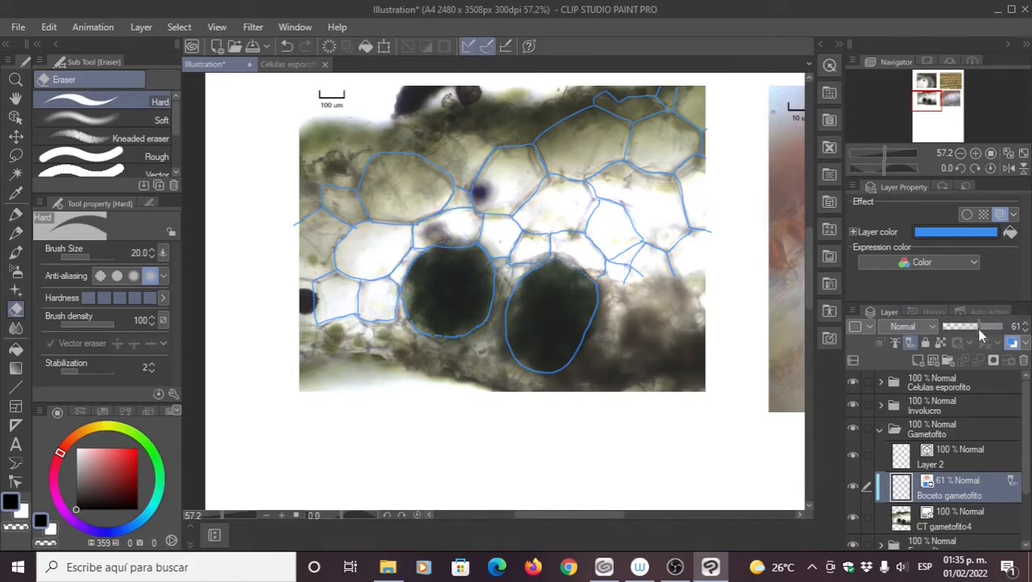
pyautogui.click(968, 325)
pyautogui.click(17, 216)
# Step: Target Layer 2, reduce the Milli pen size from 6.0 to 3.0, and zoom into the upper cells
pyautogui.click(950, 464)
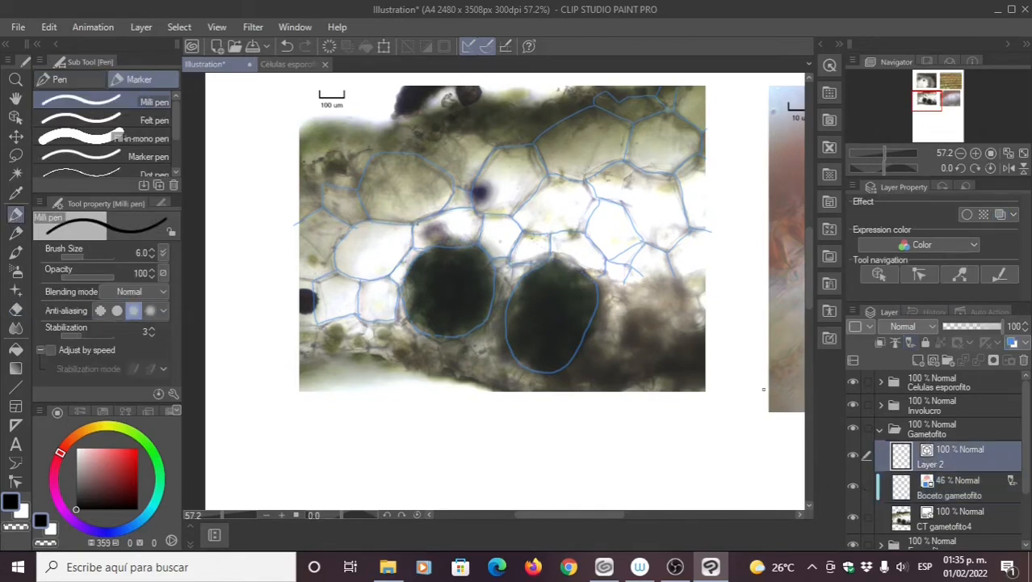
pyautogui.scroll(2, 575, 218)
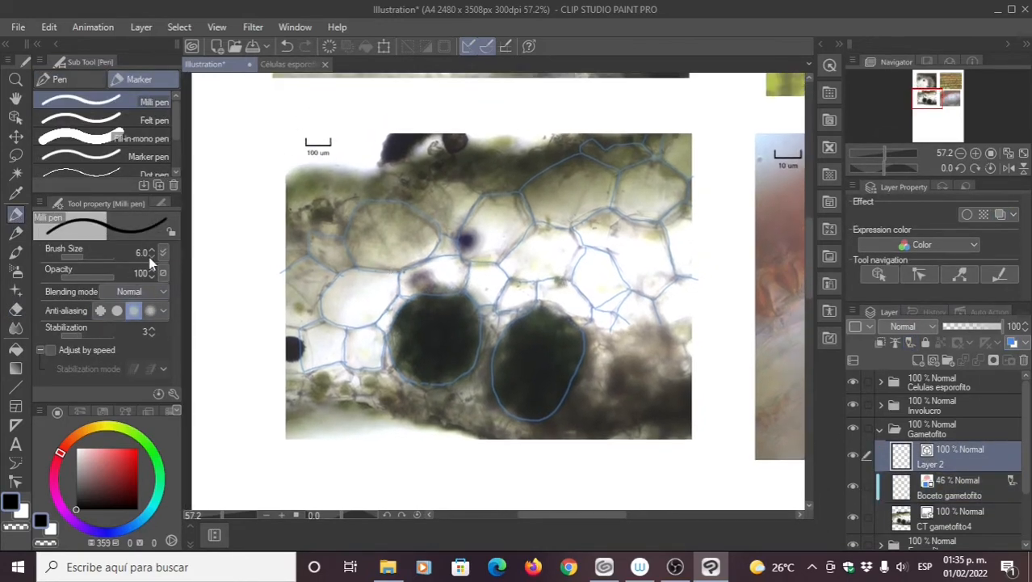
pyautogui.click(150, 256)
pyautogui.click(151, 255)
pyautogui.click(150, 256)
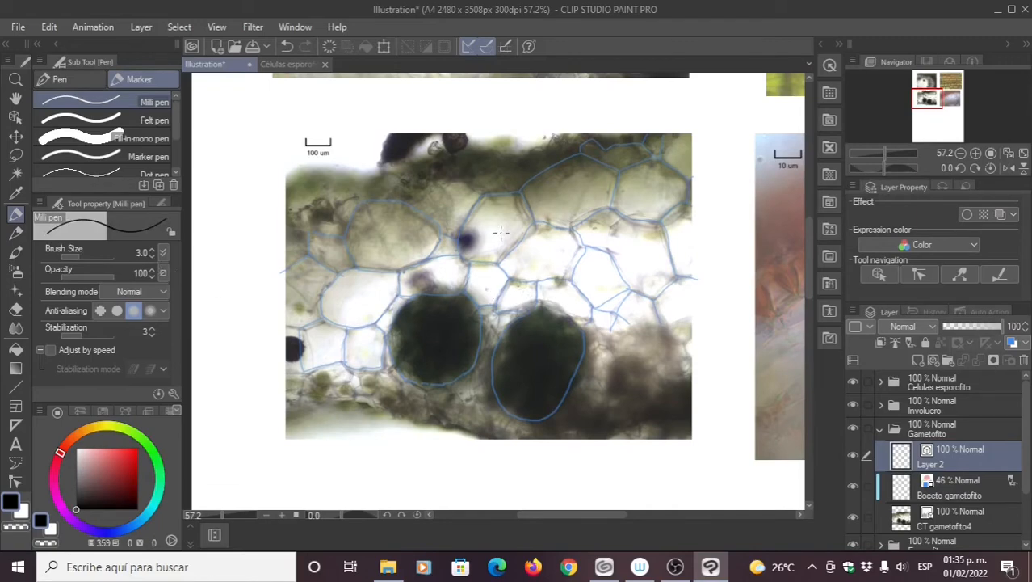
pyautogui.scroll(1, 501, 232)
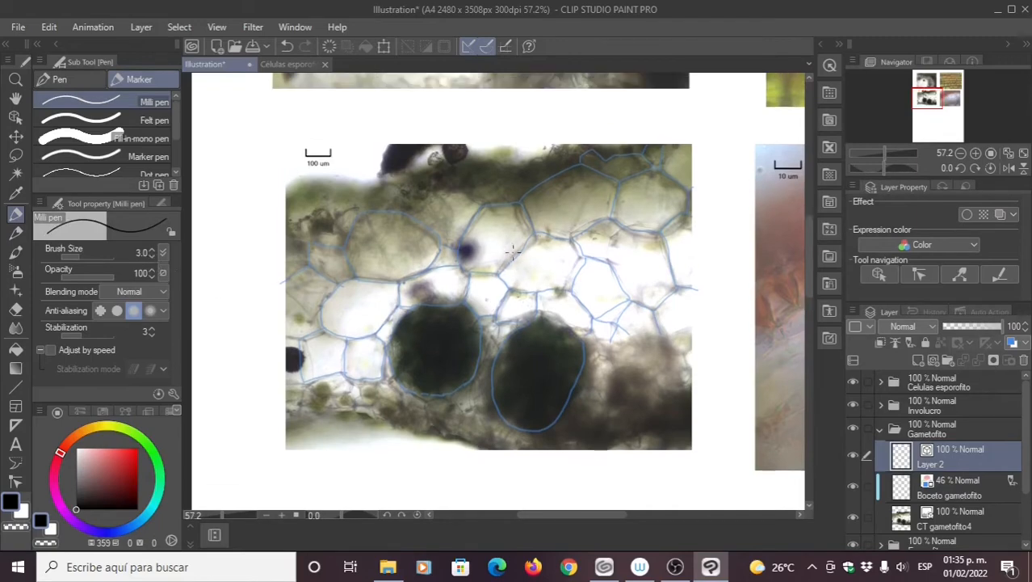
pyautogui.moveTo(513, 252); pyautogui.dragTo(473, 250)
pyautogui.moveTo(591, 199); pyautogui.dragTo(645, 179)
pyautogui.moveTo(684, 128); pyautogui.dragTo(565, 180)
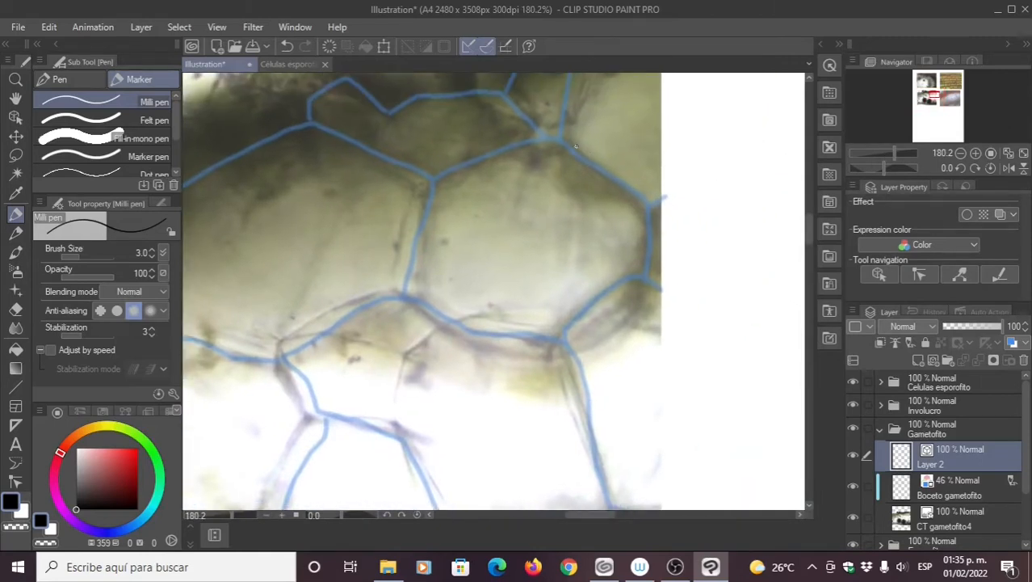
# Step: Ink the top cell's walls in black over the blue sketch down to the next junction
pyautogui.moveTo(554, 138)
pyautogui.mouseDown()
pyautogui.moveTo(646, 208)
pyautogui.moveTo(673, 190)
pyautogui.moveTo(649, 281)
pyautogui.moveTo(670, 296)
pyautogui.moveTo(558, 339)
pyautogui.moveTo(501, 330)
pyautogui.moveTo(548, 139)
pyautogui.moveTo(519, 228)
pyautogui.moveTo(543, 147)
pyautogui.mouseUp()
pyautogui.moveTo(513, 226)
pyautogui.mouseDown()
pyautogui.moveTo(466, 181)
pyautogui.moveTo(486, 144)
pyautogui.mouseUp()
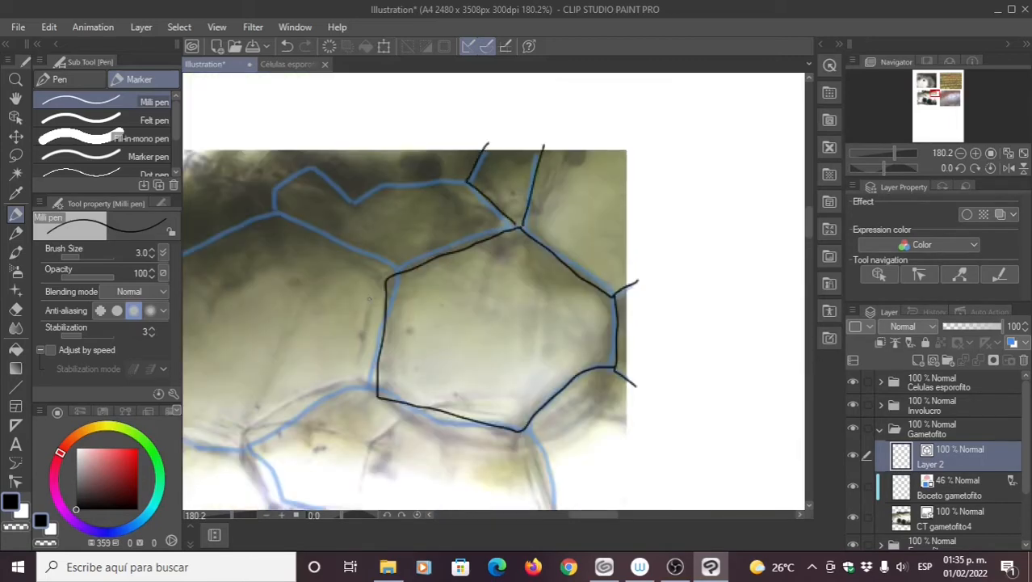
pyautogui.moveTo(363, 251)
pyautogui.mouseDown()
pyautogui.moveTo(488, 221)
pyautogui.moveTo(502, 112)
pyautogui.moveTo(513, 98)
pyautogui.mouseUp()
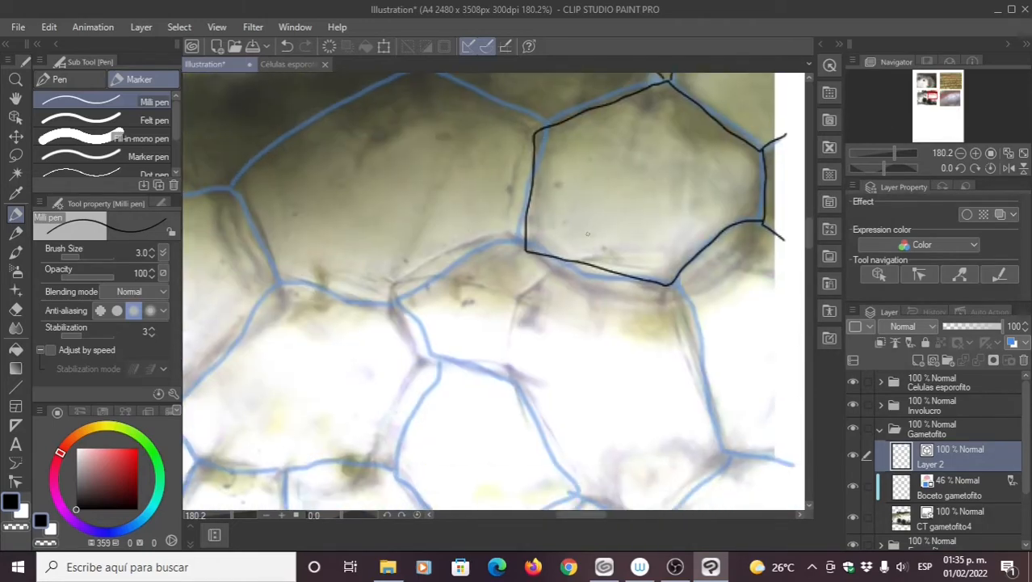
pyautogui.moveTo(533, 165); pyautogui.dragTo(543, 123)
pyautogui.moveTo(679, 227)
pyautogui.mouseDown()
pyautogui.moveTo(669, 141)
pyautogui.moveTo(669, 229)
pyautogui.mouseUp()
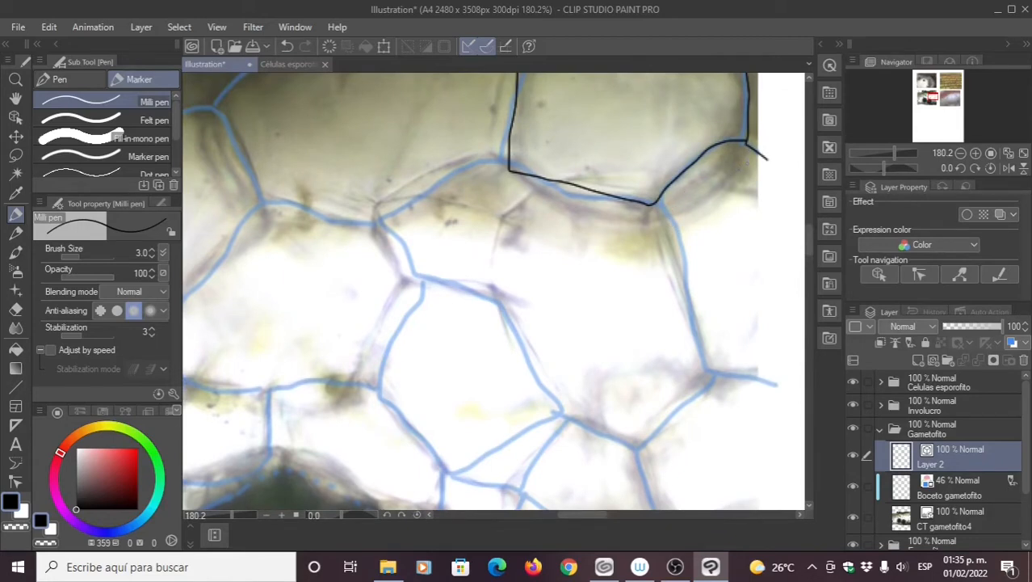
pyautogui.moveTo(741, 148)
pyautogui.mouseDown()
pyautogui.moveTo(731, 171)
pyautogui.moveTo(696, 198)
pyautogui.moveTo(652, 211)
pyautogui.moveTo(591, 212)
pyautogui.moveTo(544, 186)
pyautogui.mouseUp()
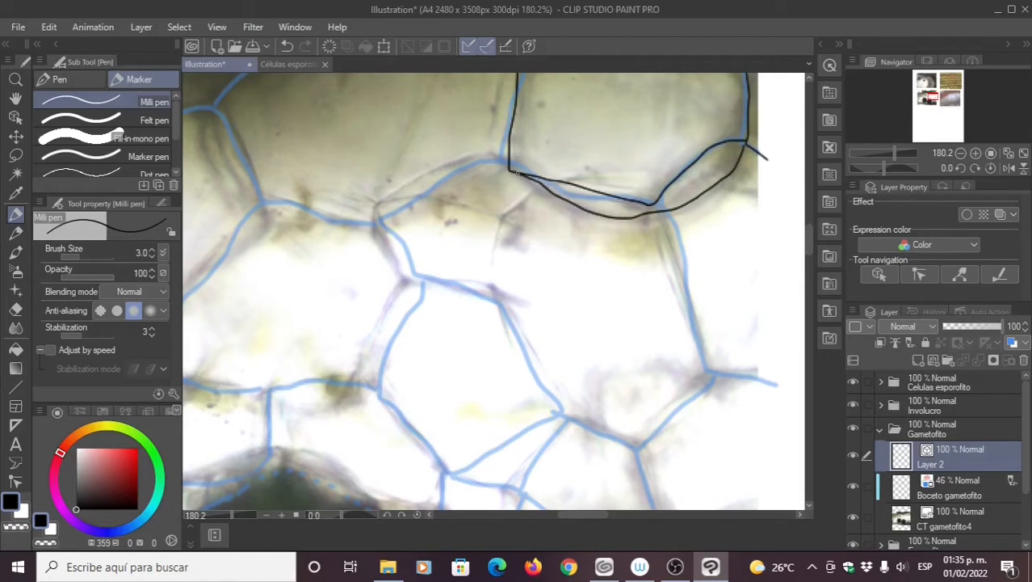
pyautogui.moveTo(659, 214); pyautogui.dragTo(711, 378)
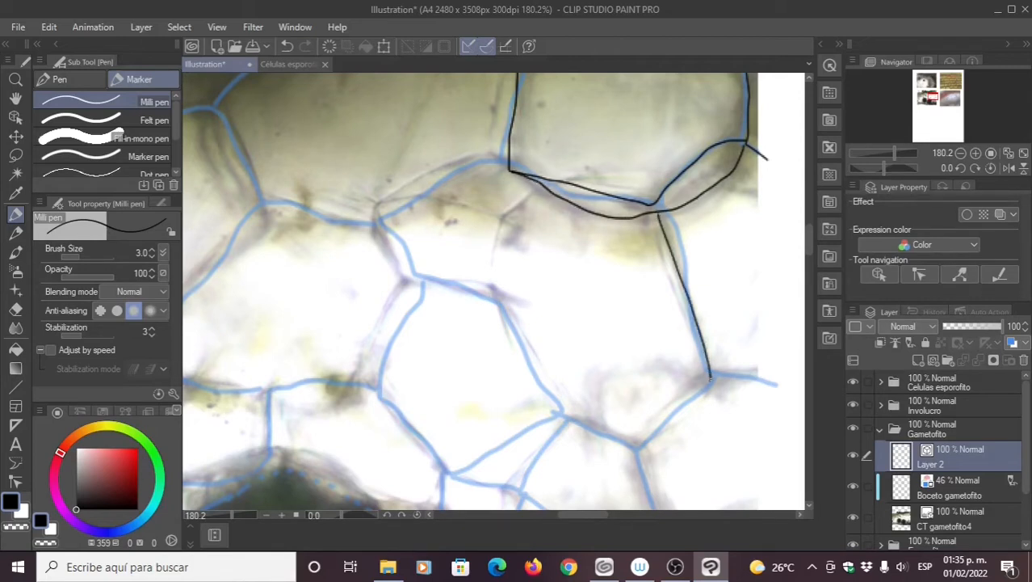
# Step: Ink more wall segments between the upper cells, undoing one stray stroke
pyautogui.moveTo(544, 188)
pyautogui.mouseDown()
pyautogui.moveTo(508, 212)
pyautogui.moveTo(377, 198)
pyautogui.mouseUp()
pyautogui.moveTo(485, 153); pyautogui.dragTo(571, 192)
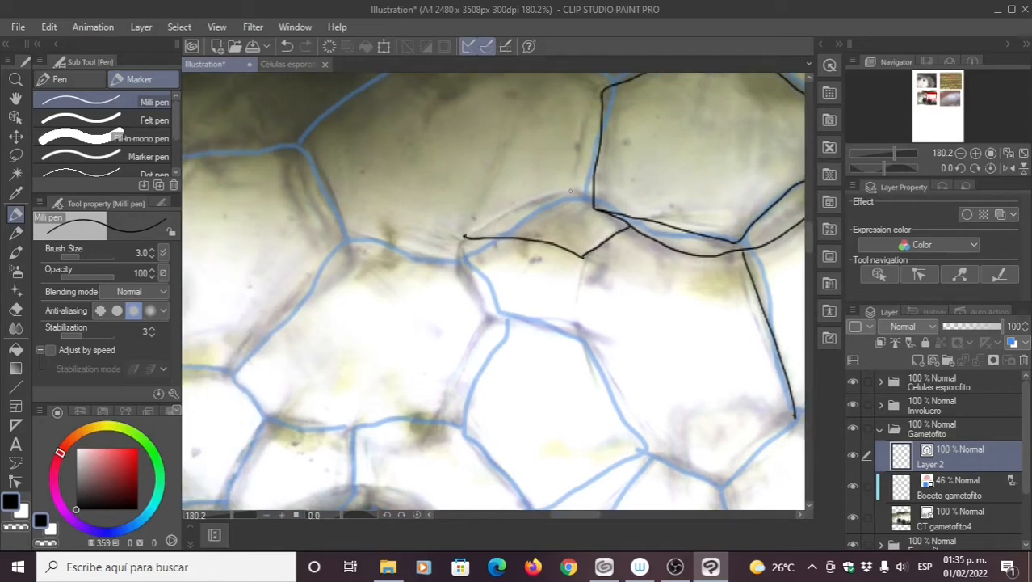
pyautogui.scroll(4, 679, 168)
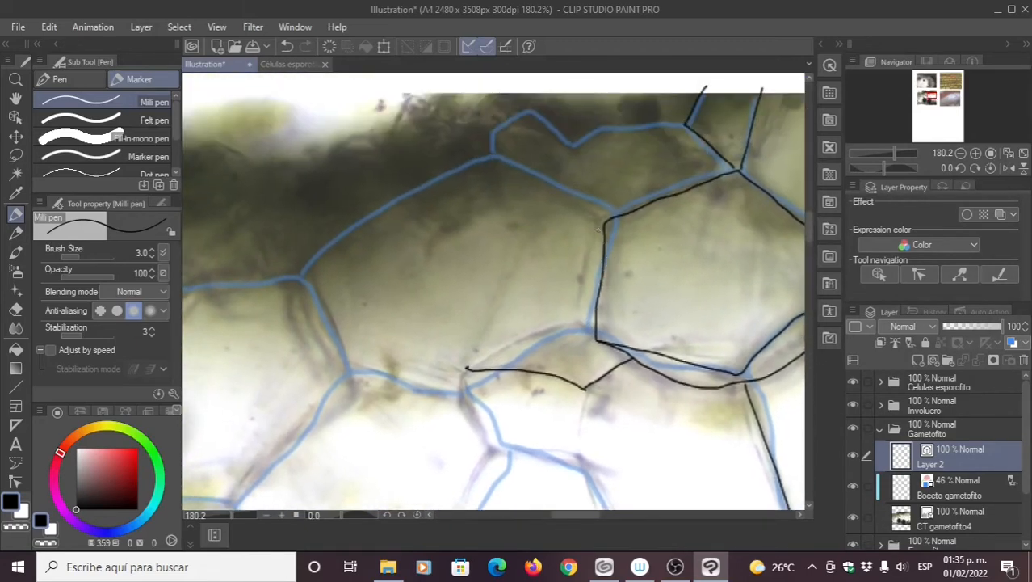
pyautogui.moveTo(602, 229)
pyautogui.mouseDown()
pyautogui.moveTo(473, 159)
pyautogui.moveTo(619, 131)
pyautogui.moveTo(502, 215)
pyautogui.moveTo(470, 255)
pyautogui.mouseUp()
pyautogui.moveTo(488, 283)
pyautogui.mouseDown()
pyautogui.moveTo(456, 157)
pyautogui.moveTo(441, 149)
pyautogui.moveTo(473, 214)
pyautogui.moveTo(574, 224)
pyautogui.moveTo(651, 185)
pyautogui.moveTo(721, 171)
pyautogui.mouseUp()
pyautogui.moveTo(734, 221)
pyautogui.mouseDown()
pyautogui.moveTo(755, 132)
pyautogui.moveTo(677, 189)
pyautogui.moveTo(621, 162)
pyautogui.moveTo(551, 185)
pyautogui.mouseUp()
pyautogui.hotkey('ctrl', 'z')
pyautogui.hotkey('ctrl', 'z')
pyautogui.moveTo(660, 171); pyautogui.dragTo(623, 264)
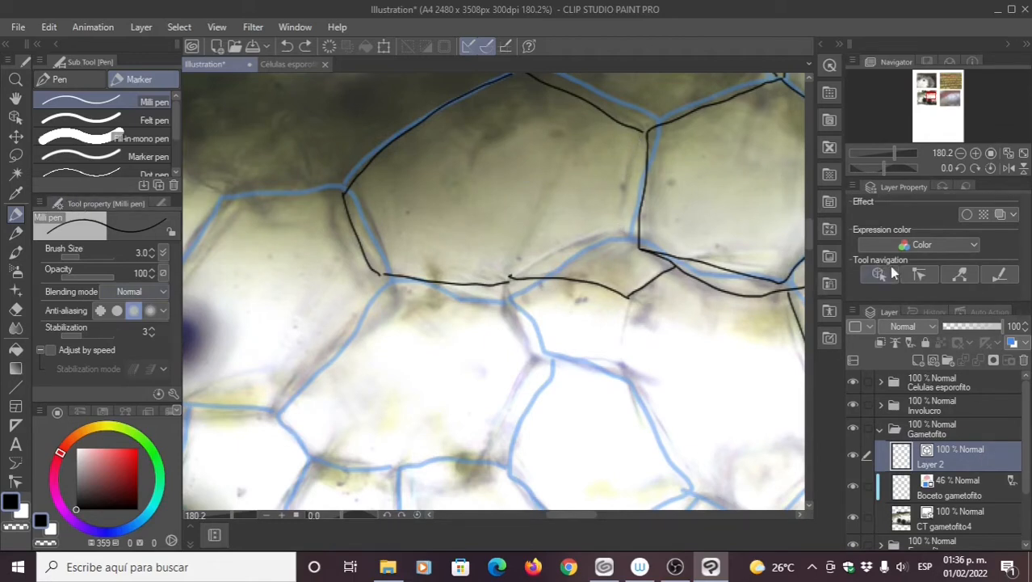
# Step: Straighten the right vertical cell-wall line with Simplify vector line
pyautogui.click(920, 275)
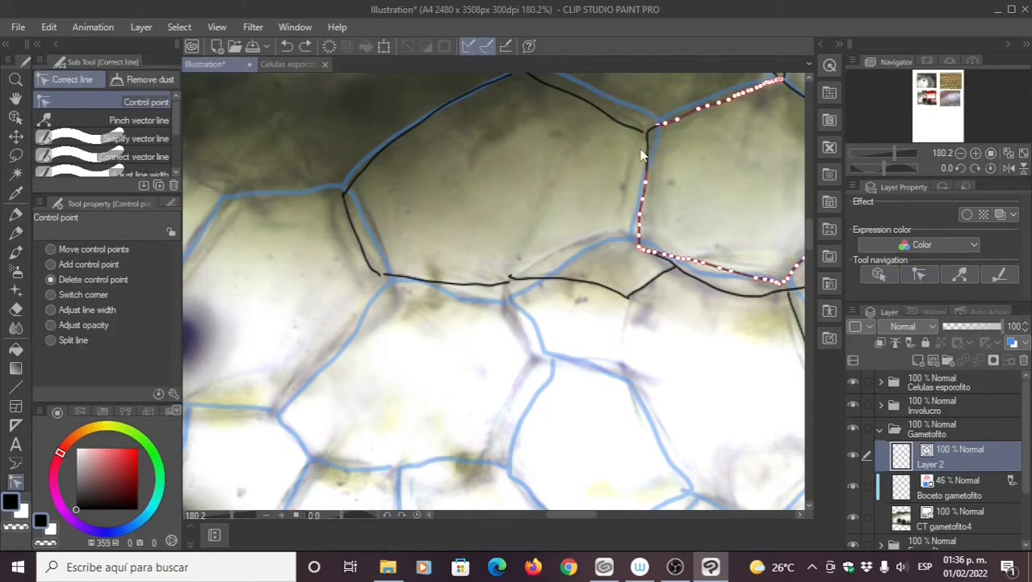
pyautogui.click(103, 142)
pyautogui.moveTo(686, 158)
pyautogui.mouseDown()
pyautogui.moveTo(631, 150)
pyautogui.moveTo(659, 198)
pyautogui.moveTo(647, 220)
pyautogui.moveTo(642, 246)
pyautogui.mouseUp()
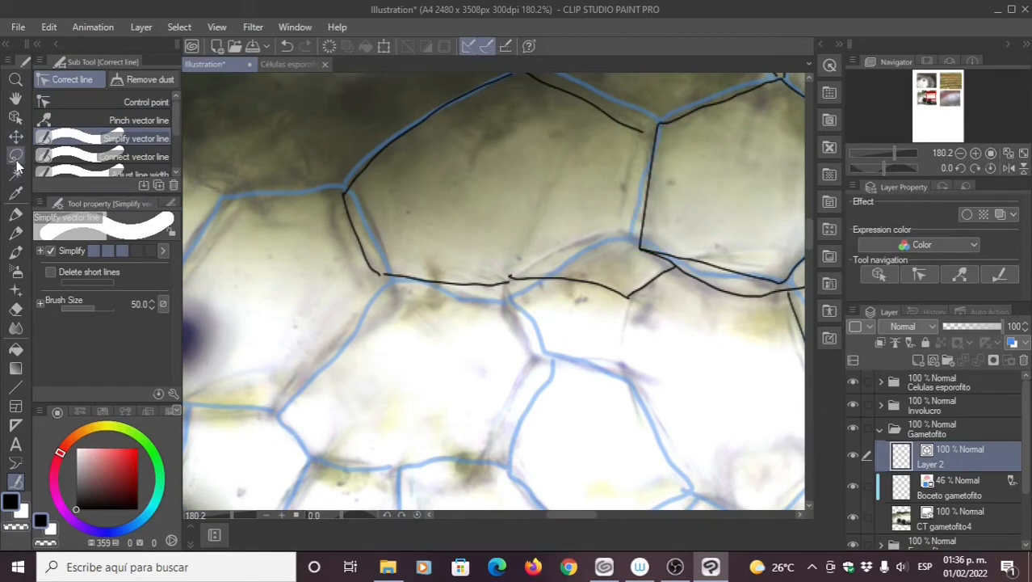
# Step: Move the line's corner and upper control points onto the blue sketch junction
pyautogui.click(97, 102)
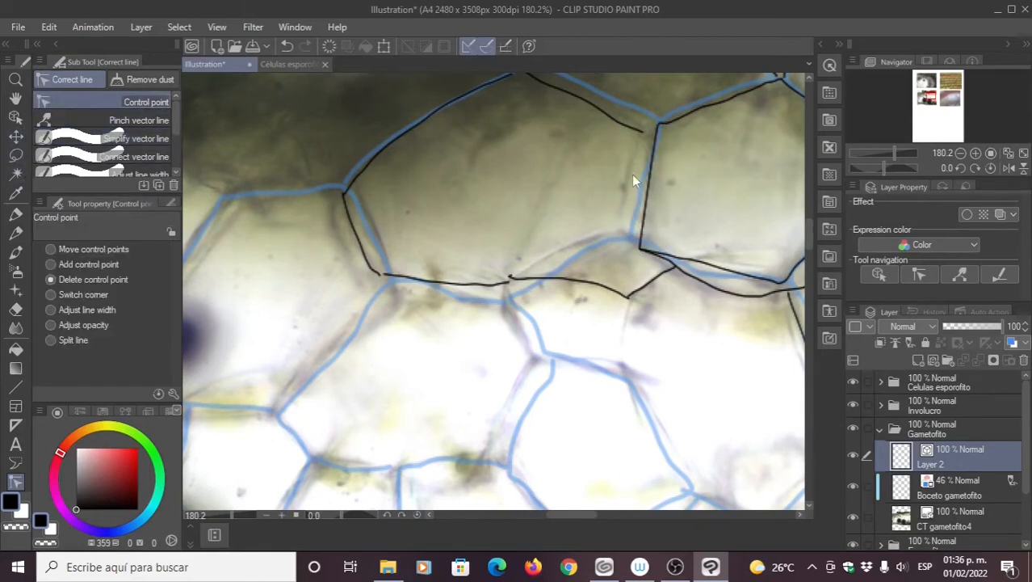
pyautogui.click(641, 250)
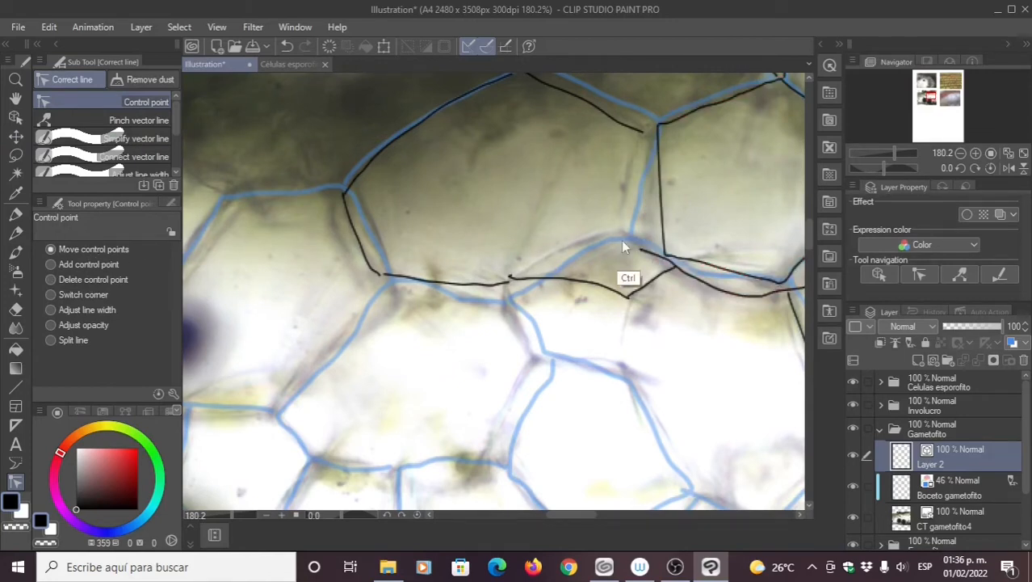
pyautogui.hotkey('ctrl', 'z')
pyautogui.moveTo(624, 238); pyautogui.dragTo(614, 233)
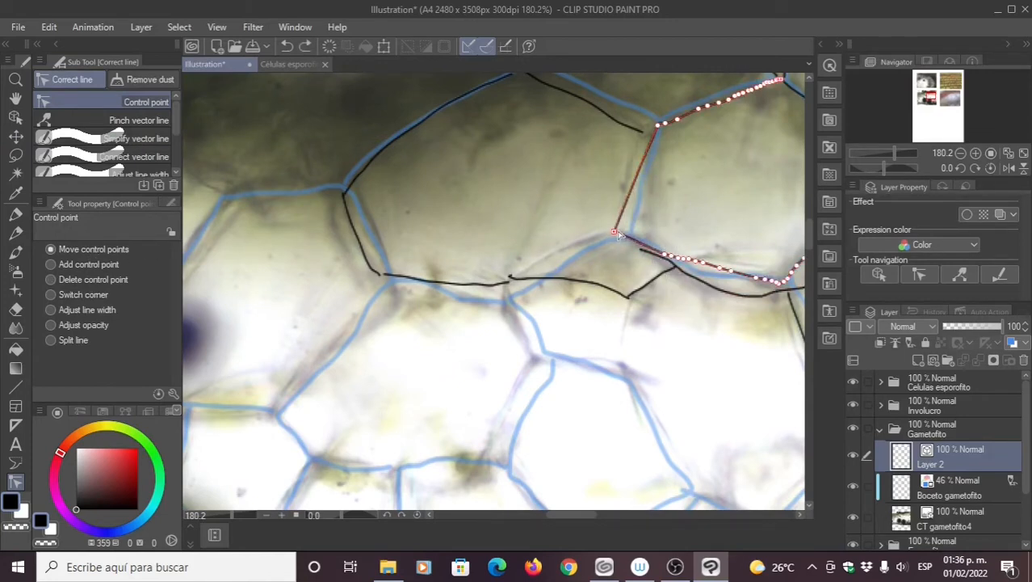
pyautogui.moveTo(657, 126)
pyautogui.mouseDown()
pyautogui.moveTo(642, 136)
pyautogui.moveTo(674, 121)
pyautogui.mouseUp()
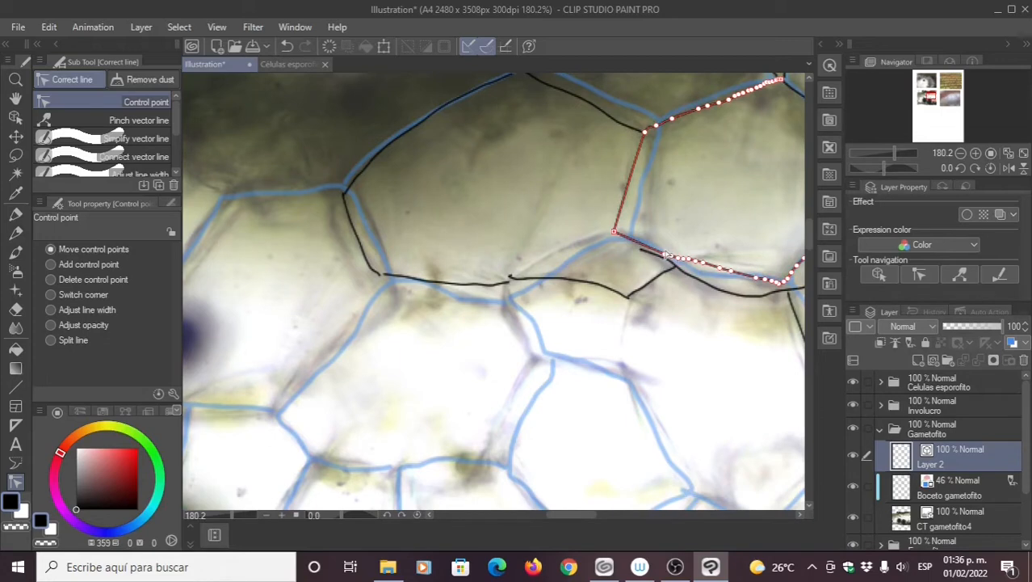
pyautogui.moveTo(667, 256); pyautogui.dragTo(635, 245)
pyautogui.click(677, 264)
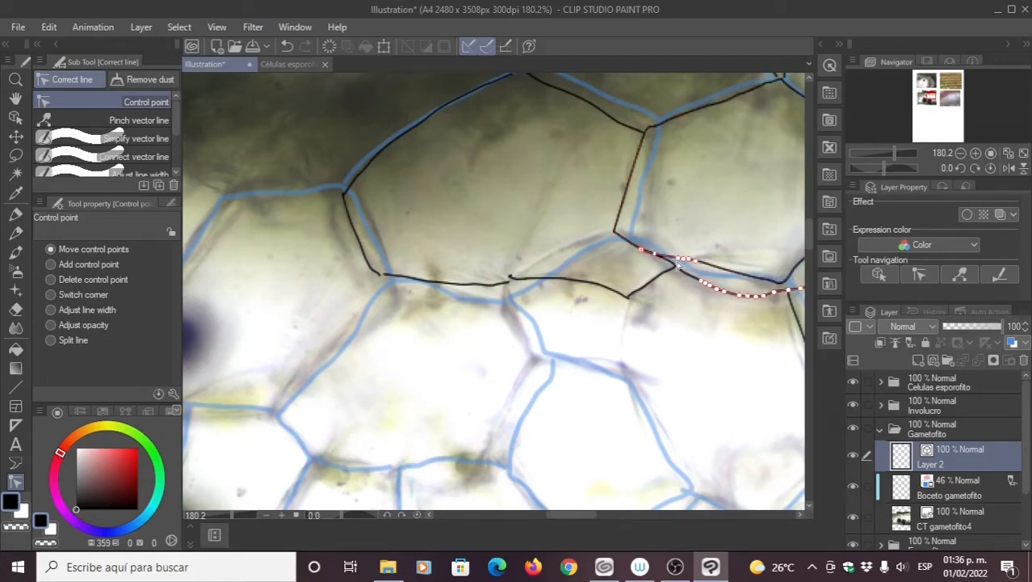
pyautogui.click(678, 265)
pyautogui.moveTo(615, 233)
pyautogui.mouseDown()
pyautogui.moveTo(654, 239)
pyautogui.moveTo(618, 227)
pyautogui.mouseUp()
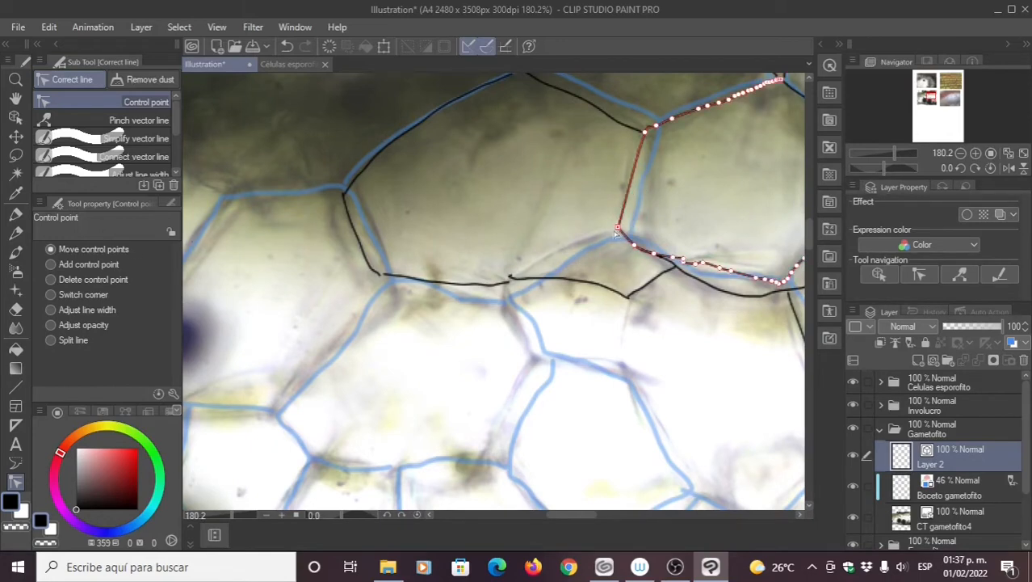
# Step: Ink walls from the cell corner down toward the paler lower cells
pyautogui.click(16, 214)
pyautogui.moveTo(619, 231); pyautogui.dragTo(554, 259)
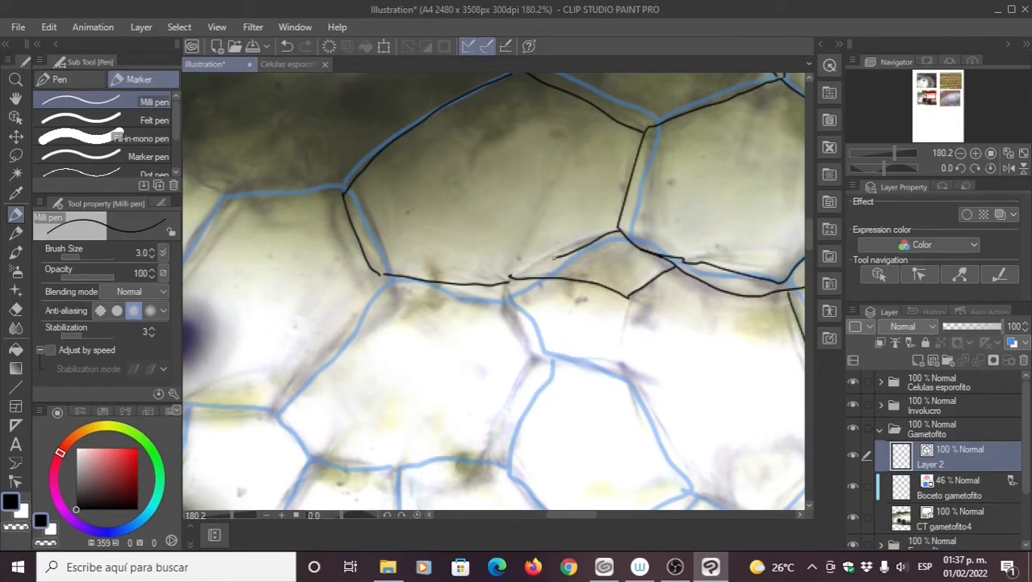
pyautogui.moveTo(475, 312)
pyautogui.mouseDown()
pyautogui.moveTo(452, 274)
pyautogui.moveTo(401, 286)
pyautogui.mouseUp()
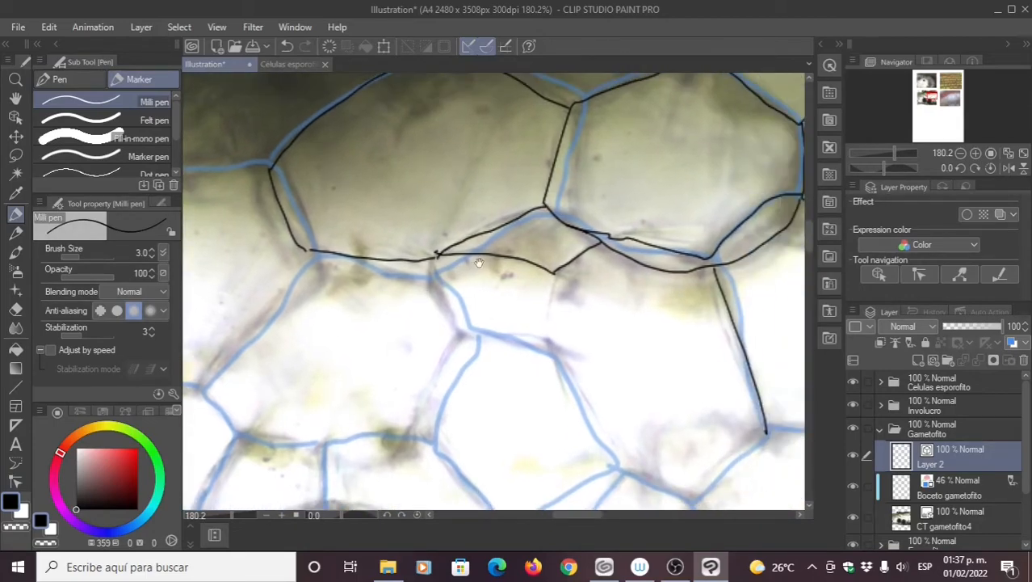
pyautogui.moveTo(479, 263)
pyautogui.mouseDown()
pyautogui.moveTo(422, 277)
pyautogui.moveTo(372, 210)
pyautogui.mouseUp()
pyautogui.moveTo(459, 287); pyautogui.dragTo(494, 195)
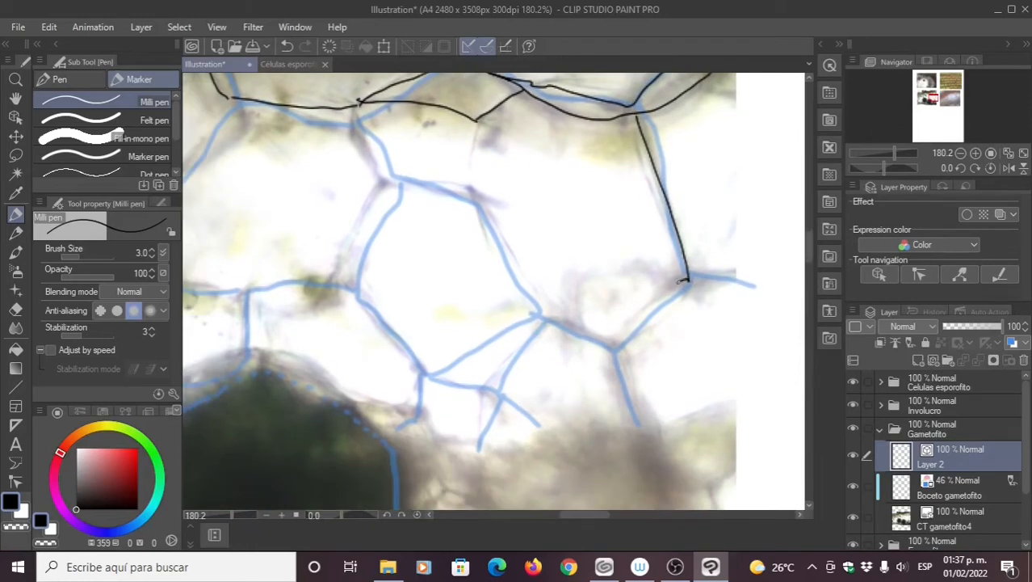
pyautogui.moveTo(685, 279)
pyautogui.mouseDown()
pyautogui.moveTo(651, 300)
pyautogui.moveTo(615, 348)
pyautogui.moveTo(640, 420)
pyautogui.mouseUp()
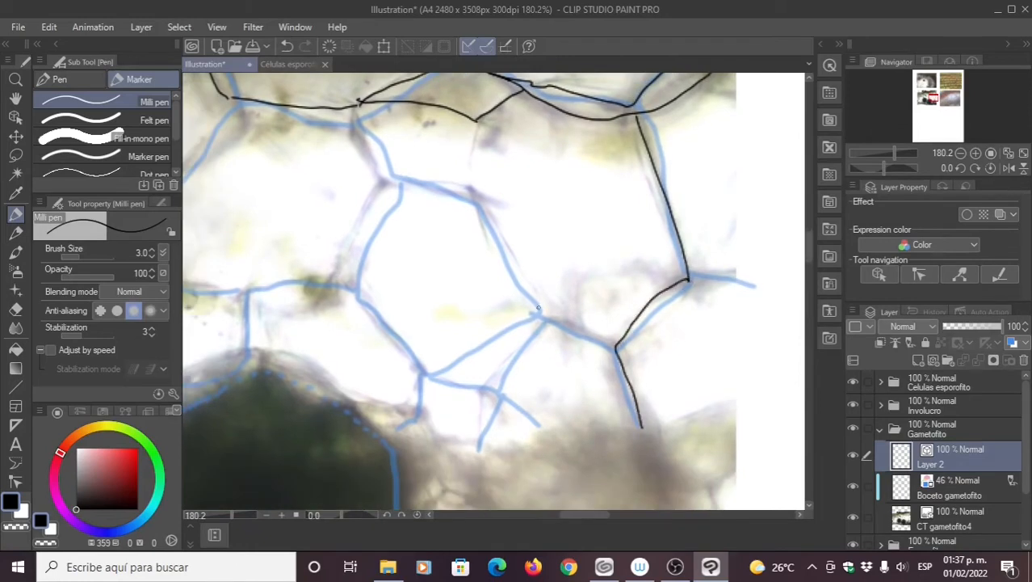
pyautogui.moveTo(614, 344)
pyautogui.mouseDown()
pyautogui.moveTo(539, 315)
pyautogui.moveTo(482, 207)
pyautogui.moveTo(399, 179)
pyautogui.moveTo(381, 231)
pyautogui.mouseUp()
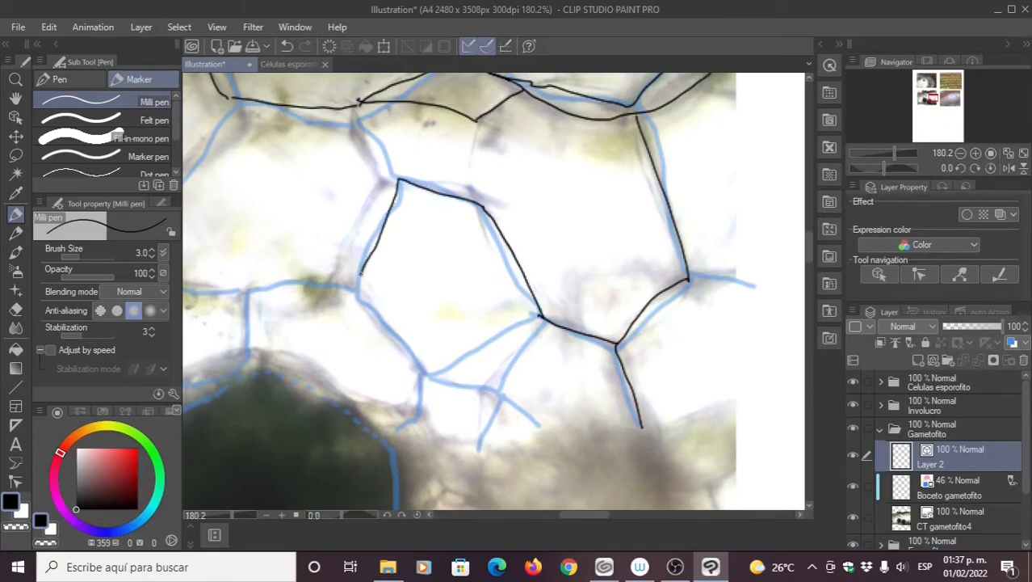
# Step: Redraw the cell's upper-left walls and ink walls branching from the next junctions
pyautogui.hotkey('ctrl', 'z')
pyautogui.hotkey('ctrl', 'z')
pyautogui.hotkey('ctrl', 'z')
pyautogui.hotkey('ctrl', 'z')
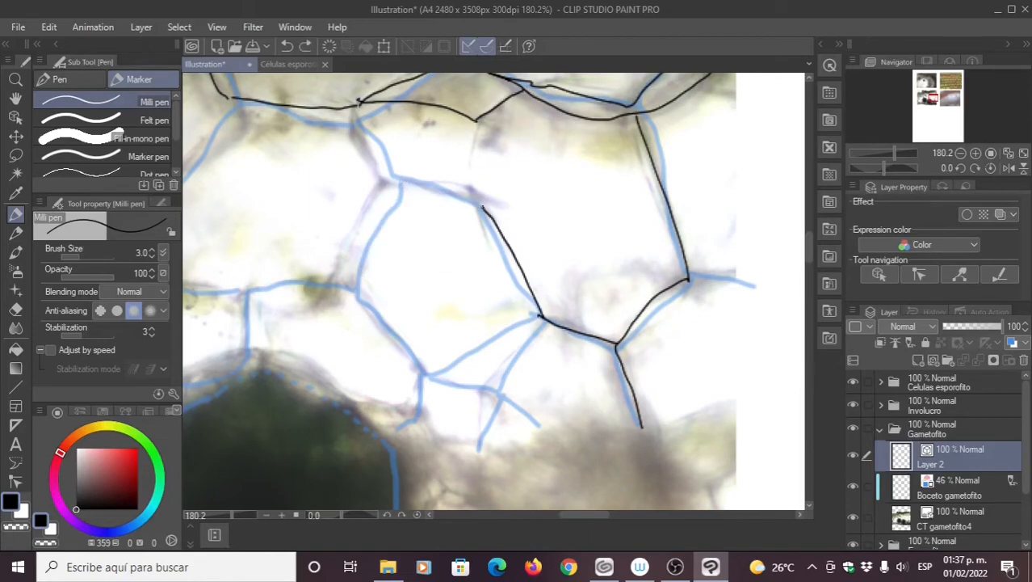
pyautogui.moveTo(483, 209)
pyautogui.mouseDown()
pyautogui.moveTo(383, 184)
pyautogui.moveTo(335, 277)
pyautogui.moveTo(423, 368)
pyautogui.moveTo(534, 320)
pyautogui.moveTo(567, 275)
pyautogui.moveTo(536, 326)
pyautogui.moveTo(464, 307)
pyautogui.moveTo(492, 281)
pyautogui.moveTo(533, 291)
pyautogui.moveTo(559, 322)
pyautogui.mouseUp()
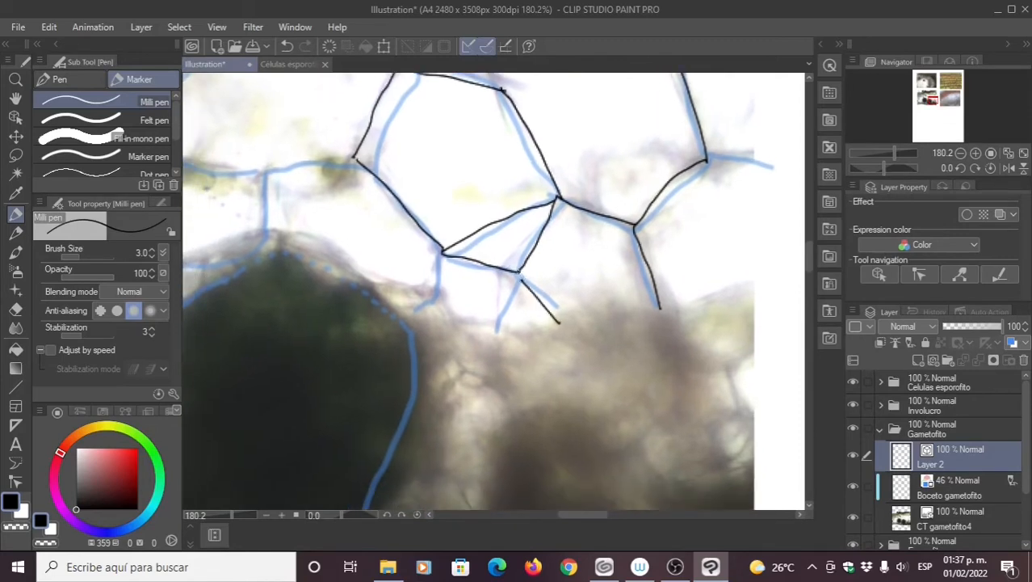
pyautogui.moveTo(512, 297); pyautogui.dragTo(491, 337)
pyautogui.moveTo(356, 213)
pyautogui.mouseDown()
pyautogui.moveTo(551, 295)
pyautogui.moveTo(452, 276)
pyautogui.moveTo(357, 224)
pyautogui.moveTo(332, 194)
pyautogui.mouseUp()
pyautogui.moveTo(440, 103); pyautogui.dragTo(467, 206)
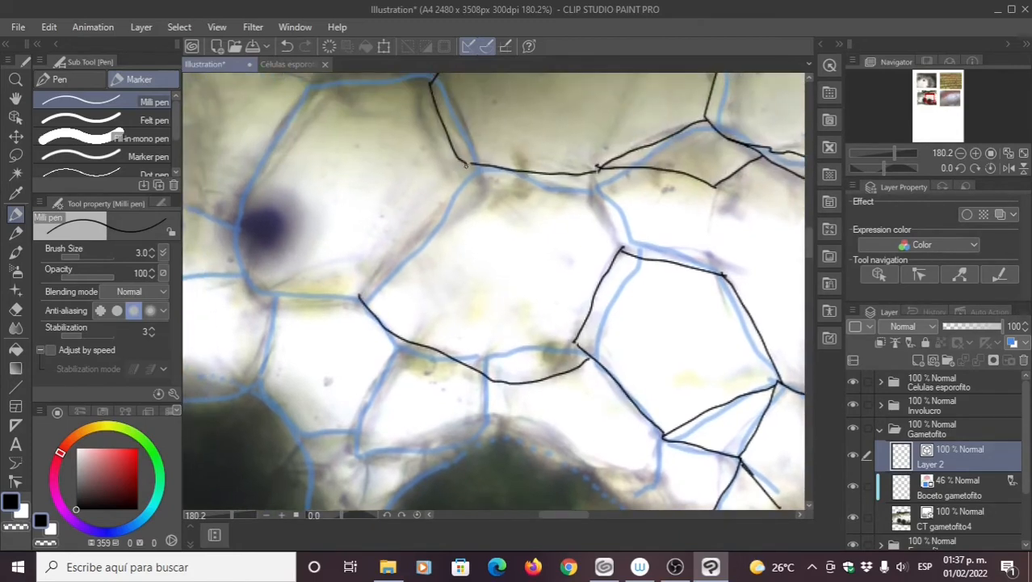
pyautogui.moveTo(465, 168); pyautogui.dragTo(362, 279)
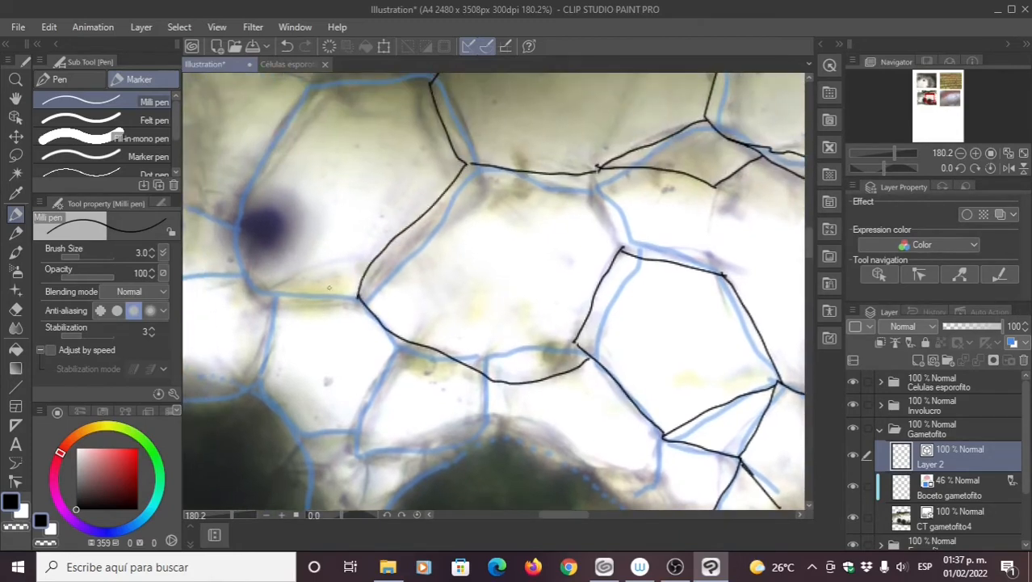
pyautogui.moveTo(618, 247); pyautogui.dragTo(589, 177)
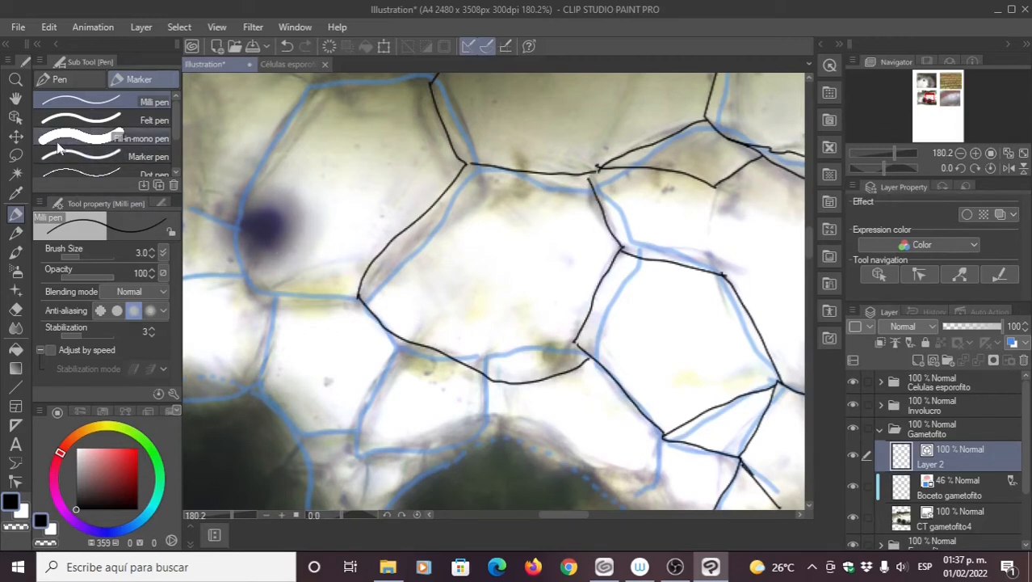
# Step: Brush Simplify vector line over the inked cell walls, then return to the Milli pen
pyautogui.click(14, 482)
pyautogui.scroll(3, 493, 275)
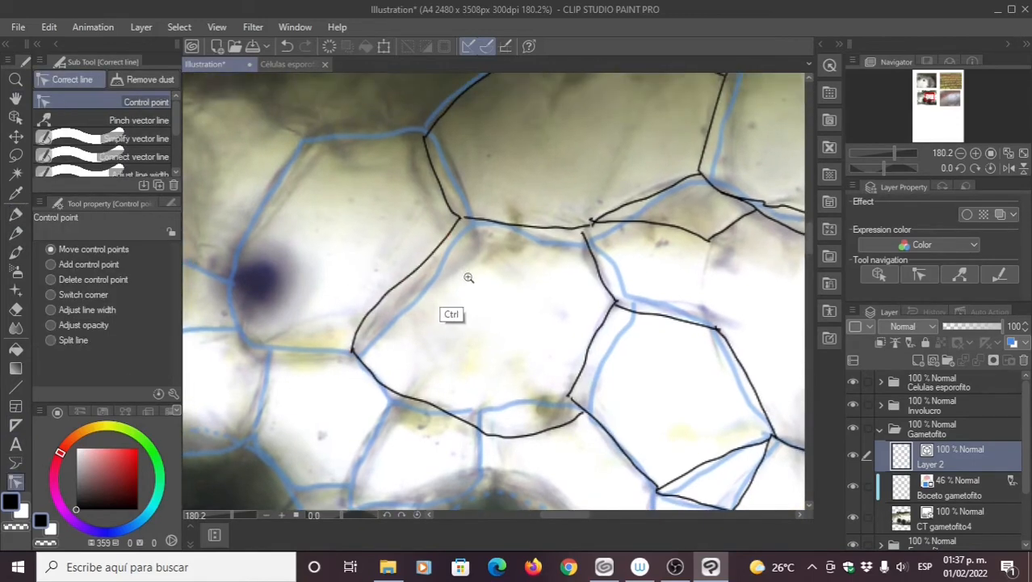
pyautogui.scroll(-5, 469, 277)
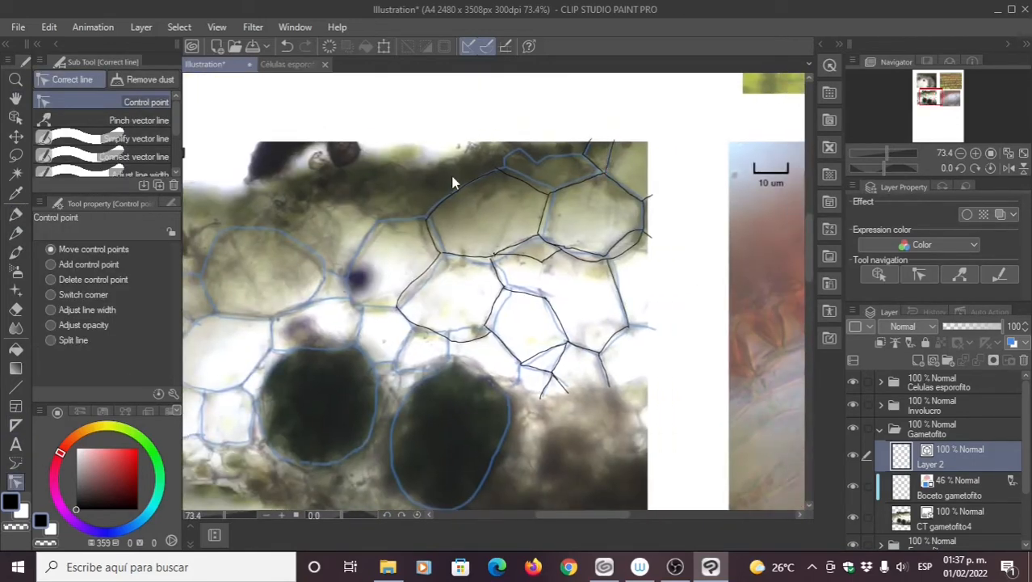
pyautogui.click(136, 139)
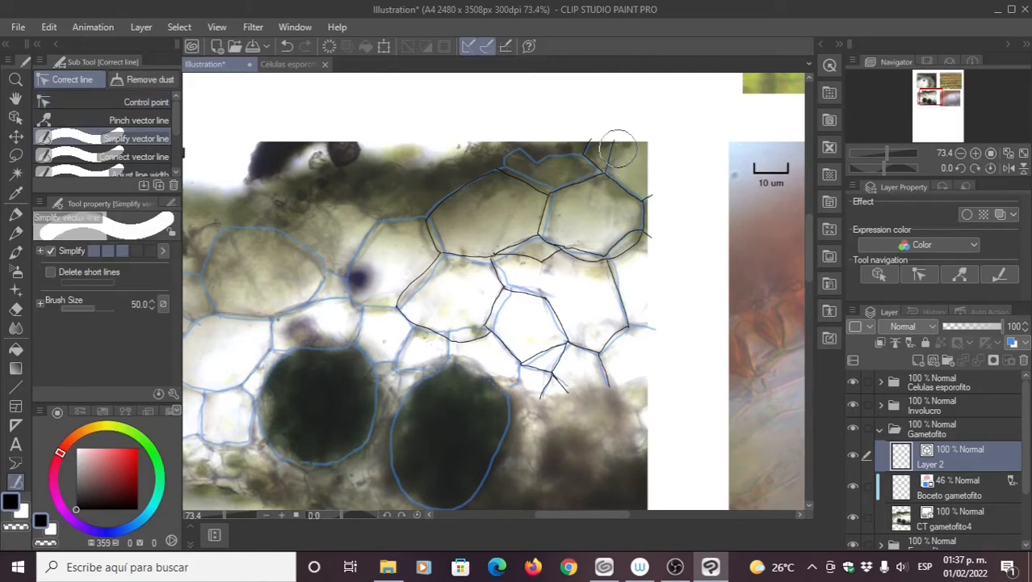
pyautogui.moveTo(618, 149)
pyautogui.mouseDown()
pyautogui.moveTo(454, 230)
pyautogui.moveTo(339, 271)
pyautogui.moveTo(412, 360)
pyautogui.moveTo(647, 272)
pyautogui.moveTo(565, 388)
pyautogui.moveTo(565, 371)
pyautogui.moveTo(420, 352)
pyautogui.moveTo(671, 161)
pyautogui.moveTo(650, 121)
pyautogui.mouseUp()
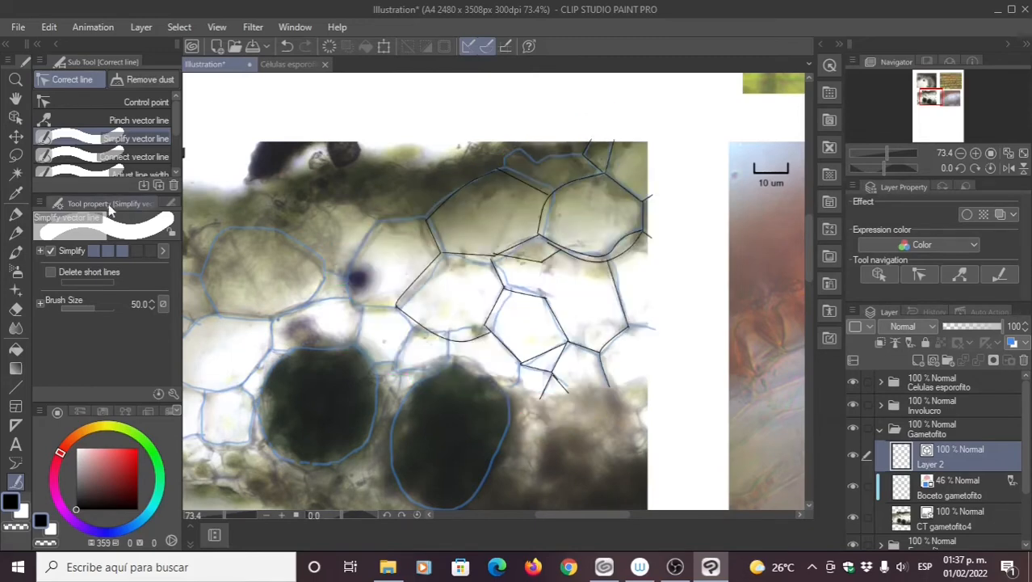
pyautogui.click(15, 215)
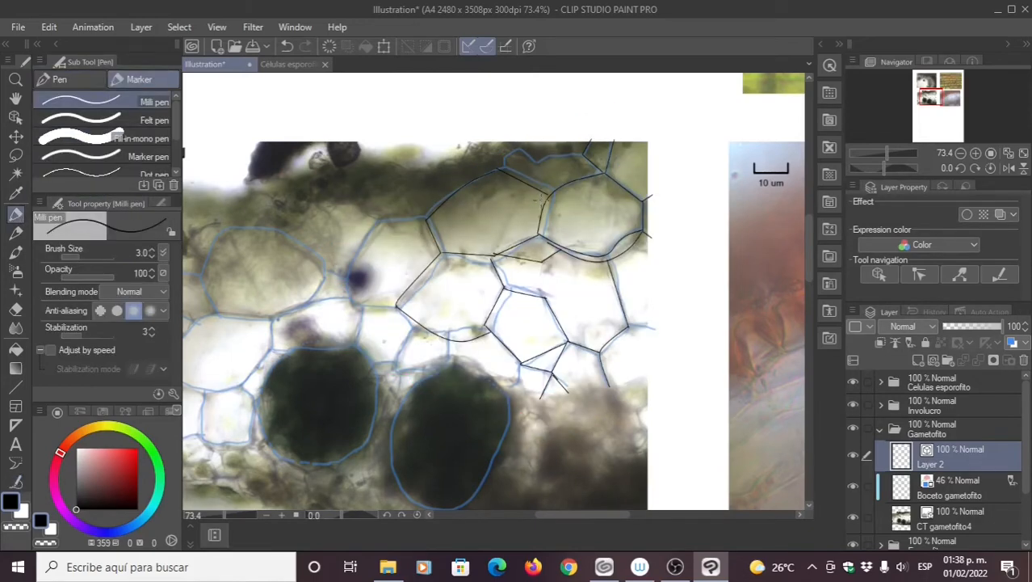
pyautogui.scroll(4, 517, 243)
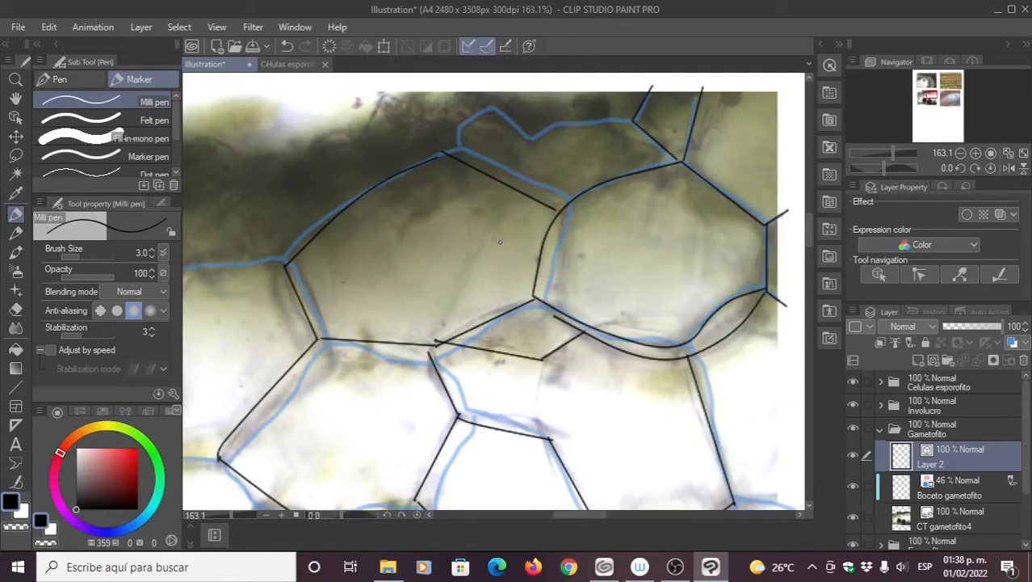
pyautogui.moveTo(665, 184); pyautogui.dragTo(625, 254)
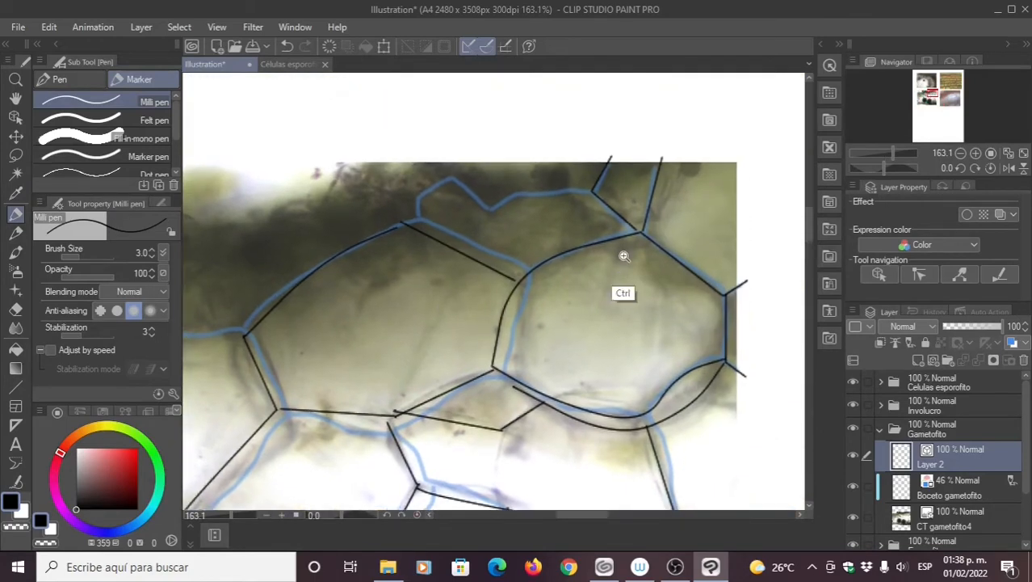
pyautogui.click(625, 255)
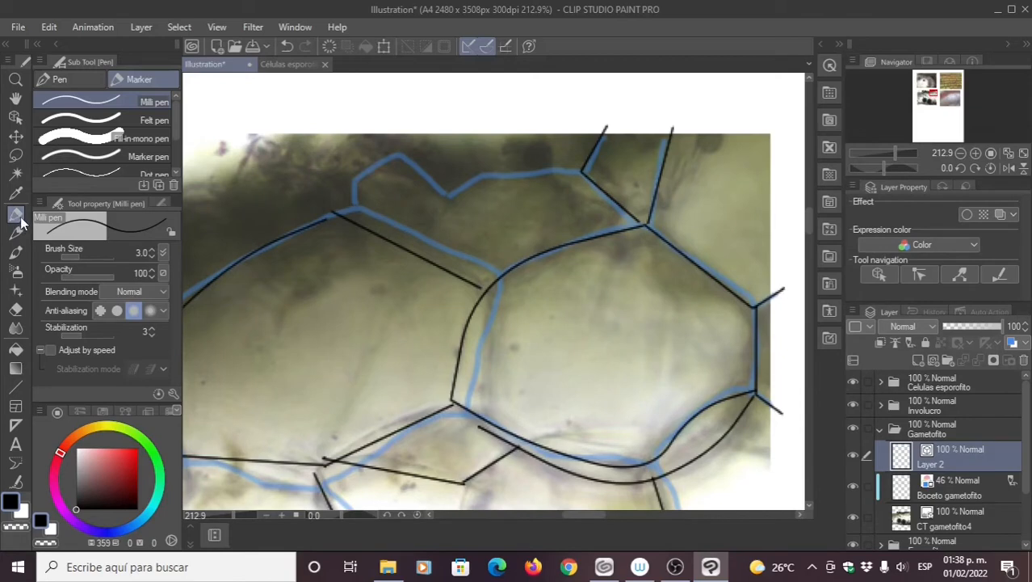
# Step: Choose Correct line's Control point sub tool set to Move control points
pyautogui.click(16, 482)
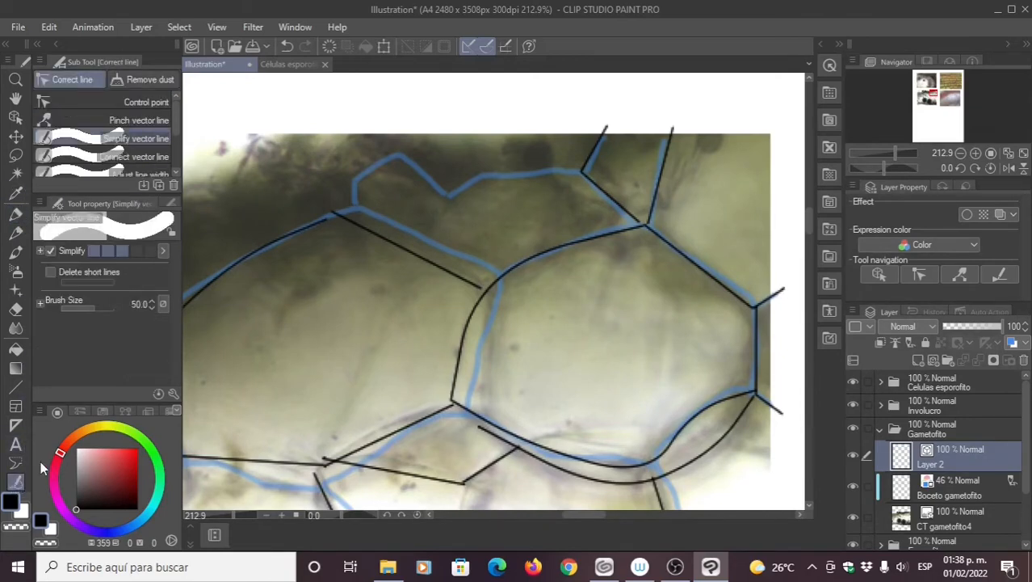
pyautogui.click(144, 103)
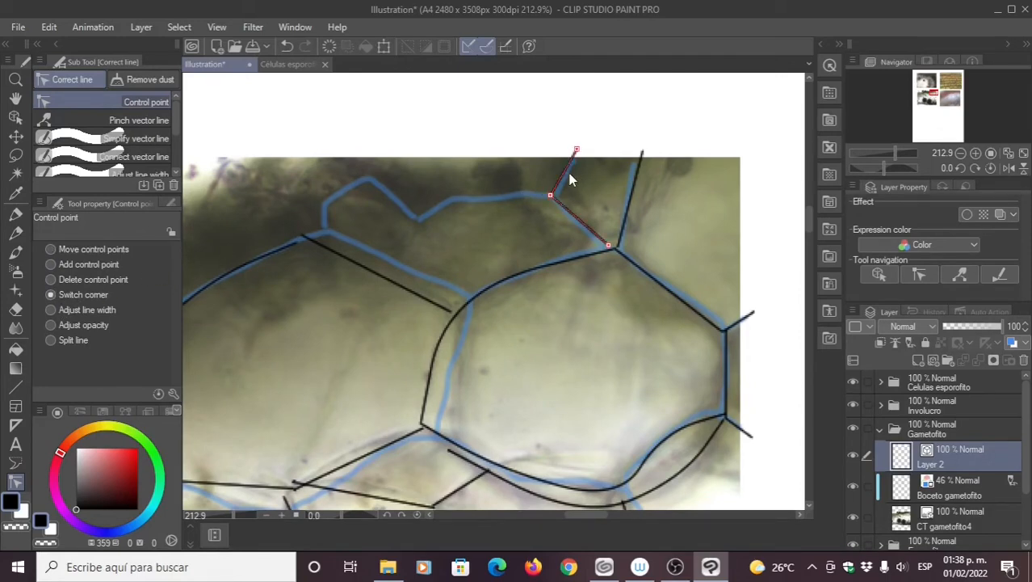
# Step: Make the upper corner point smooth and pull the curve's middle point onto the sketch
pyautogui.click(550, 197)
pyautogui.click(550, 197)
pyautogui.click(551, 197)
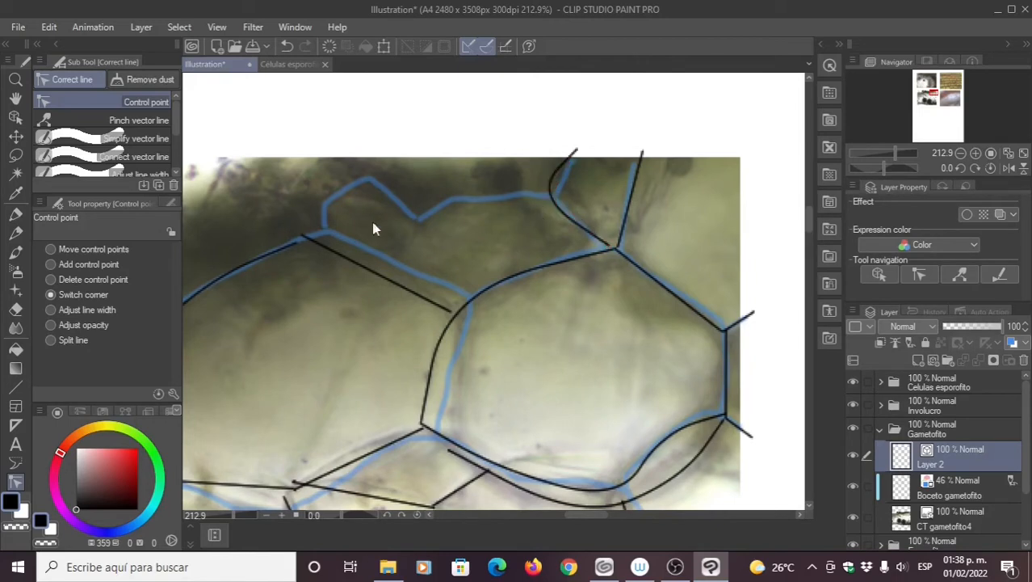
pyautogui.click(53, 249)
pyautogui.moveTo(551, 196); pyautogui.dragTo(562, 206)
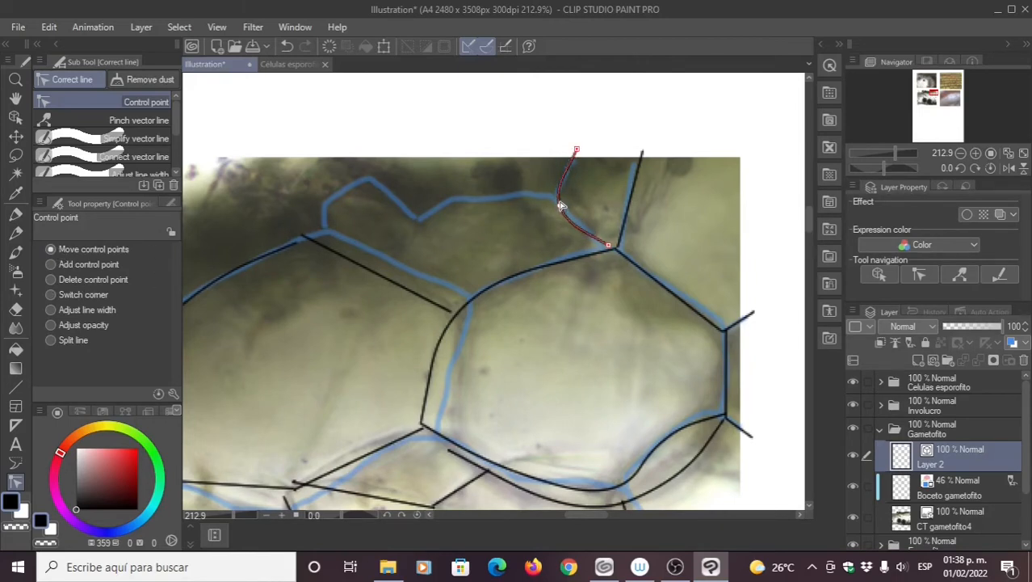
# Step: Add a control point to the upper outline and fit the lower curve, snapping its left end to the junction
pyautogui.click(52, 265)
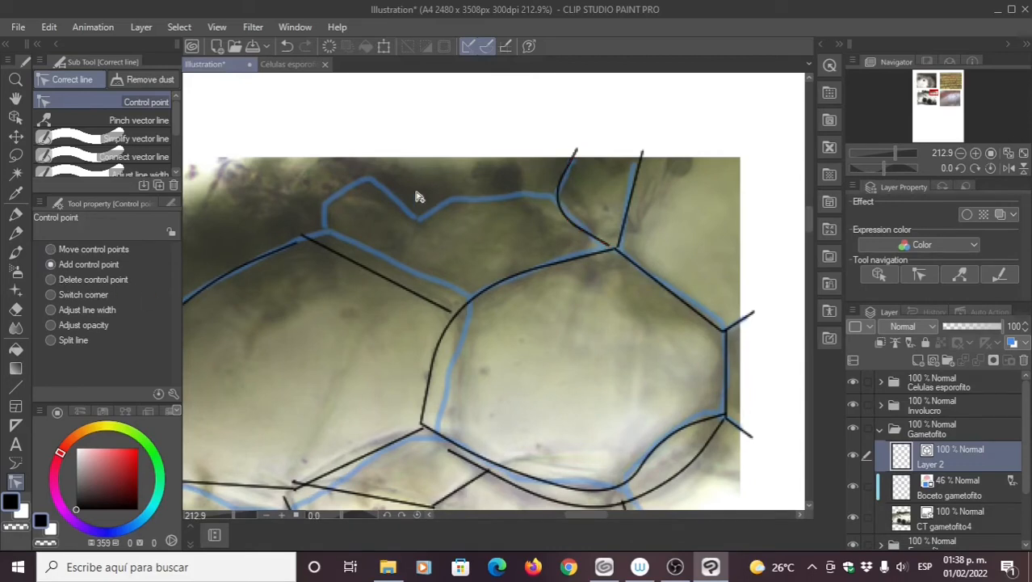
pyautogui.click(571, 173)
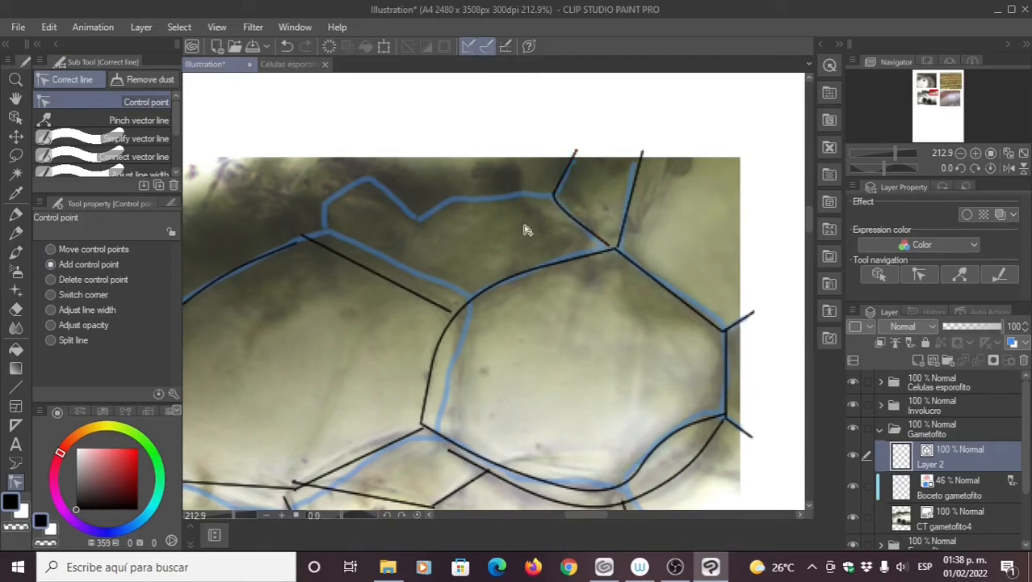
pyautogui.click(64, 252)
pyautogui.scroll(-3, 624, 351)
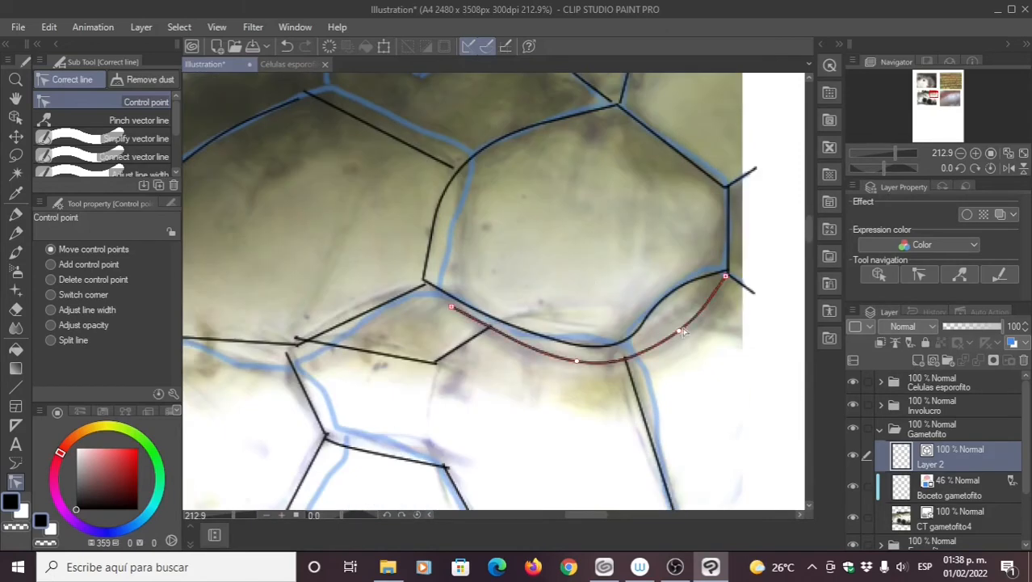
pyautogui.moveTo(679, 332); pyautogui.dragTo(686, 337)
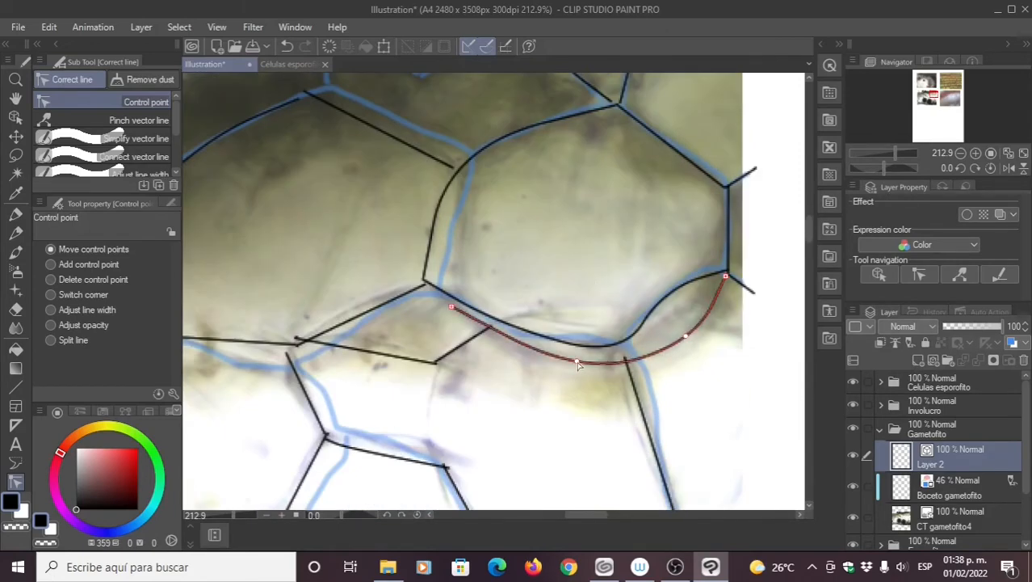
pyautogui.moveTo(576, 360); pyautogui.dragTo(580, 361)
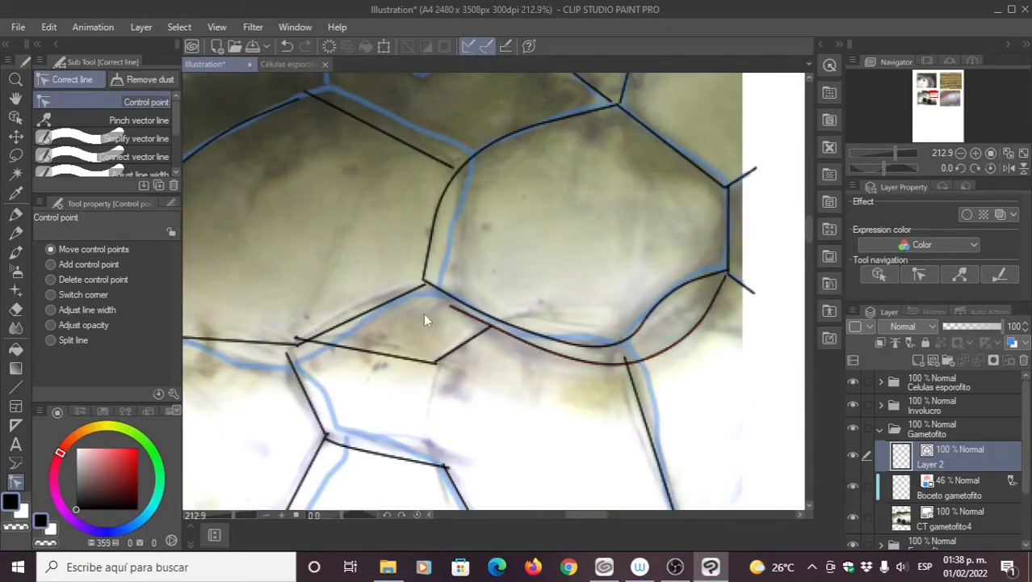
pyautogui.moveTo(450, 308); pyautogui.dragTo(429, 288)
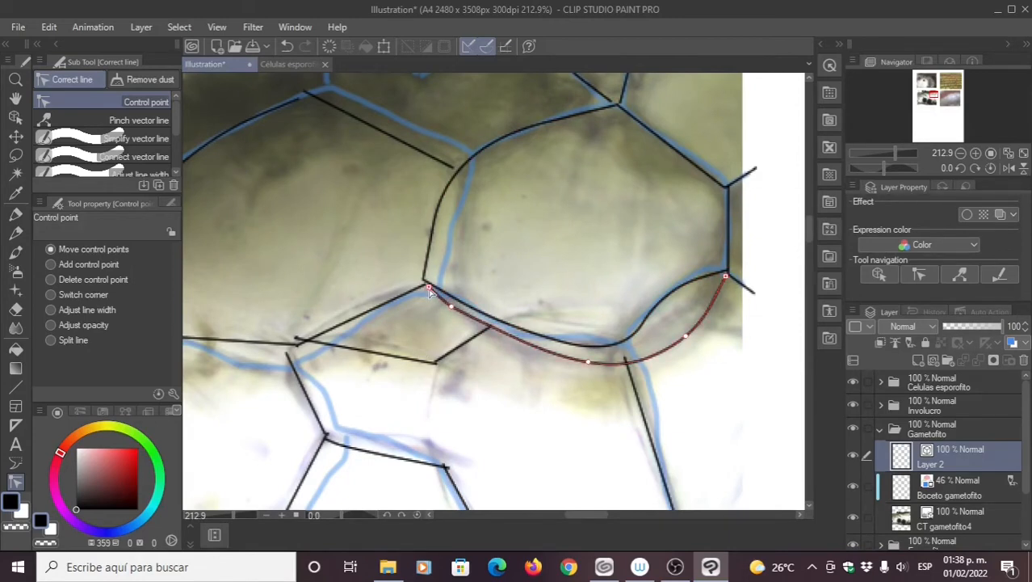
# Step: Bow the lower-right straight walls outward so they bend along the sketch
pyautogui.moveTo(437, 333); pyautogui.dragTo(476, 323)
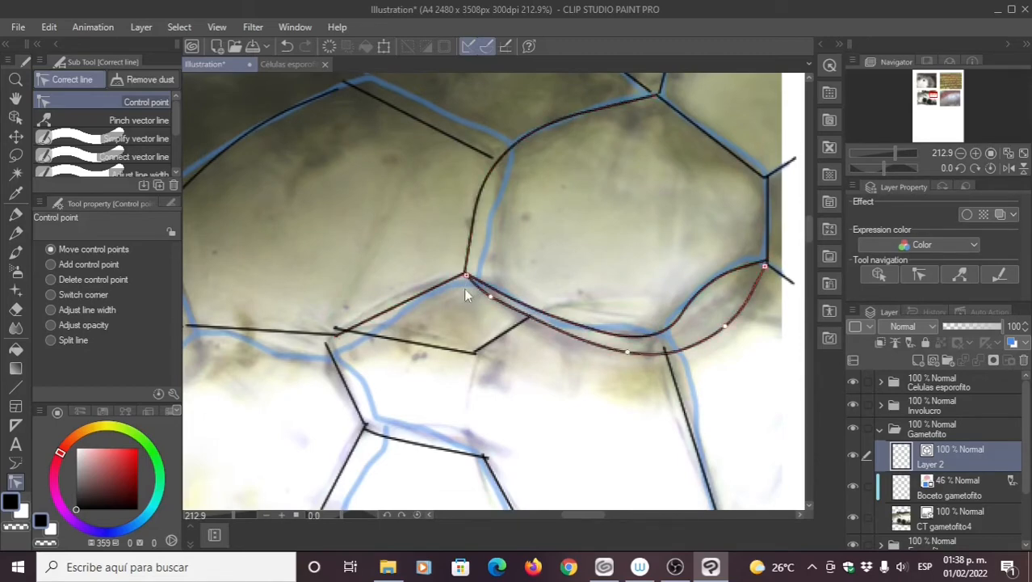
pyautogui.moveTo(406, 248); pyautogui.dragTo(396, 255)
pyautogui.moveTo(541, 309); pyautogui.dragTo(449, 247)
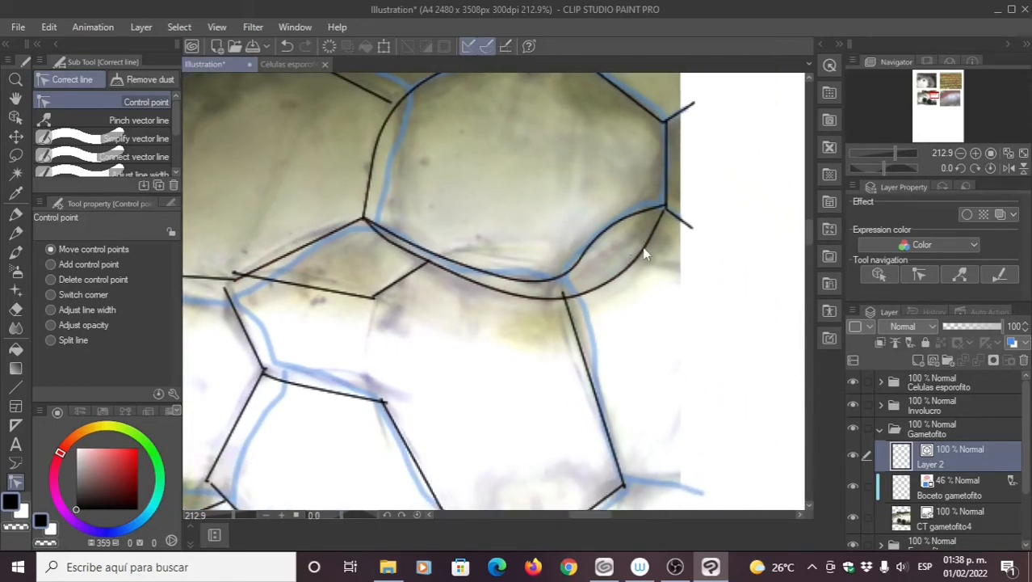
pyautogui.moveTo(616, 284); pyautogui.dragTo(642, 166)
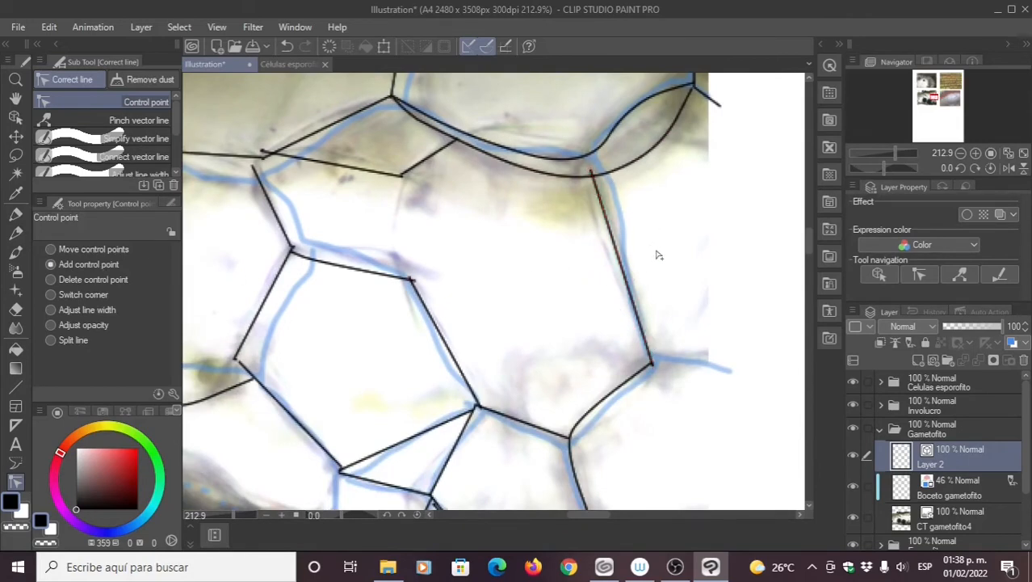
pyautogui.moveTo(622, 264); pyautogui.dragTo(629, 265)
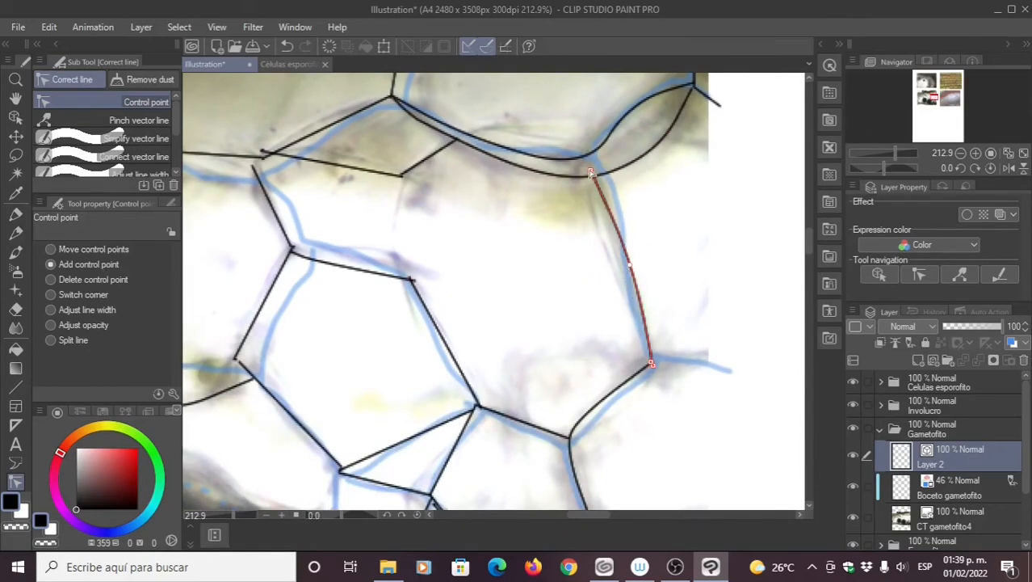
pyautogui.moveTo(581, 325); pyautogui.dragTo(612, 279)
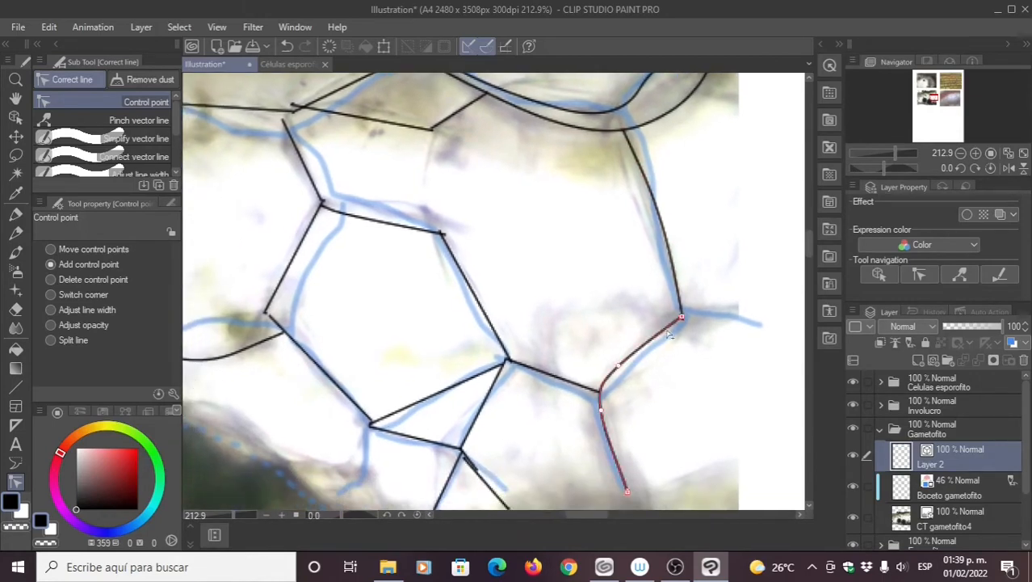
pyautogui.moveTo(681, 320); pyautogui.dragTo(681, 329)
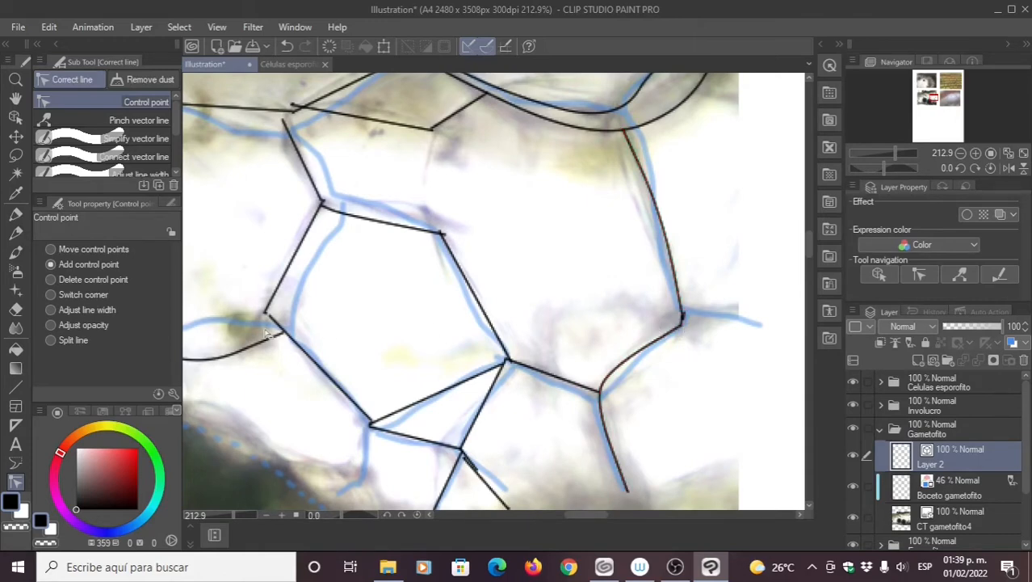
pyautogui.click(134, 157)
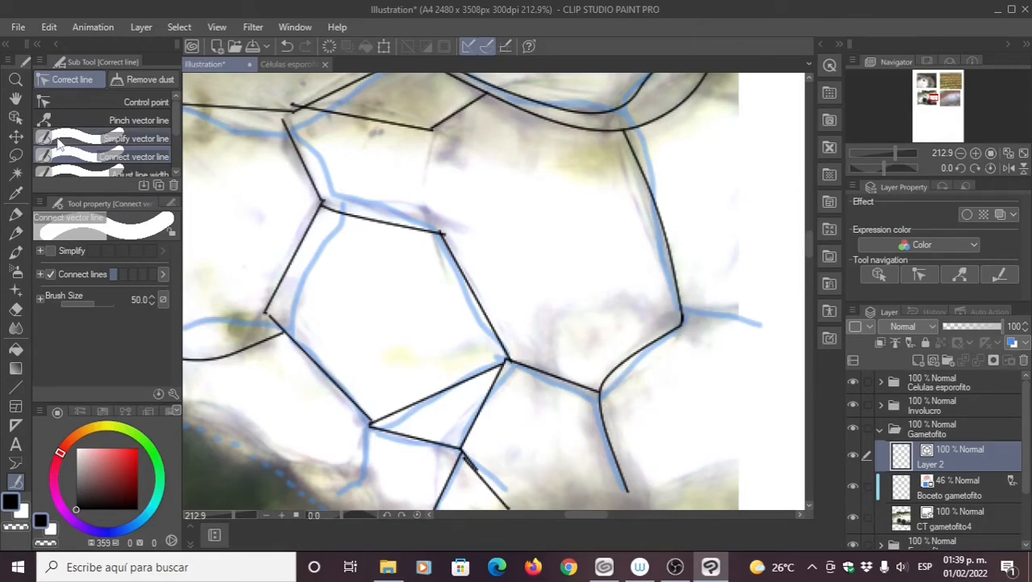
# Step: Add a point extending the right-hand wall rightward and reshape the points near the new junction
pyautogui.click(68, 109)
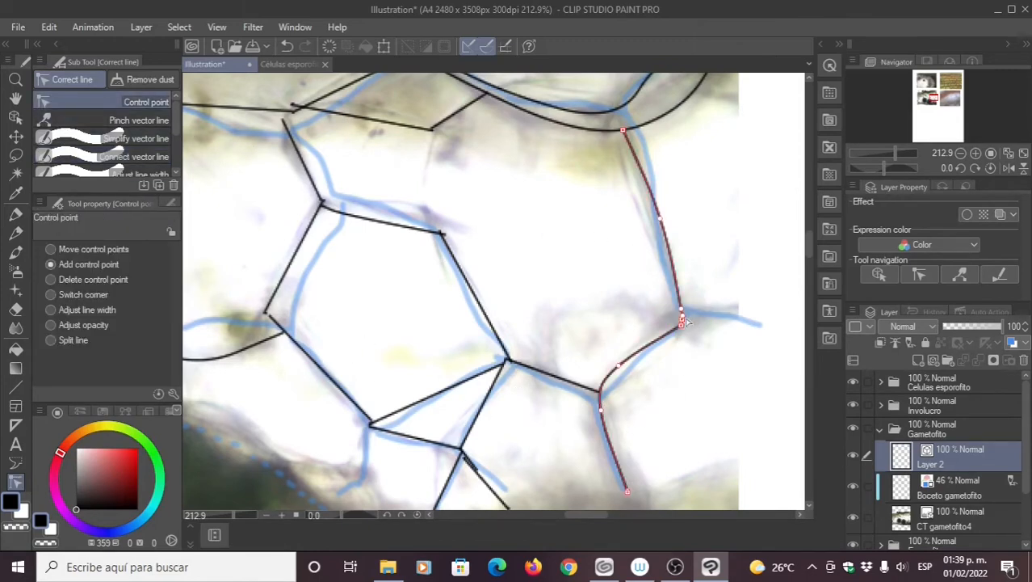
pyautogui.moveTo(695, 320); pyautogui.dragTo(759, 321)
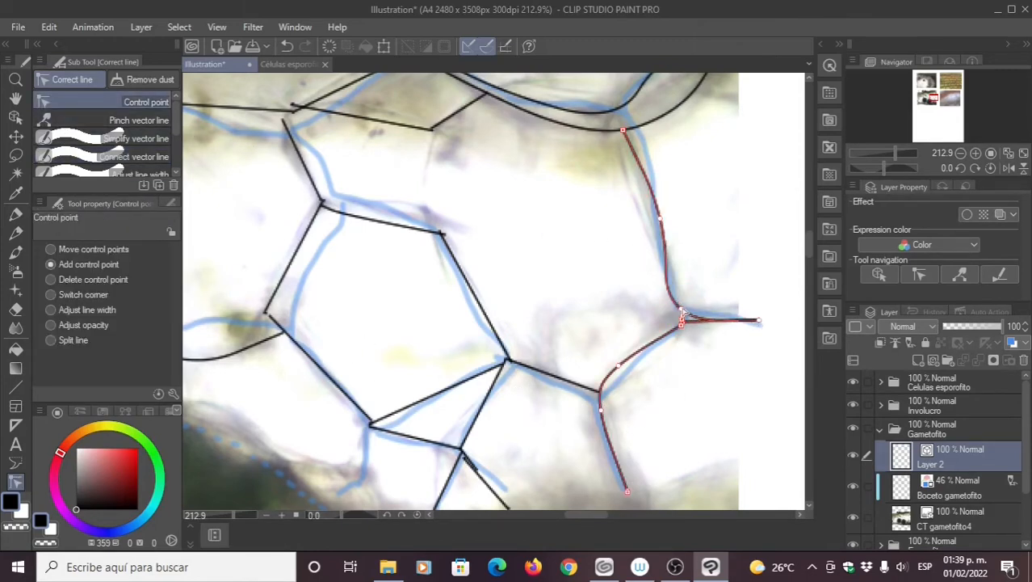
pyautogui.moveTo(685, 307); pyautogui.dragTo(645, 328)
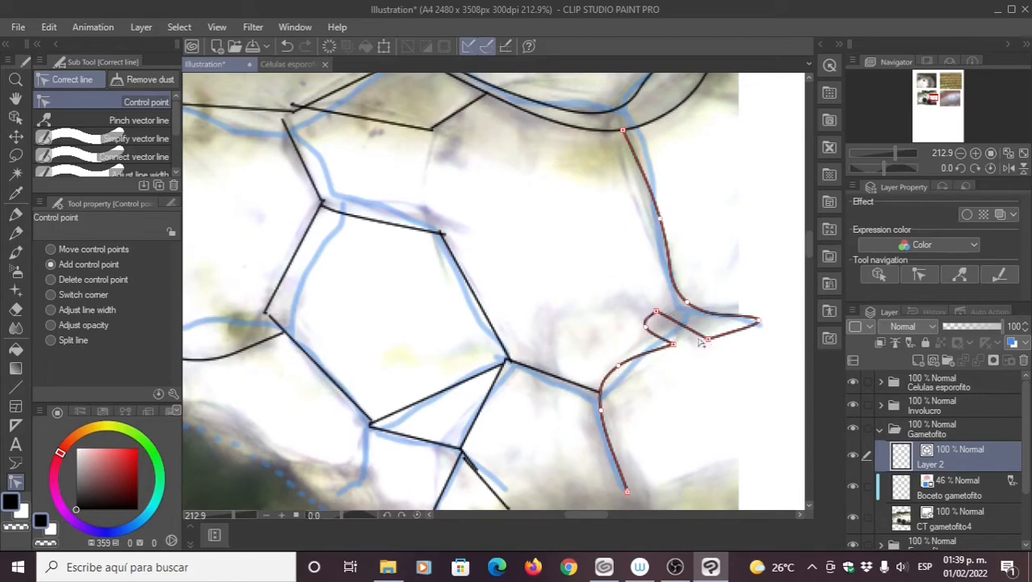
pyautogui.moveTo(708, 340); pyautogui.dragTo(689, 319)
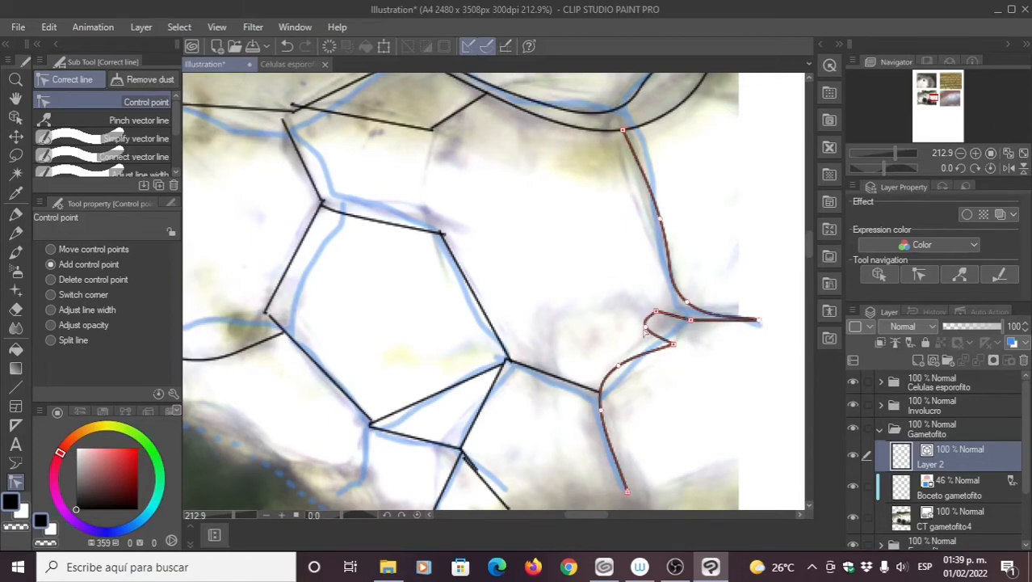
# Step: Delete the stray control point that forms a small curl, undoing one wrong deletion
pyautogui.click(51, 279)
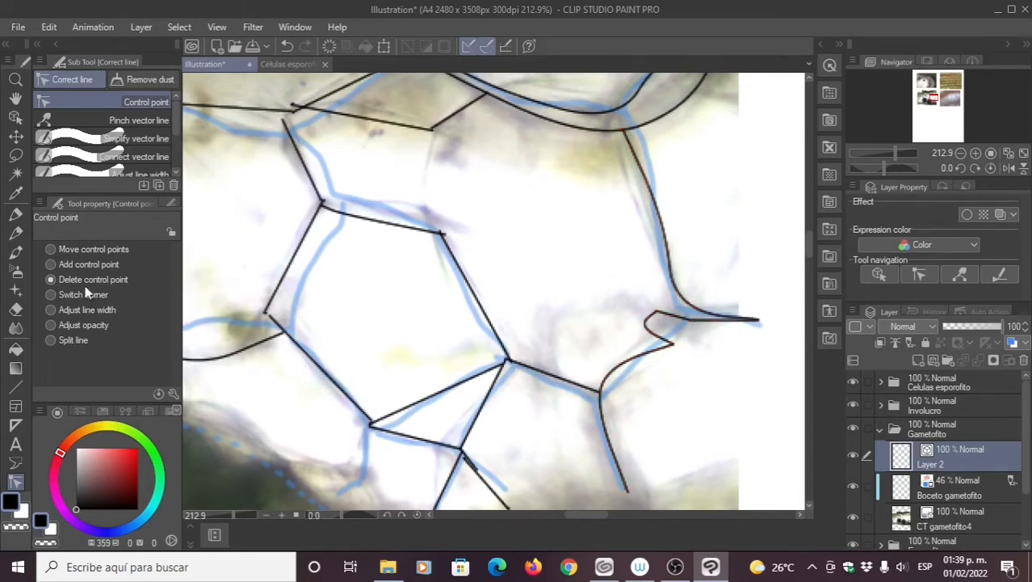
pyautogui.click(656, 313)
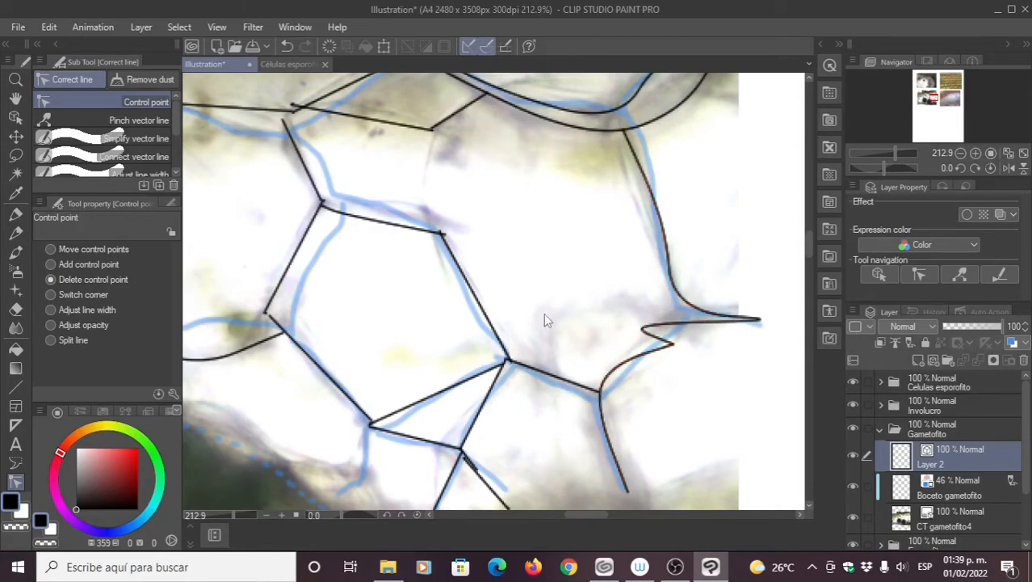
pyautogui.hotkey('ctrl', 'z')
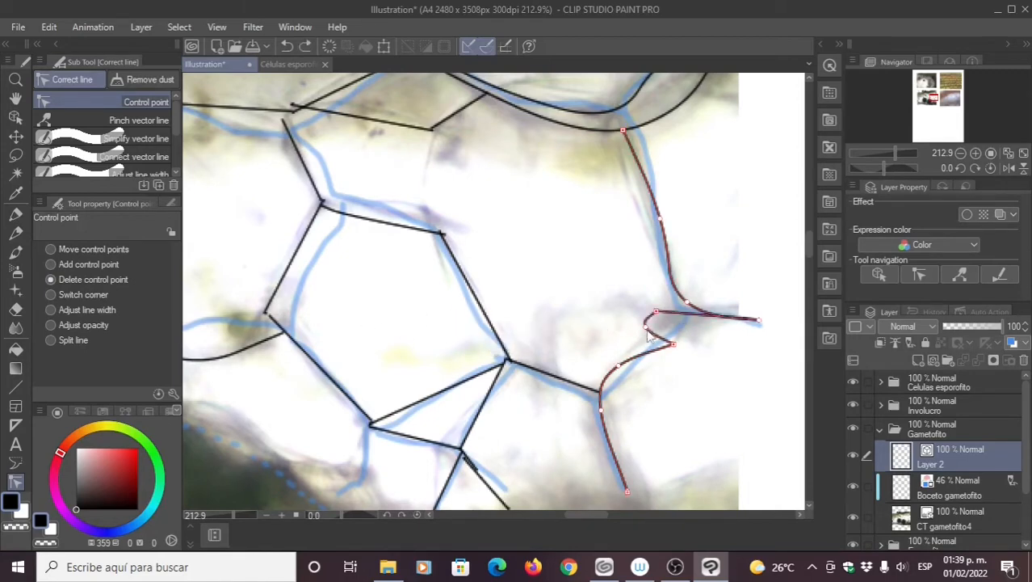
pyautogui.click(645, 337)
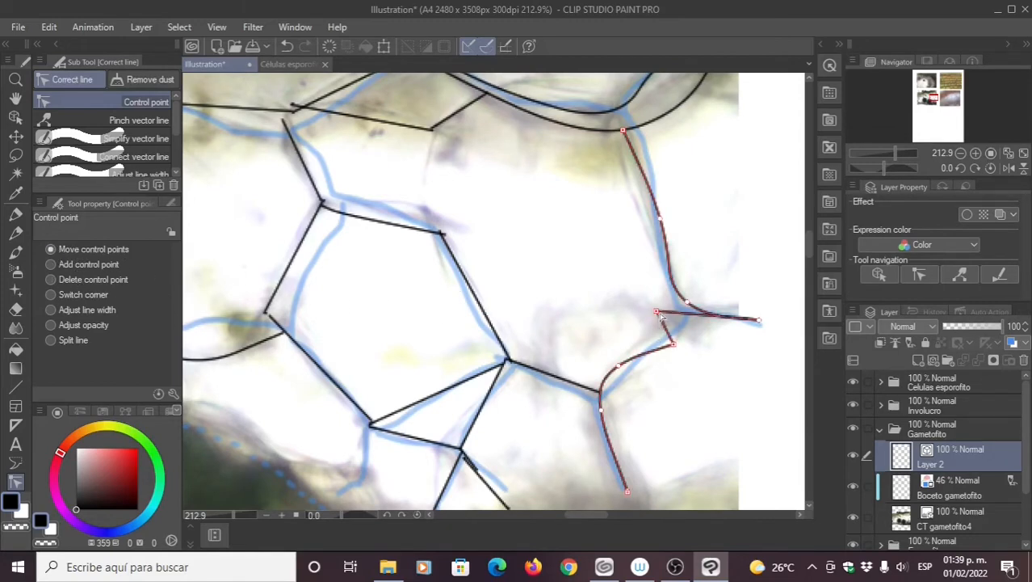
# Step: Drag the corner point right onto the sketch junction and smooth the lower segment into it
pyautogui.moveTo(658, 313); pyautogui.dragTo(682, 300)
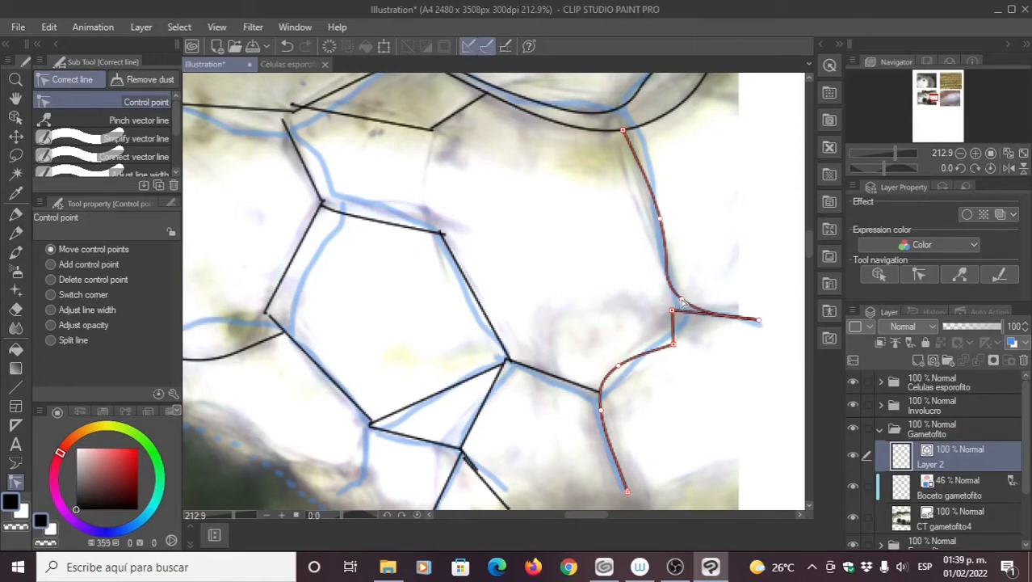
pyautogui.moveTo(675, 342); pyautogui.dragTo(647, 335)
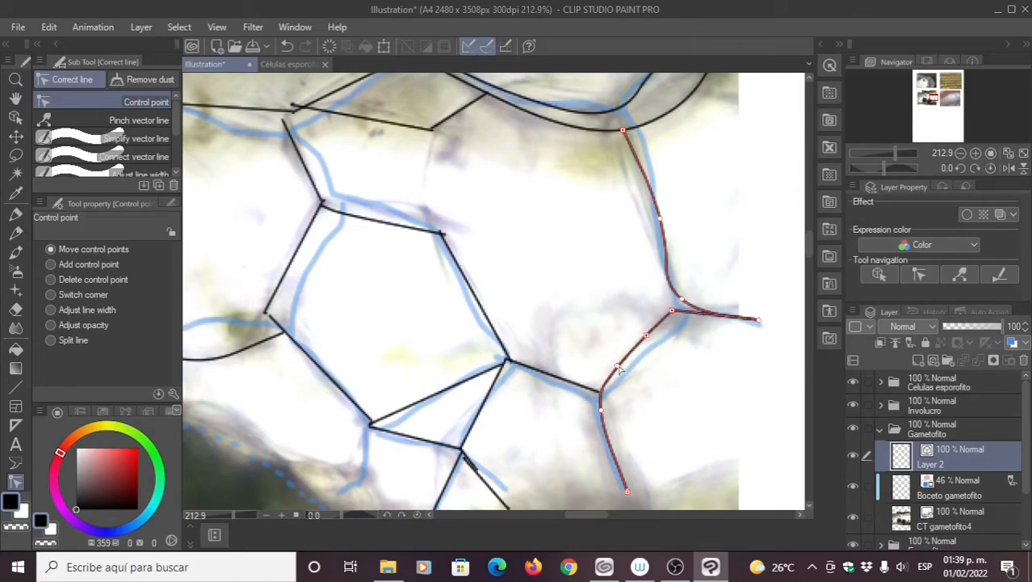
pyautogui.moveTo(619, 367); pyautogui.dragTo(616, 367)
pyautogui.moveTo(671, 315); pyautogui.dragTo(695, 316)
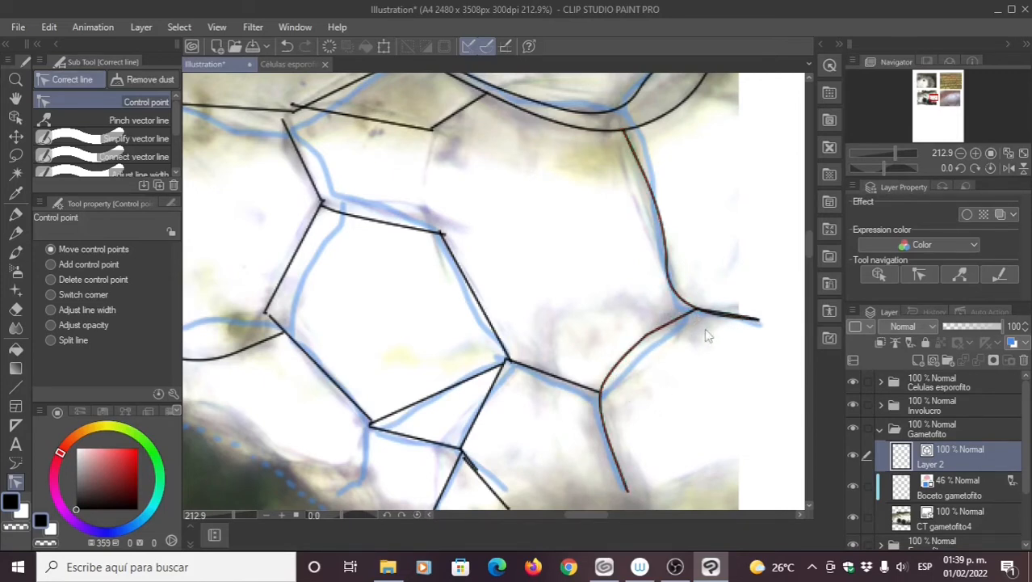
pyautogui.moveTo(696, 308); pyautogui.dragTo(699, 310)
# Step: Curve the right-hand line onto the sketch, move the lower-left end to its junction, and bend the straight segment
pyautogui.scroll(-2, 461, 295)
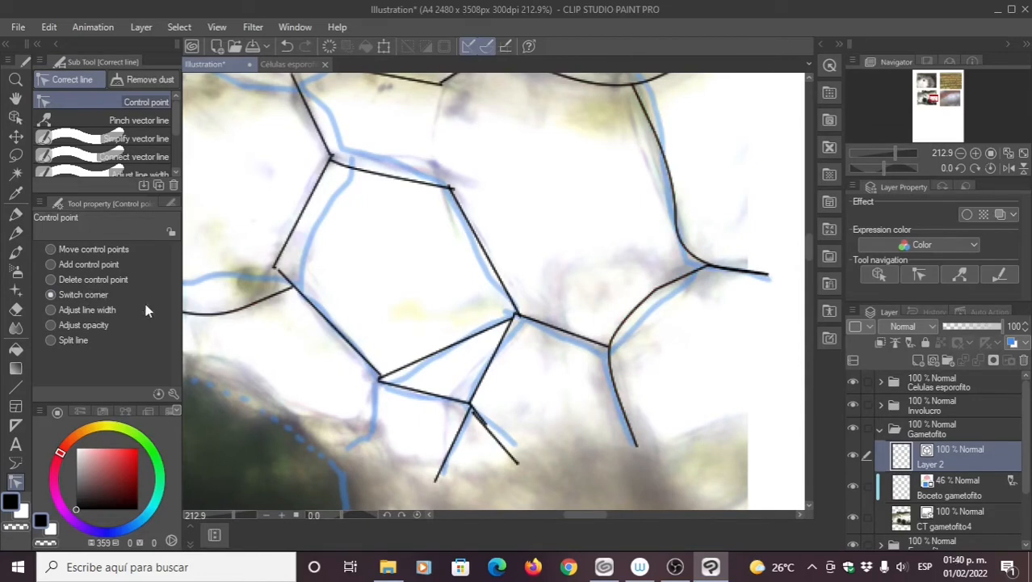
pyautogui.click(657, 289)
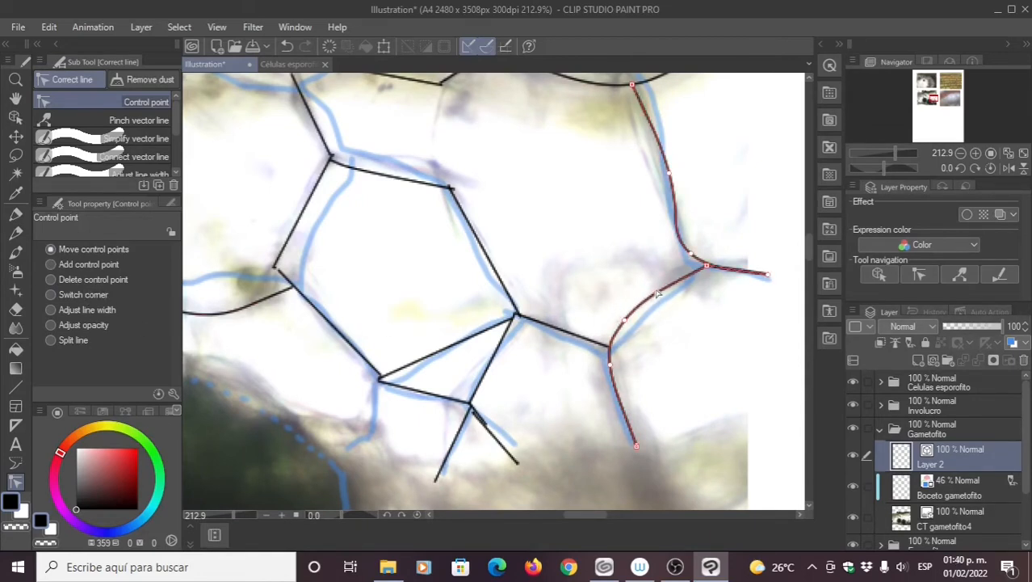
pyautogui.moveTo(625, 320); pyautogui.dragTo(627, 317)
pyautogui.moveTo(610, 365); pyautogui.dragTo(607, 354)
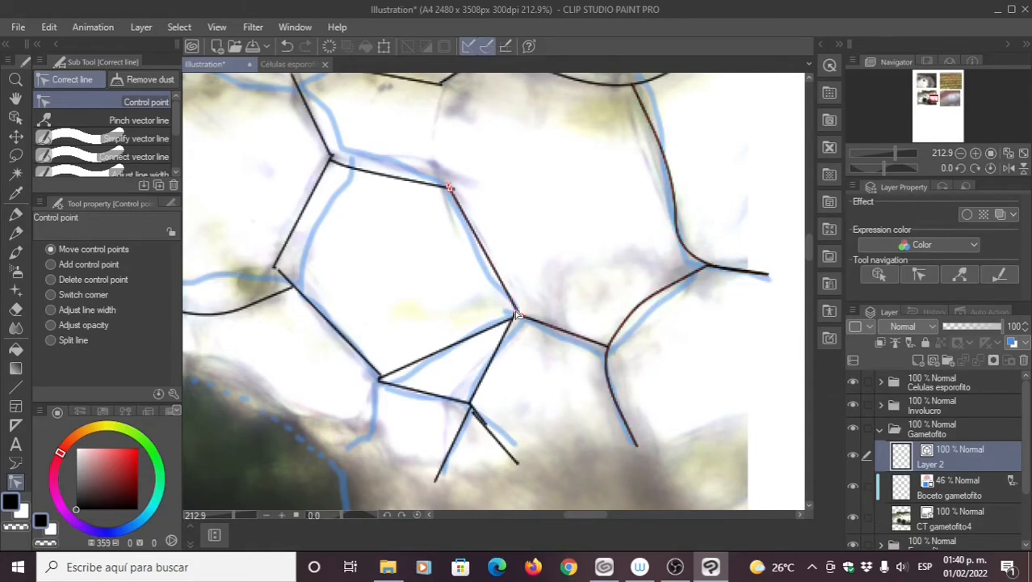
pyautogui.moveTo(515, 316)
pyautogui.mouseDown()
pyautogui.moveTo(523, 321)
pyautogui.moveTo(511, 318)
pyautogui.mouseUp()
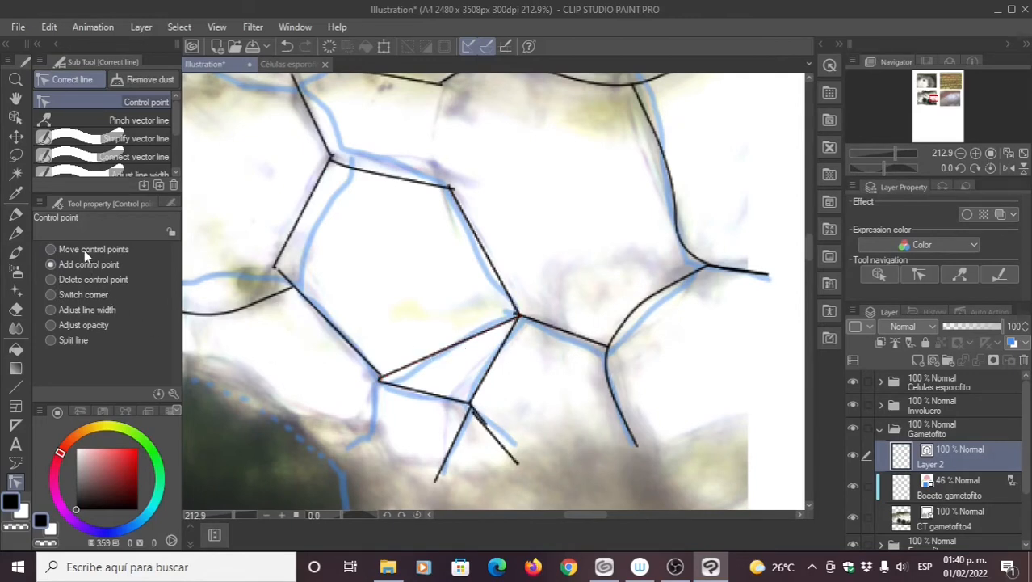
pyautogui.moveTo(434, 356); pyautogui.dragTo(443, 368)
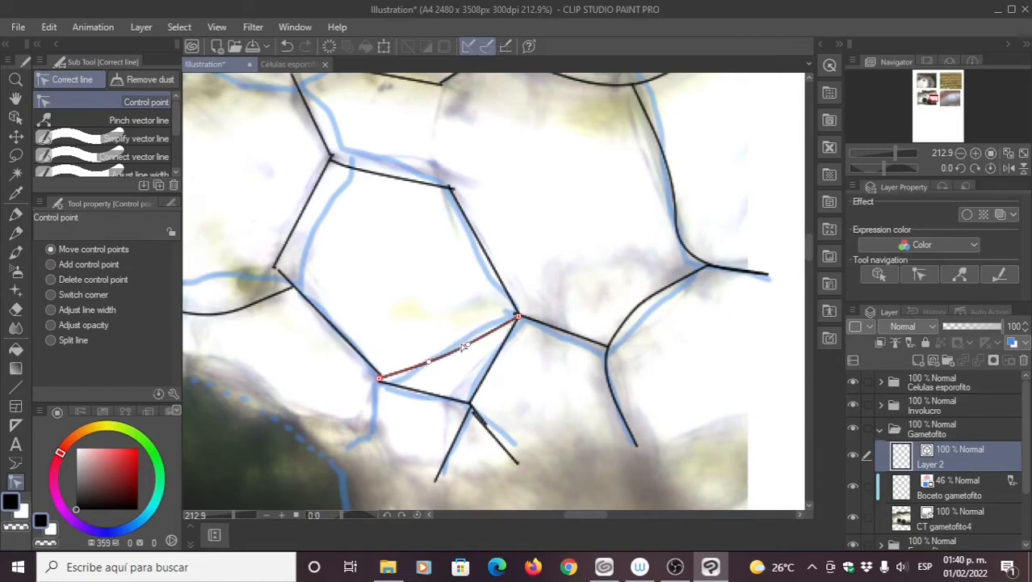
pyautogui.moveTo(339, 265); pyautogui.dragTo(376, 308)
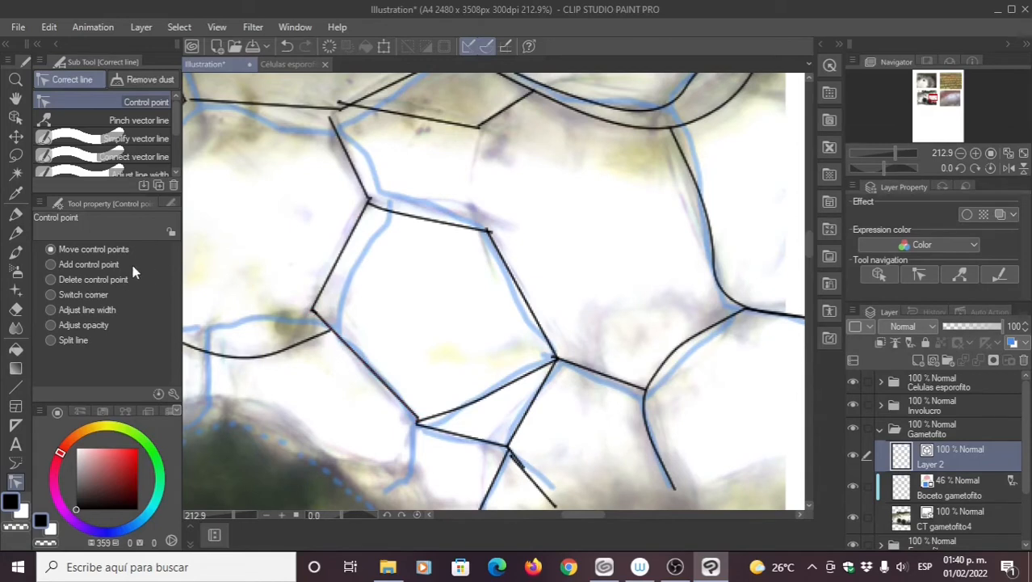
# Step: Bend the upper cell's left wall down and leftward along the sketch
pyautogui.click(89, 264)
pyautogui.click(51, 249)
pyautogui.moveTo(345, 345); pyautogui.dragTo(339, 344)
pyautogui.moveTo(380, 380); pyautogui.dragTo(372, 384)
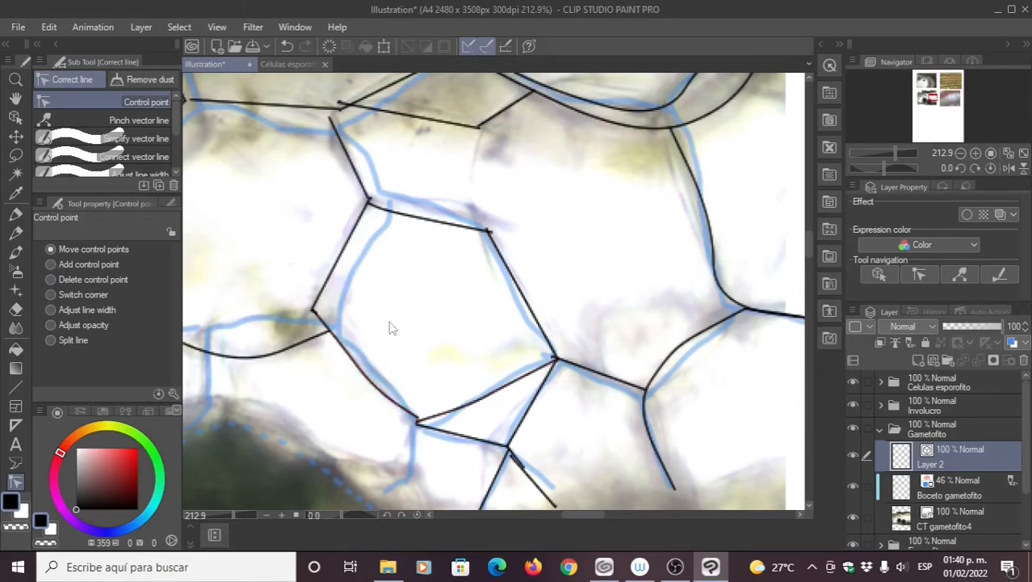
pyautogui.click(51, 265)
pyautogui.click(53, 251)
pyautogui.moveTo(339, 263); pyautogui.dragTo(328, 260)
# Step: Bow the upper cell's top wall upward into an arc and fine-tune its end
pyautogui.click(73, 264)
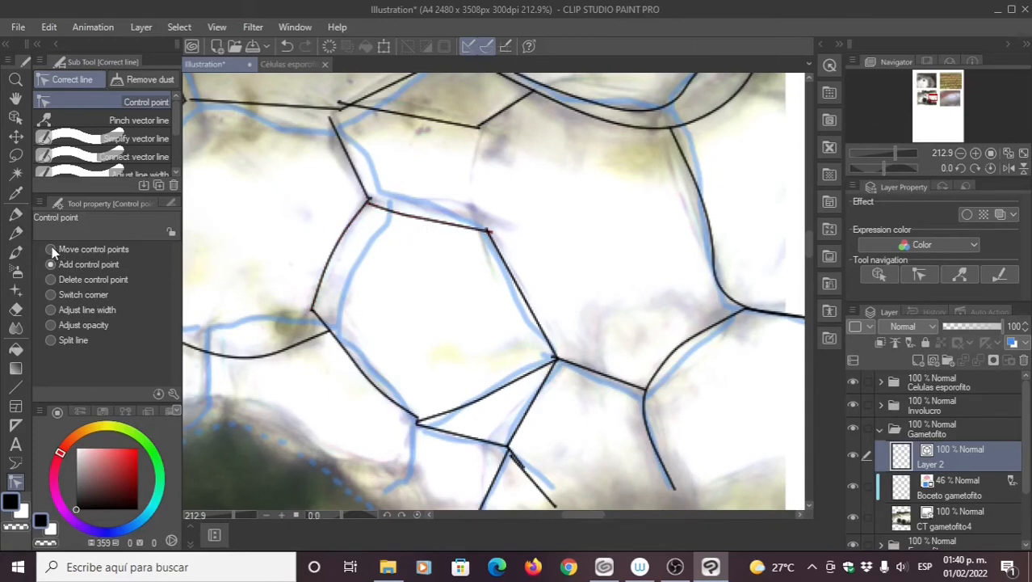
pyautogui.moveTo(395, 214); pyautogui.dragTo(463, 218)
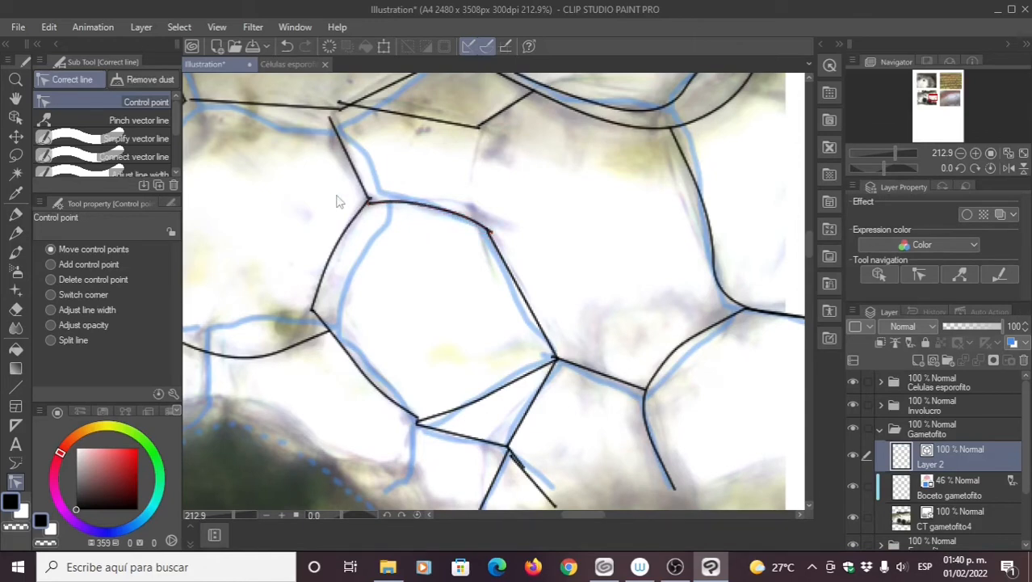
pyautogui.moveTo(338, 199); pyautogui.dragTo(395, 265)
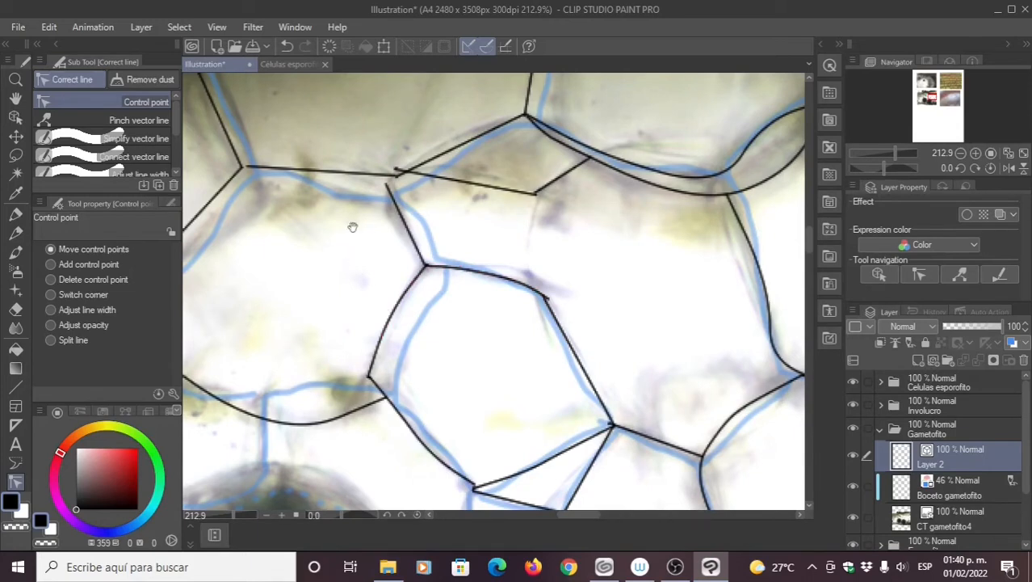
# Step: Bend the upper segments onto the sketch so their ends meet the neighbouring vertices
pyautogui.moveTo(352, 226); pyautogui.dragTo(383, 268)
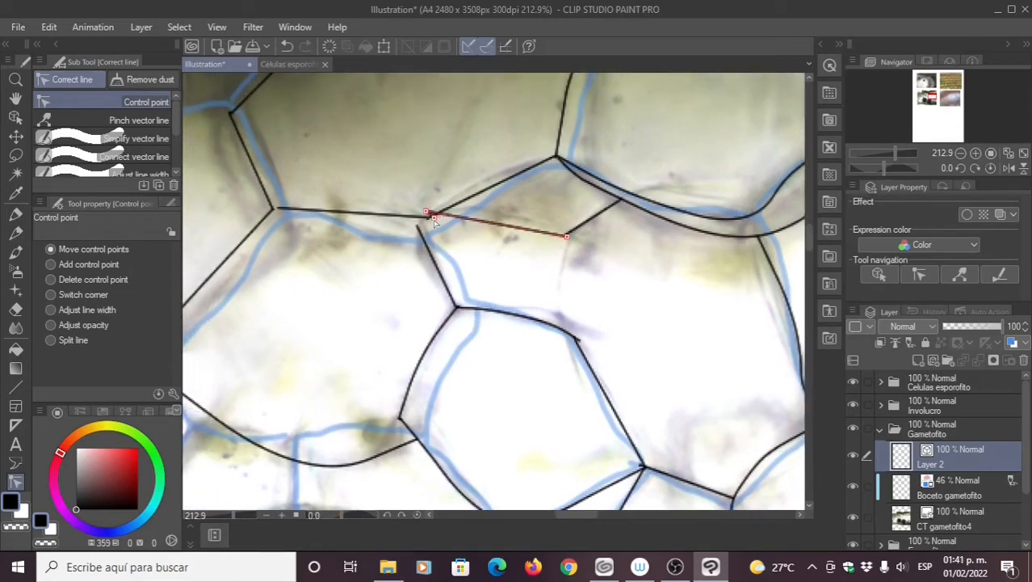
pyautogui.moveTo(428, 218); pyautogui.dragTo(475, 232)
pyautogui.moveTo(382, 256); pyautogui.dragTo(437, 303)
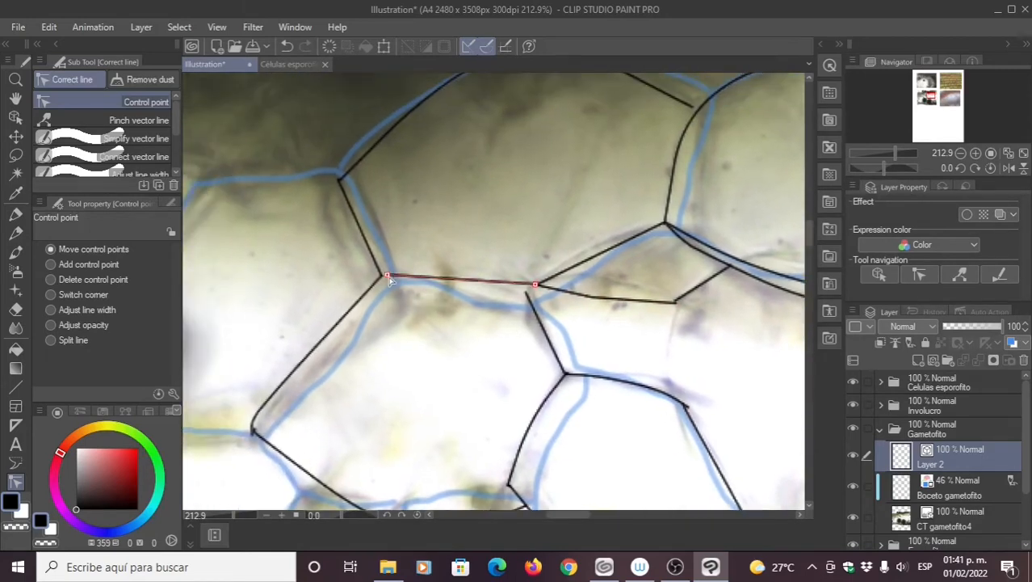
pyautogui.moveTo(393, 275); pyautogui.dragTo(389, 277)
pyautogui.click(68, 253)
pyautogui.moveTo(454, 281); pyautogui.dragTo(453, 287)
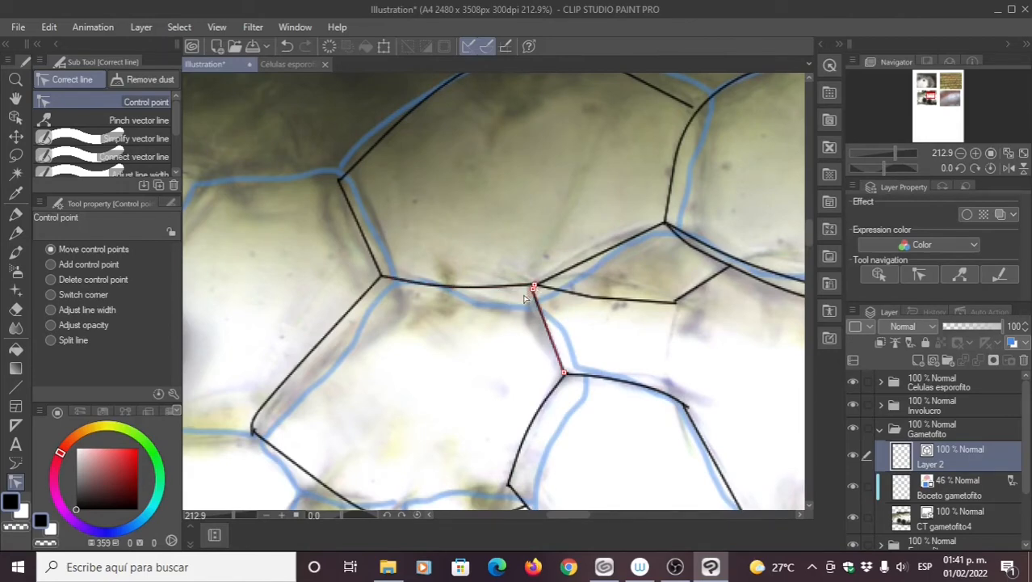
# Step: Zoom out and pan across the photo to review the traced cells and their control points
pyautogui.scroll(-5, 428, 356)
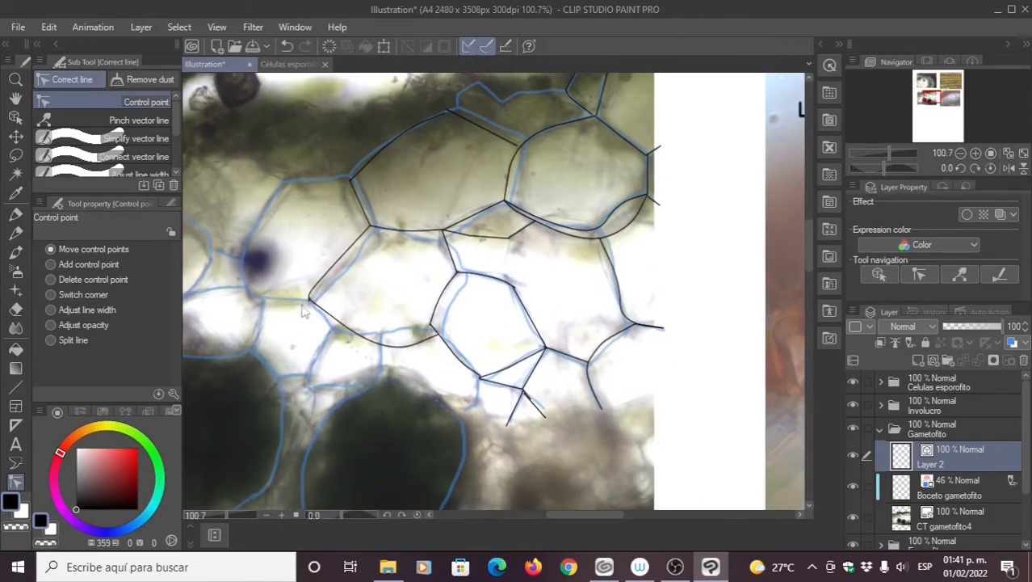
pyautogui.moveTo(303, 304); pyautogui.dragTo(362, 311)
pyautogui.moveTo(588, 170); pyautogui.dragTo(534, 210)
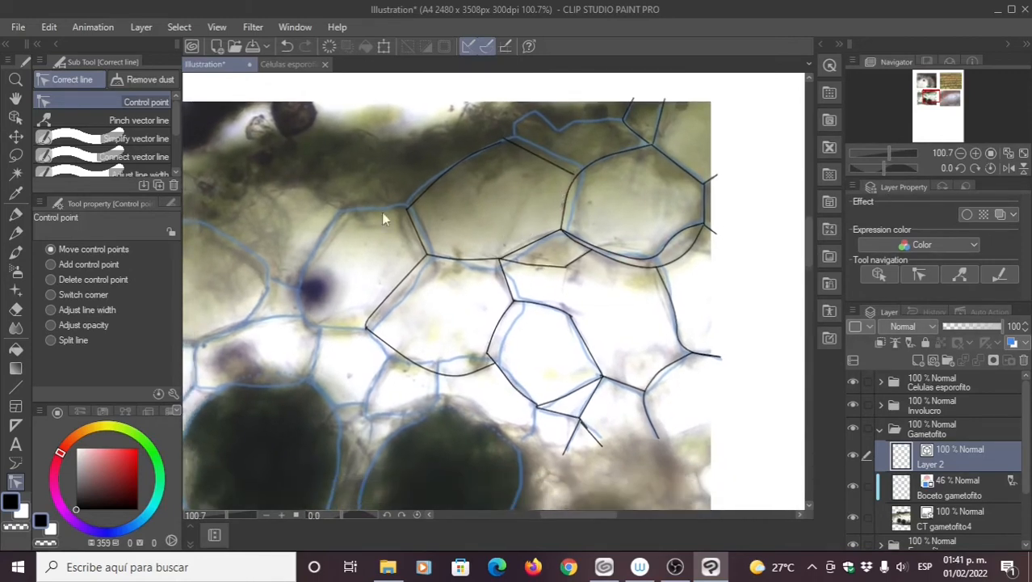
pyautogui.moveTo(393, 269); pyautogui.dragTo(418, 283)
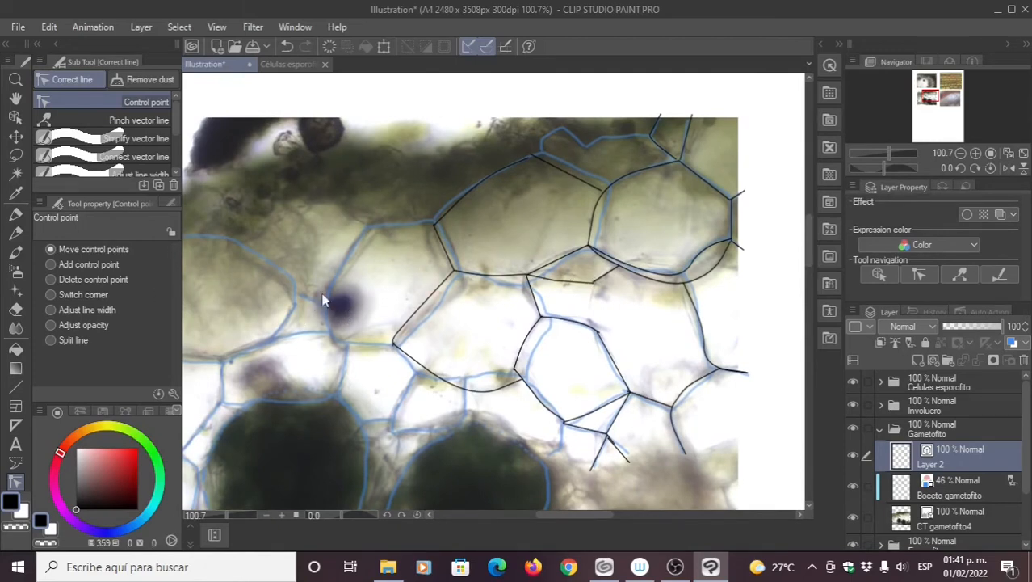
pyautogui.click(464, 204)
pyautogui.moveTo(412, 368); pyautogui.dragTo(519, 252)
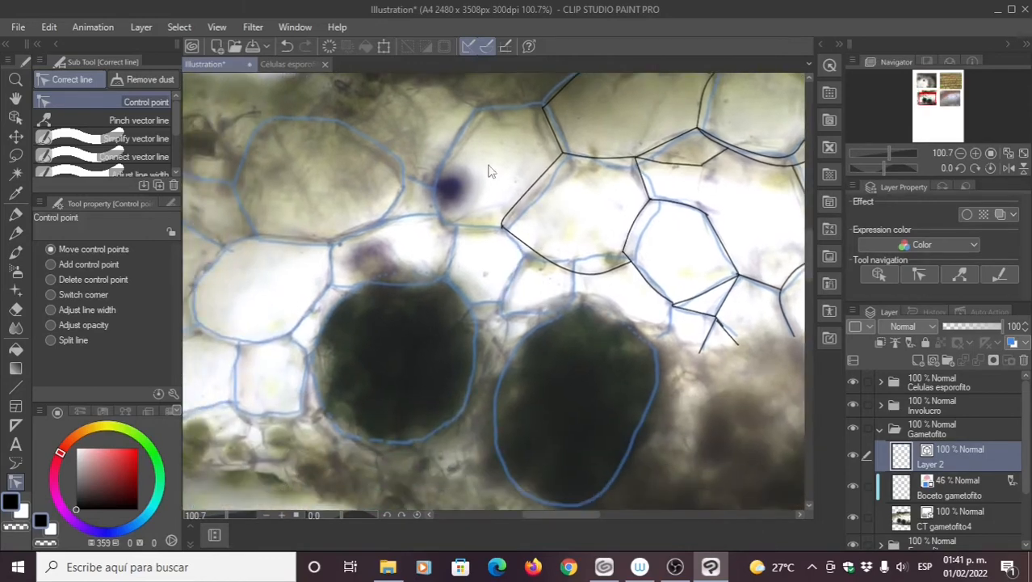
pyautogui.moveTo(567, 144); pyautogui.dragTo(480, 170)
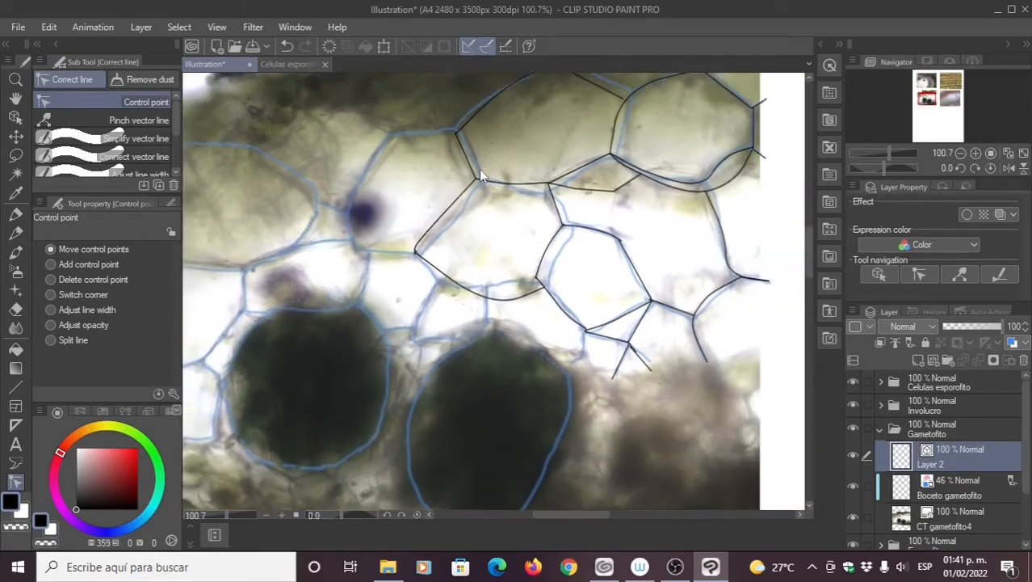
pyautogui.click(15, 214)
# Step: Zoom in on the dark-spot cell and ink its top edge along the sketch, redrawing once
pyautogui.scroll(5, 533, 225)
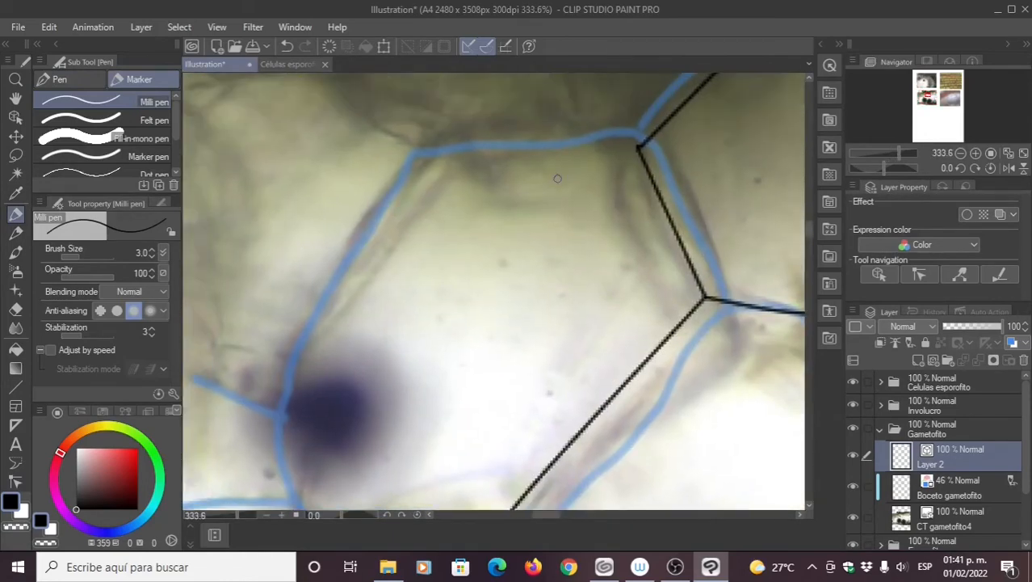
pyautogui.moveTo(557, 178)
pyautogui.mouseDown()
pyautogui.moveTo(680, 188)
pyautogui.moveTo(656, 173)
pyautogui.moveTo(497, 180)
pyautogui.moveTo(472, 191)
pyautogui.mouseUp()
pyautogui.moveTo(666, 198); pyautogui.dragTo(638, 203)
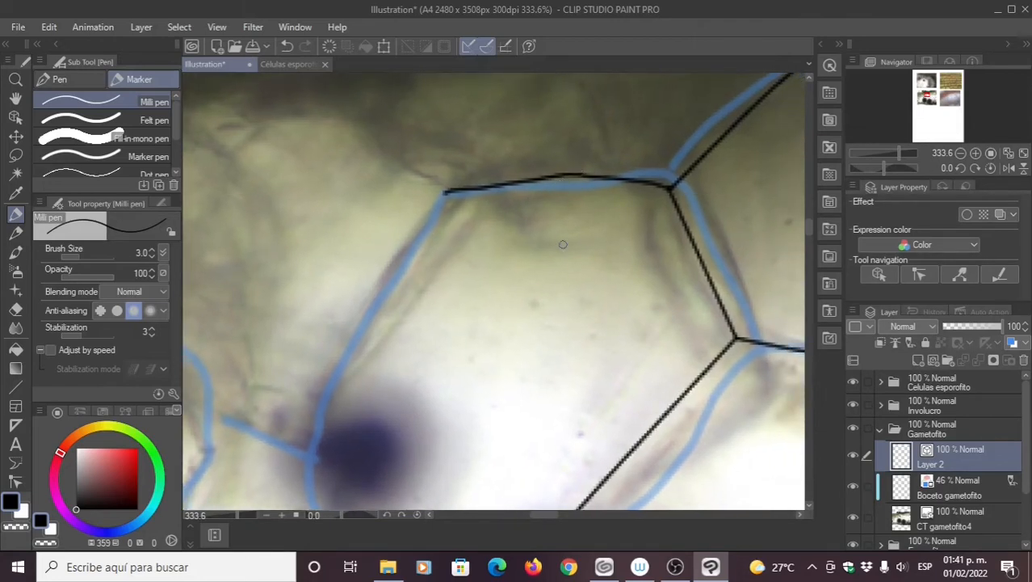
pyautogui.moveTo(584, 222); pyautogui.dragTo(600, 144)
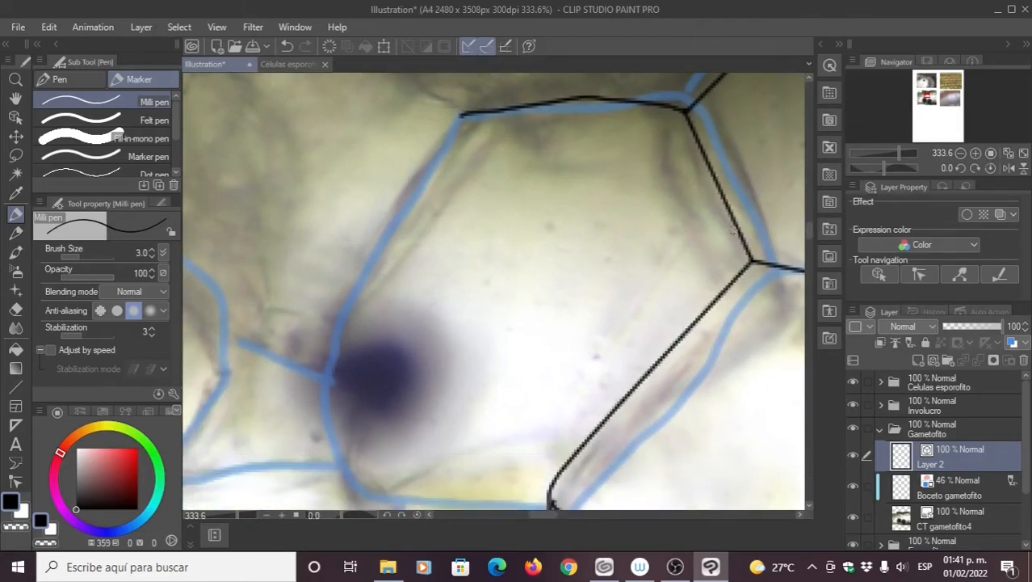
pyautogui.hotkey('ctrl', 'z')
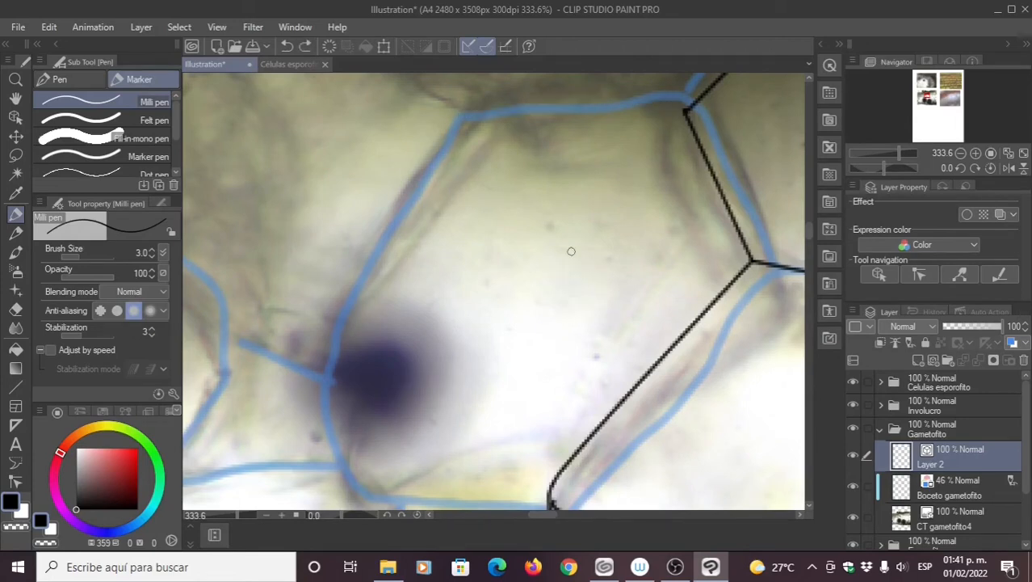
pyautogui.moveTo(685, 109)
pyautogui.mouseDown()
pyautogui.moveTo(615, 98)
pyautogui.moveTo(457, 121)
pyautogui.mouseUp()
pyautogui.moveTo(449, 216)
pyautogui.mouseDown()
pyautogui.moveTo(494, 138)
pyautogui.moveTo(450, 236)
pyautogui.mouseUp()
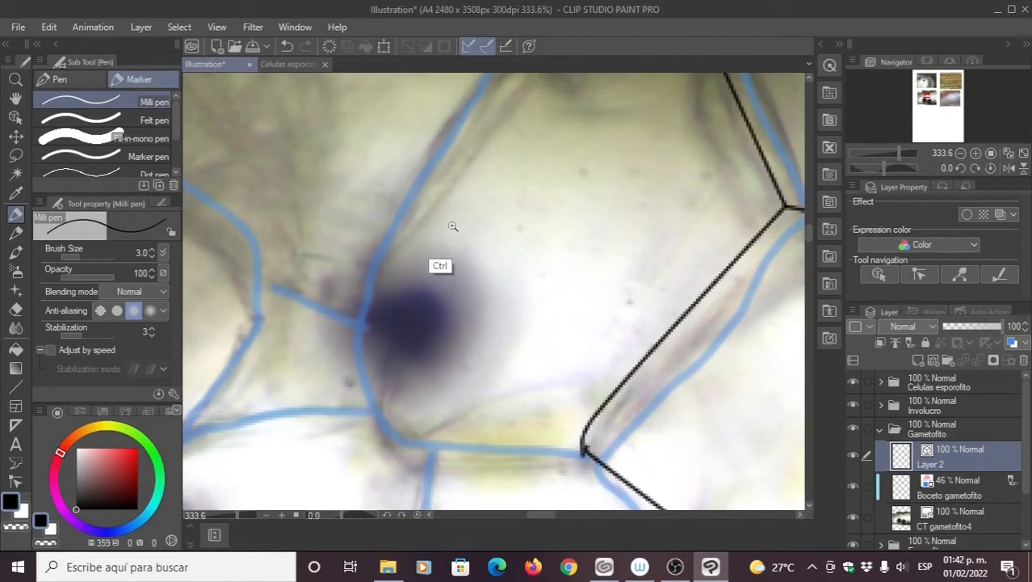
# Step: Ink the cell's left edge past the dark spot, then zoom out to check the outline
pyautogui.scroll(-2, 443, 232)
pyautogui.moveTo(480, 113)
pyautogui.mouseDown()
pyautogui.moveTo(401, 246)
pyautogui.moveTo(394, 306)
pyautogui.moveTo(401, 369)
pyautogui.moveTo(450, 390)
pyautogui.moveTo(365, 342)
pyautogui.moveTo(503, 365)
pyautogui.mouseUp()
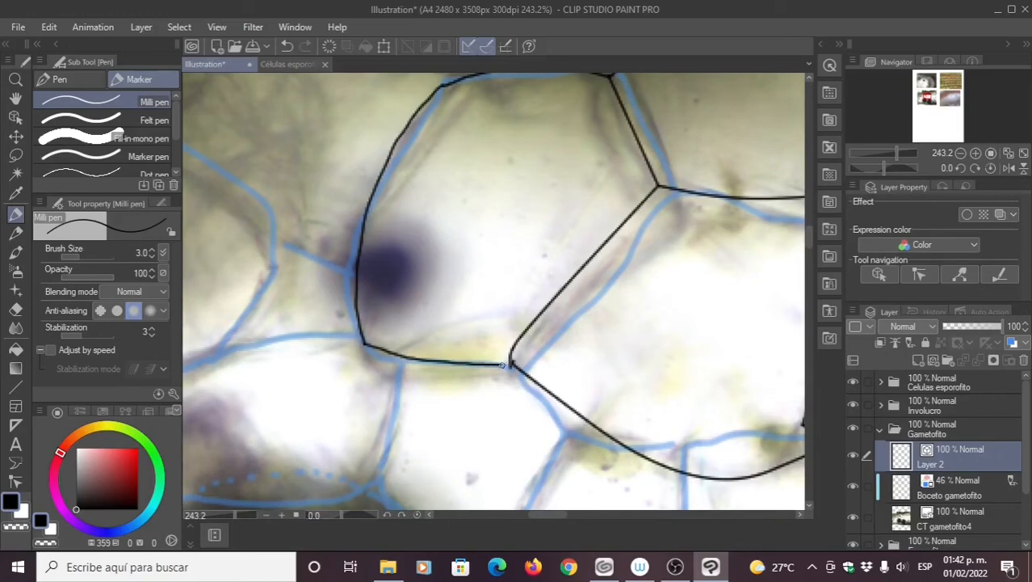
pyautogui.scroll(-4, 473, 279)
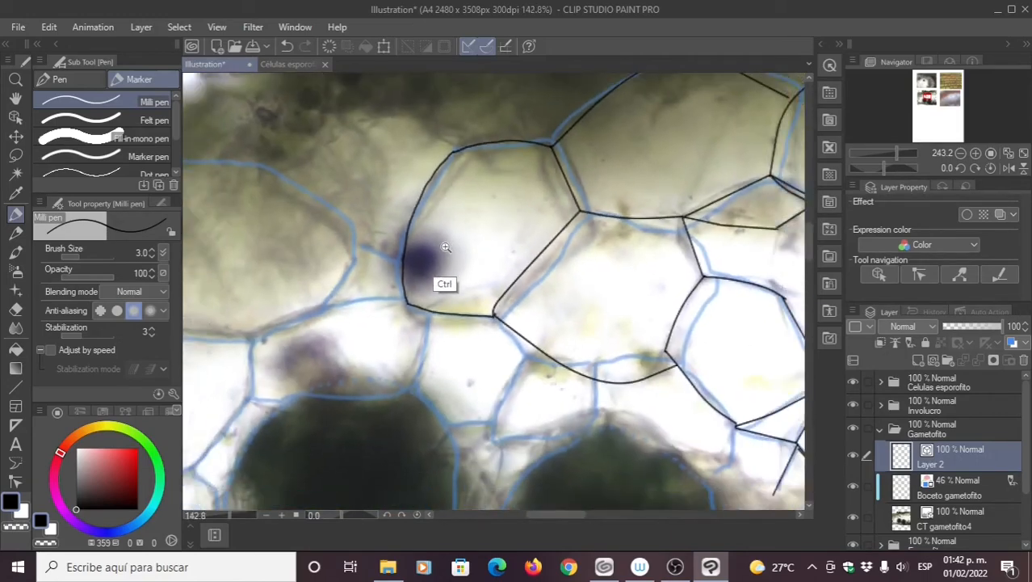
pyautogui.scroll(-2, 454, 245)
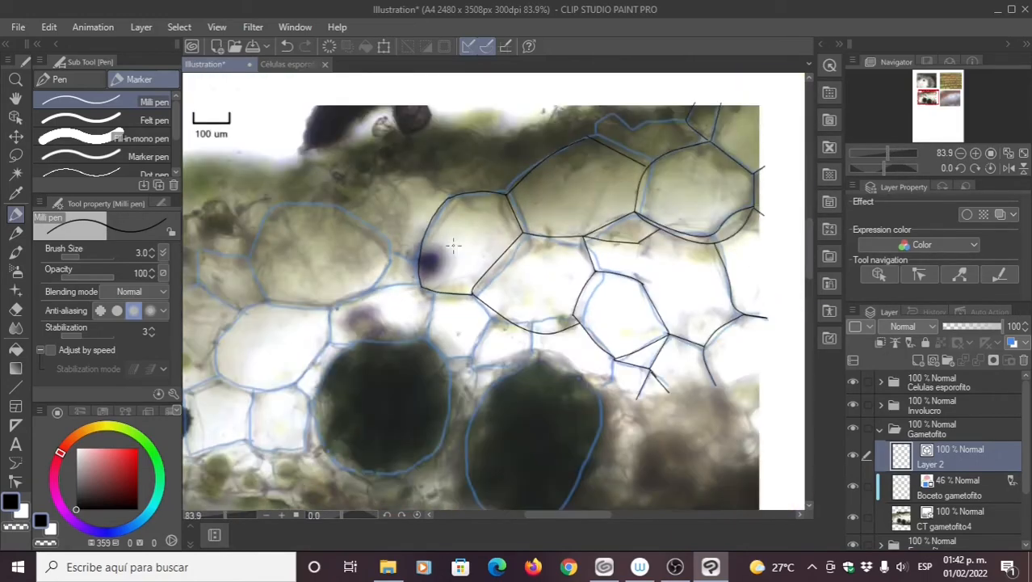
pyautogui.moveTo(620, 263); pyautogui.dragTo(617, 264)
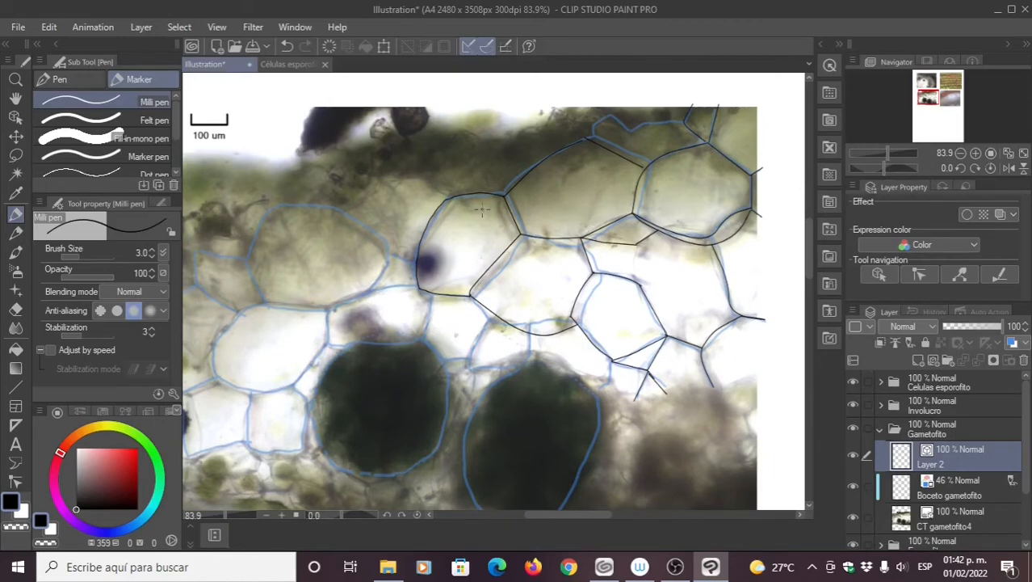
pyautogui.scroll(3, 481, 209)
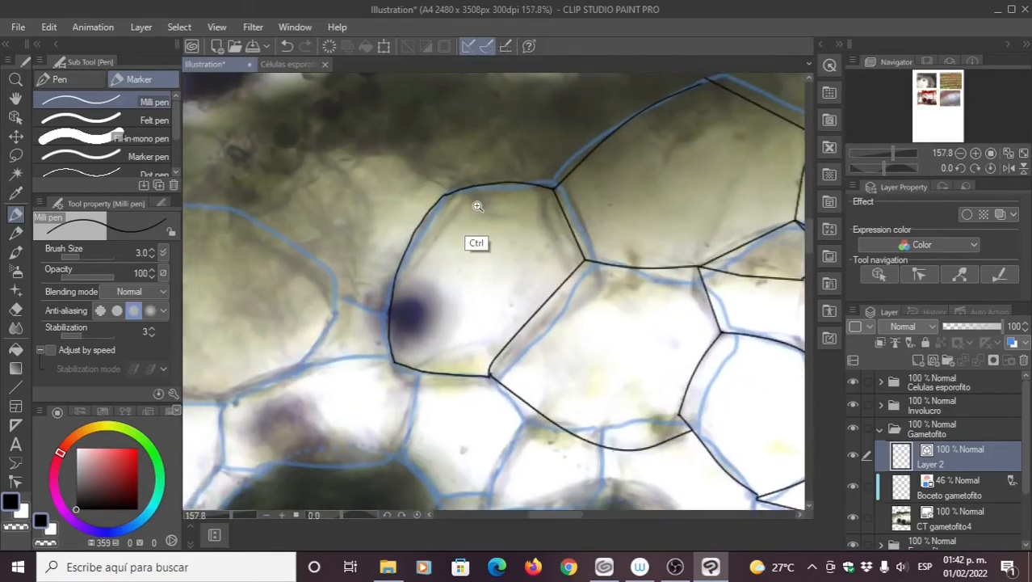
pyautogui.scroll(2, 477, 206)
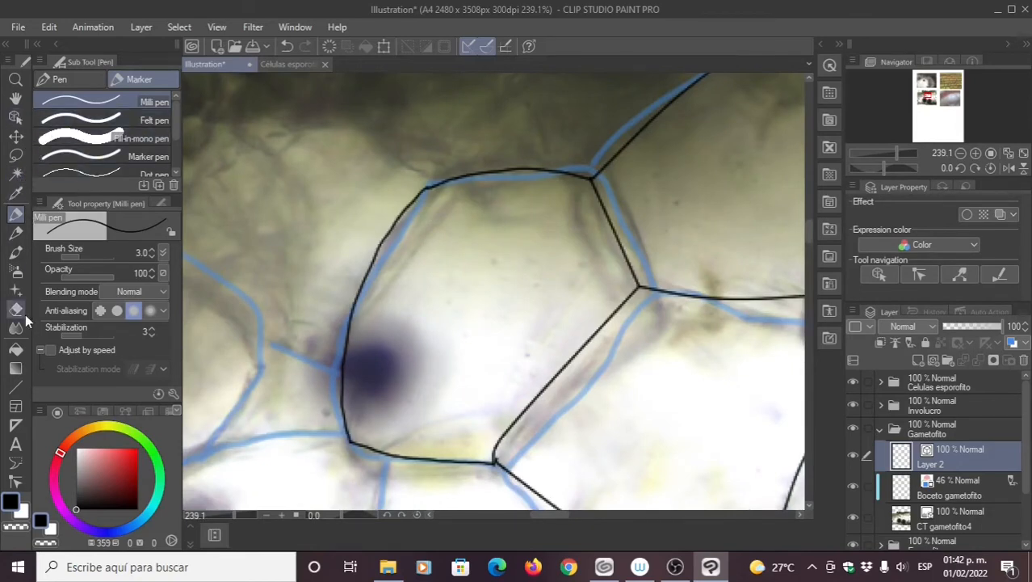
# Step: Smooth the cell's left edge with Simplify vector line at minimum strength, after undoing a too-strong pass
pyautogui.click(17, 480)
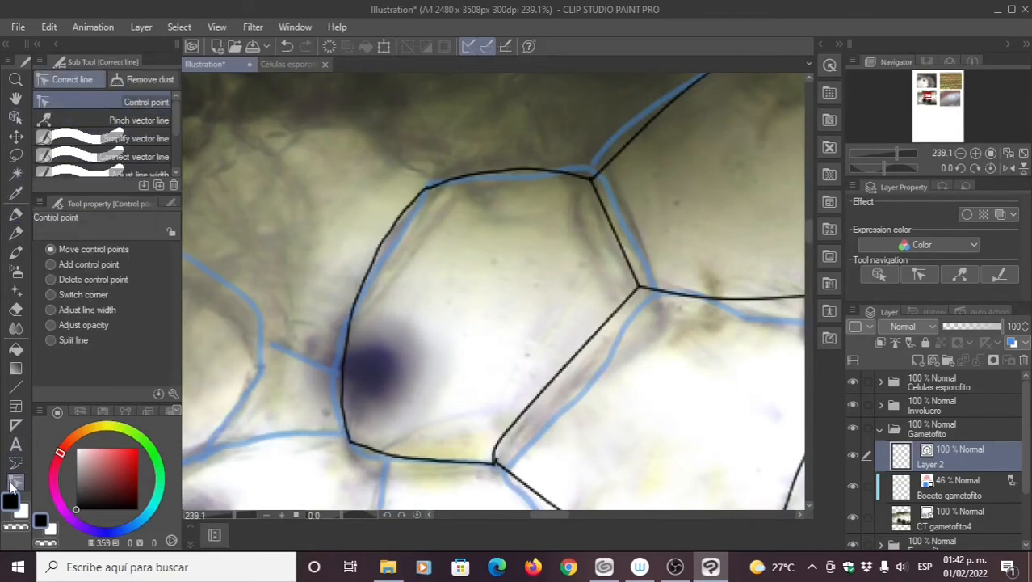
pyautogui.click(117, 139)
pyautogui.moveTo(400, 211); pyautogui.dragTo(370, 315)
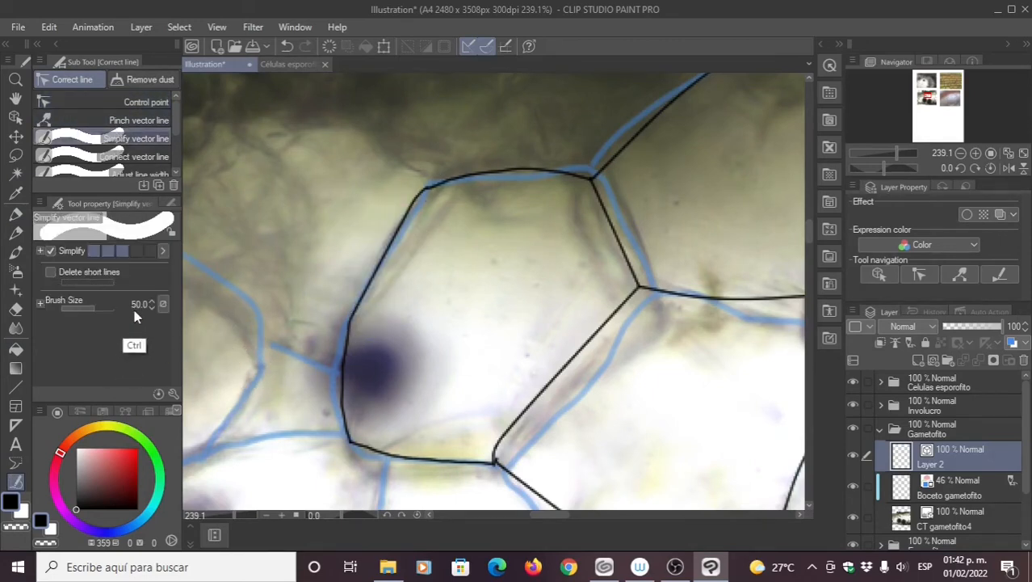
pyautogui.hotkey('ctrl', 'z')
pyautogui.click(94, 250)
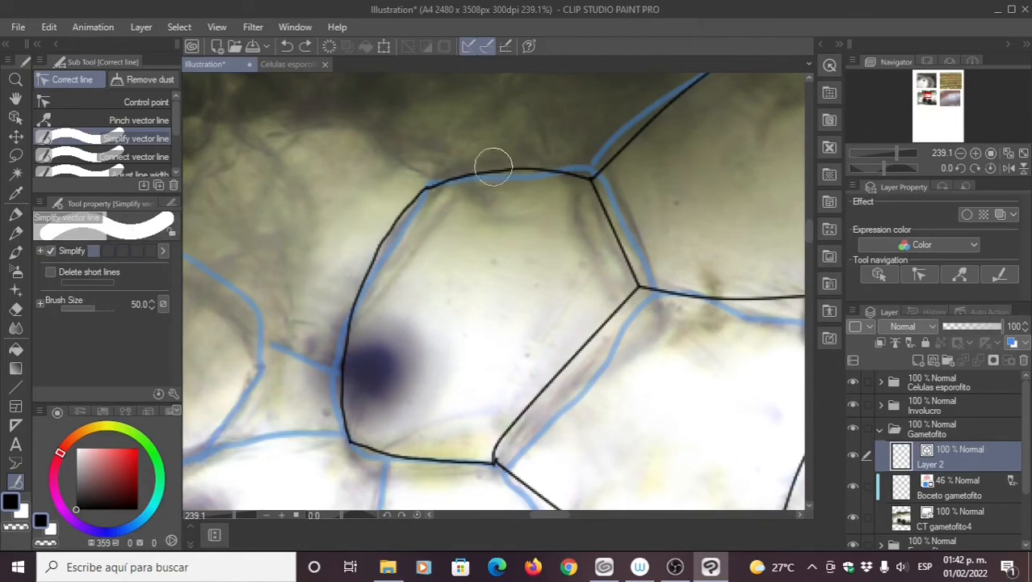
pyautogui.moveTo(491, 164)
pyautogui.mouseDown()
pyautogui.moveTo(368, 270)
pyautogui.moveTo(346, 345)
pyautogui.mouseUp()
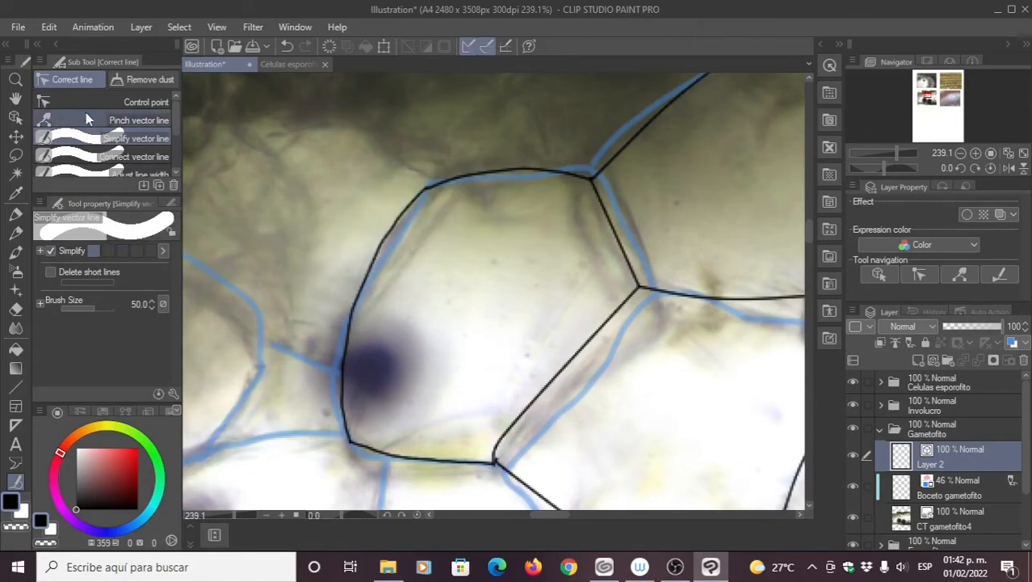
pyautogui.click(113, 103)
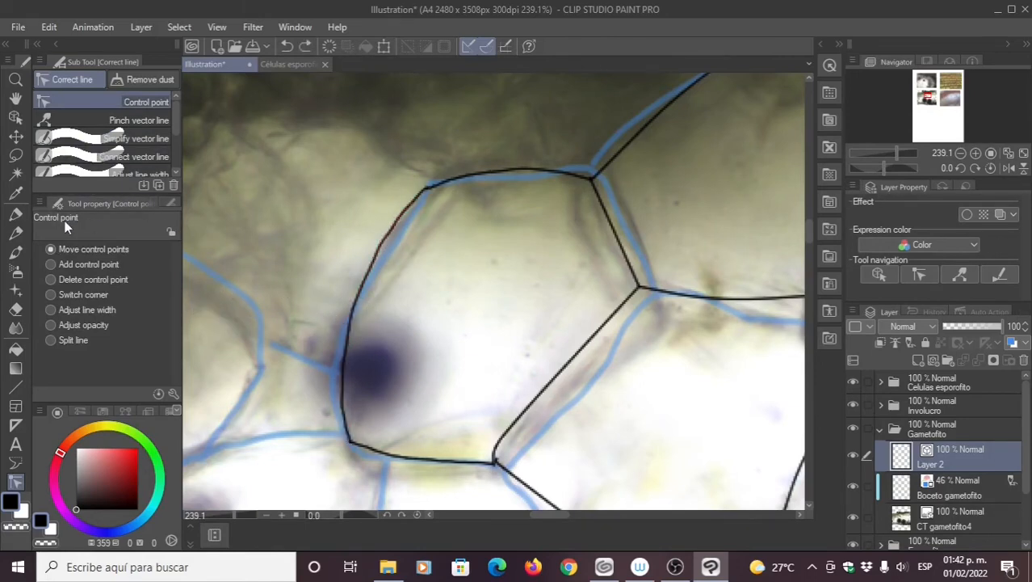
# Step: Return to the Milli pen and pan down to the untraced lower cells
pyautogui.click(18, 214)
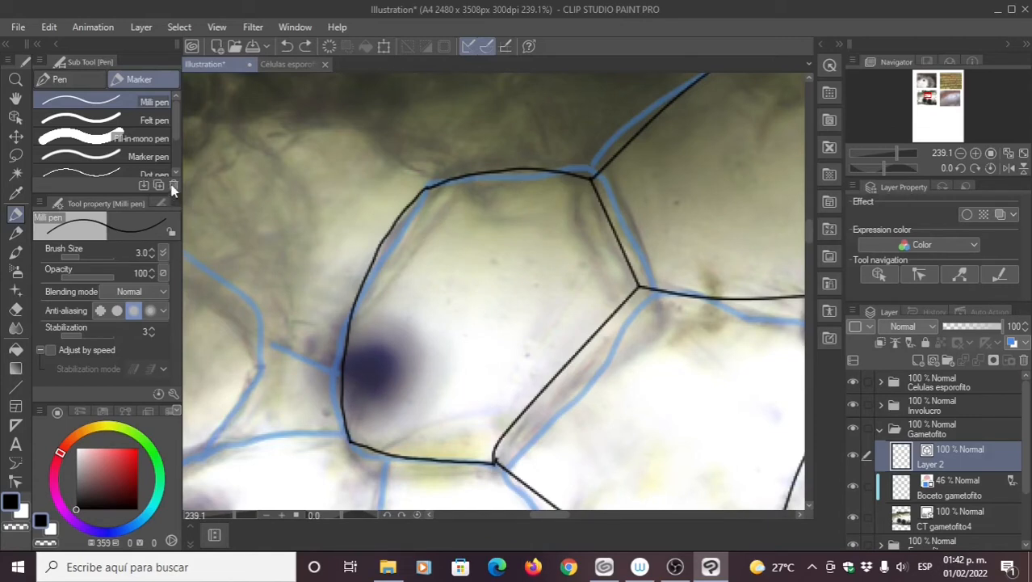
pyautogui.click(15, 482)
pyautogui.click(99, 138)
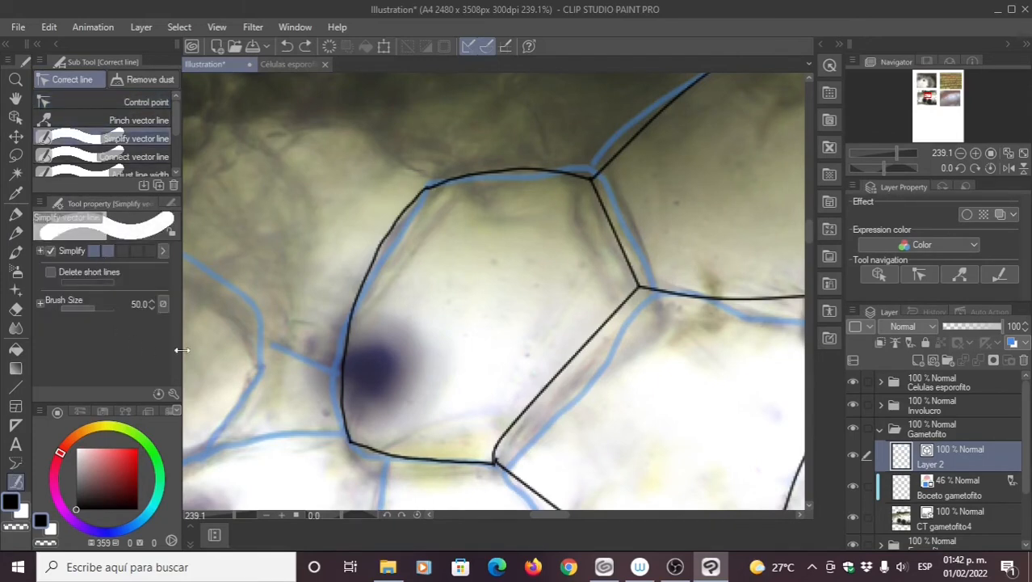
pyautogui.click(15, 216)
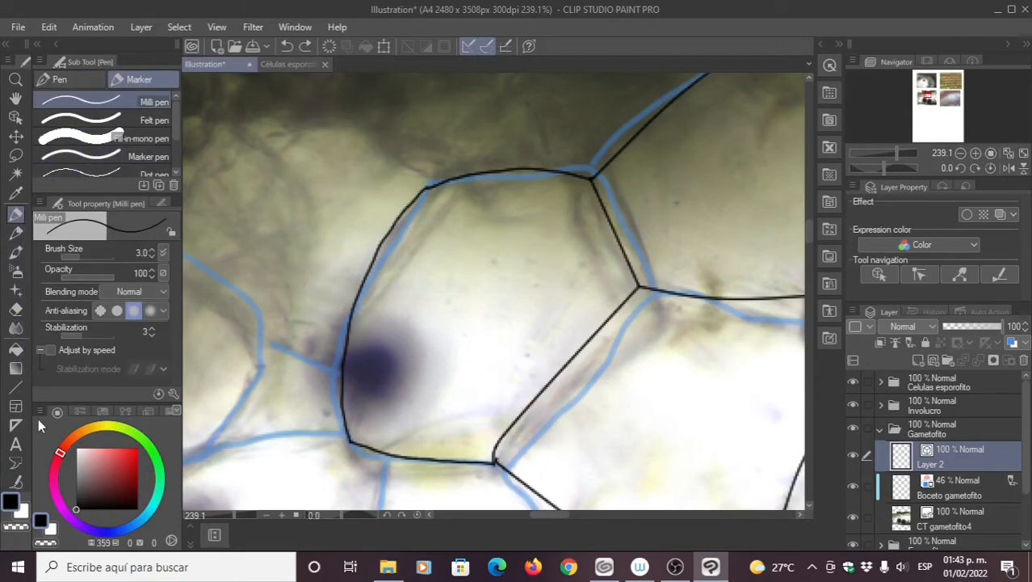
pyautogui.moveTo(312, 348); pyautogui.dragTo(352, 283)
pyautogui.moveTo(305, 368)
pyautogui.mouseDown()
pyautogui.moveTo(367, 342)
pyautogui.moveTo(390, 269)
pyautogui.mouseUp()
pyautogui.moveTo(382, 306); pyautogui.dragTo(381, 245)
pyautogui.moveTo(427, 327)
pyautogui.mouseDown()
pyautogui.moveTo(420, 267)
pyautogui.moveTo(416, 282)
pyautogui.moveTo(404, 255)
pyautogui.mouseUp()
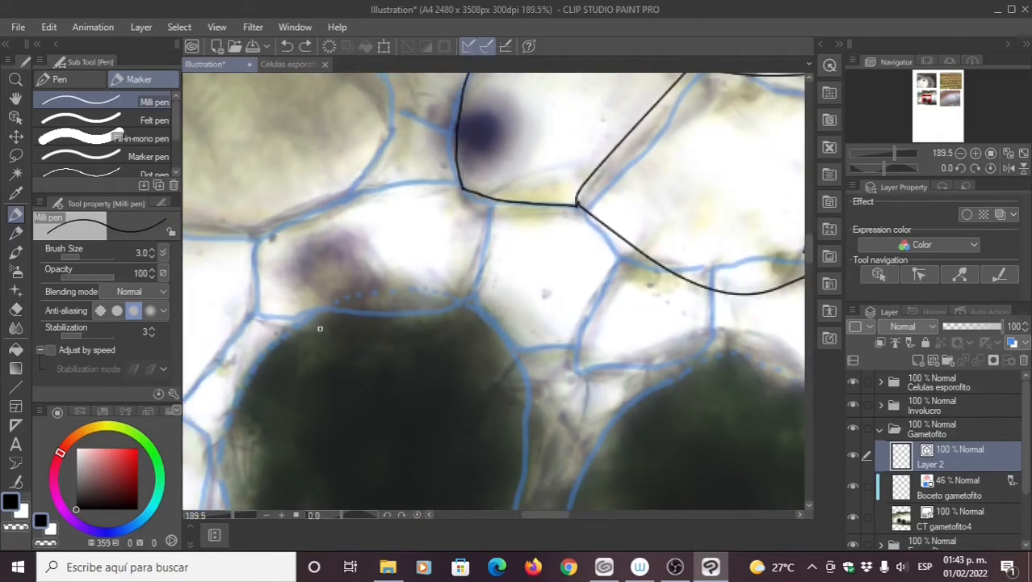
# Step: Trace the cell's upper wall with the Milli pen at Stabilization 25, redrawing until smooth
pyautogui.moveTo(485, 361)
pyautogui.mouseDown()
pyautogui.moveTo(493, 387)
pyautogui.moveTo(620, 472)
pyautogui.mouseUp()
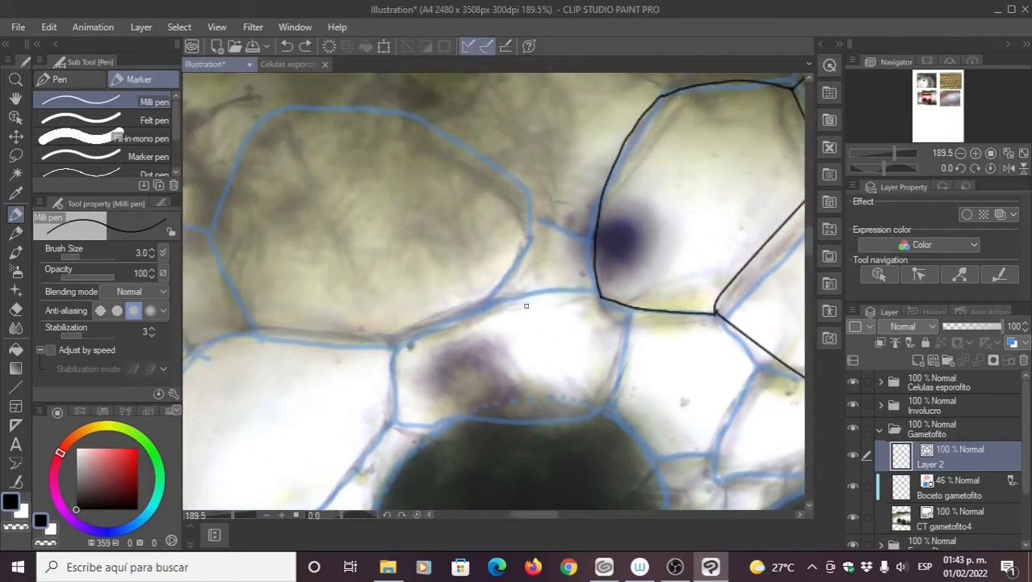
pyautogui.moveTo(525, 305); pyautogui.dragTo(545, 353)
pyautogui.moveTo(548, 265)
pyautogui.mouseDown()
pyautogui.moveTo(479, 198)
pyautogui.moveTo(398, 170)
pyautogui.moveTo(334, 168)
pyautogui.moveTo(297, 184)
pyautogui.moveTo(245, 278)
pyautogui.mouseUp()
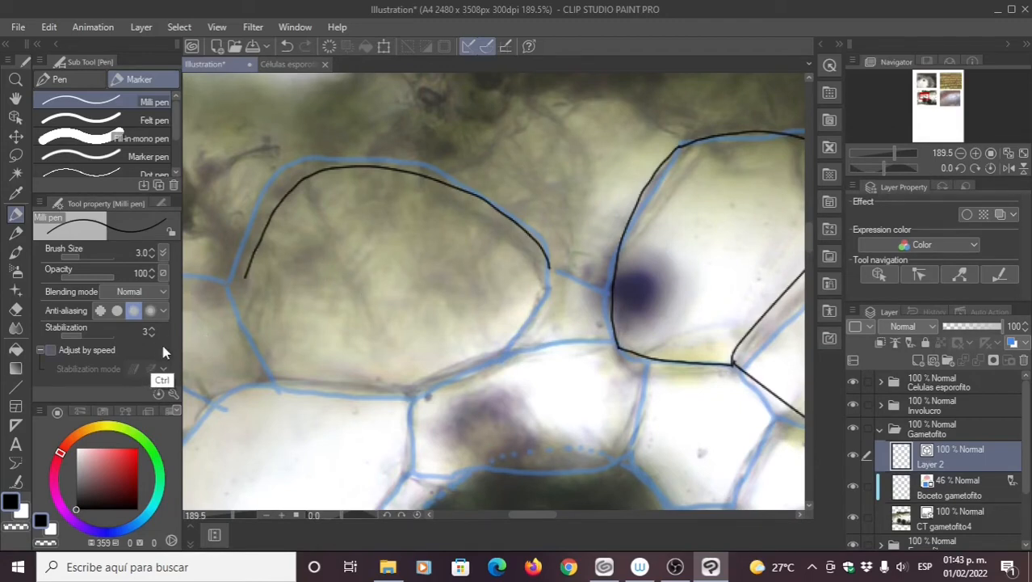
pyautogui.hotkey('ctrl', 'z')
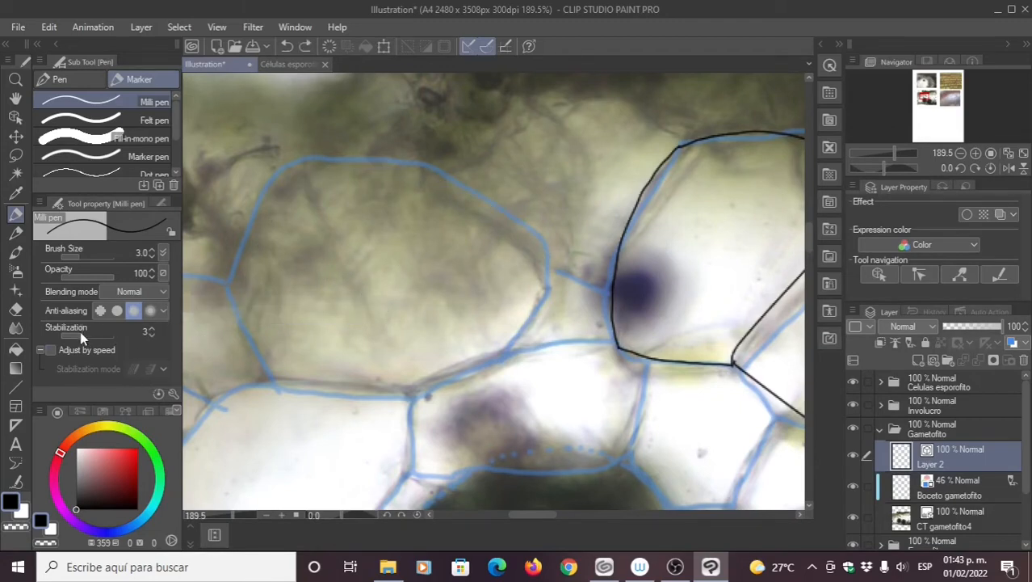
pyautogui.moveTo(82, 332); pyautogui.dragTo(104, 340)
pyautogui.moveTo(550, 261)
pyautogui.mouseDown()
pyautogui.moveTo(461, 194)
pyautogui.moveTo(406, 175)
pyautogui.moveTo(331, 173)
pyautogui.moveTo(276, 196)
pyautogui.moveTo(236, 242)
pyautogui.moveTo(224, 293)
pyautogui.mouseUp()
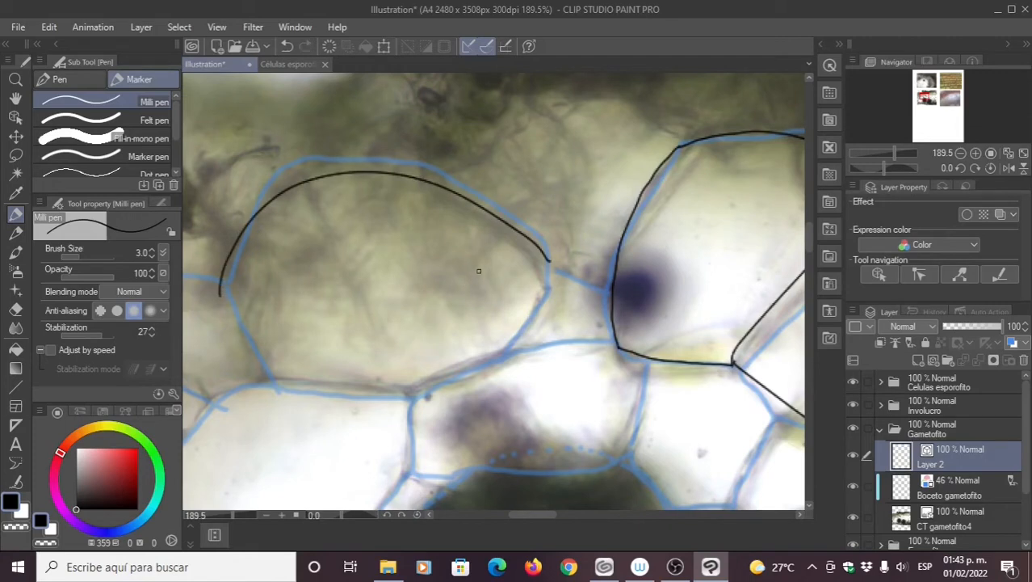
pyautogui.hotkey('ctrl', 'z')
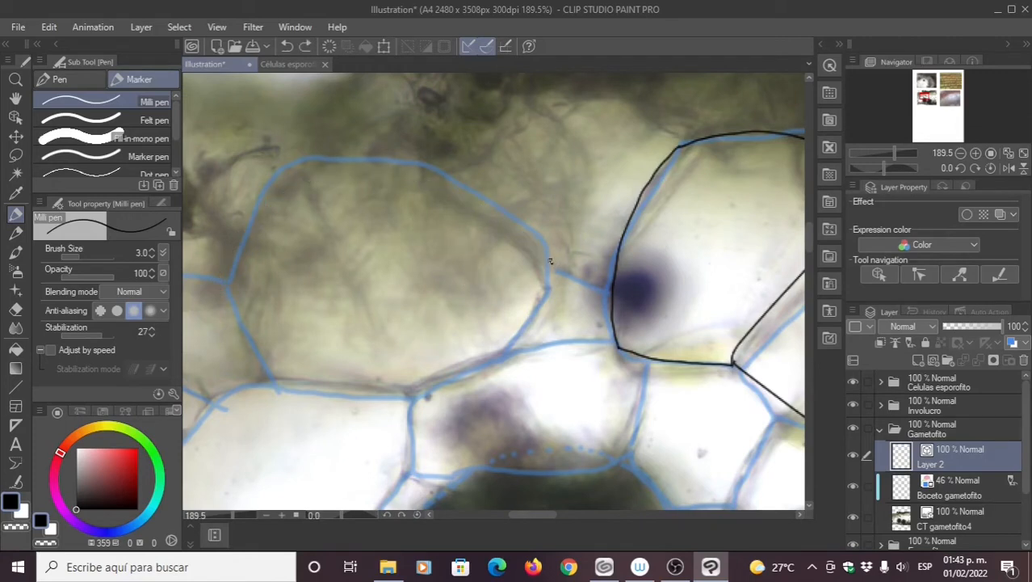
pyautogui.moveTo(550, 260)
pyautogui.mouseDown()
pyautogui.moveTo(476, 189)
pyautogui.moveTo(394, 159)
pyautogui.moveTo(309, 158)
pyautogui.moveTo(251, 204)
pyautogui.moveTo(231, 285)
pyautogui.mouseUp()
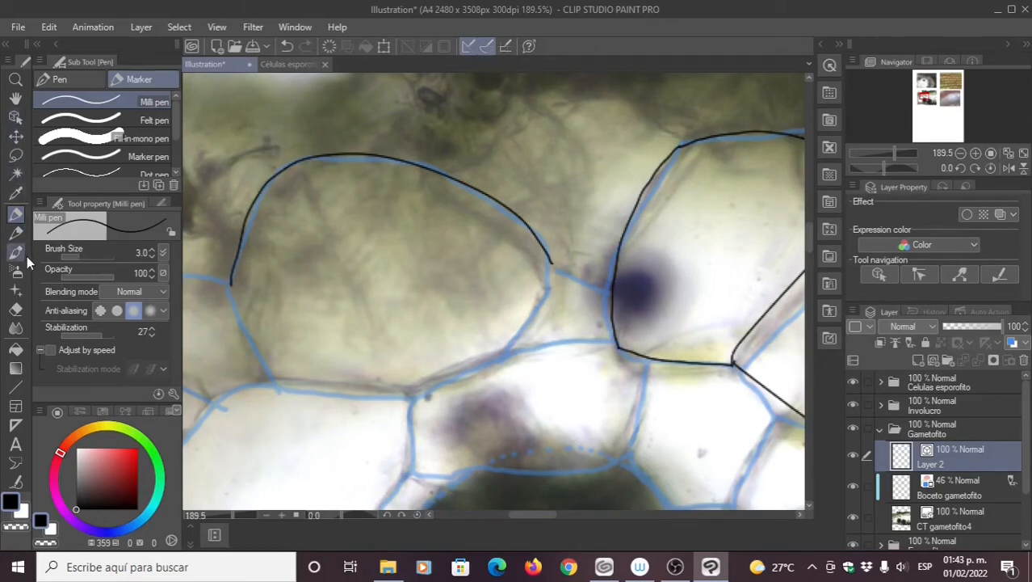
# Step: Set Stabilization back to 3 and draw a curved inner line below the top wall
pyautogui.click(16, 482)
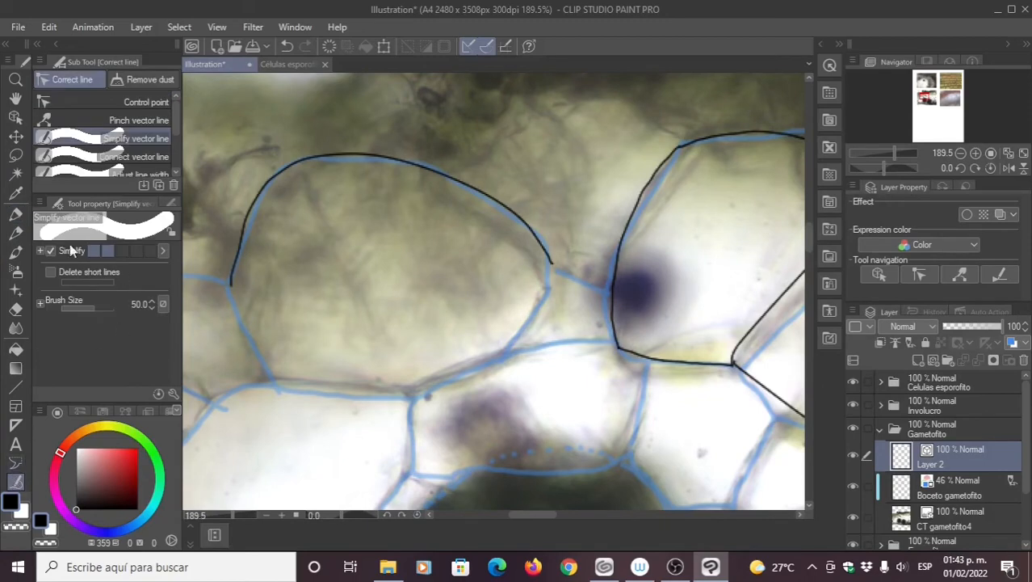
pyautogui.click(116, 109)
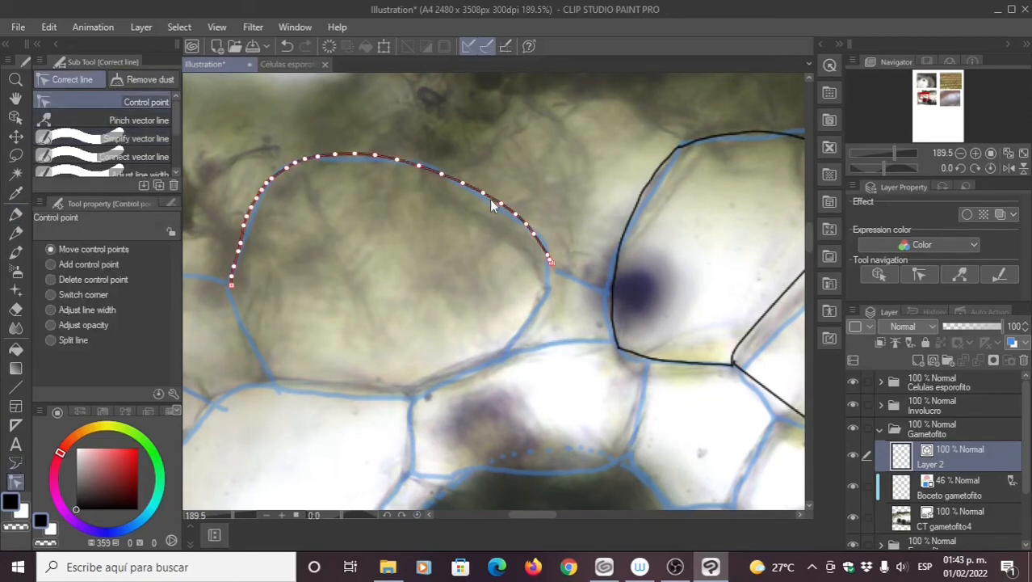
pyautogui.click(15, 216)
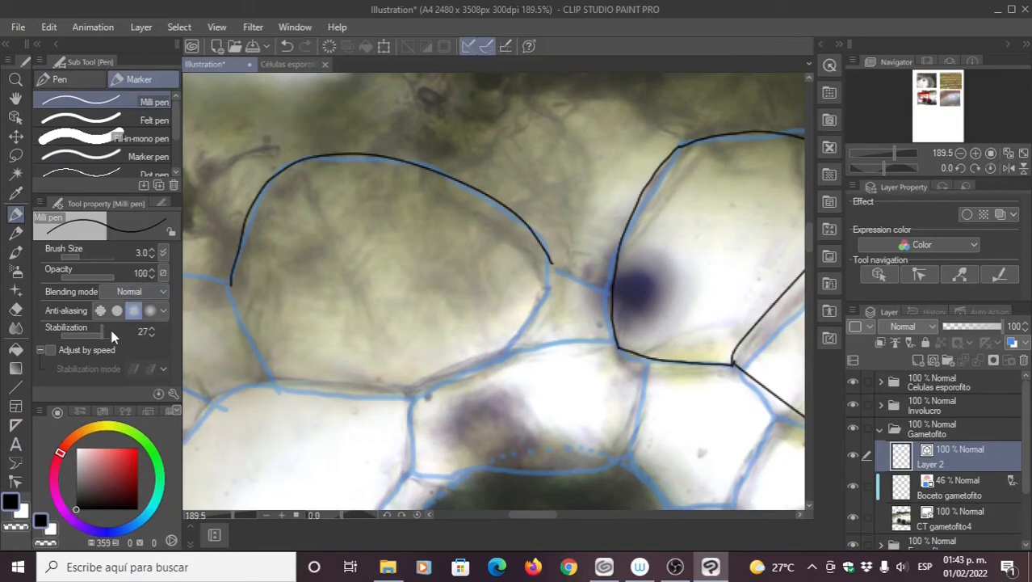
pyautogui.click(141, 332)
pyautogui.write('3')
pyautogui.press('Return')
pyautogui.moveTo(541, 276)
pyautogui.mouseDown()
pyautogui.moveTo(480, 233)
pyautogui.moveTo(384, 194)
pyautogui.moveTo(307, 223)
pyautogui.moveTo(257, 311)
pyautogui.mouseUp()
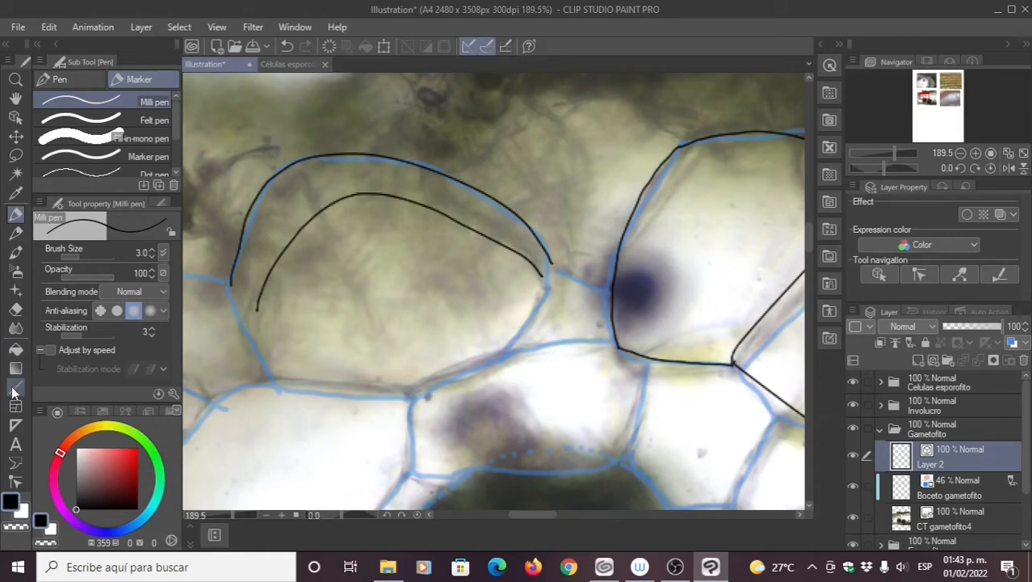
pyautogui.click(15, 482)
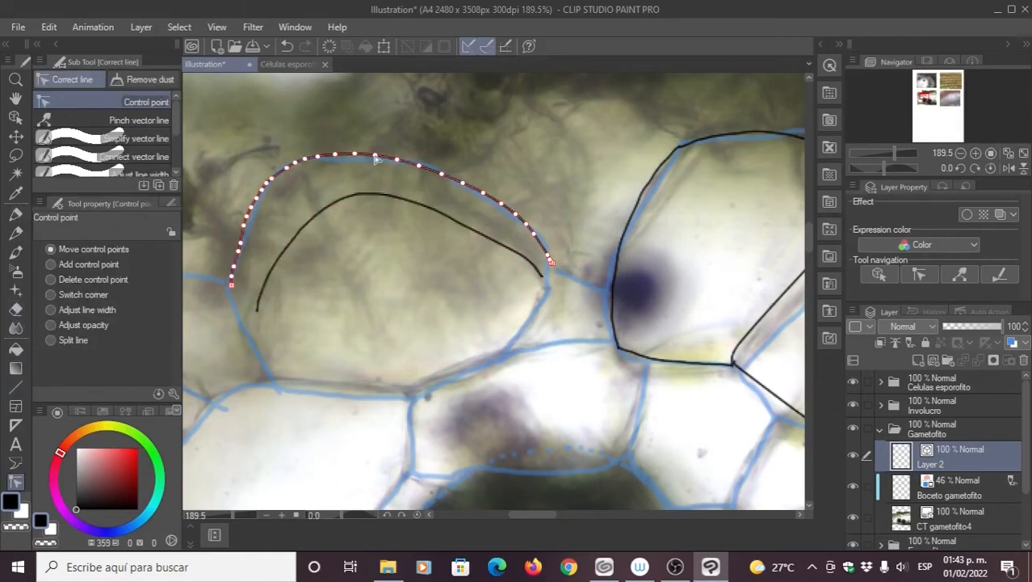
# Step: Zoom to 322.6% and ink the remaining cell walls up to the top junction and leftward
pyautogui.click(15, 214)
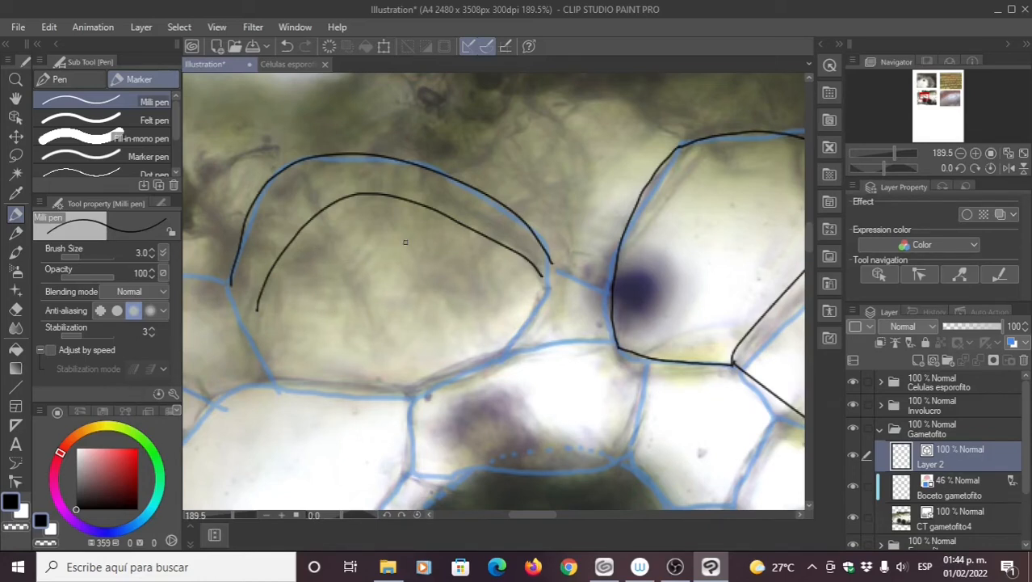
pyautogui.moveTo(421, 252); pyautogui.dragTo(380, 243)
pyautogui.hotkey('ctrl', 'z')
pyautogui.moveTo(523, 350)
pyautogui.mouseDown()
pyautogui.moveTo(529, 322)
pyautogui.moveTo(584, 272)
pyautogui.moveTo(704, 256)
pyautogui.moveTo(564, 253)
pyautogui.moveTo(458, 276)
pyautogui.moveTo(377, 320)
pyautogui.moveTo(351, 367)
pyautogui.moveTo(350, 467)
pyautogui.moveTo(567, 474)
pyautogui.moveTo(692, 447)
pyautogui.moveTo(746, 373)
pyautogui.moveTo(755, 276)
pyautogui.mouseUp()
pyautogui.moveTo(433, 362)
pyautogui.mouseDown()
pyautogui.moveTo(484, 386)
pyautogui.moveTo(587, 380)
pyautogui.mouseUp()
pyautogui.moveTo(527, 346)
pyautogui.mouseDown()
pyautogui.moveTo(245, 323)
pyautogui.moveTo(233, 288)
pyautogui.moveTo(241, 211)
pyautogui.mouseUp()
# Step: Pan toward the neighbouring cell and try two wall strokes, undoing both
pyautogui.scroll(2, 446, 364)
pyautogui.scroll(1, 435, 357)
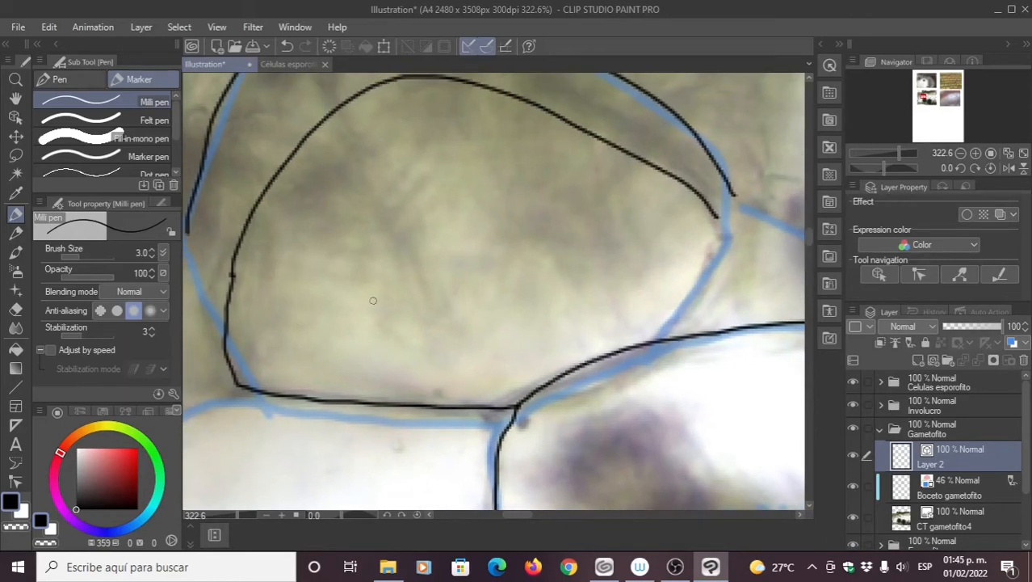
pyautogui.moveTo(433, 247); pyautogui.dragTo(486, 271)
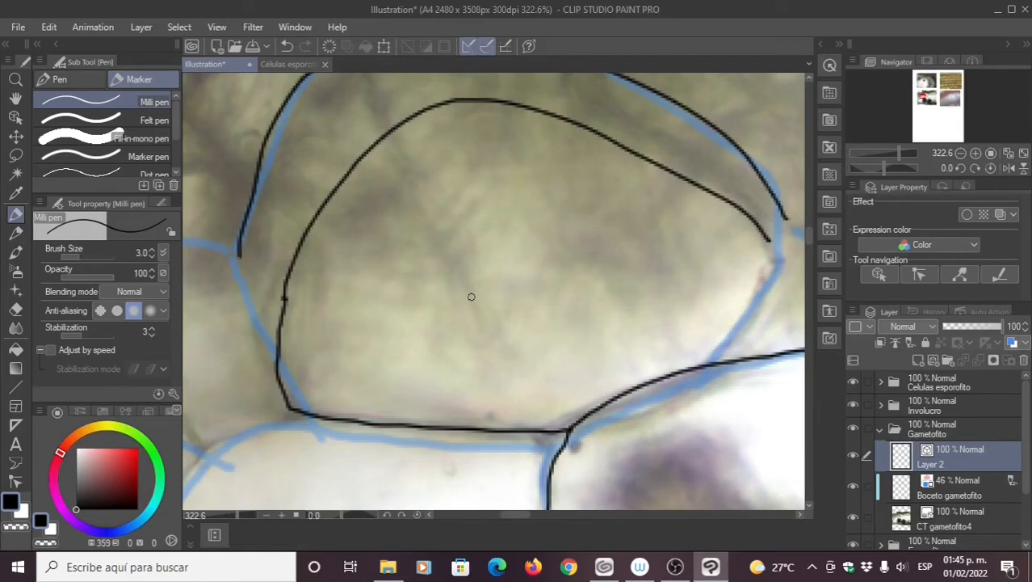
pyautogui.moveTo(433, 317); pyautogui.dragTo(536, 282)
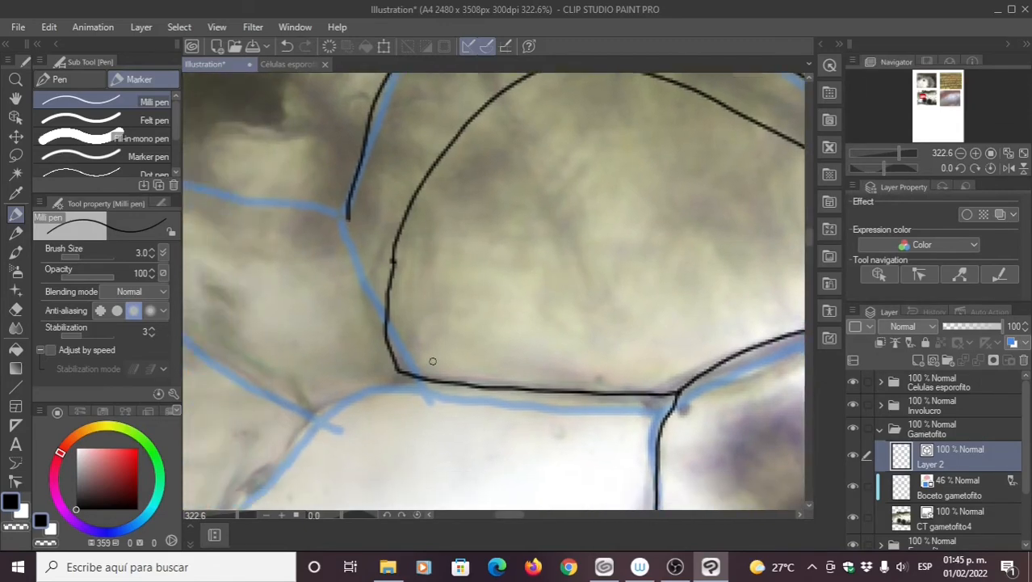
pyautogui.moveTo(342, 418); pyautogui.dragTo(511, 316)
pyautogui.moveTo(465, 198); pyautogui.dragTo(498, 256)
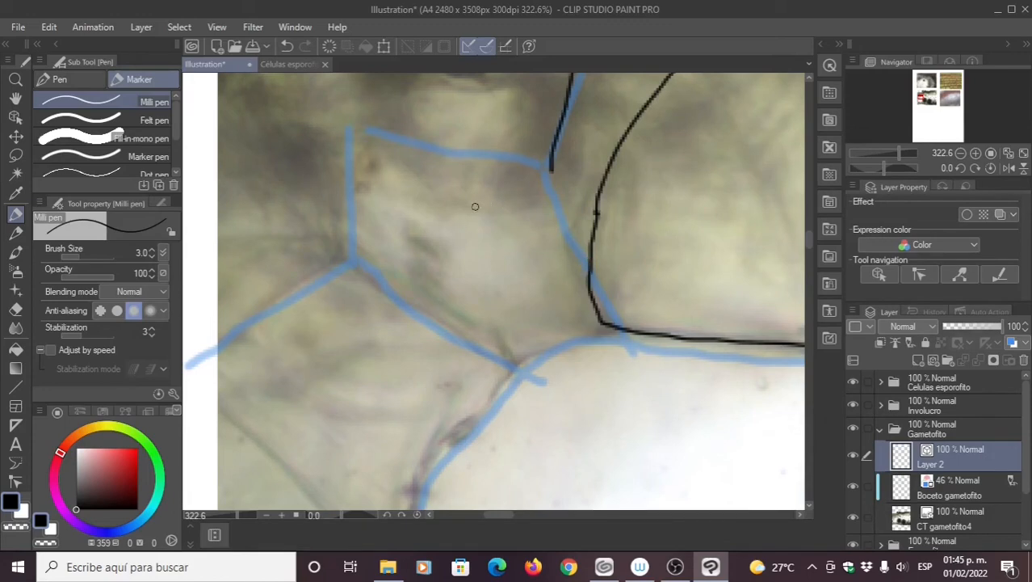
pyautogui.scroll(-2, 501, 287)
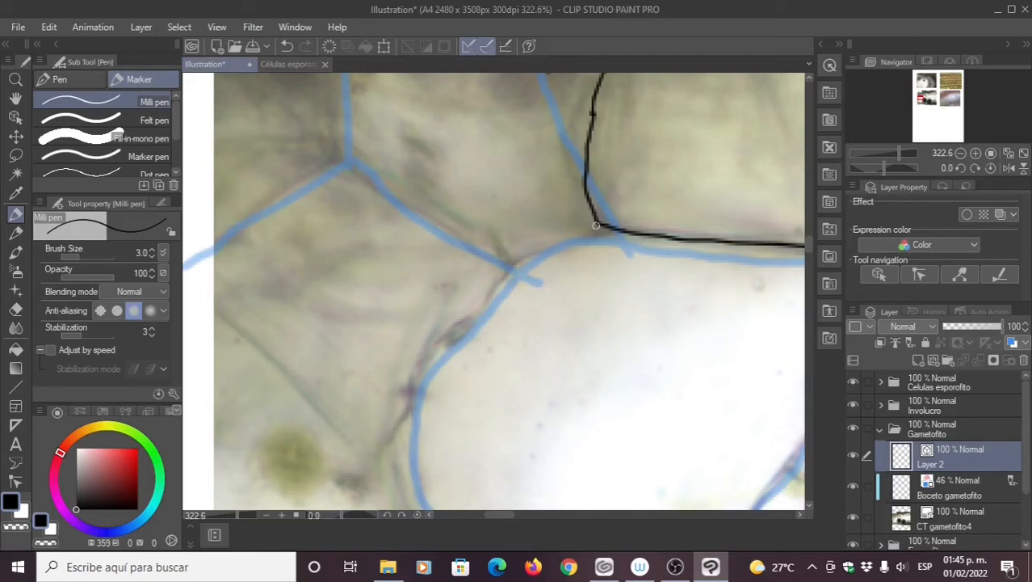
pyautogui.moveTo(596, 226); pyautogui.dragTo(511, 245)
pyautogui.hotkey('ctrl', 'z')
pyautogui.moveTo(393, 135)
pyautogui.mouseDown()
pyautogui.moveTo(398, 194)
pyautogui.moveTo(437, 303)
pyautogui.moveTo(492, 364)
pyautogui.mouseUp()
pyautogui.hotkey('ctrl', 'z')
# Step: Test diagonal strokes with the fine pen and a bolder pressure-sensitive pen, undoing them
pyautogui.moveTo(277, 232); pyautogui.dragTo(316, 275)
pyautogui.moveTo(282, 201); pyautogui.dragTo(359, 283)
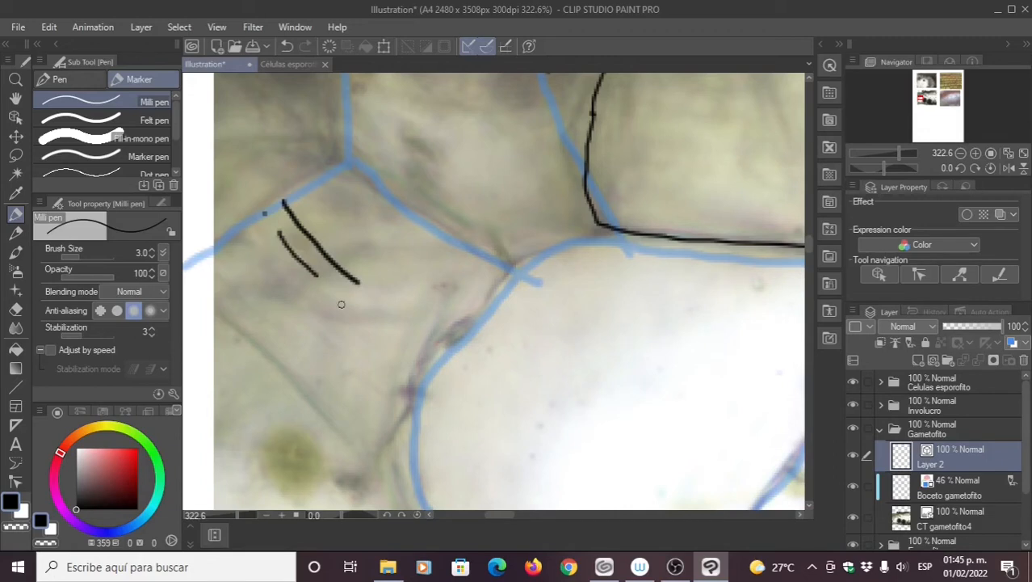
pyautogui.moveTo(312, 152); pyautogui.dragTo(442, 307)
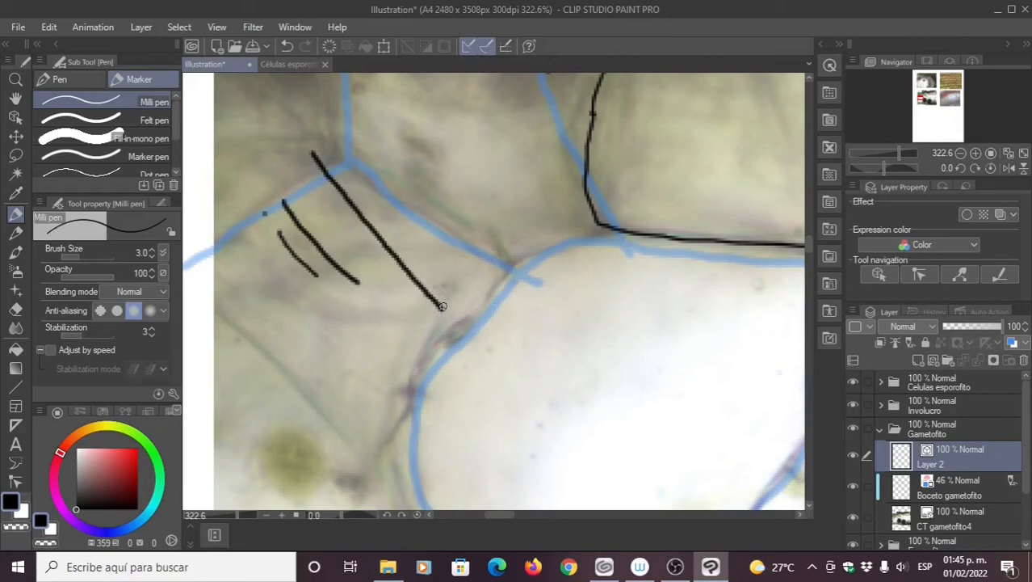
pyautogui.hotkey('ctrl', 'z')
pyautogui.hotkey('ctrl', 'z')
pyautogui.hotkey('ctrl', 'z')
pyautogui.hotkey('ctrl', 'z')
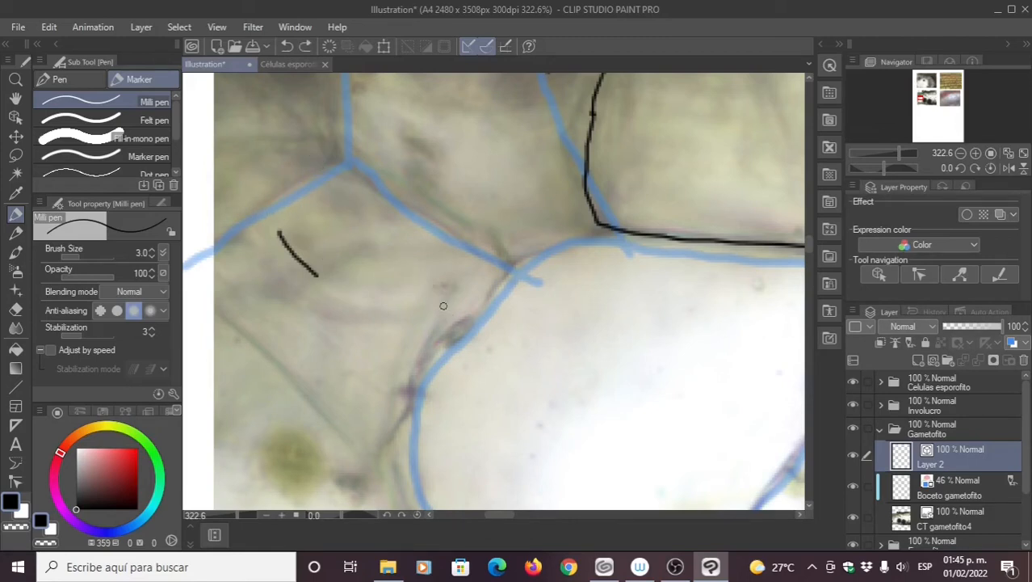
pyautogui.click(46, 81)
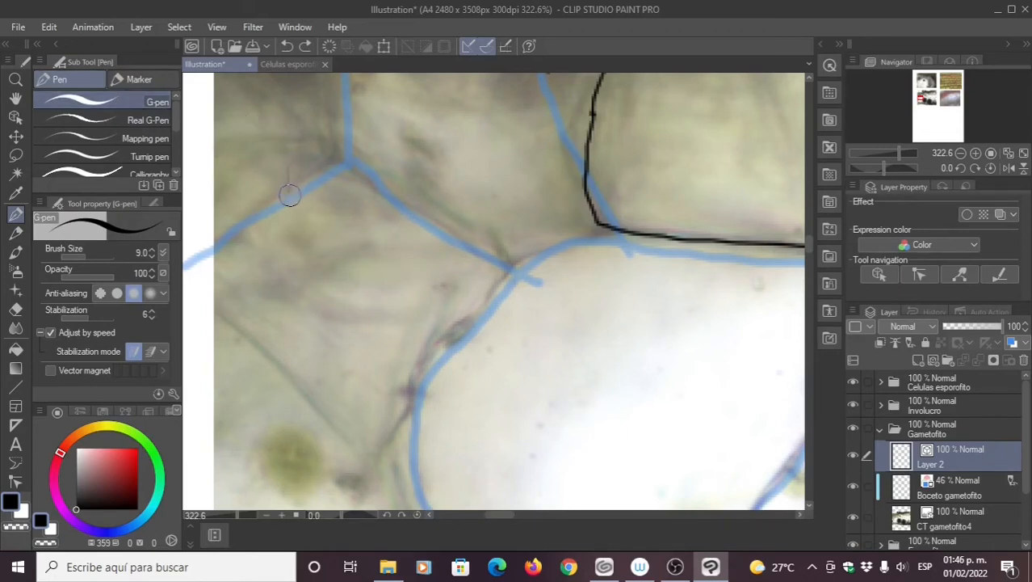
pyautogui.moveTo(309, 208)
pyautogui.mouseDown()
pyautogui.moveTo(302, 256)
pyautogui.moveTo(310, 270)
pyautogui.moveTo(363, 289)
pyautogui.moveTo(389, 346)
pyautogui.moveTo(477, 426)
pyautogui.moveTo(502, 338)
pyautogui.mouseUp()
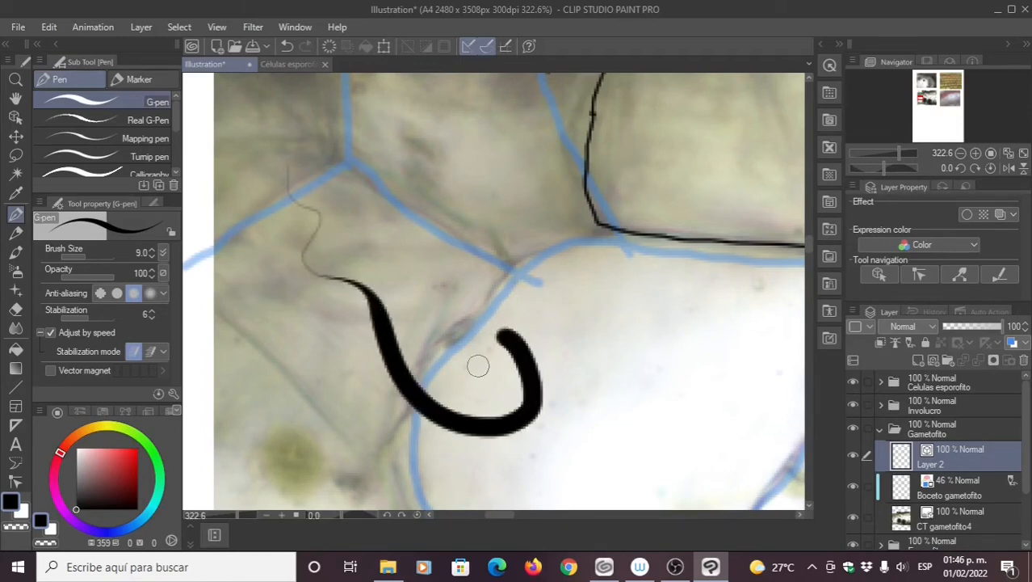
pyautogui.moveTo(352, 128)
pyautogui.mouseDown()
pyautogui.moveTo(420, 203)
pyautogui.moveTo(511, 271)
pyautogui.mouseUp()
pyautogui.hotkey('ctrl', 'z')
pyautogui.hotkey('ctrl', 'z')
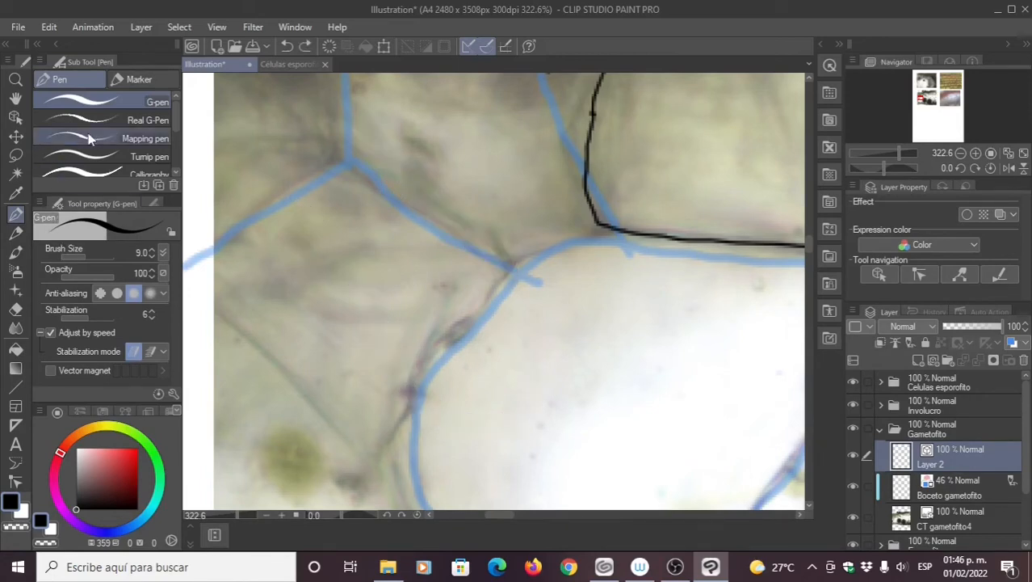
# Step: Back on the fine inking pen, trial sizes 2.0 and 3, then set 2.5, undoing test strokes
pyautogui.click(122, 79)
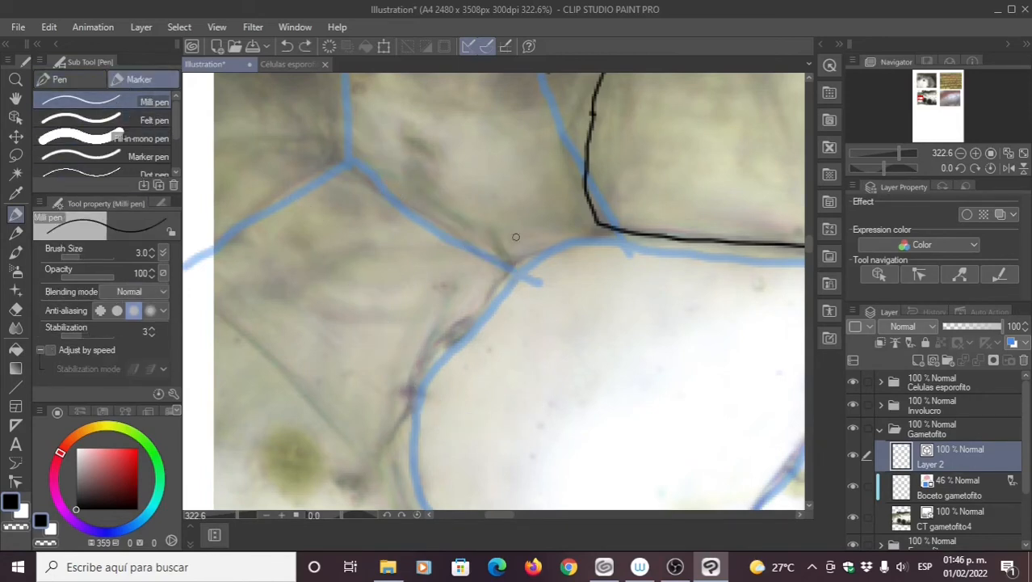
pyautogui.click(152, 255)
pyautogui.moveTo(596, 225); pyautogui.dragTo(456, 320)
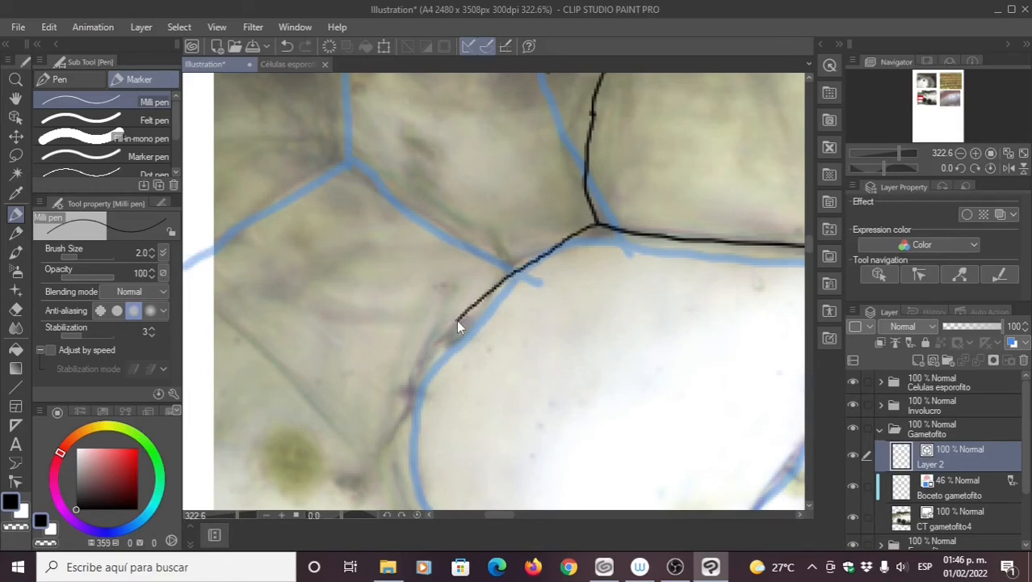
pyautogui.hotkey('ctrl', 'z')
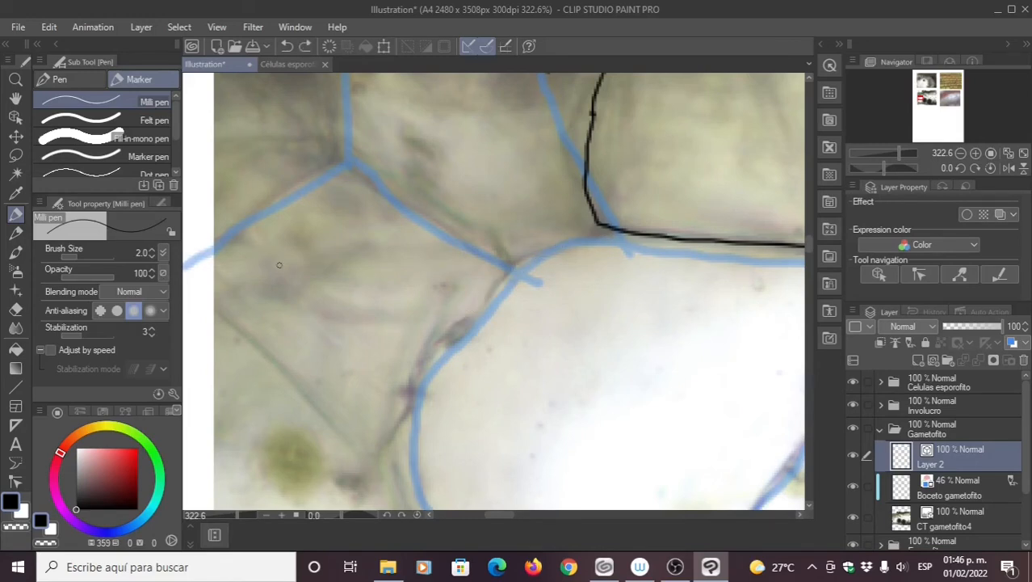
pyautogui.click(150, 250)
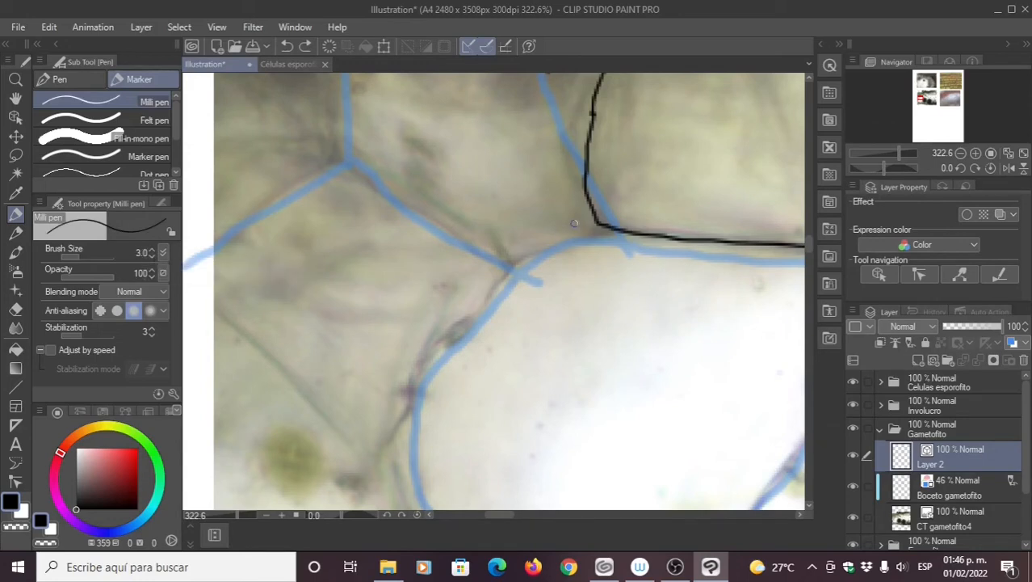
pyautogui.moveTo(594, 223)
pyautogui.mouseDown()
pyautogui.moveTo(480, 273)
pyautogui.moveTo(416, 357)
pyautogui.mouseUp()
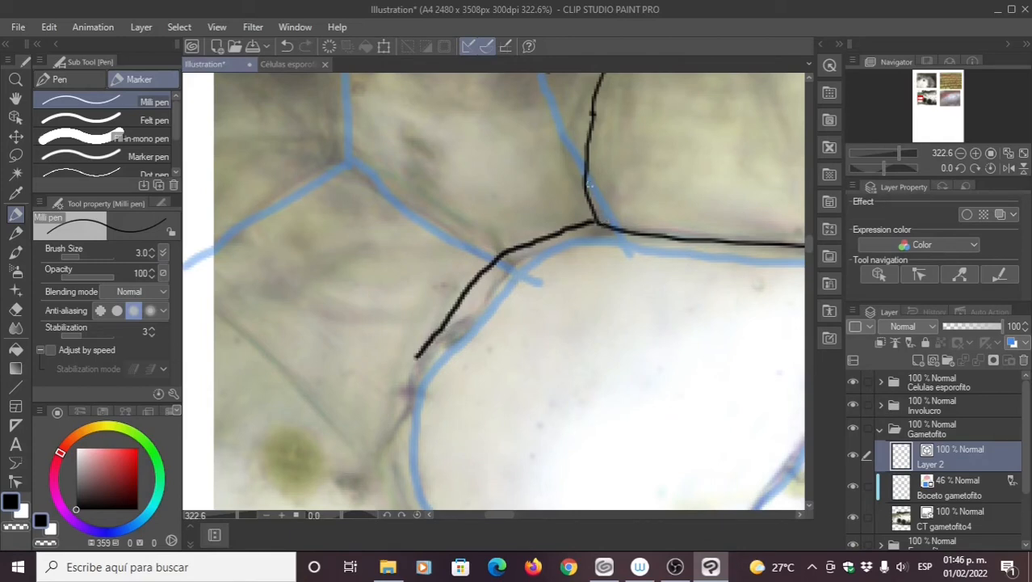
pyautogui.click(142, 253)
pyautogui.write('2.5')
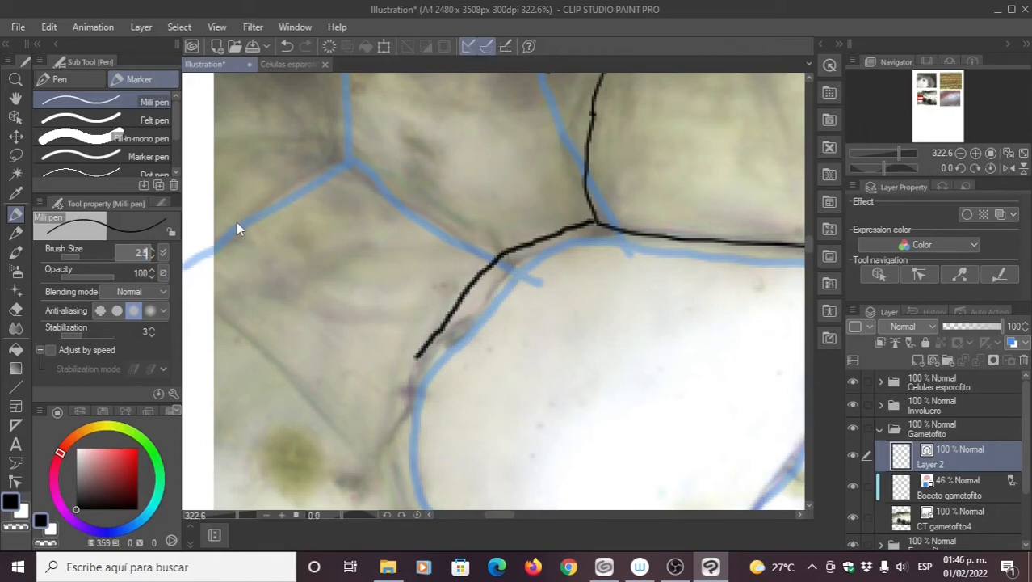
pyautogui.press('Return')
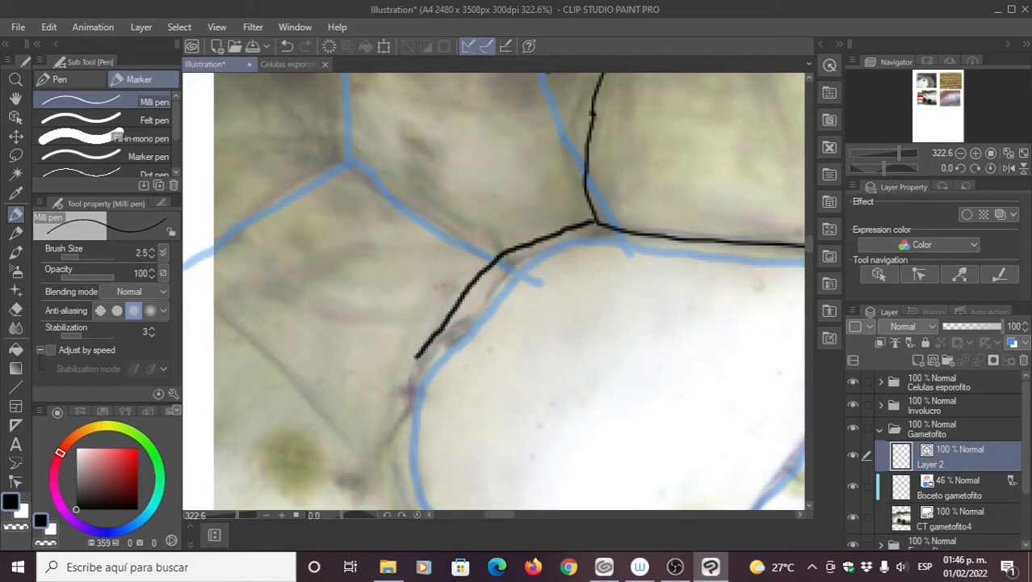
pyautogui.hotkey('ctrl', 'z')
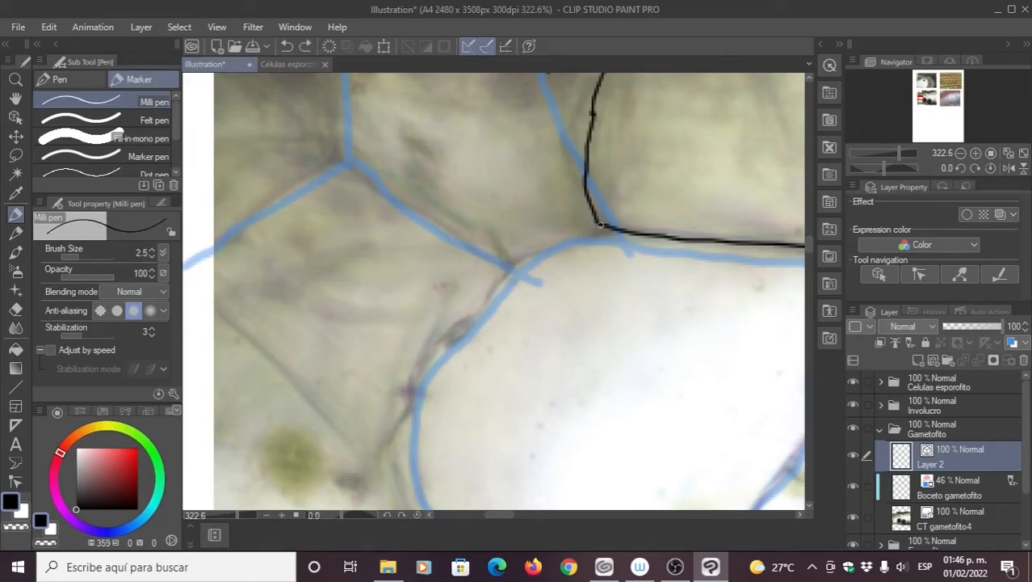
pyautogui.moveTo(600, 226)
pyautogui.mouseDown()
pyautogui.moveTo(495, 257)
pyautogui.moveTo(440, 323)
pyautogui.mouseUp()
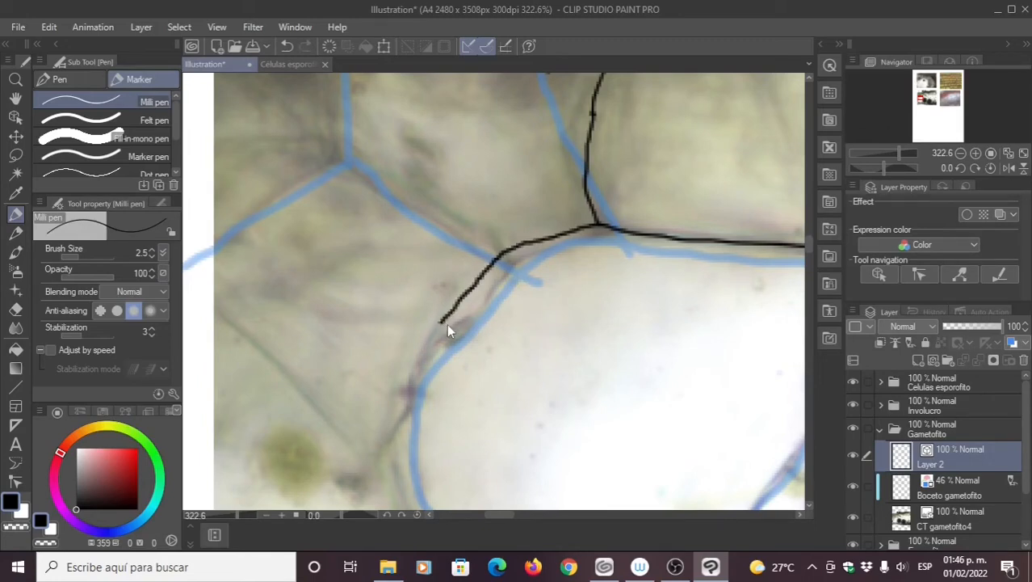
pyautogui.hotkey('ctrl', 'z')
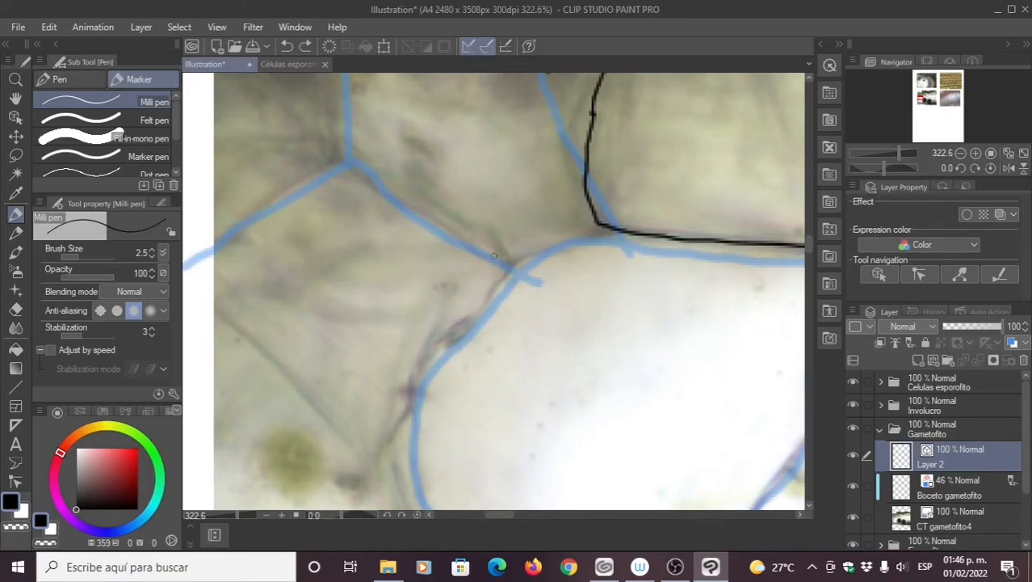
# Step: Trace the large white cell's left and bottom wall in one curved stroke, then pick Correct line
pyautogui.moveTo(493, 255); pyautogui.dragTo(390, 177)
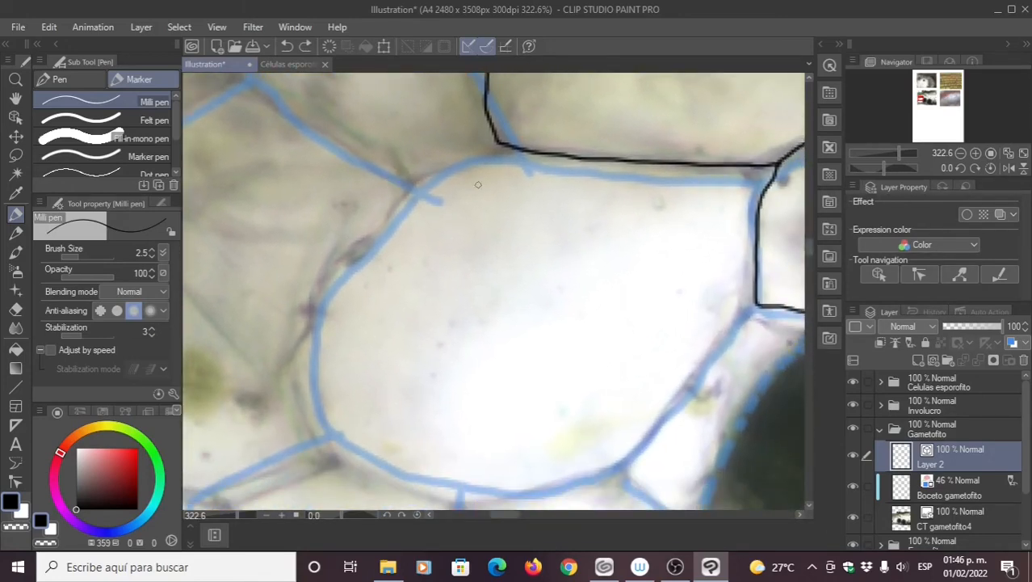
pyautogui.moveTo(504, 150)
pyautogui.mouseDown()
pyautogui.moveTo(476, 157)
pyautogui.moveTo(558, 474)
pyautogui.mouseUp()
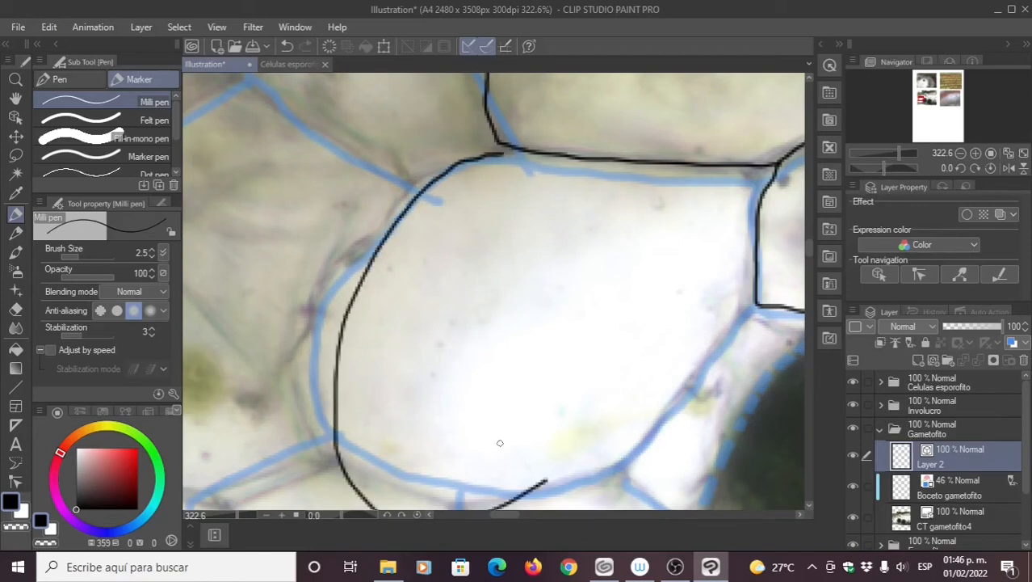
pyautogui.moveTo(467, 373); pyautogui.dragTo(459, 343)
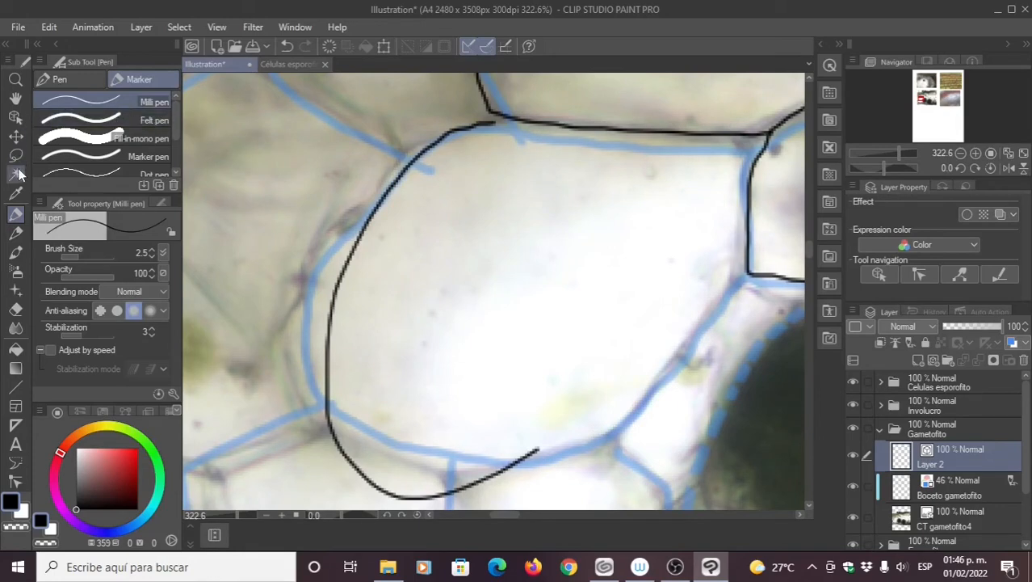
pyautogui.click(15, 482)
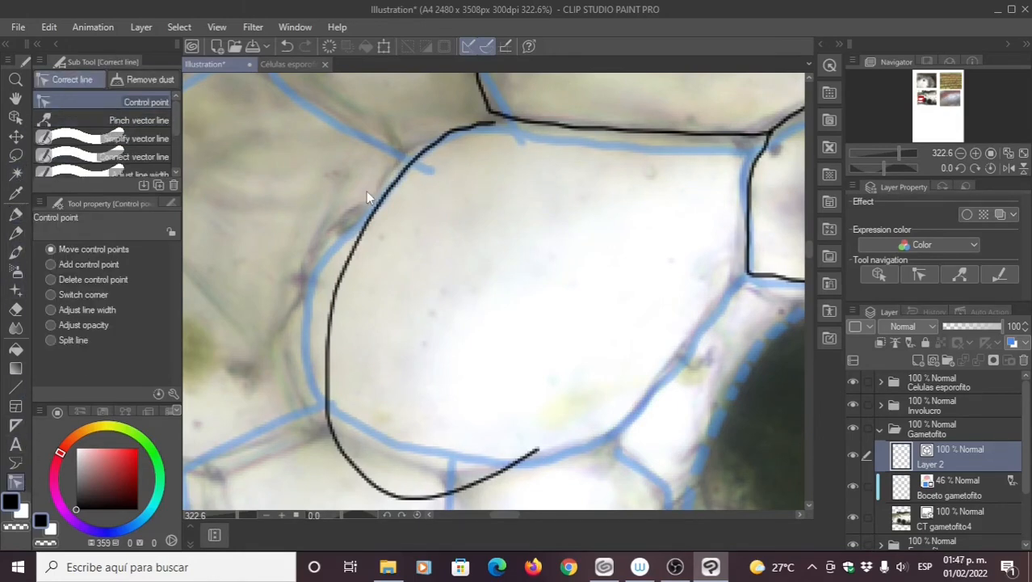
# Step: Simplify the outline's left curve and join its end to the right junction
pyautogui.click(106, 138)
pyautogui.moveTo(432, 144)
pyautogui.mouseDown()
pyautogui.moveTo(330, 318)
pyautogui.moveTo(325, 396)
pyautogui.moveTo(374, 483)
pyautogui.moveTo(424, 494)
pyautogui.moveTo(537, 472)
pyautogui.mouseUp()
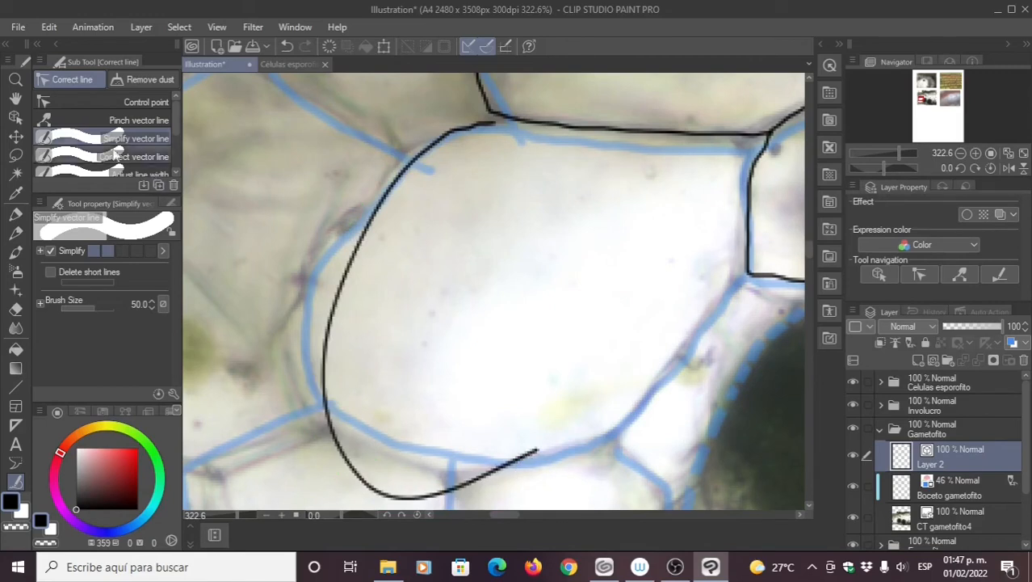
pyautogui.click(106, 101)
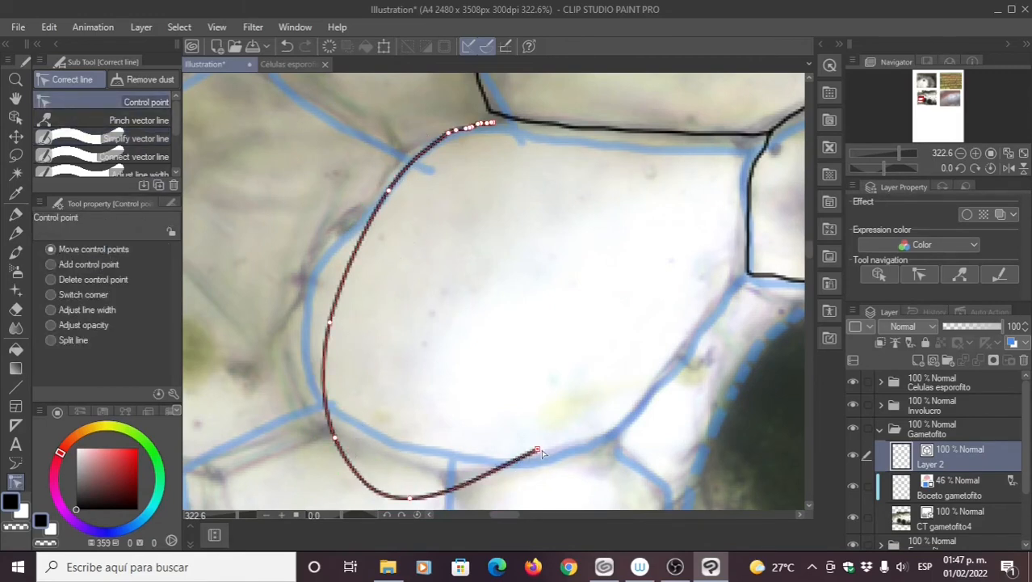
pyautogui.moveTo(537, 450); pyautogui.dragTo(751, 278)
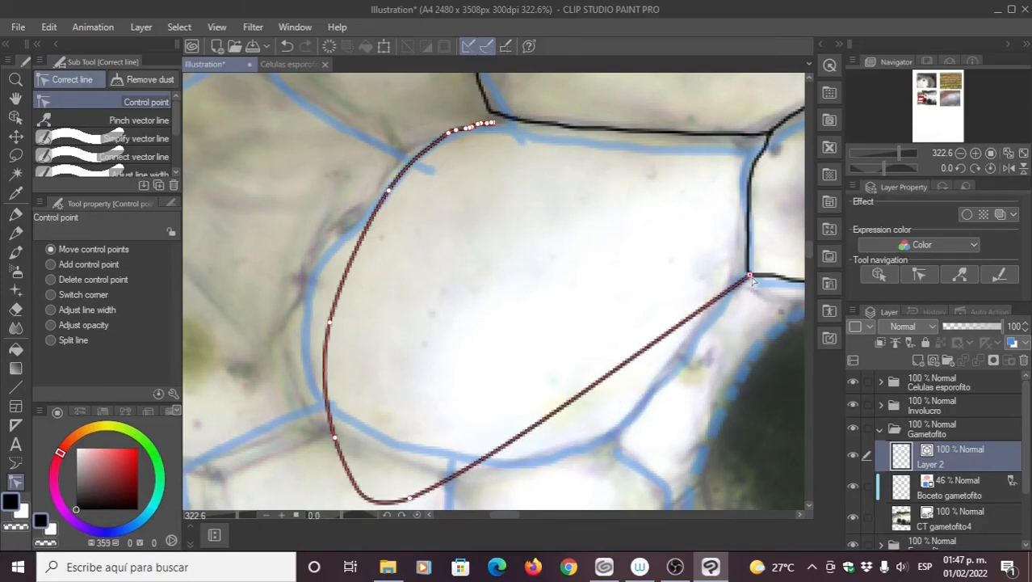
# Step: Add four control points along the lower and left parts of the outline
pyautogui.click(95, 267)
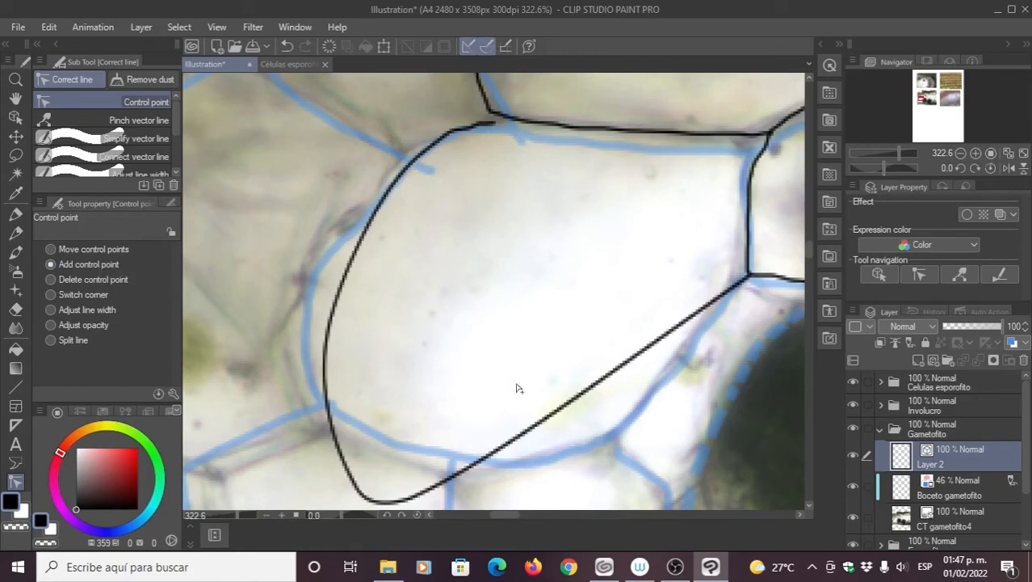
pyautogui.click(592, 385)
pyautogui.click(518, 441)
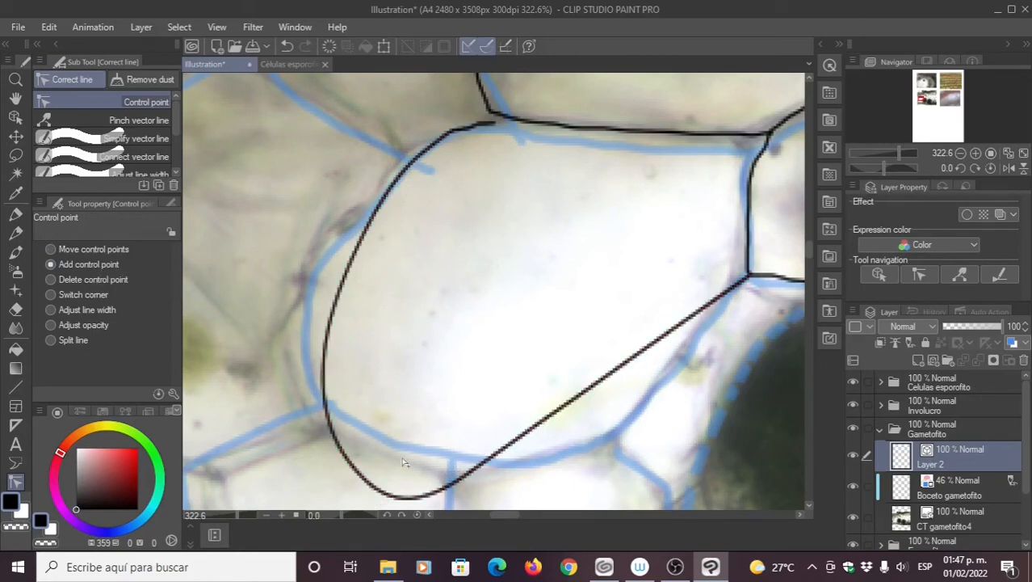
pyautogui.click(360, 474)
pyautogui.click(348, 269)
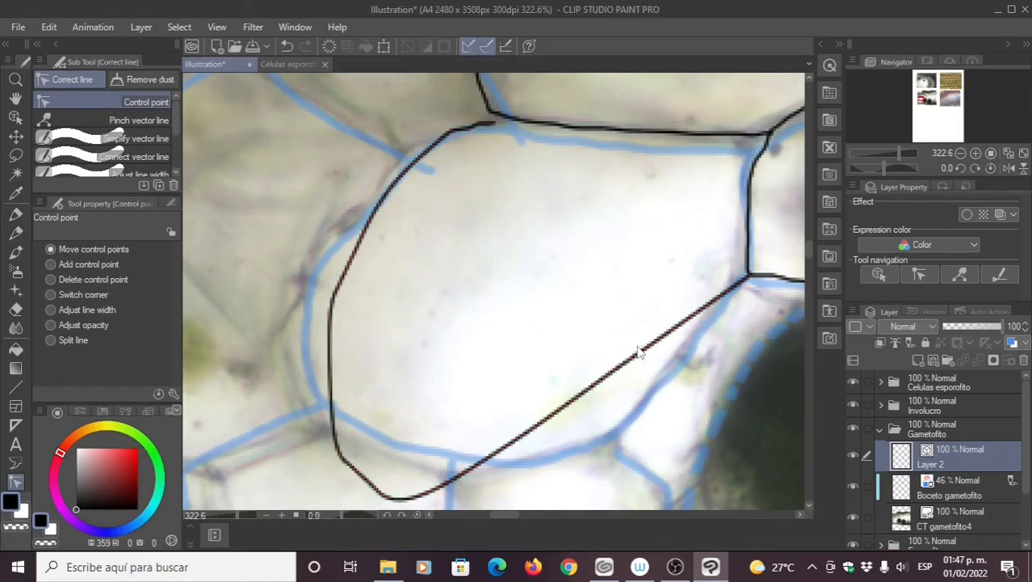
# Step: Drag the control points so the outline's bottom, left side and top-left follow the blue guide
pyautogui.moveTo(638, 351); pyautogui.dragTo(688, 346)
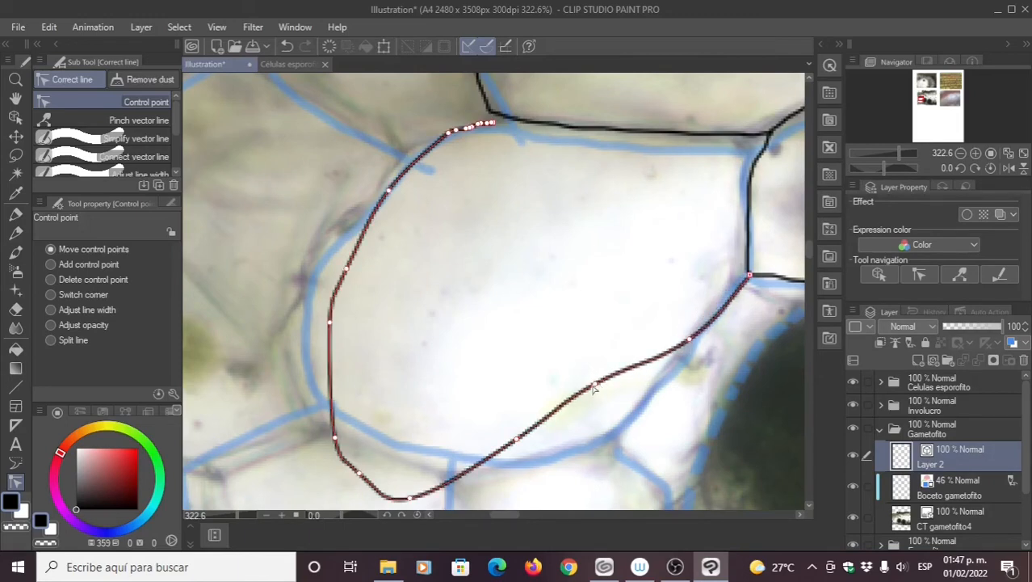
pyautogui.moveTo(595, 386); pyautogui.dragTo(625, 423)
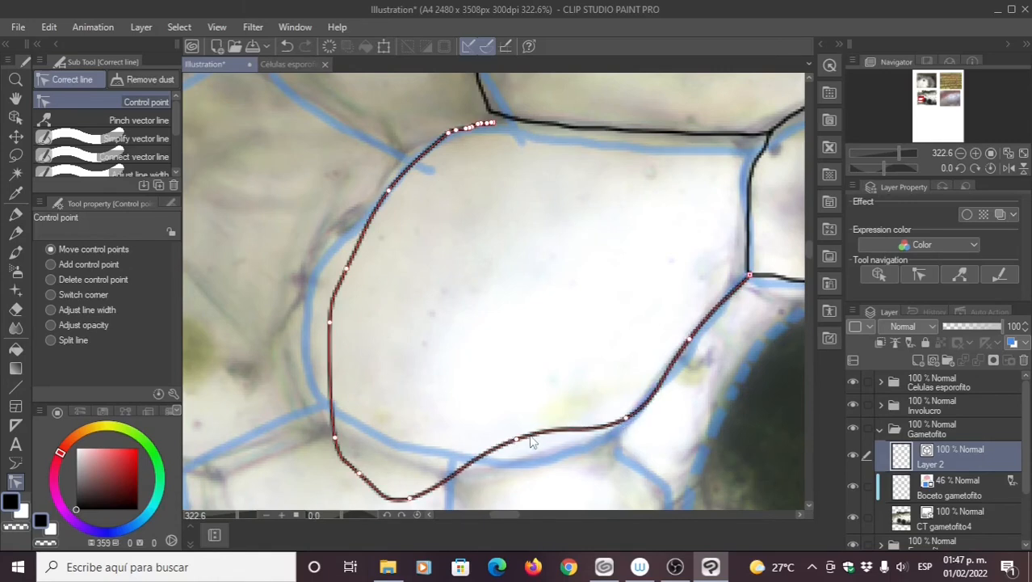
pyautogui.moveTo(513, 440); pyautogui.dragTo(522, 464)
pyautogui.moveTo(410, 497); pyautogui.dragTo(412, 445)
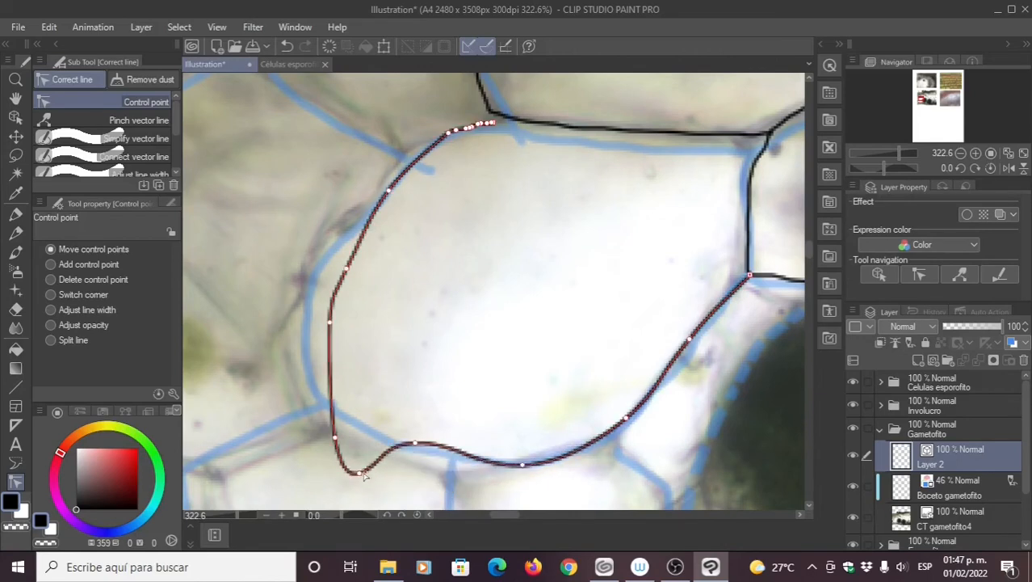
pyautogui.moveTo(363, 474); pyautogui.dragTo(310, 379)
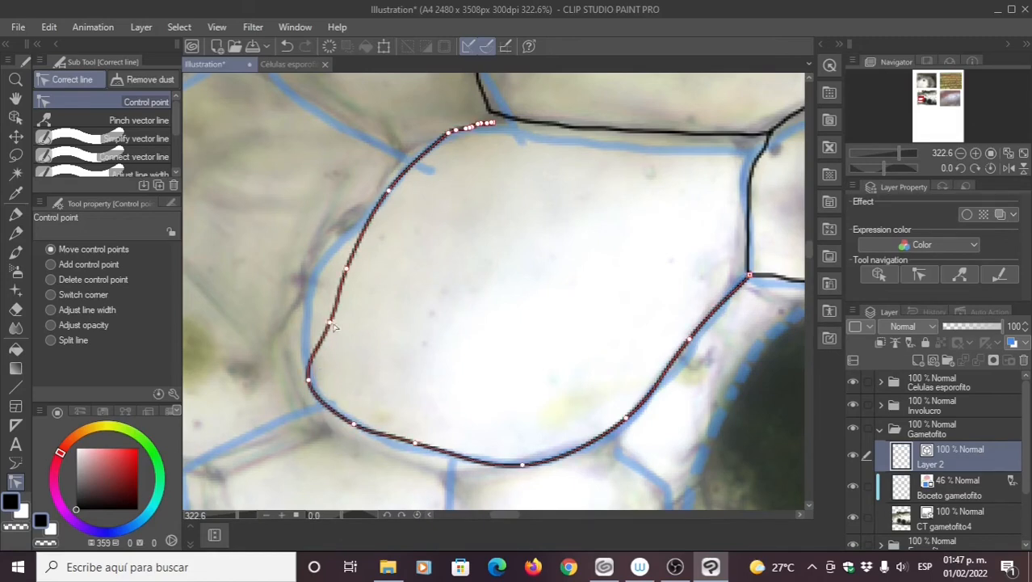
pyautogui.moveTo(329, 323)
pyautogui.mouseDown()
pyautogui.moveTo(301, 308)
pyautogui.moveTo(311, 321)
pyautogui.mouseUp()
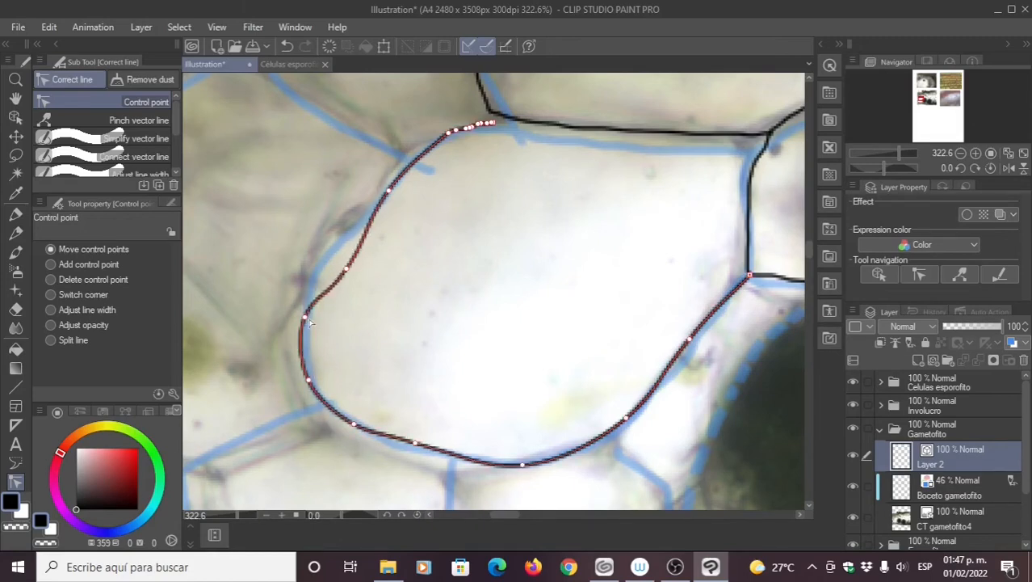
pyautogui.moveTo(345, 277); pyautogui.dragTo(329, 260)
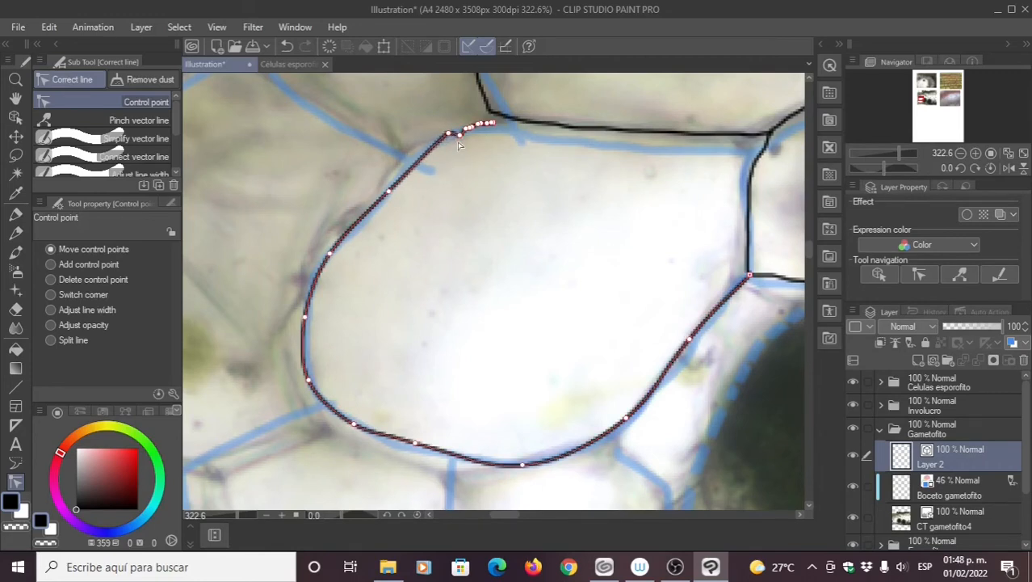
pyautogui.moveTo(450, 142); pyautogui.dragTo(504, 122)
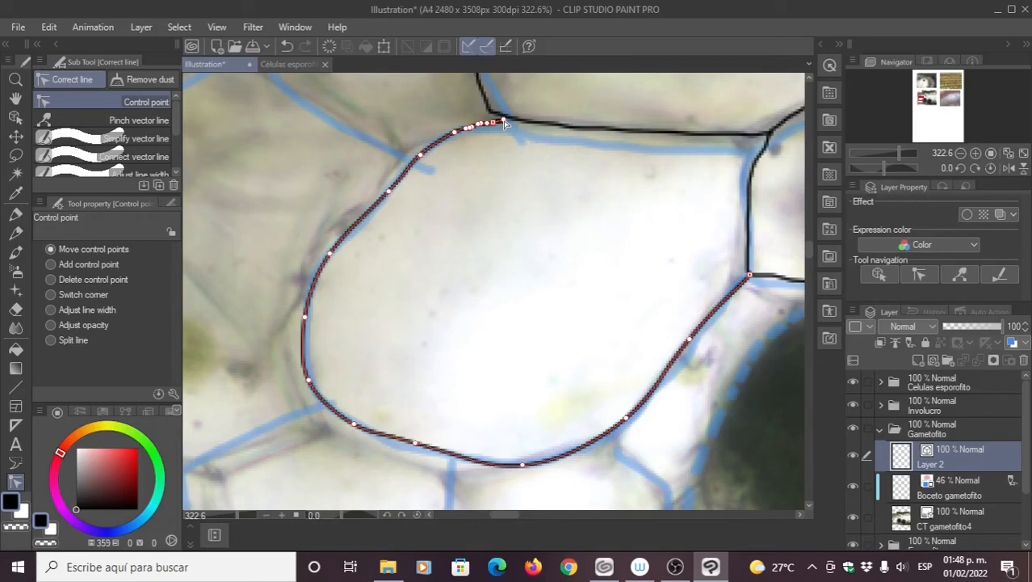
pyautogui.moveTo(502, 271); pyautogui.dragTo(476, 318)
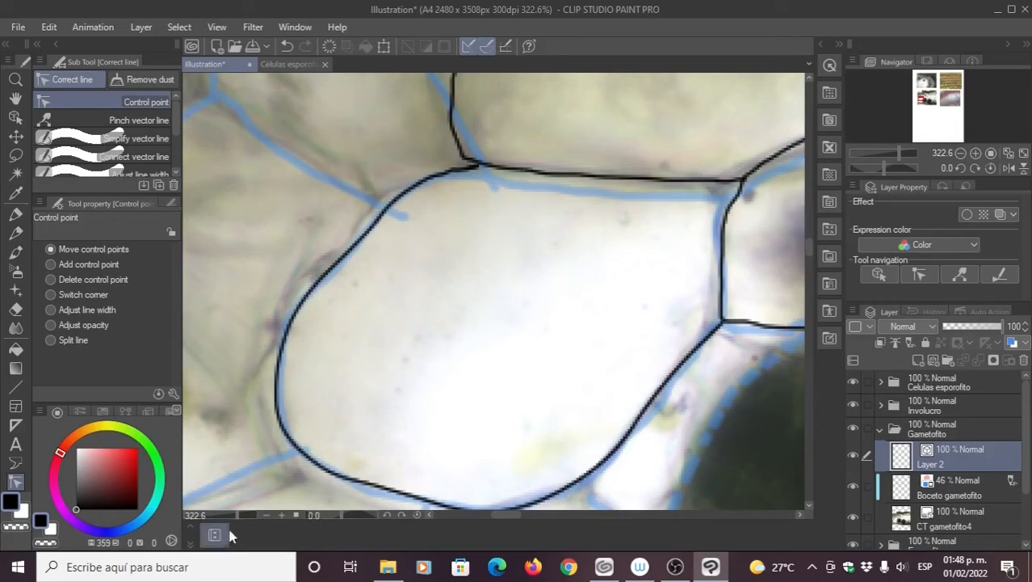
# Step: Zoom out to 200% and frame the traced cells and scale bar
pyautogui.click(266, 515)
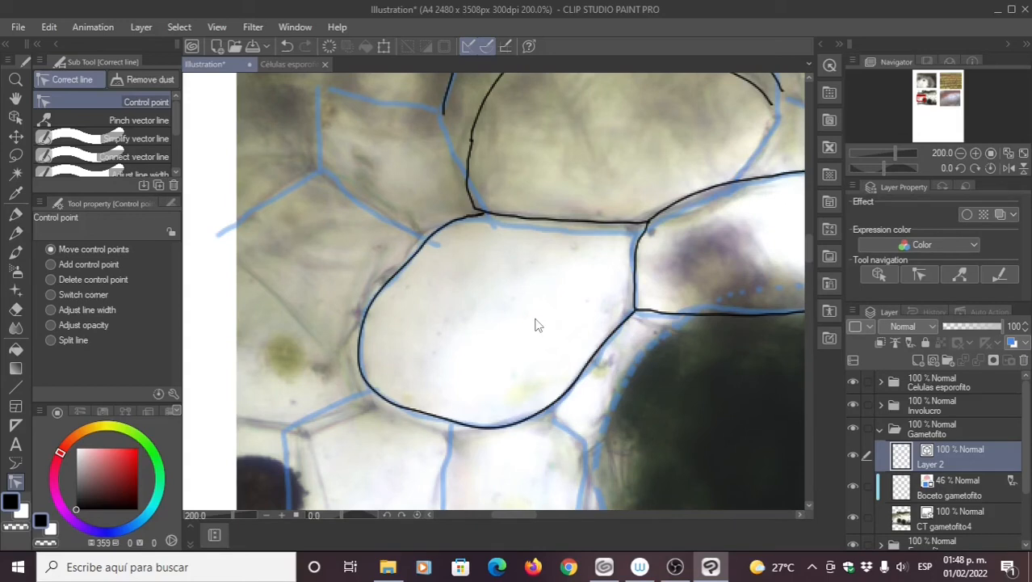
pyautogui.moveTo(533, 291); pyautogui.dragTo(421, 372)
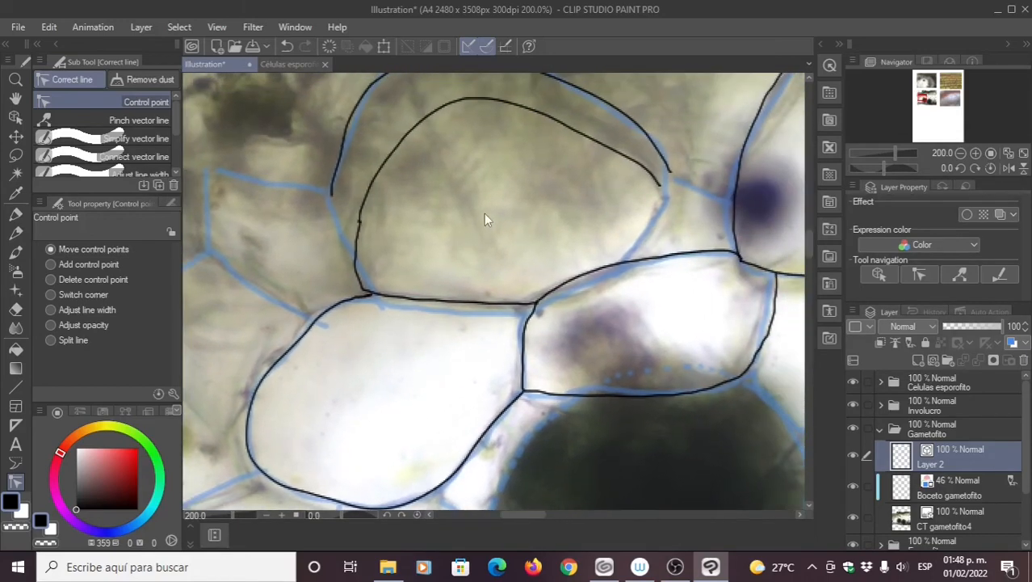
pyautogui.moveTo(515, 205); pyautogui.dragTo(511, 222)
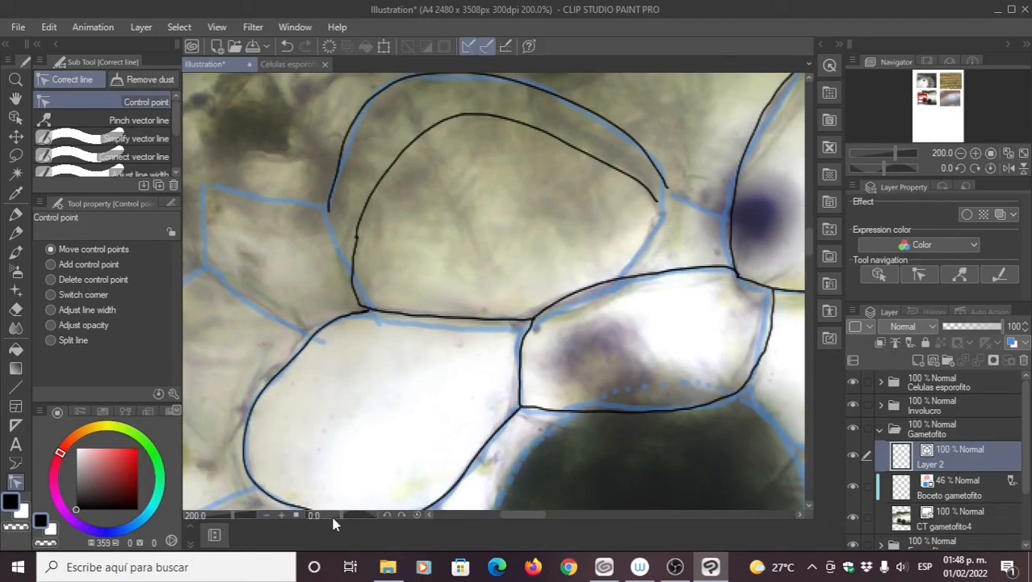
pyautogui.moveTo(467, 399); pyautogui.dragTo(402, 346)
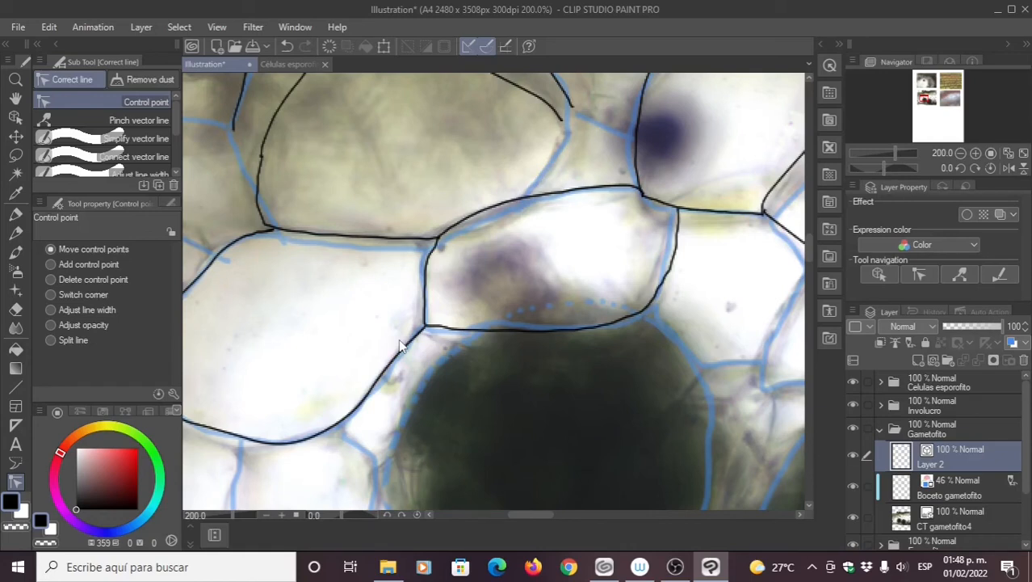
pyautogui.moveTo(465, 387); pyautogui.dragTo(497, 405)
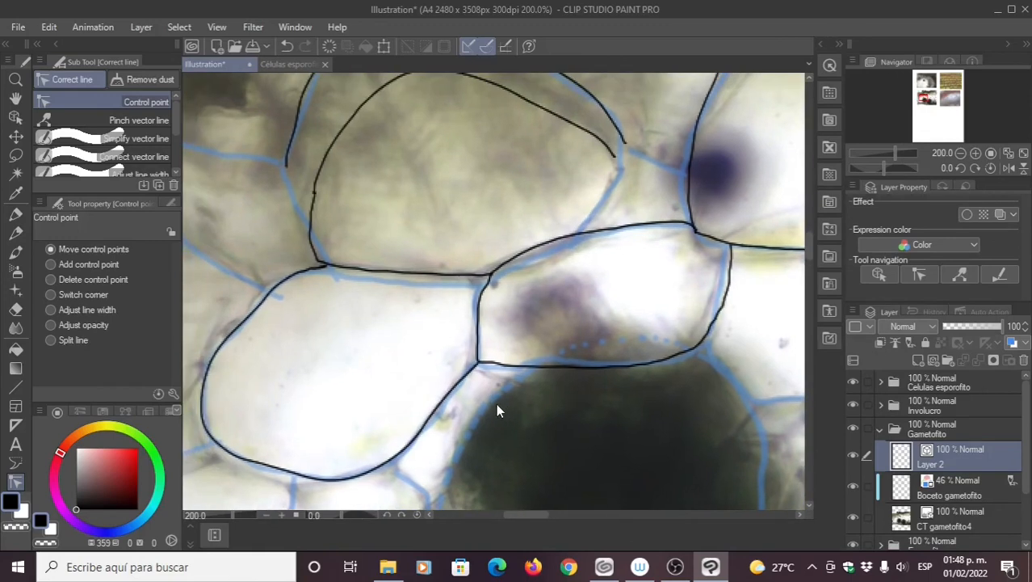
pyautogui.moveTo(420, 379); pyautogui.dragTo(422, 367)
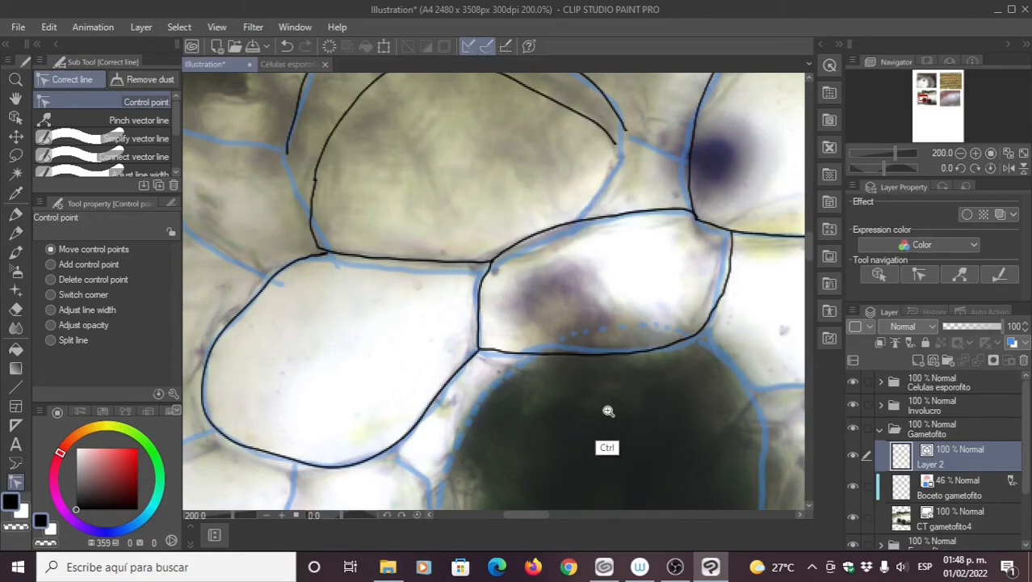
pyautogui.moveTo(611, 409); pyautogui.dragTo(596, 410)
pyautogui.scroll(-4, 596, 410)
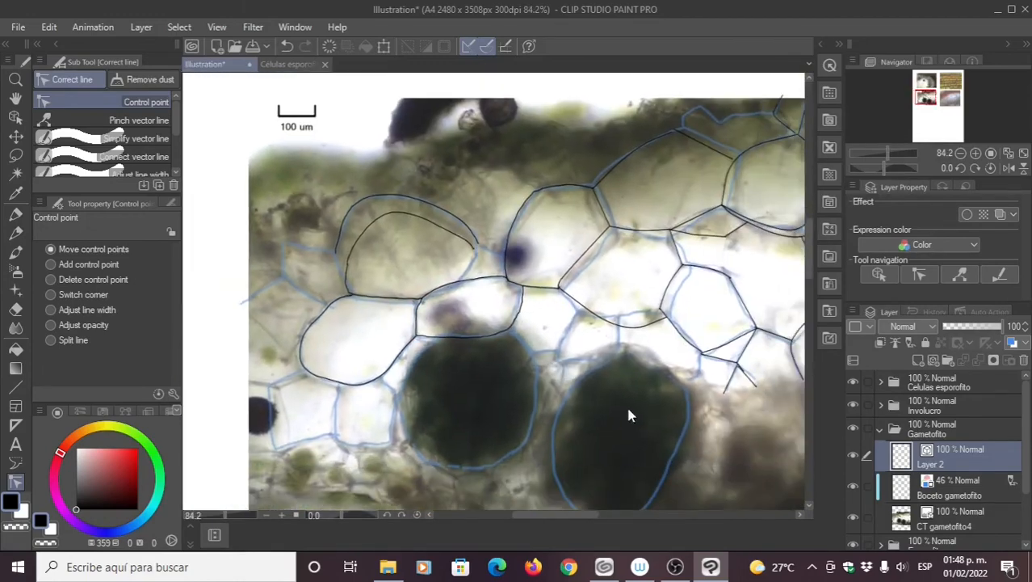
pyautogui.moveTo(678, 427); pyautogui.dragTo(564, 416)
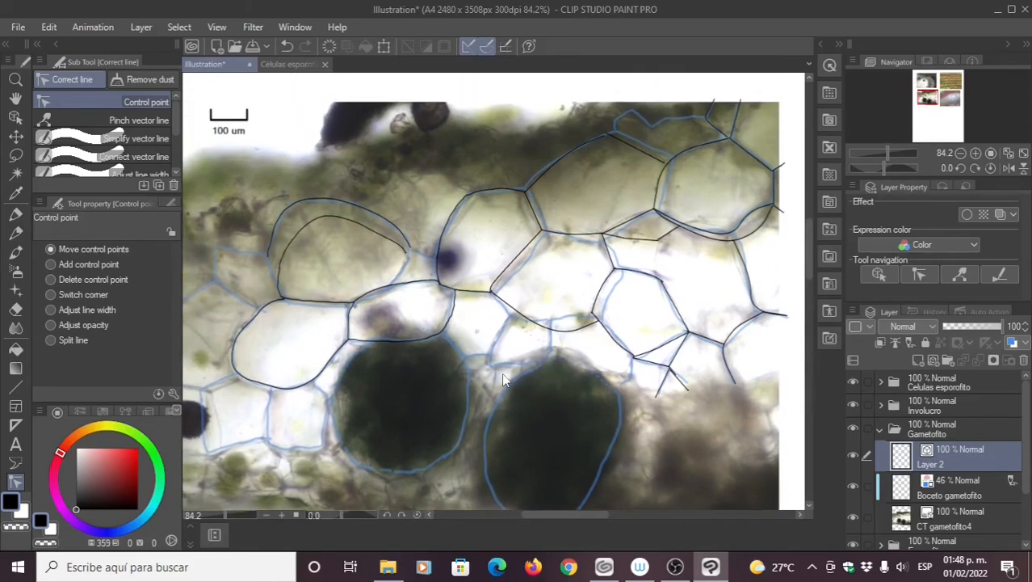
# Step: Hide Boceto gametofito, check lines without CT gametofito4, then show the micrograph again
pyautogui.click(854, 488)
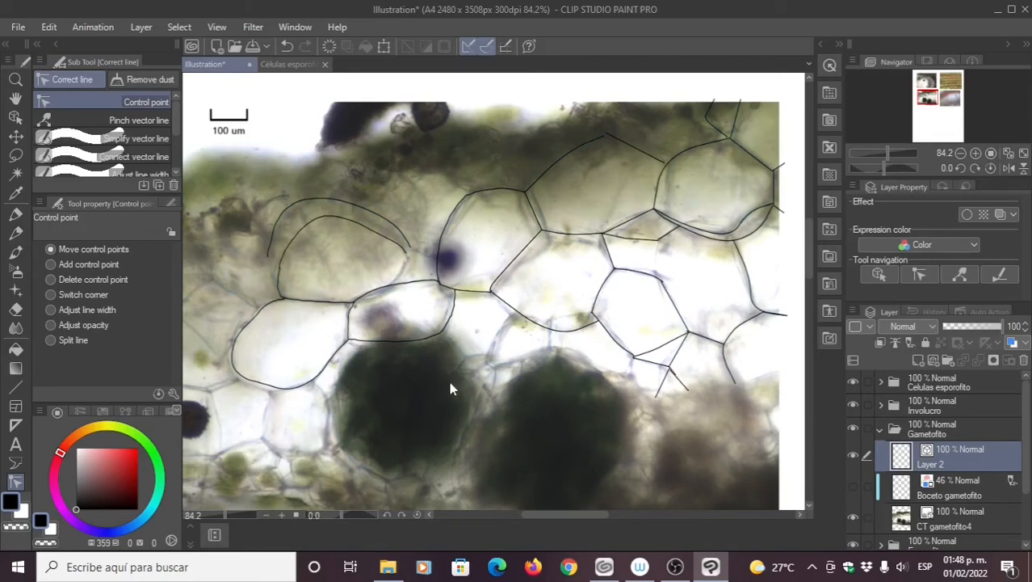
pyautogui.moveTo(450, 383); pyautogui.dragTo(473, 390)
pyautogui.click(853, 519)
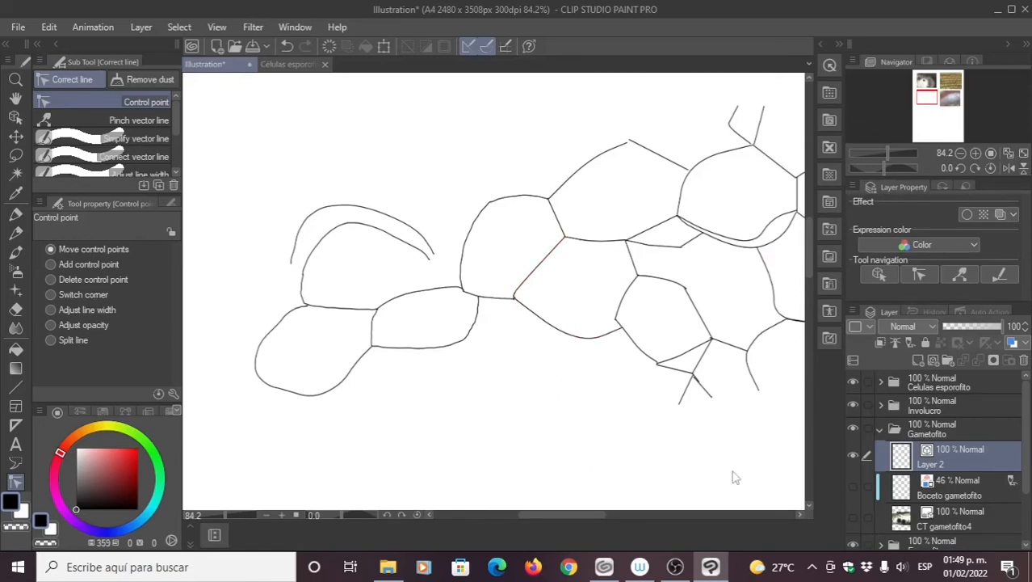
pyautogui.click(896, 521)
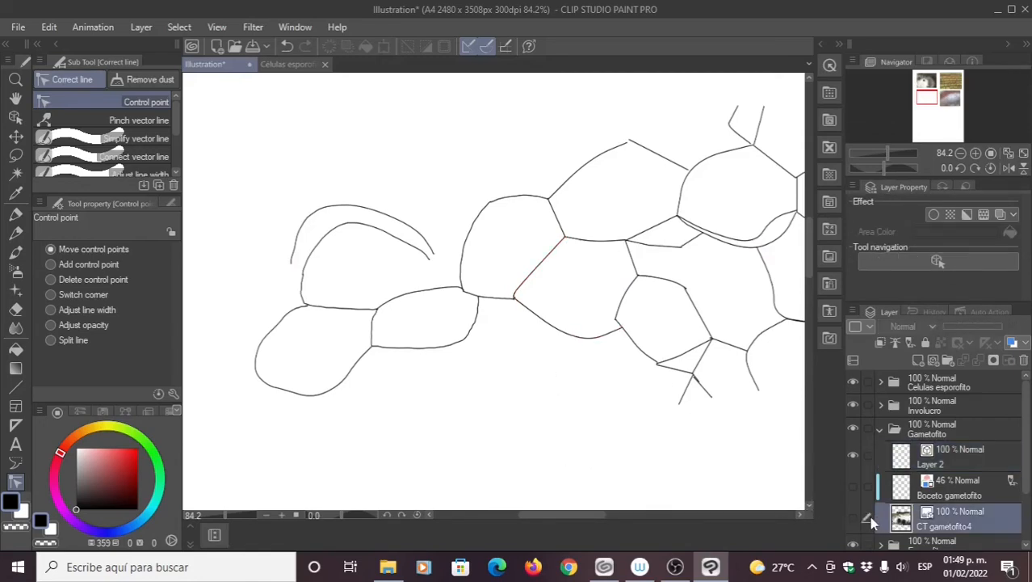
pyautogui.click(931, 467)
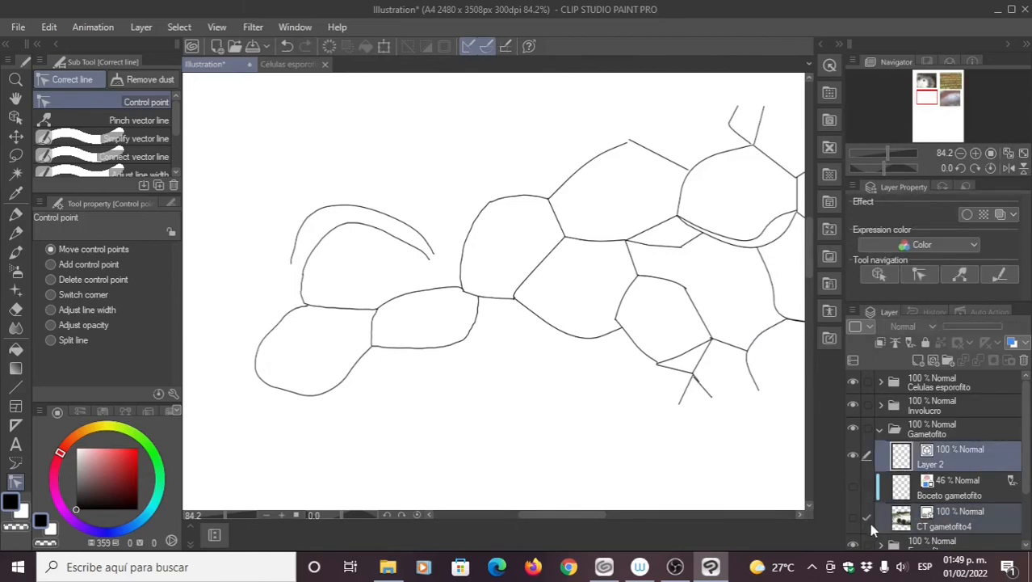
pyautogui.click(855, 518)
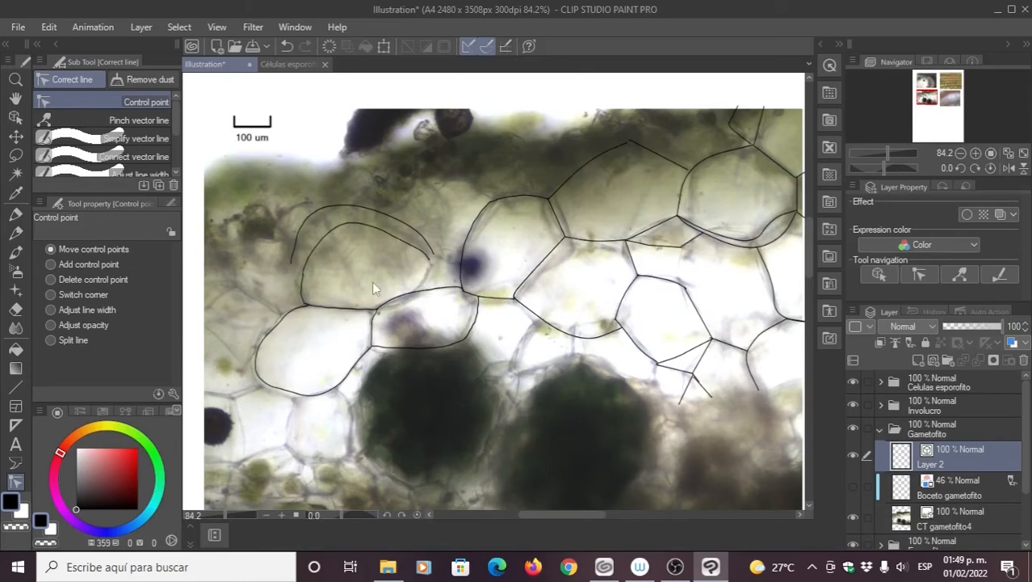
pyautogui.moveTo(390, 279); pyautogui.dragTo(409, 306)
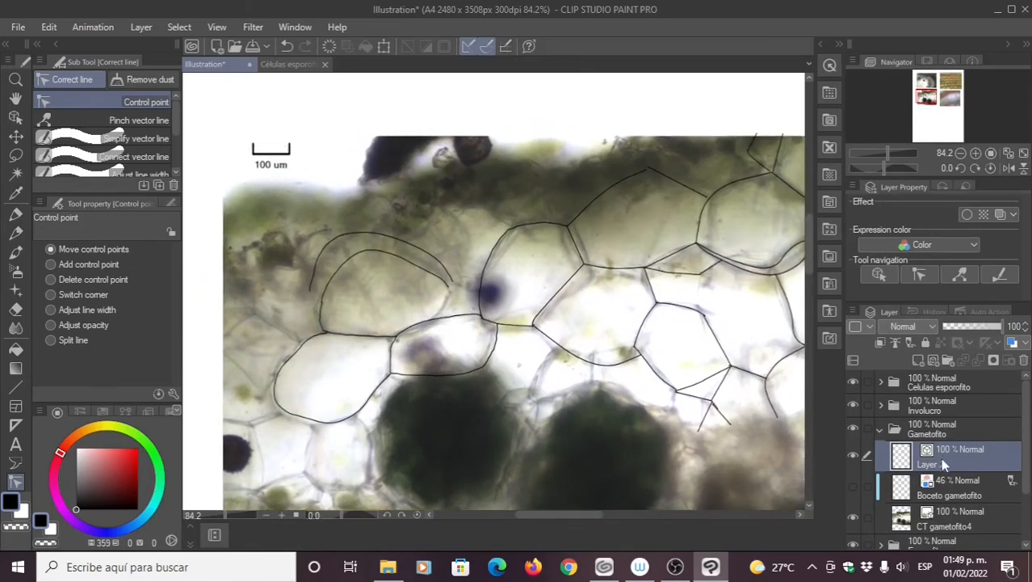
# Step: Add a new vector layer above Layer 2 and name it Regla Gametofito
pyautogui.click(929, 363)
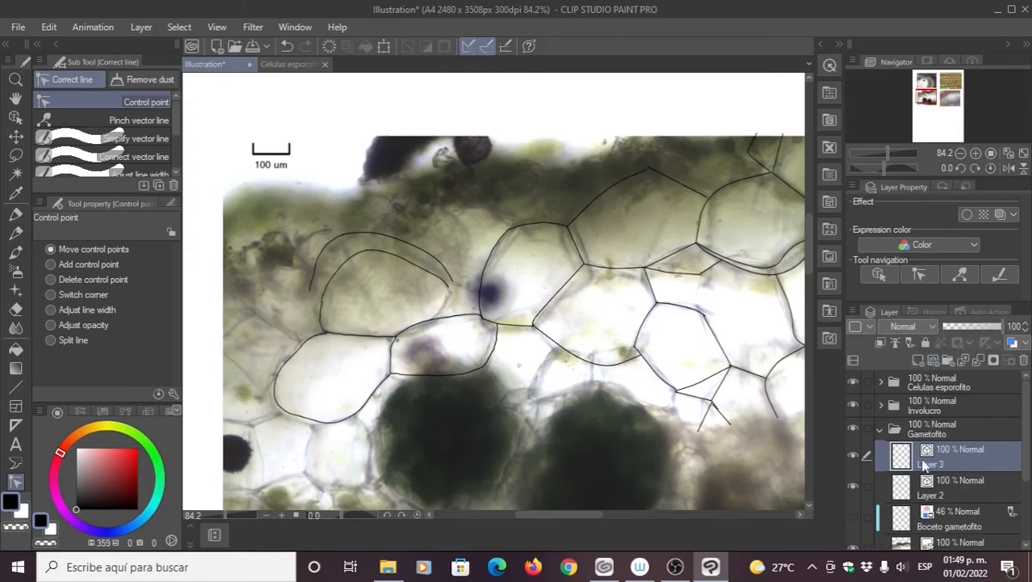
pyautogui.doubleClick(930, 466)
pyautogui.write('Regla')
pyautogui.write(' GFa')
pyautogui.press('BackSpace')
pyautogui.press('BackSpace')
pyautogui.write('amet')
pyautogui.press('Return')
# Step: Zoom in on the scale bar and choose the Straight line figure tool
pyautogui.scroll(6, 296, 191)
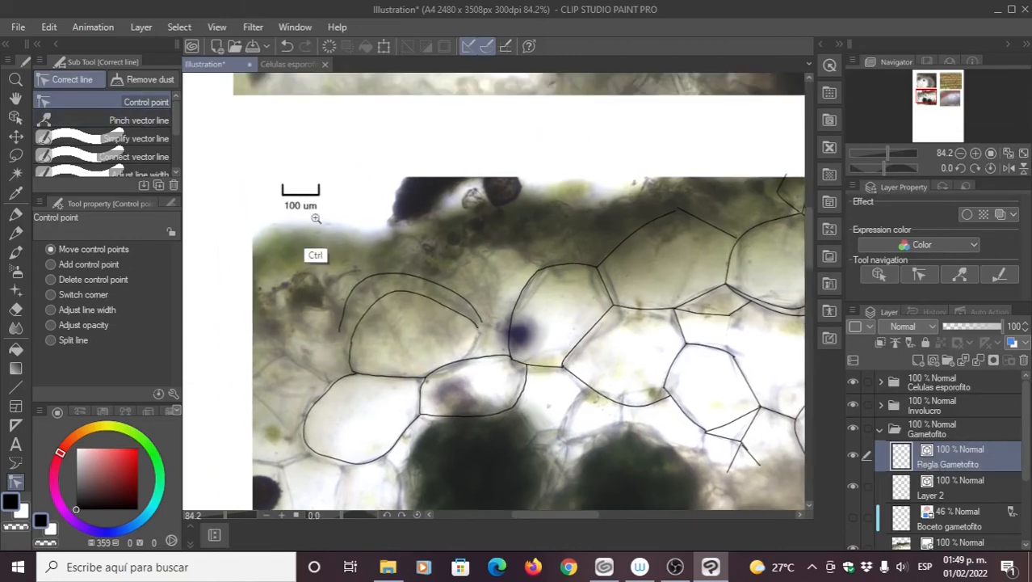
pyautogui.scroll(4, 393, 257)
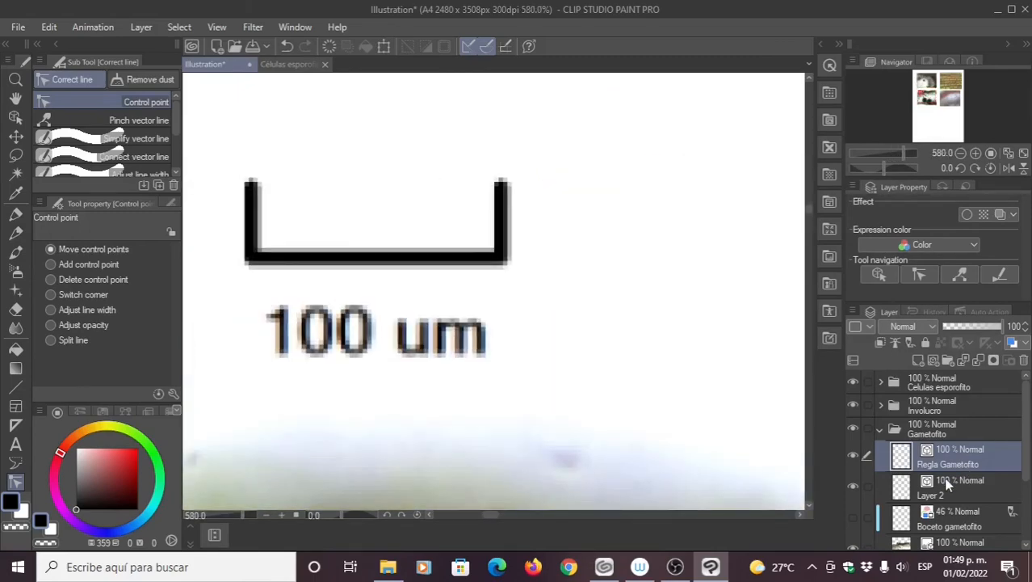
pyautogui.click(16, 386)
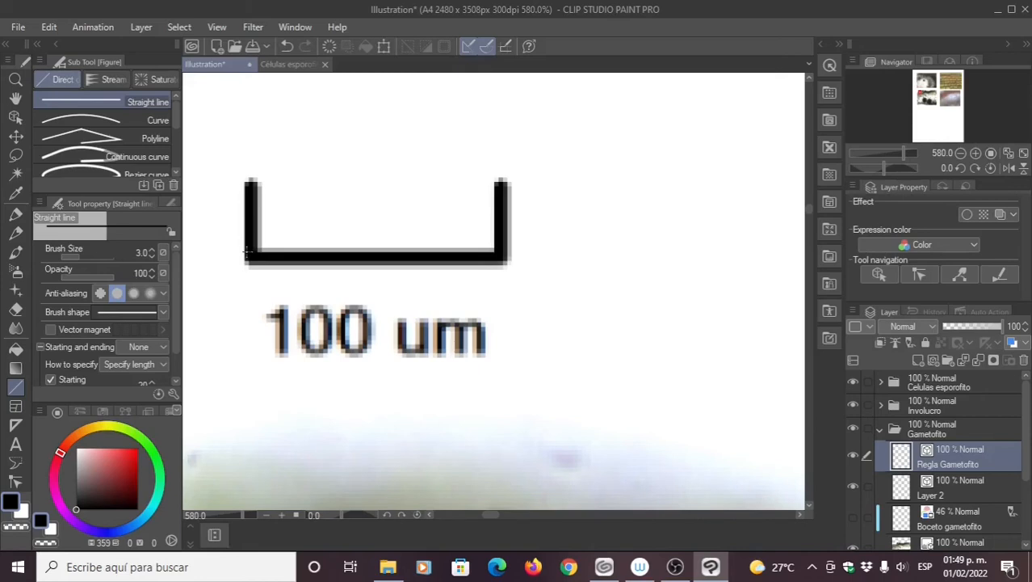
# Step: Draw a straight line along the scale bar's bottom edge, discarding the stray and diagonal test lines
pyautogui.moveTo(246, 252)
pyautogui.mouseDown()
pyautogui.moveTo(542, 247)
pyautogui.moveTo(646, 300)
pyautogui.moveTo(618, 184)
pyautogui.moveTo(315, 241)
pyautogui.moveTo(509, 394)
pyautogui.moveTo(360, 236)
pyautogui.moveTo(708, 188)
pyautogui.moveTo(556, 443)
pyautogui.moveTo(675, 353)
pyautogui.moveTo(535, 200)
pyautogui.moveTo(315, 265)
pyautogui.moveTo(307, 283)
pyautogui.mouseUp()
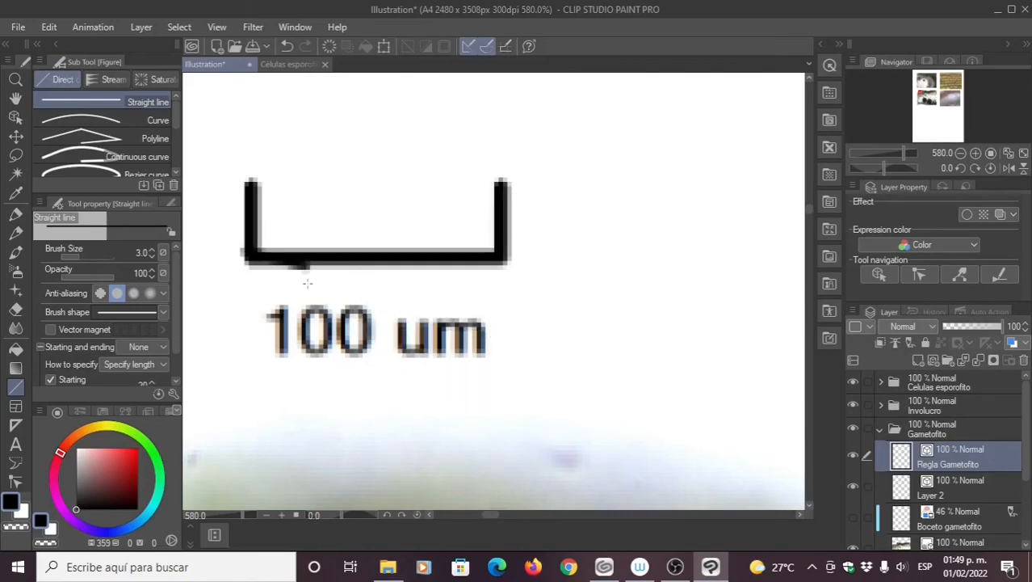
pyautogui.hotkey('ctrl', 'z')
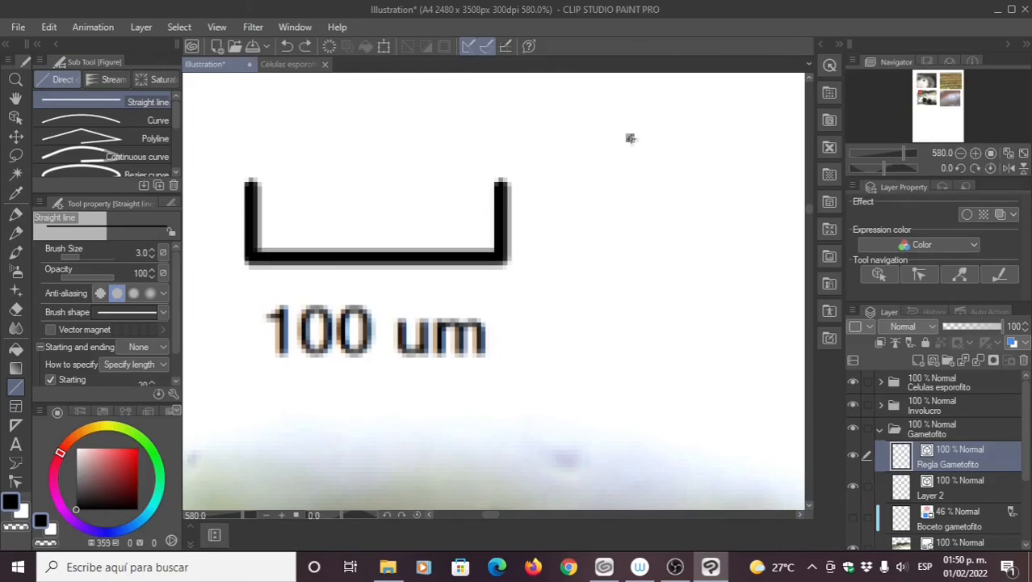
pyautogui.moveTo(631, 139); pyautogui.dragTo(643, 299)
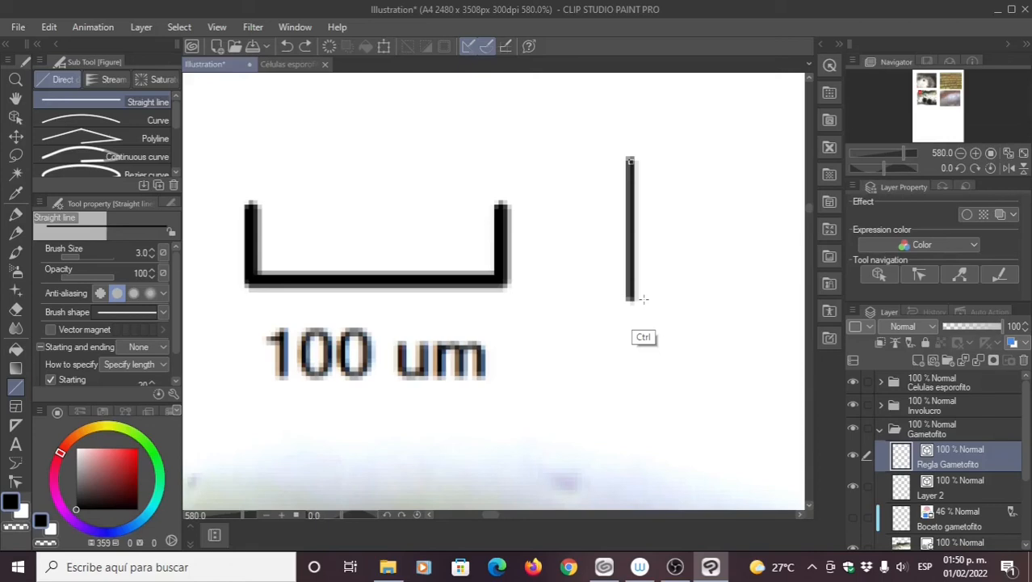
pyautogui.moveTo(643, 298); pyautogui.dragTo(622, 342)
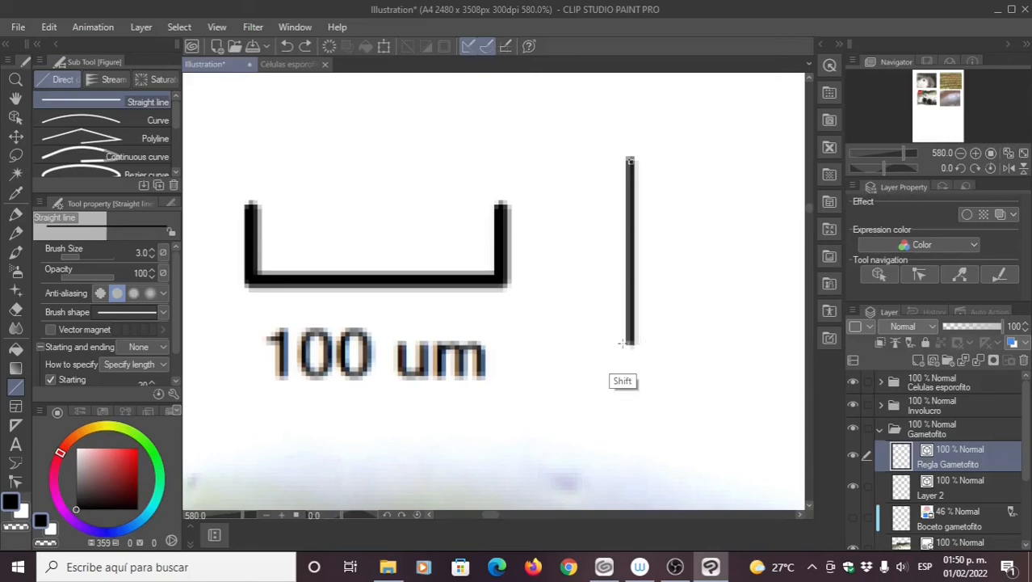
pyautogui.moveTo(622, 343); pyautogui.dragTo(691, 211)
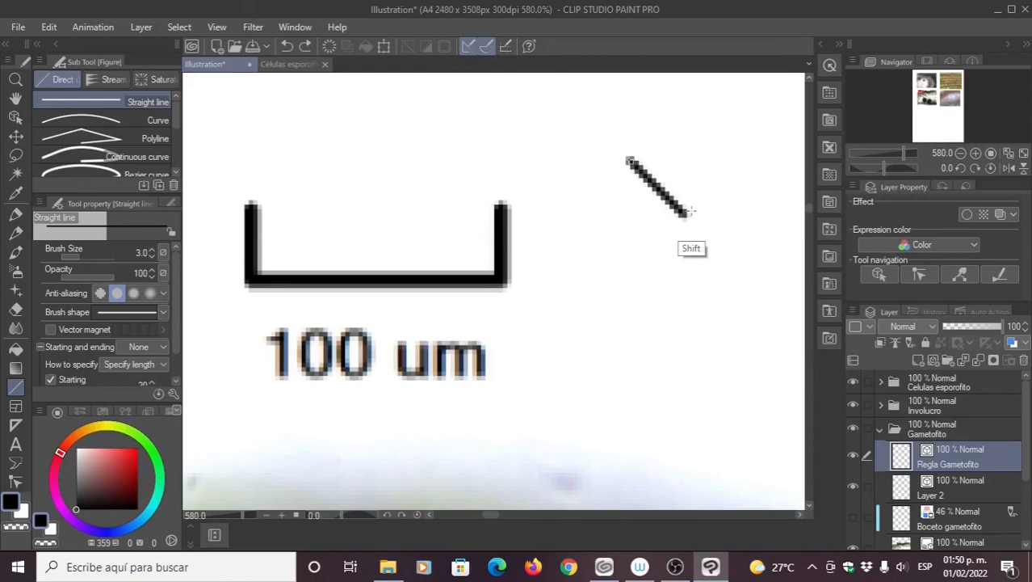
pyautogui.hotkey('ctrl', 'z')
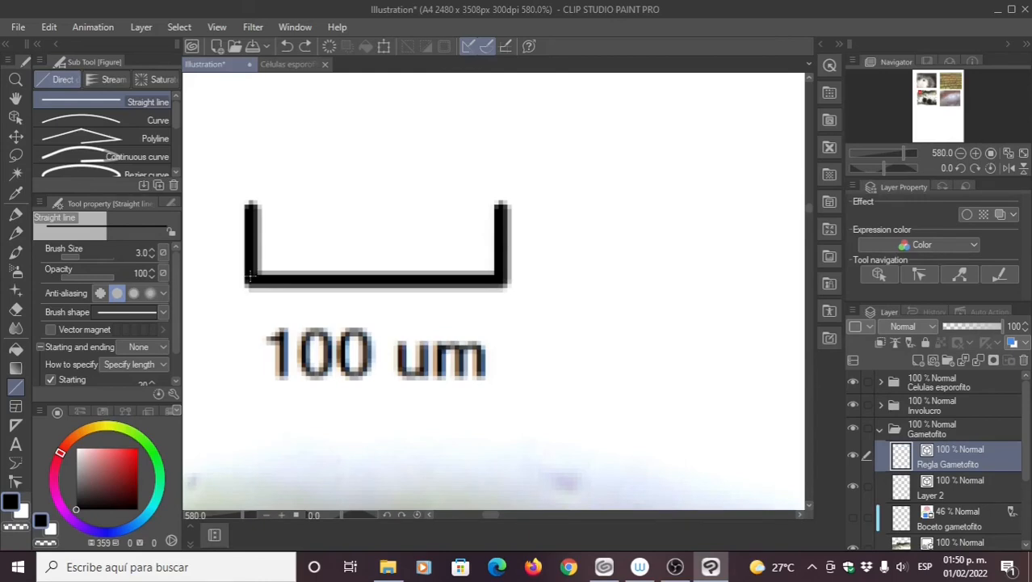
pyautogui.moveTo(251, 276)
pyautogui.mouseDown()
pyautogui.moveTo(536, 269)
pyautogui.moveTo(501, 277)
pyautogui.mouseUp()
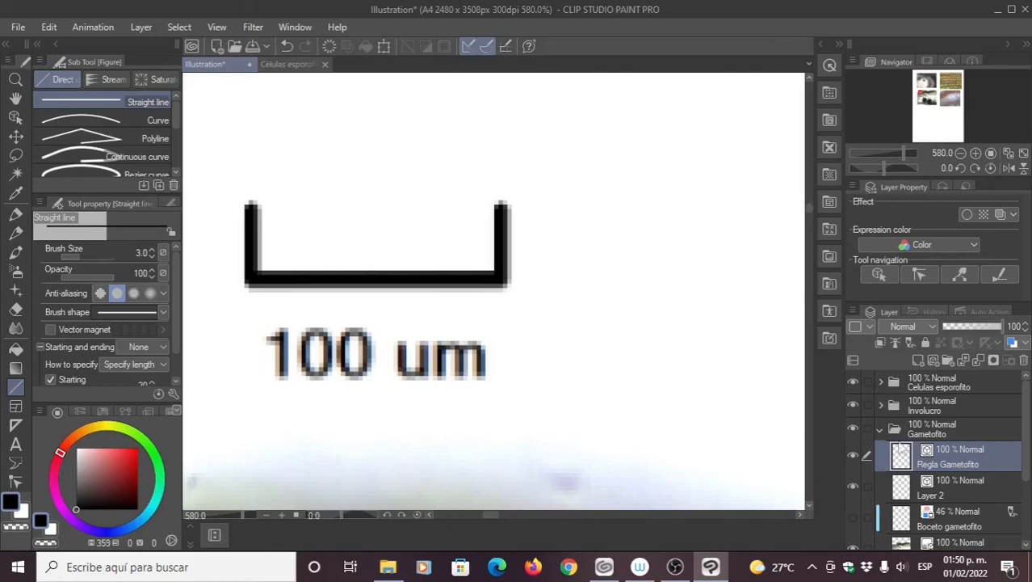
pyautogui.scroll(-2, 974, 500)
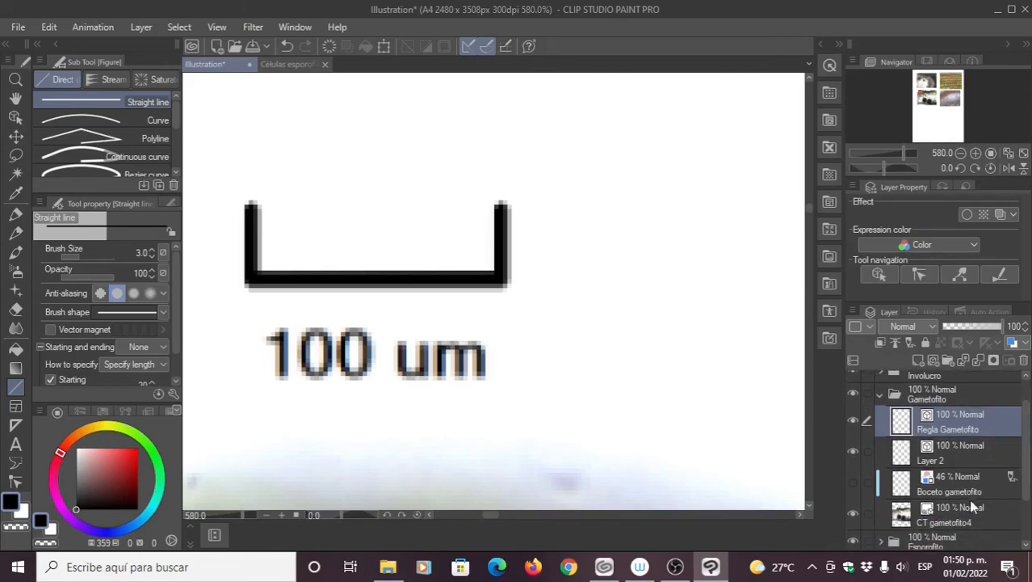
# Step: Set the CT gametofito4 photo layer to 44% opacity and reselect Regla Gametofito
pyautogui.click(942, 517)
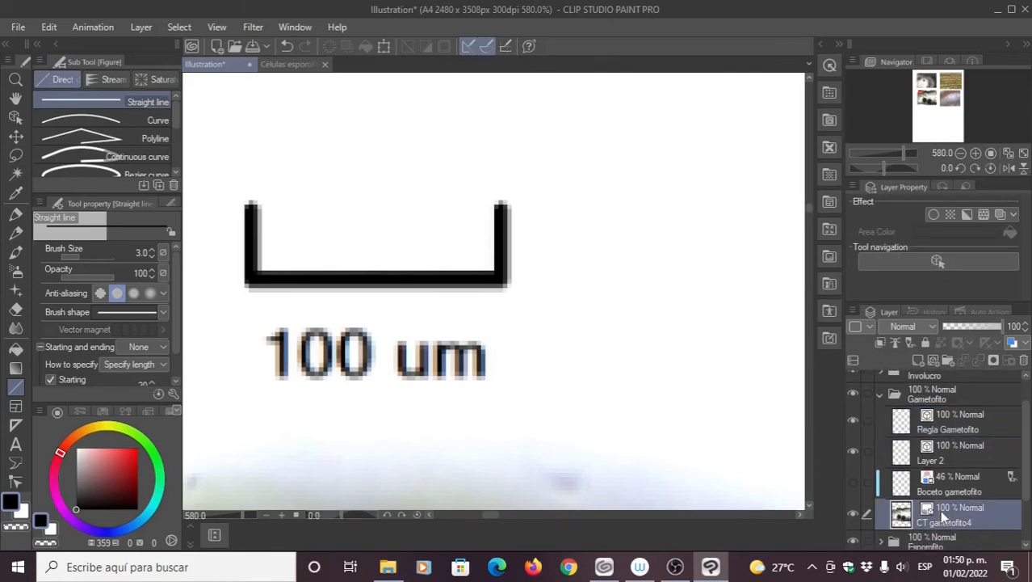
pyautogui.click(970, 327)
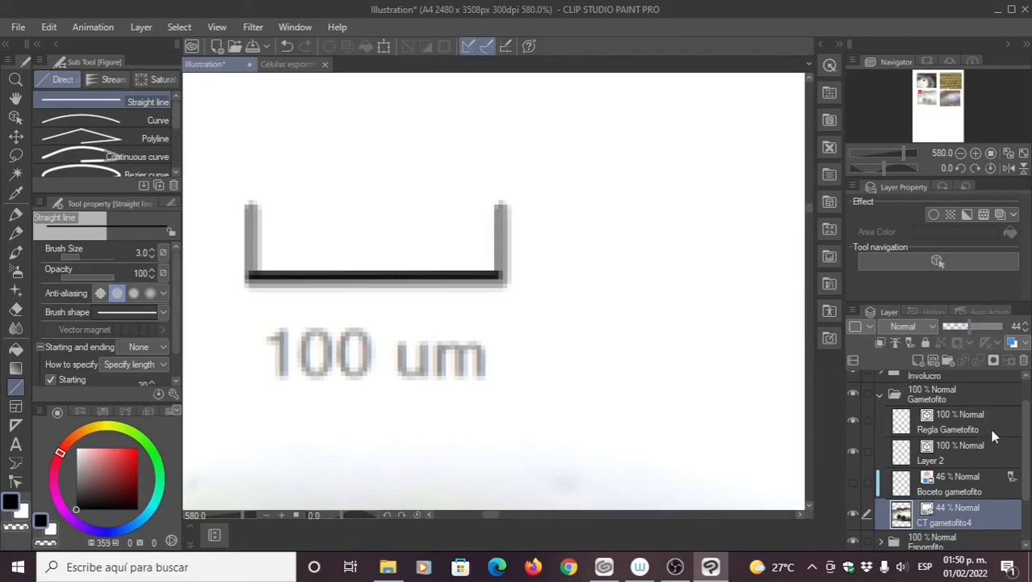
pyautogui.click(965, 429)
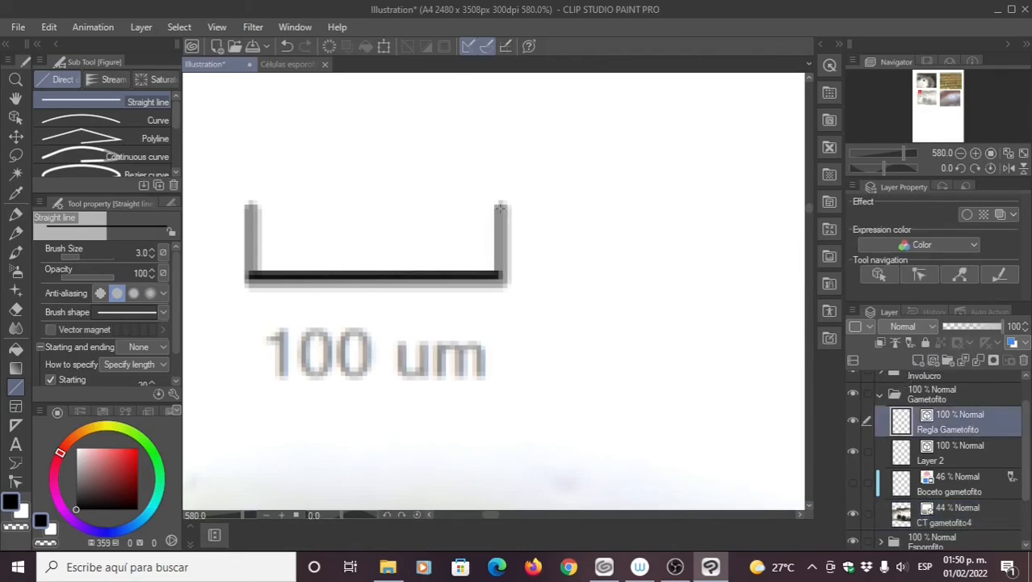
# Step: Trace the scale bar bracket's right and left vertical ends
pyautogui.moveTo(499, 205); pyautogui.dragTo(504, 275)
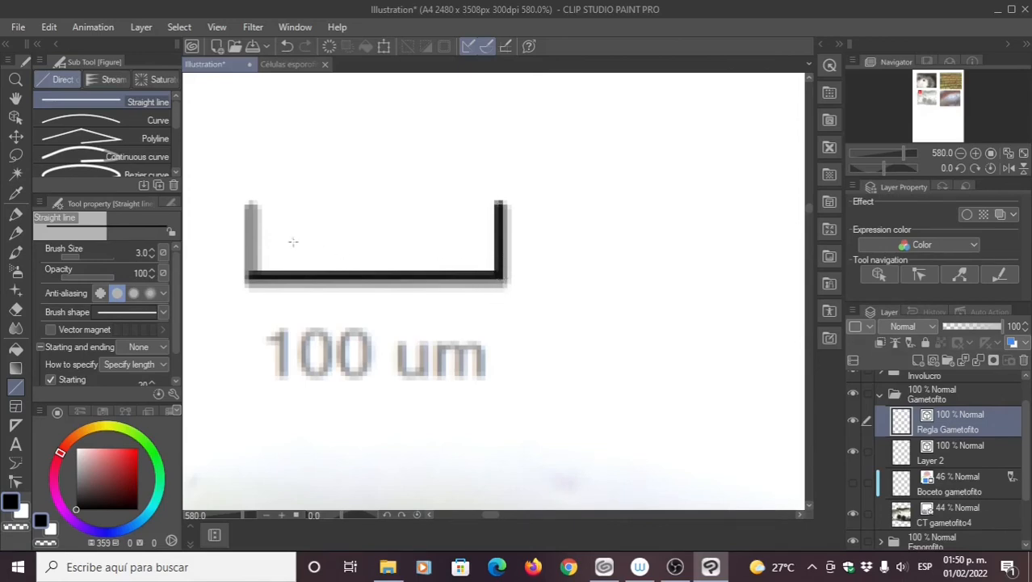
pyautogui.moveTo(250, 203); pyautogui.dragTo(257, 277)
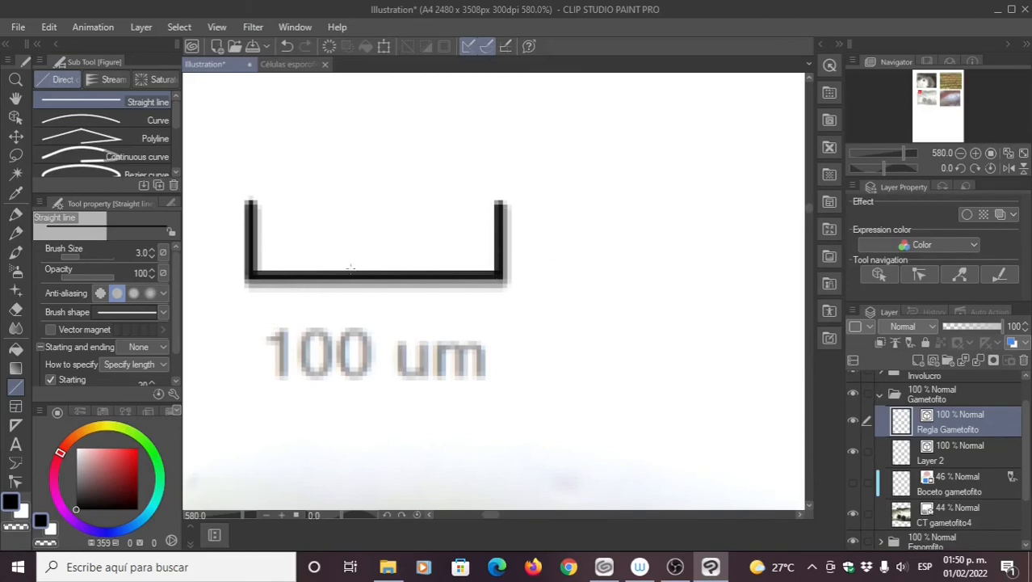
pyautogui.click(16, 136)
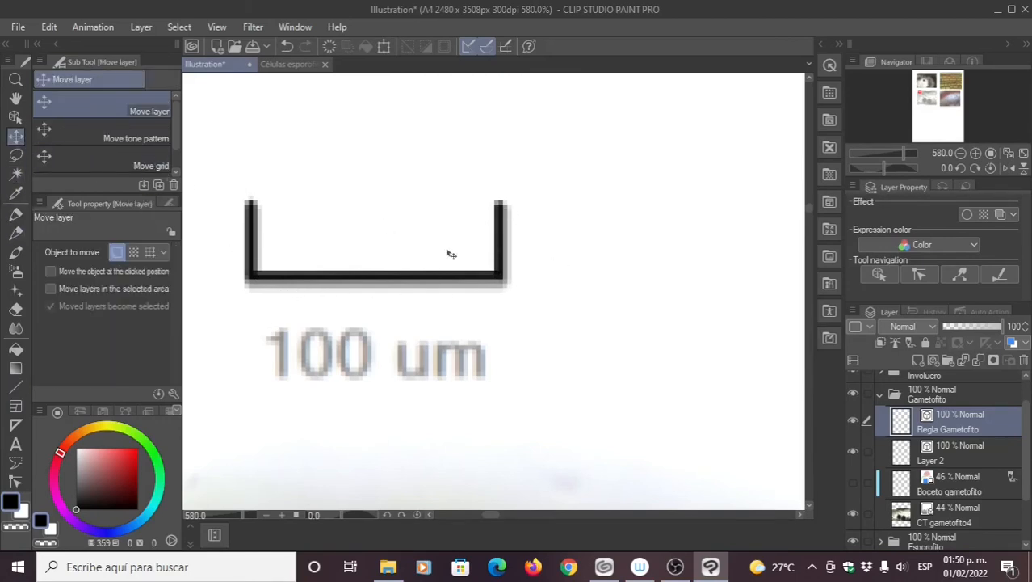
# Step: Move the black scale bar bracket onto the 100 um label
pyautogui.moveTo(430, 277); pyautogui.dragTo(429, 293)
pyautogui.press('Left')
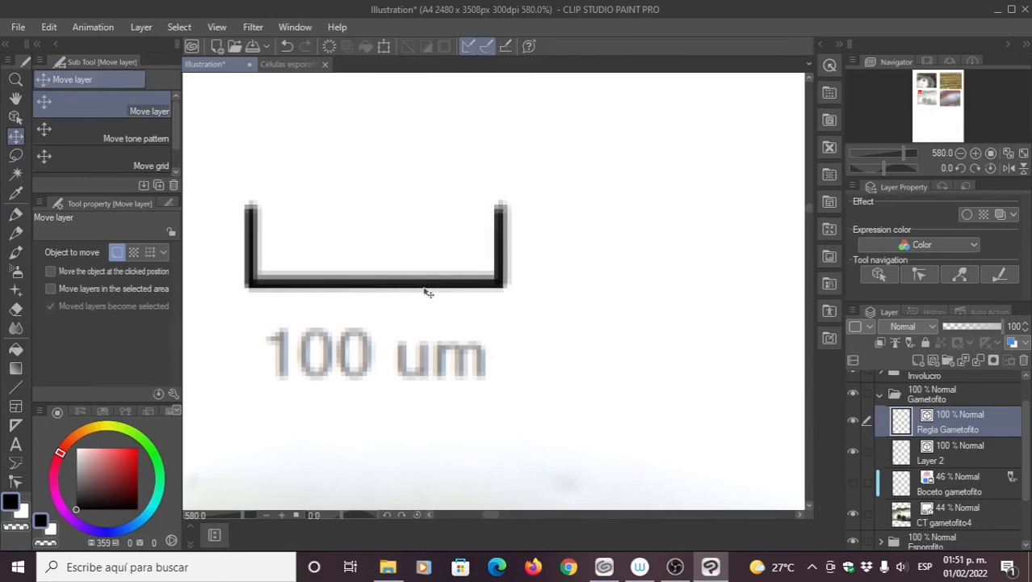
pyautogui.press('Up')
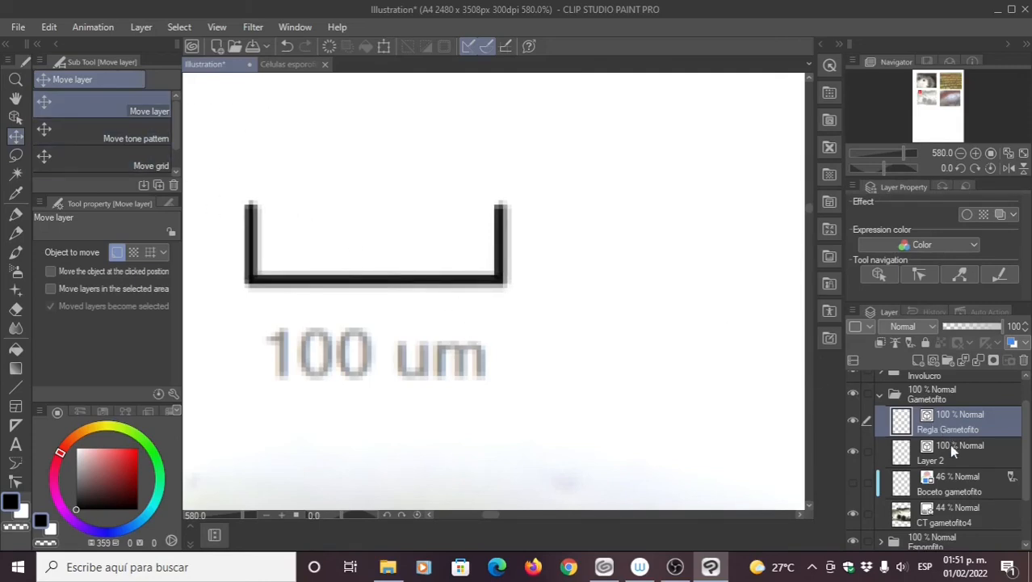
pyautogui.scroll(-3, 511, 364)
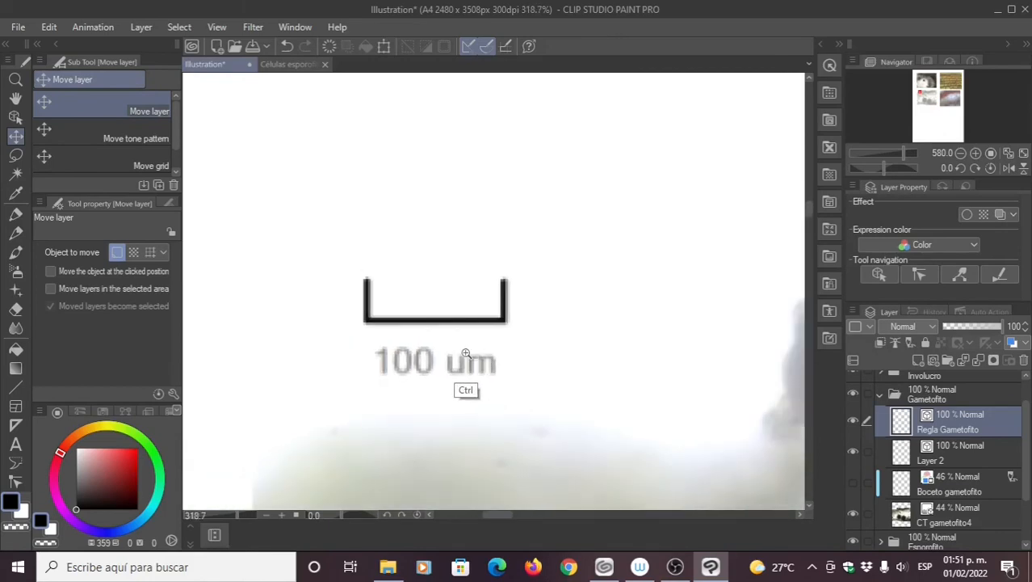
pyautogui.moveTo(466, 353); pyautogui.dragTo(403, 347)
pyautogui.moveTo(443, 306); pyautogui.dragTo(362, 197)
pyautogui.moveTo(415, 242); pyautogui.dragTo(391, 473)
pyautogui.moveTo(390, 461); pyautogui.dragTo(421, 251)
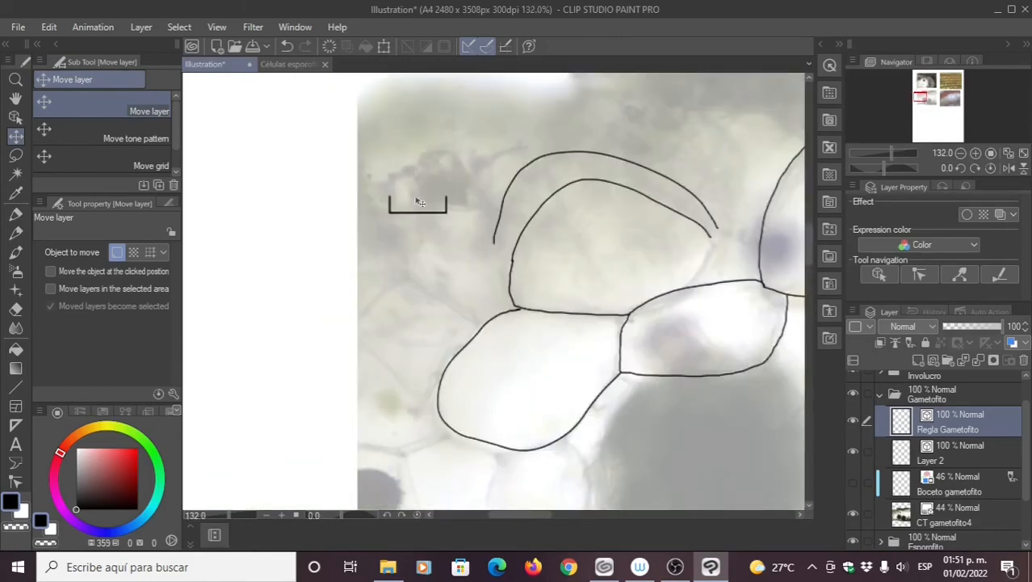
pyautogui.moveTo(418, 201); pyautogui.dragTo(440, 113)
pyautogui.moveTo(438, 173); pyautogui.dragTo(442, 269)
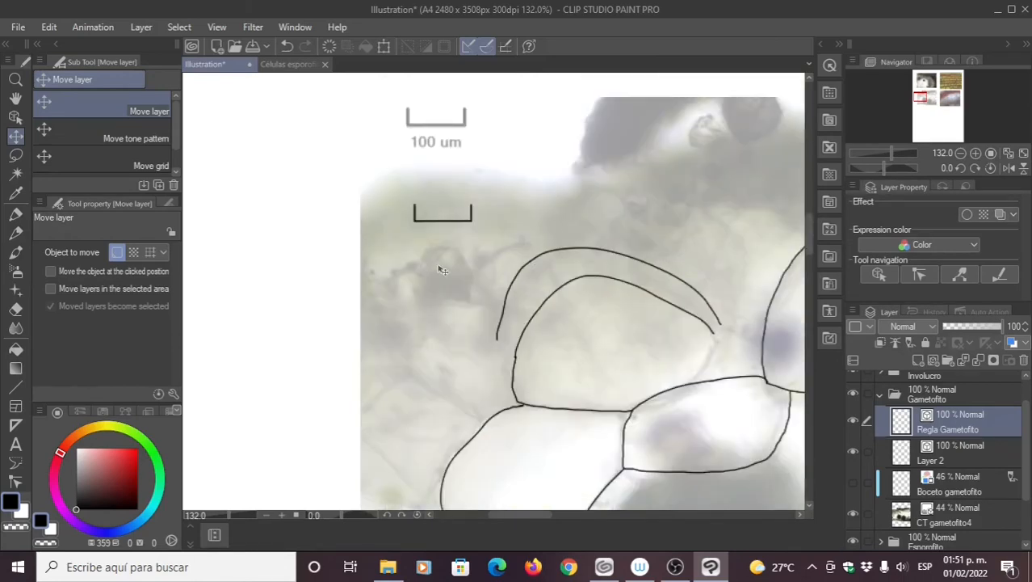
pyautogui.moveTo(443, 271); pyautogui.dragTo(448, 127)
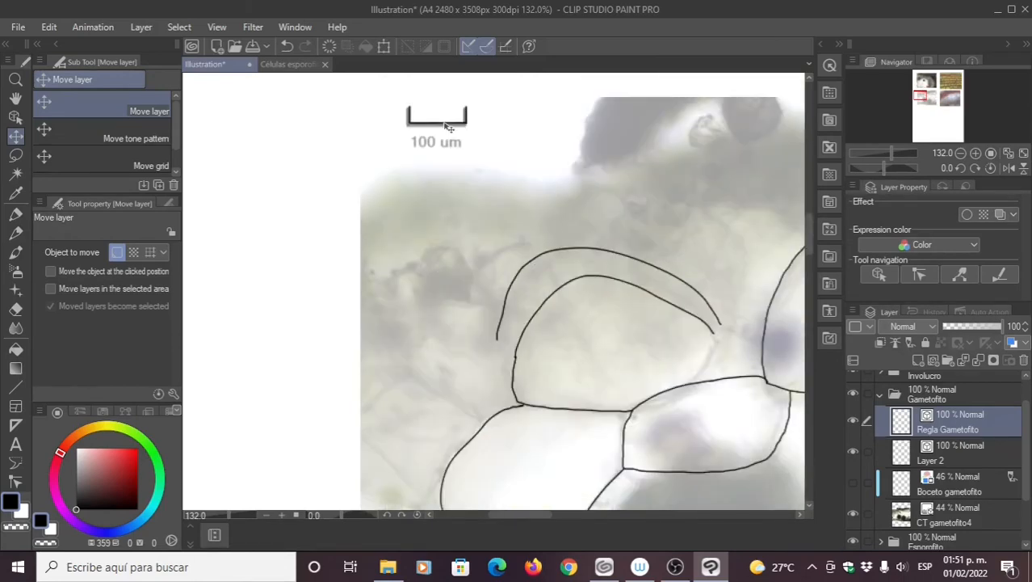
pyautogui.scroll(-2, 449, 127)
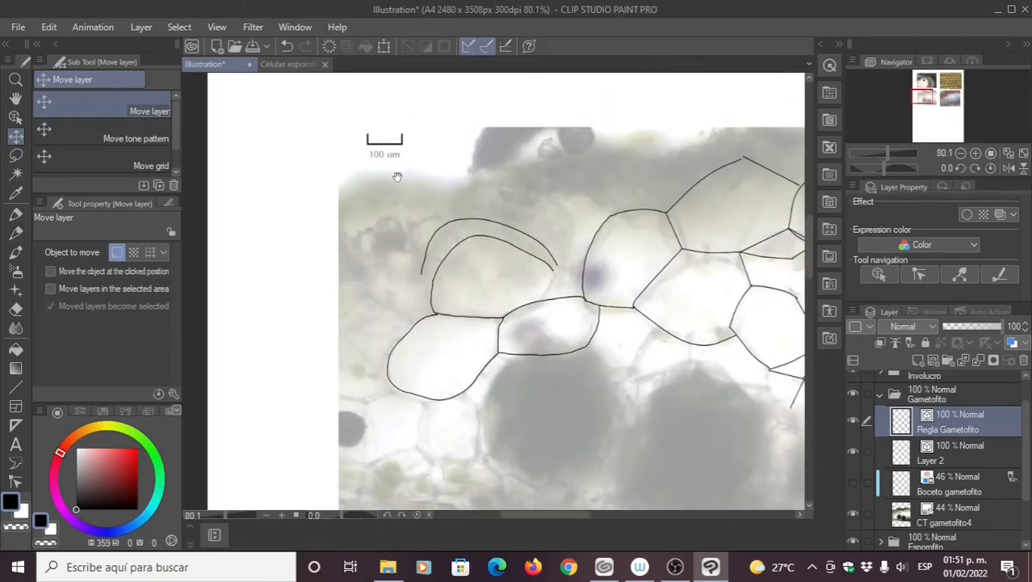
pyautogui.moveTo(397, 177); pyautogui.dragTo(378, 169)
# Step: Rename Layer 2 to Tinta and shift the ink tracing to align with the photographed cells
pyautogui.click(948, 459)
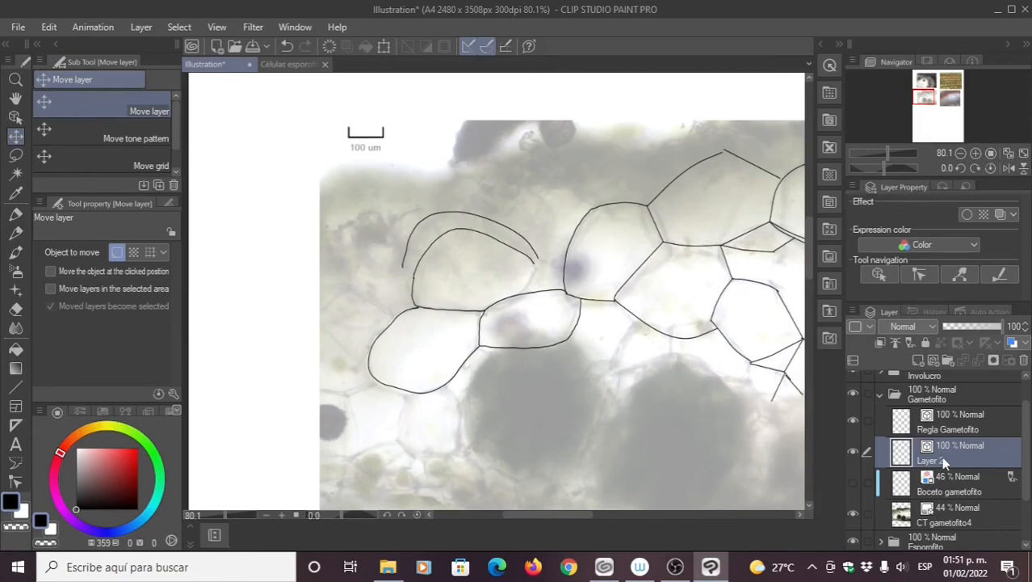
pyautogui.doubleClick(933, 460)
pyautogui.write('Tinta')
pyautogui.press('Return')
pyautogui.moveTo(365, 141)
pyautogui.mouseDown()
pyautogui.moveTo(368, 208)
pyautogui.moveTo(359, 207)
pyautogui.moveTo(375, 170)
pyautogui.moveTo(370, 185)
pyautogui.mouseUp()
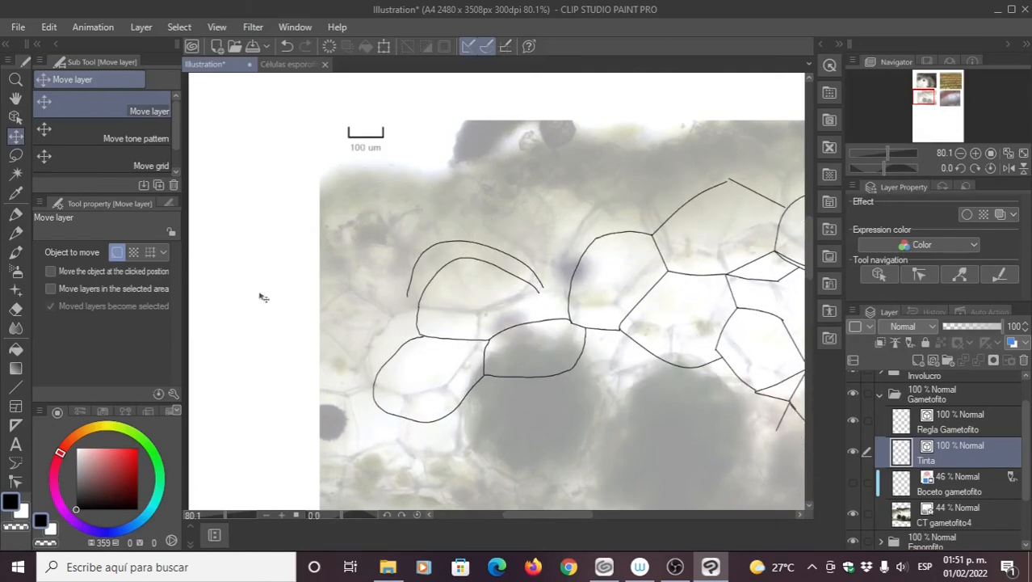
pyautogui.moveTo(286, 249); pyautogui.dragTo(250, 217)
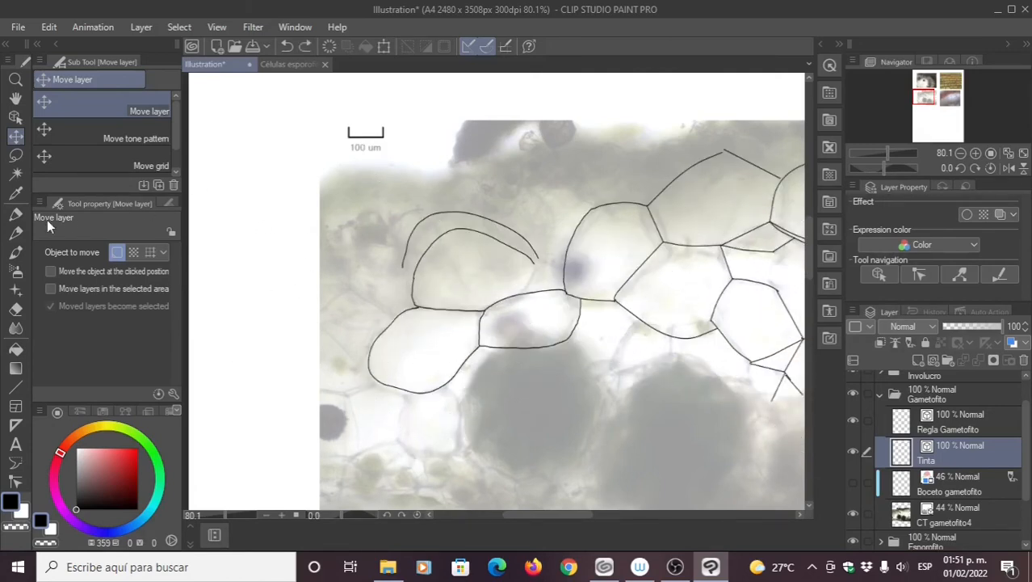
pyautogui.click(16, 155)
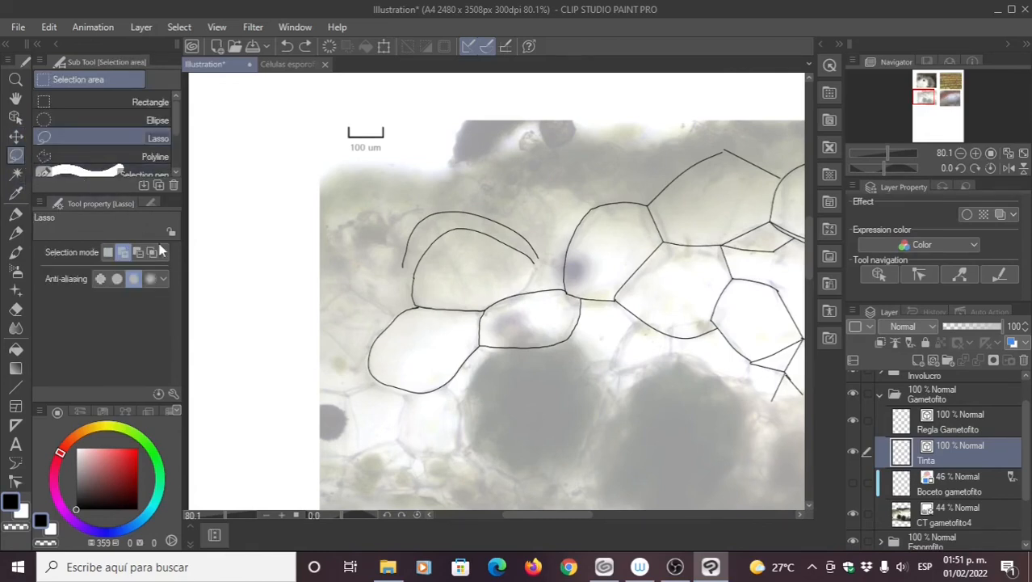
pyautogui.click(947, 424)
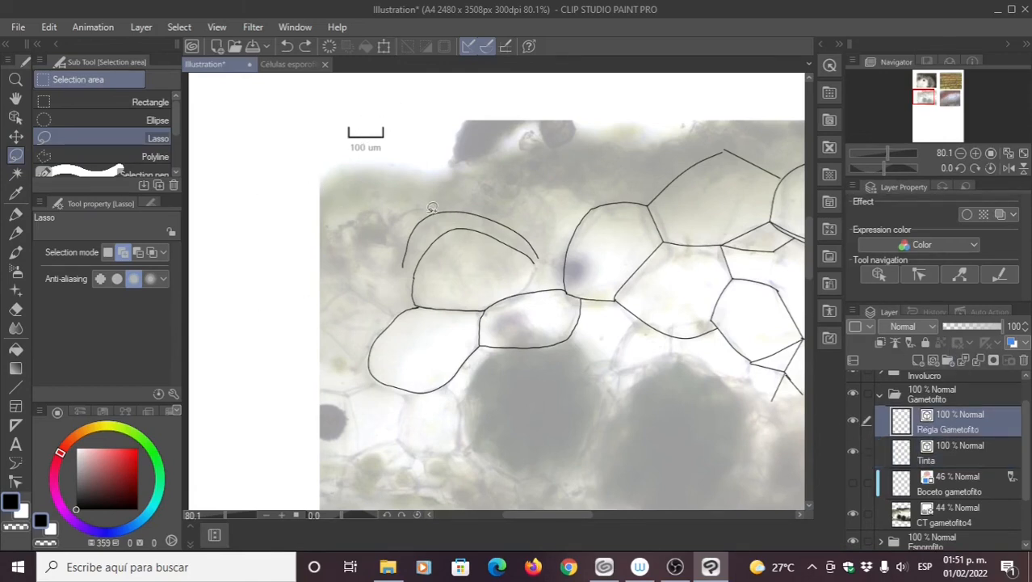
pyautogui.click(935, 454)
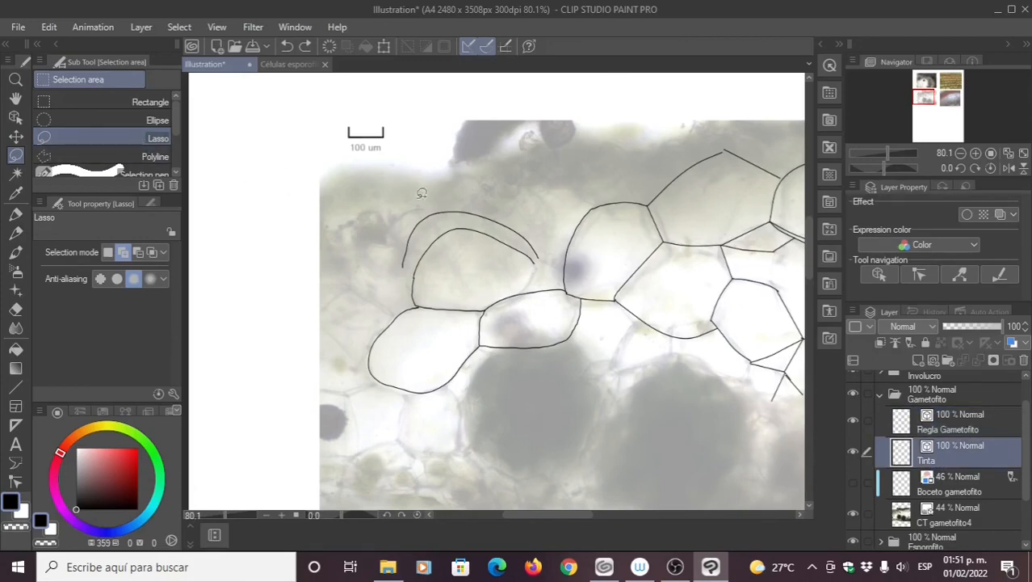
pyautogui.moveTo(408, 194)
pyautogui.mouseDown()
pyautogui.moveTo(419, 202)
pyautogui.moveTo(390, 193)
pyautogui.mouseUp()
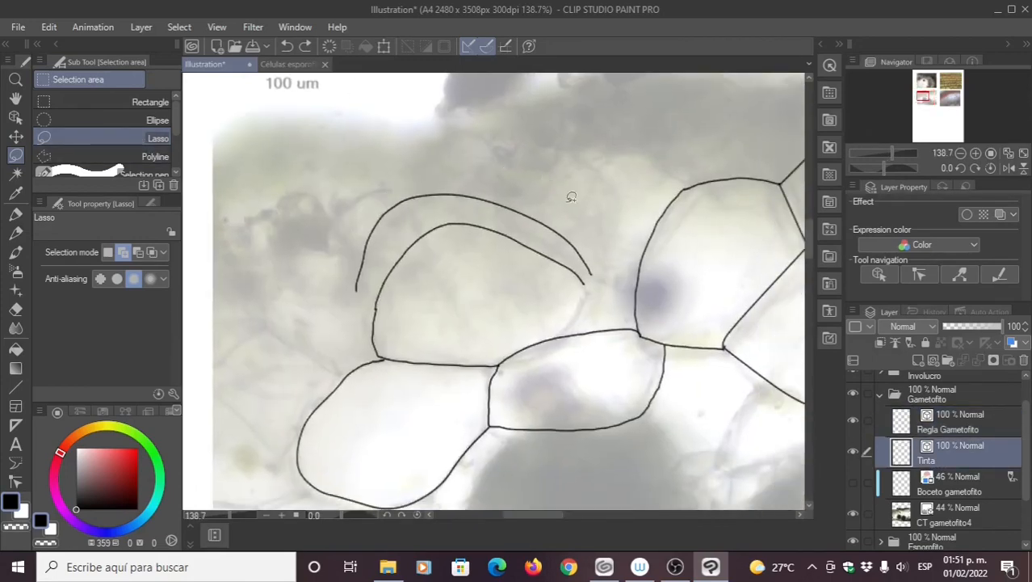
pyautogui.moveTo(549, 237)
pyautogui.mouseDown()
pyautogui.moveTo(603, 274)
pyautogui.moveTo(594, 225)
pyautogui.moveTo(486, 181)
pyautogui.moveTo(352, 186)
pyautogui.moveTo(331, 263)
pyautogui.moveTo(357, 291)
pyautogui.moveTo(399, 239)
pyautogui.moveTo(436, 215)
pyautogui.moveTo(466, 209)
pyautogui.moveTo(542, 235)
pyautogui.mouseUp()
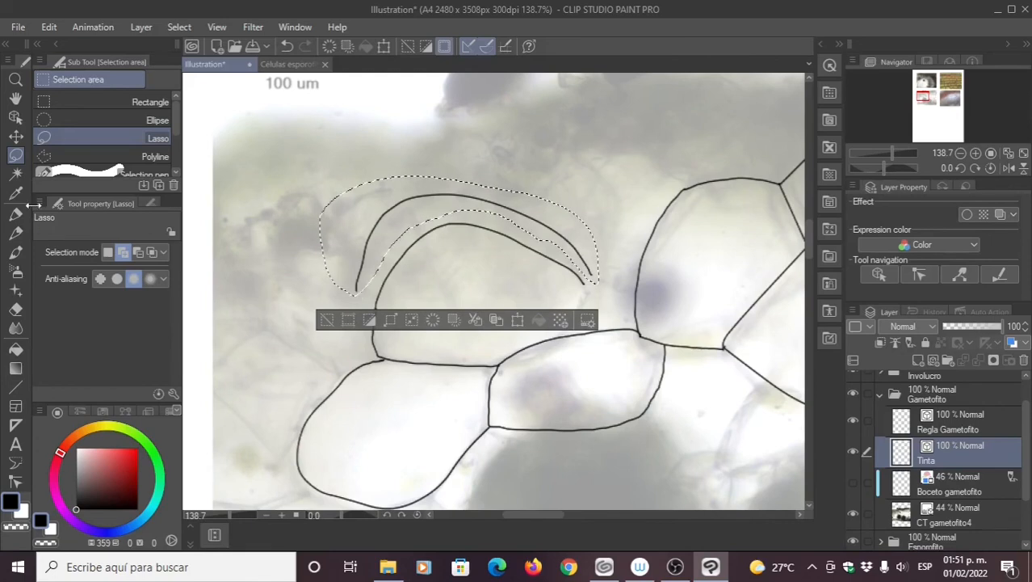
pyautogui.click(16, 137)
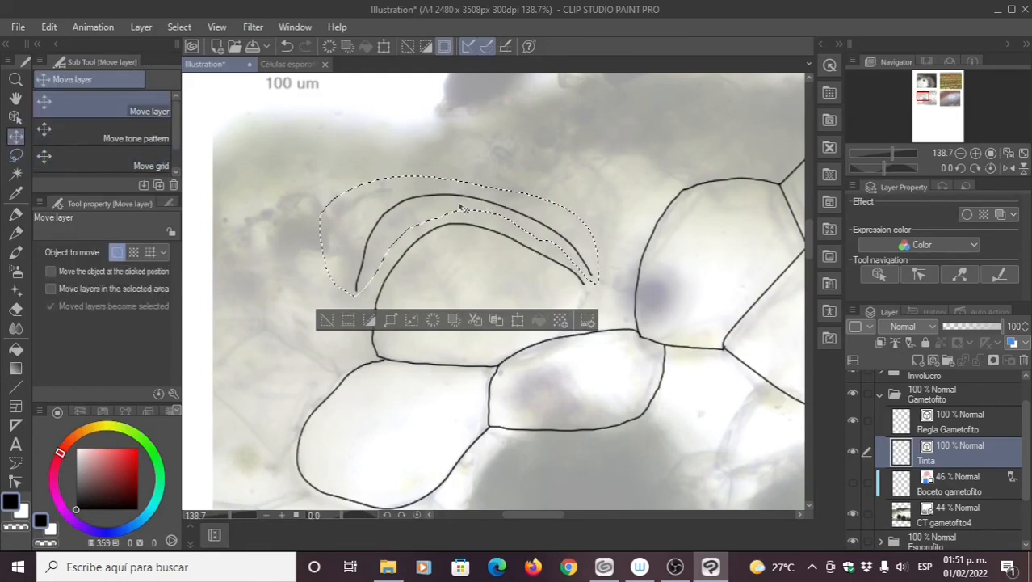
pyautogui.moveTo(467, 206)
pyautogui.mouseDown()
pyautogui.moveTo(382, 156)
pyautogui.moveTo(411, 124)
pyautogui.mouseUp()
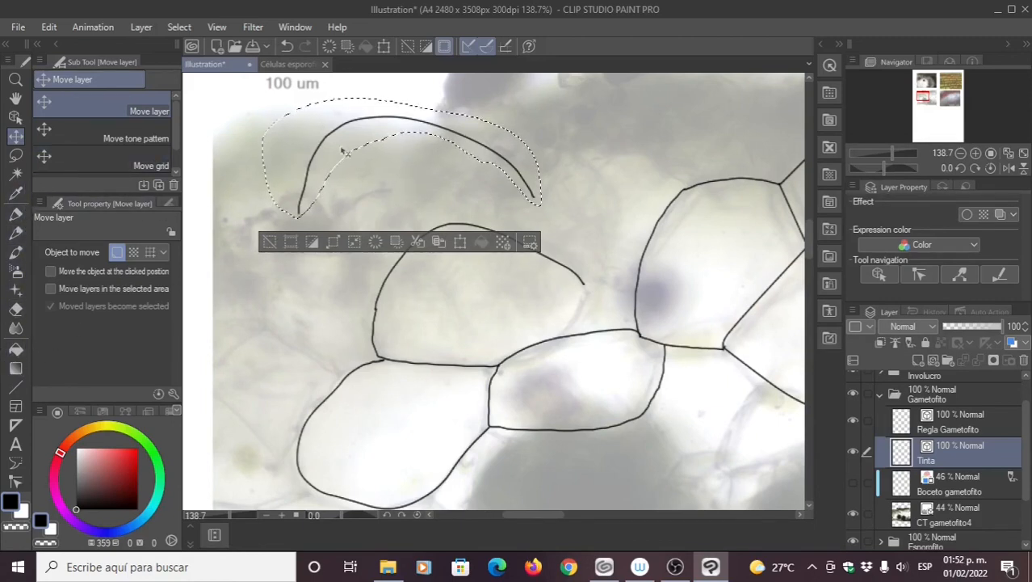
pyautogui.click(179, 27)
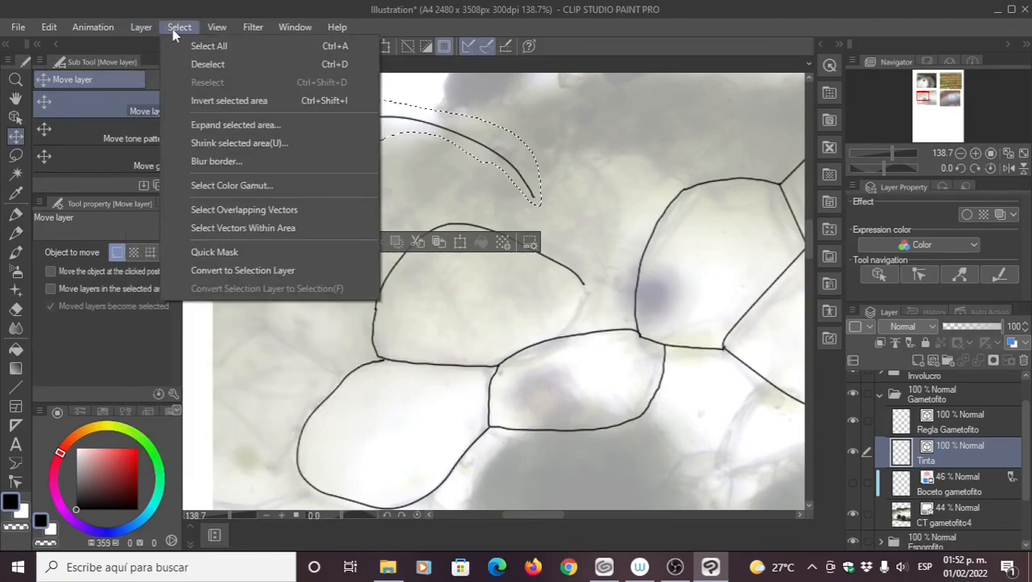
pyautogui.click(202, 62)
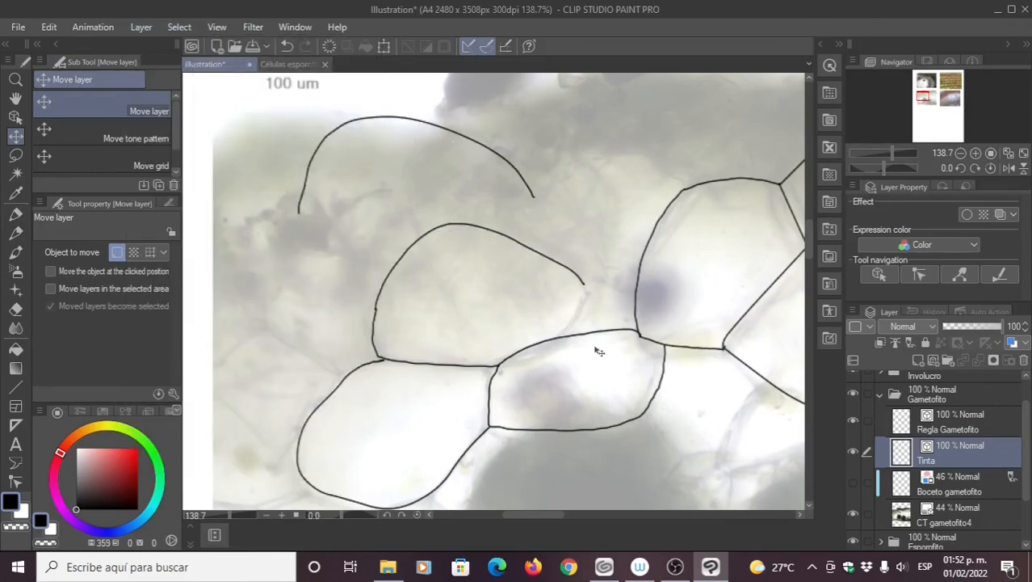
pyautogui.click(15, 482)
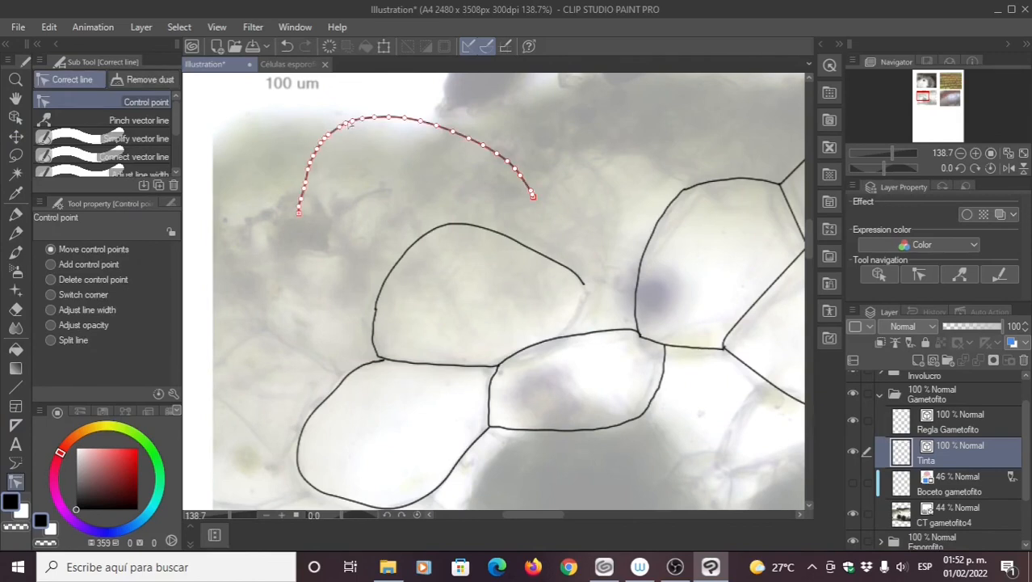
pyautogui.moveTo(344, 129); pyautogui.dragTo(329, 197)
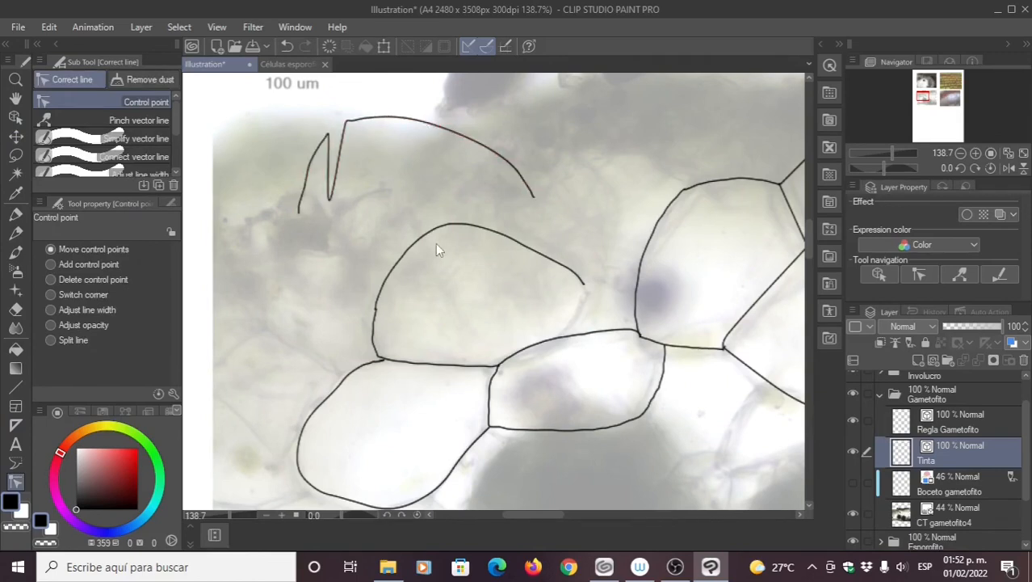
pyautogui.hotkey('ctrl', 'z')
pyautogui.hotkey('ctrl', 'z')
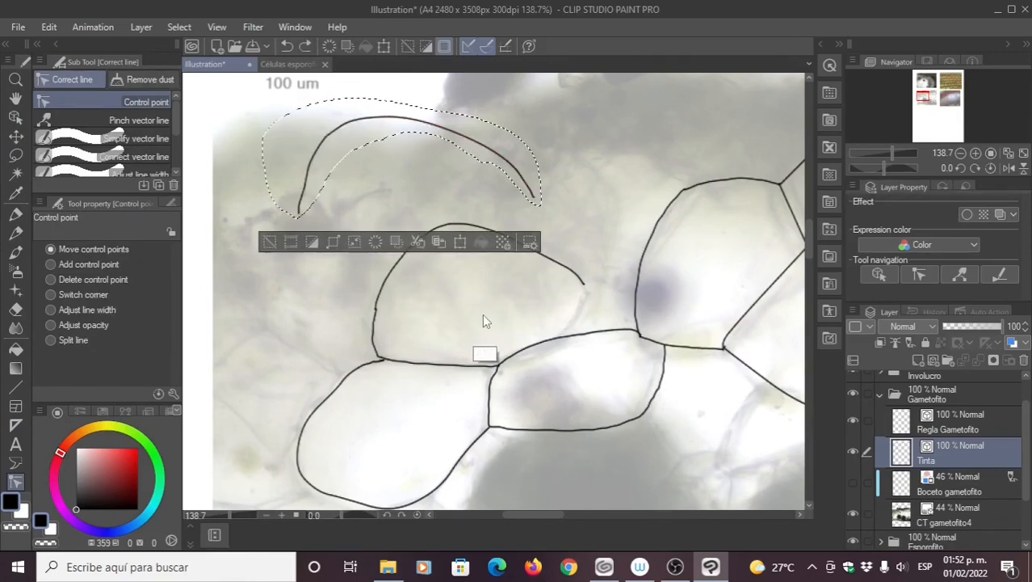
pyautogui.hotkey('ctrl', 'z')
pyautogui.hotkey('ctrl', 'z')
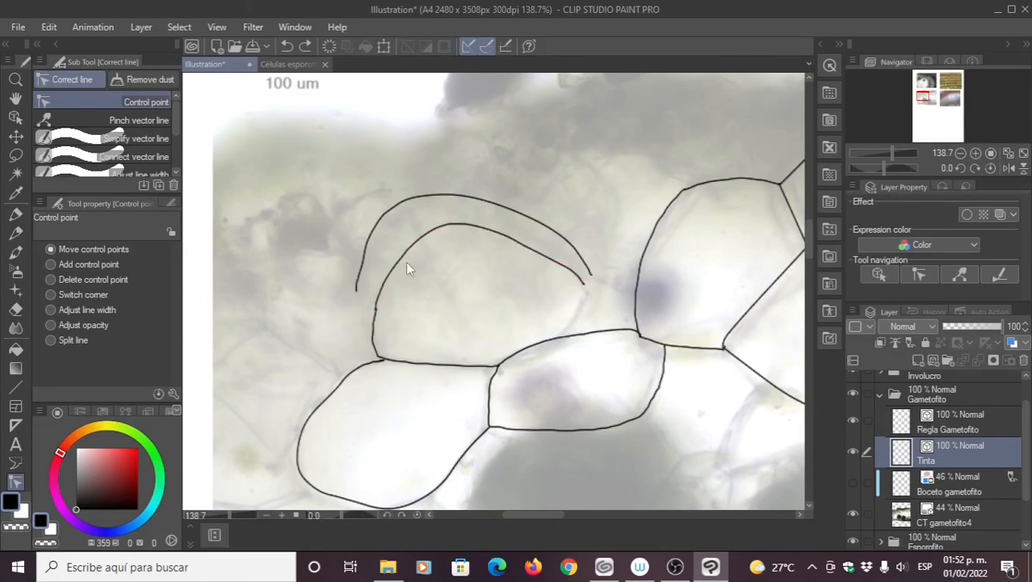
pyautogui.moveTo(406, 261); pyautogui.dragTo(404, 327)
pyautogui.hotkey('ctrl', 'y')
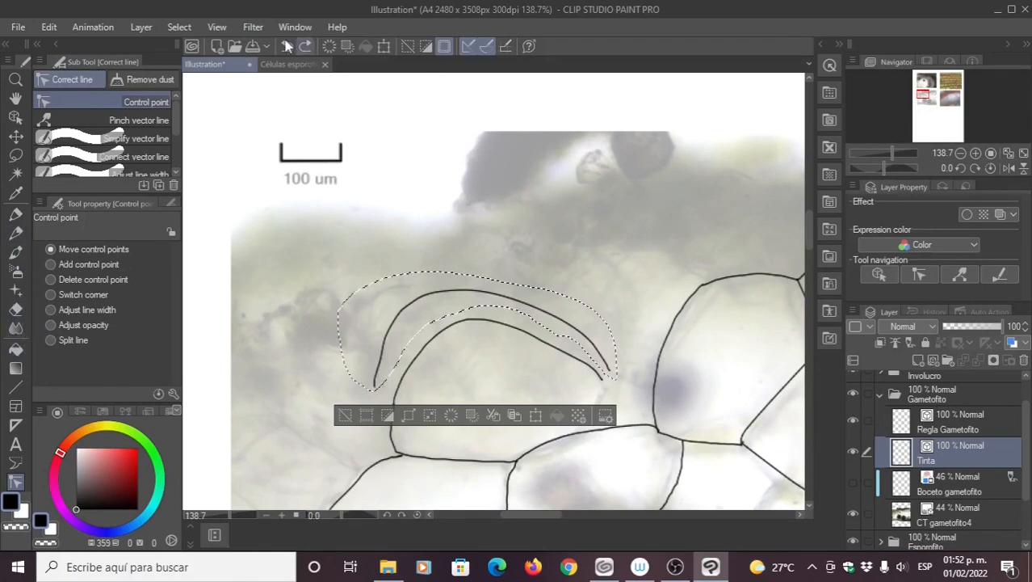
pyautogui.click(179, 27)
pyautogui.click(206, 63)
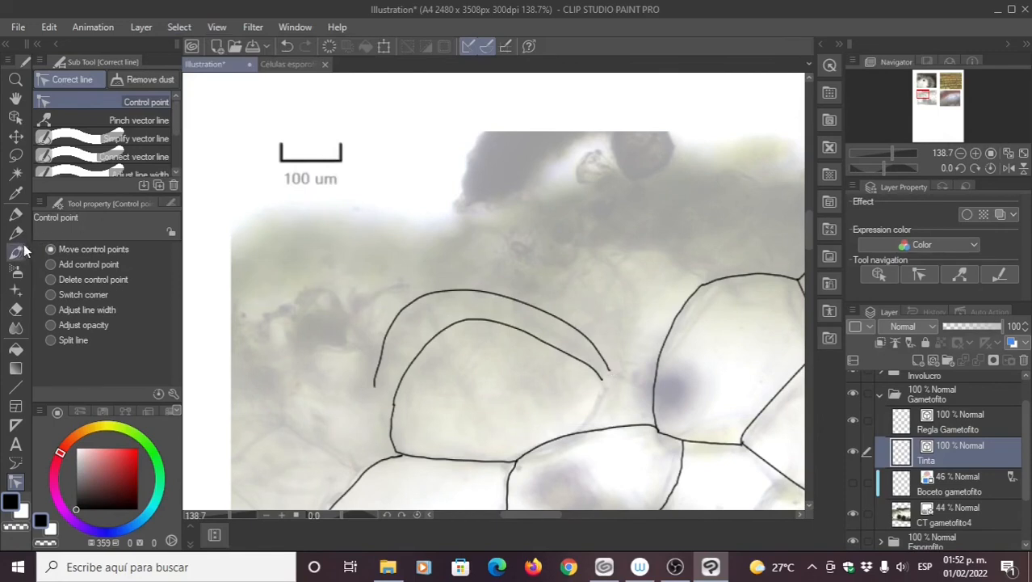
pyautogui.click(15, 308)
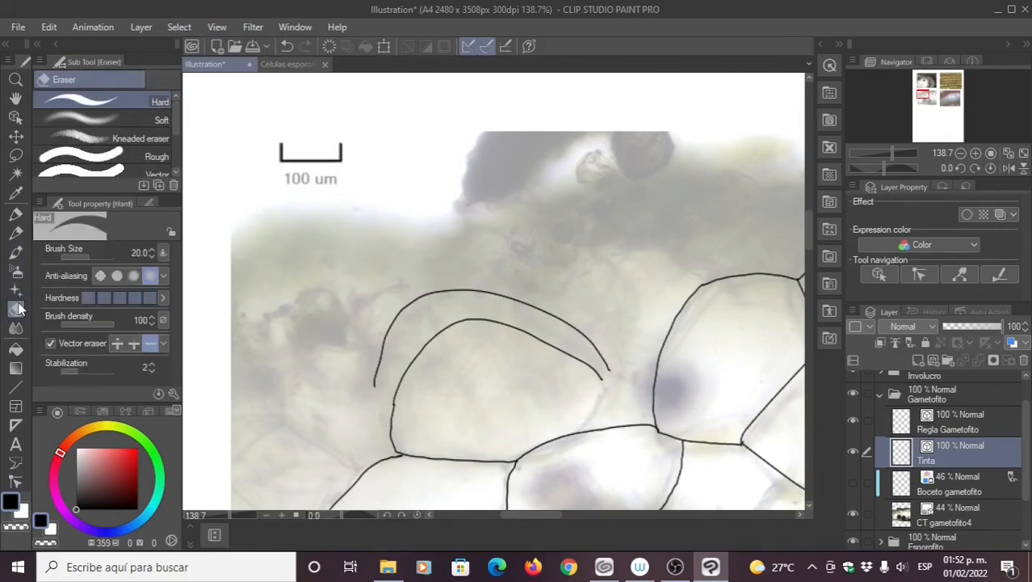
# Step: Set the vector eraser to whole lines and delete the stray outer arc above the top-left cell
pyautogui.click(150, 344)
pyautogui.click(454, 289)
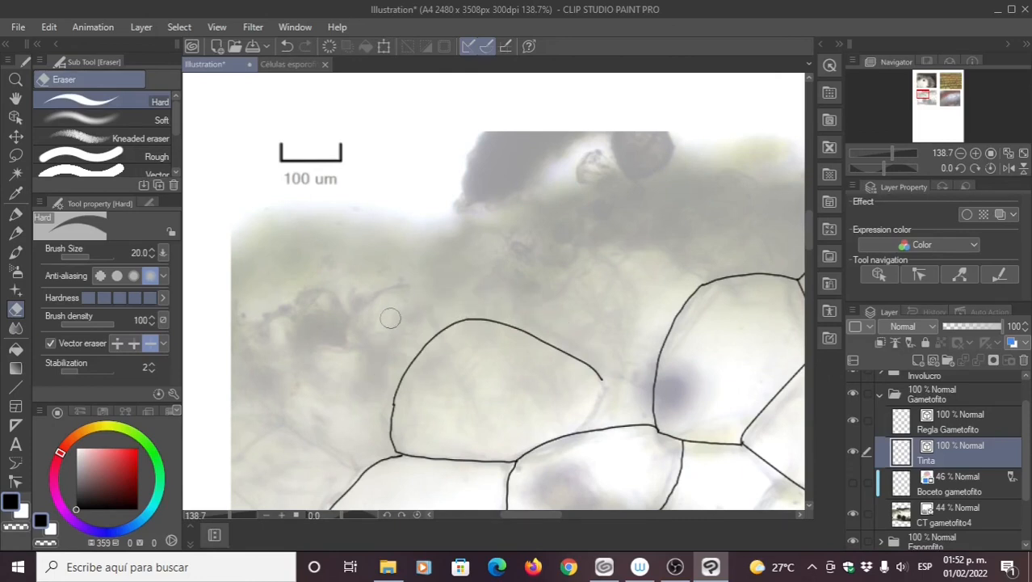
pyautogui.moveTo(452, 278)
pyautogui.mouseDown()
pyautogui.moveTo(446, 263)
pyautogui.moveTo(447, 273)
pyautogui.mouseUp()
# Step: Pan right along the cell outlines and zoom in on a line junction
pyautogui.moveTo(488, 348); pyautogui.dragTo(434, 191)
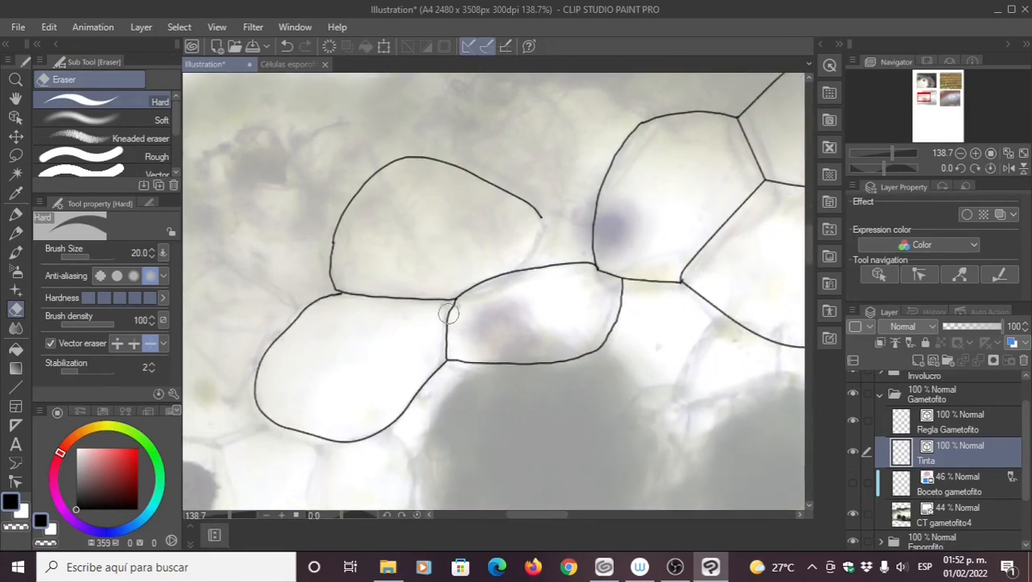
pyautogui.moveTo(475, 338)
pyautogui.mouseDown()
pyautogui.moveTo(462, 314)
pyautogui.moveTo(484, 348)
pyautogui.mouseUp()
pyautogui.moveTo(486, 279); pyautogui.dragTo(401, 293)
pyautogui.moveTo(495, 299); pyautogui.dragTo(435, 268)
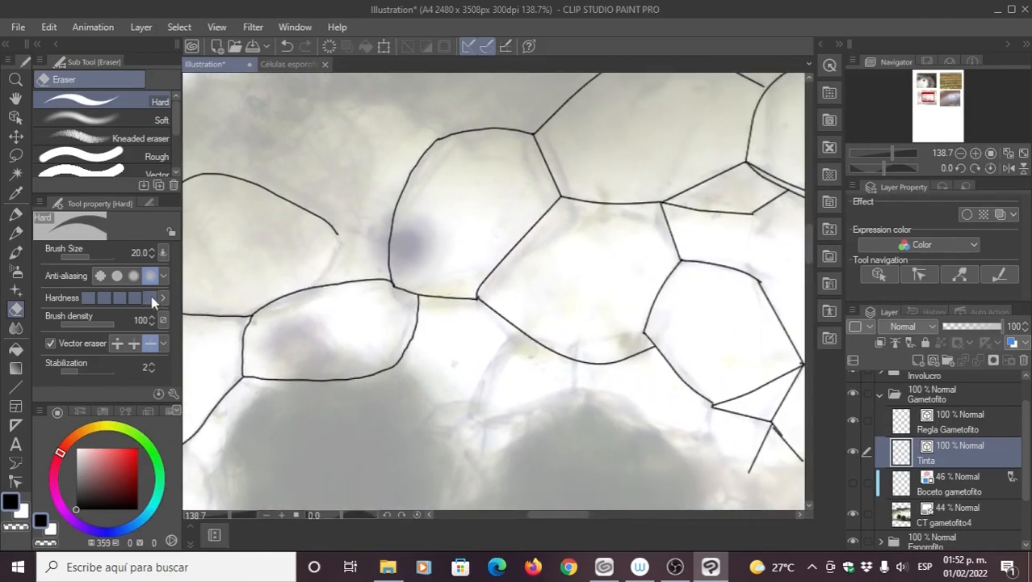
pyautogui.moveTo(648, 364); pyautogui.dragTo(561, 332)
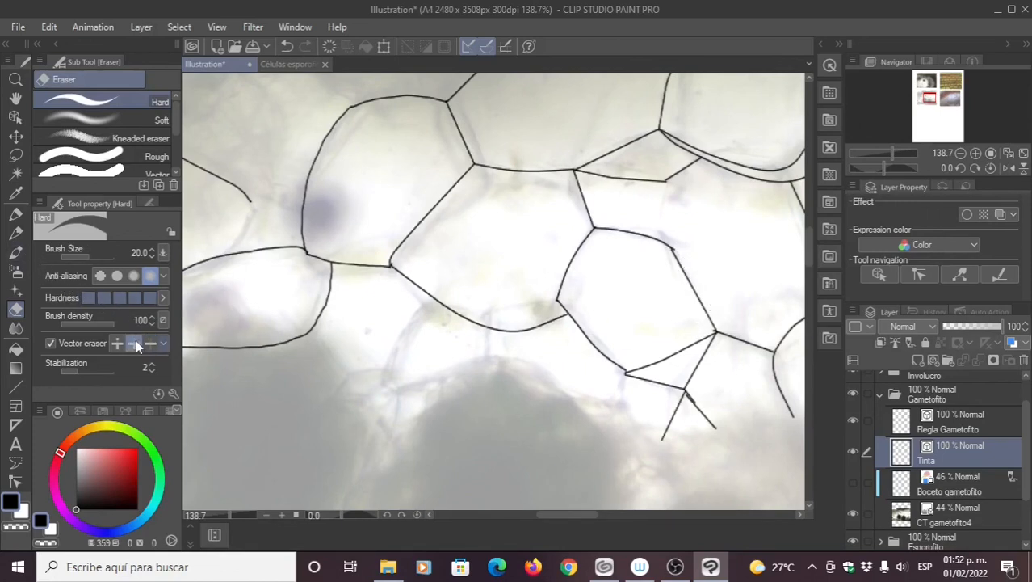
pyautogui.moveTo(598, 320)
pyautogui.mouseDown()
pyautogui.moveTo(466, 285)
pyautogui.moveTo(458, 261)
pyautogui.mouseUp()
pyautogui.press('ctrl')
pyautogui.moveTo(488, 213); pyautogui.dragTo(552, 217)
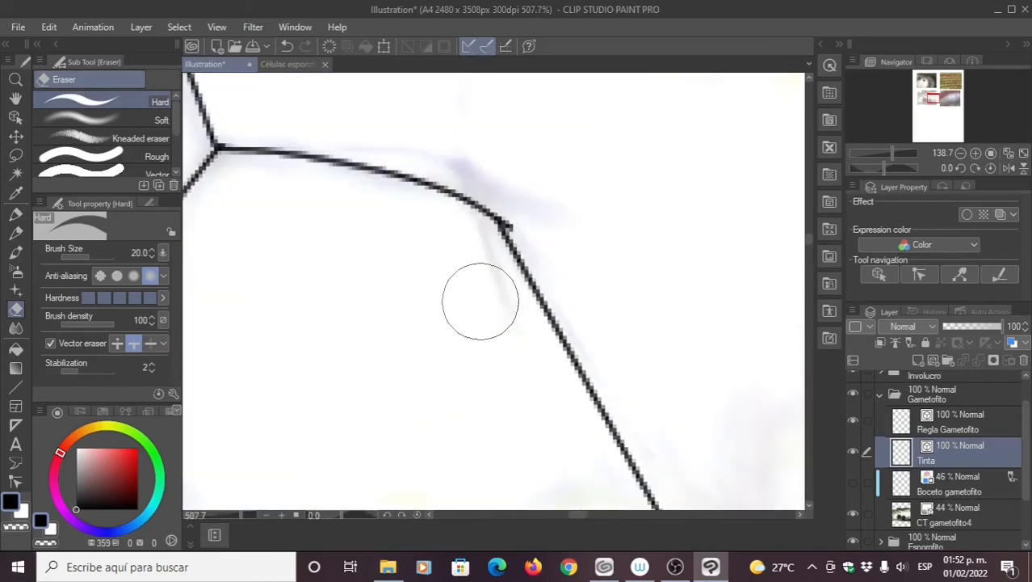
pyautogui.scroll(1, 485, 289)
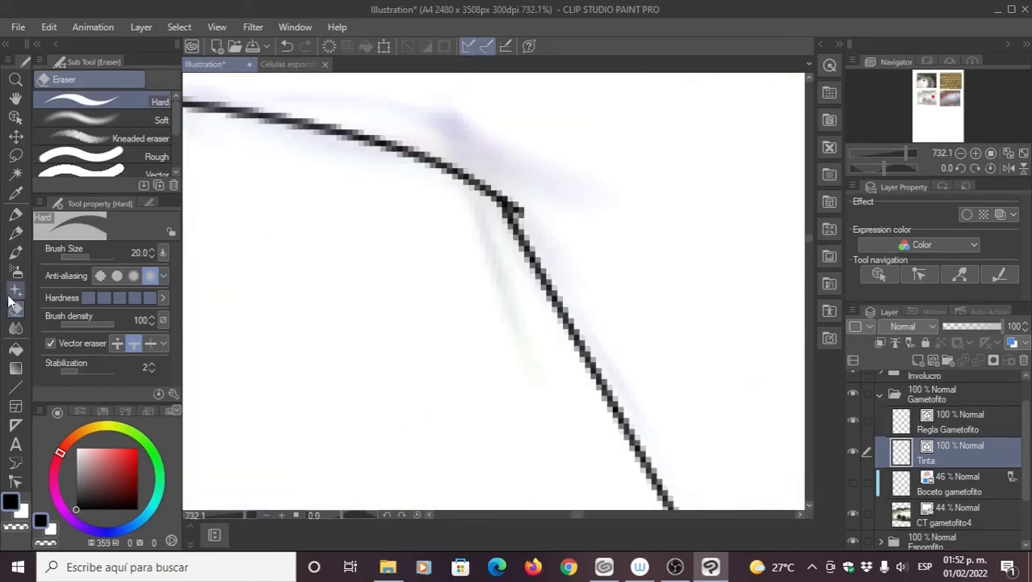
# Step: Reshape the curve and smooth the kink at the first cell-wall junction on the Tinta layer
pyautogui.click(15, 481)
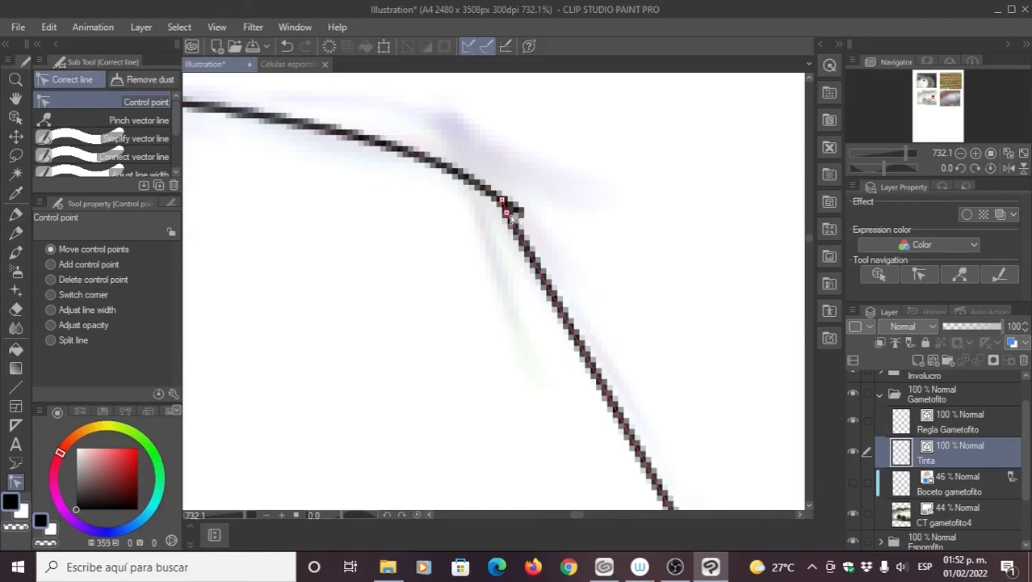
pyautogui.moveTo(508, 214); pyautogui.dragTo(533, 231)
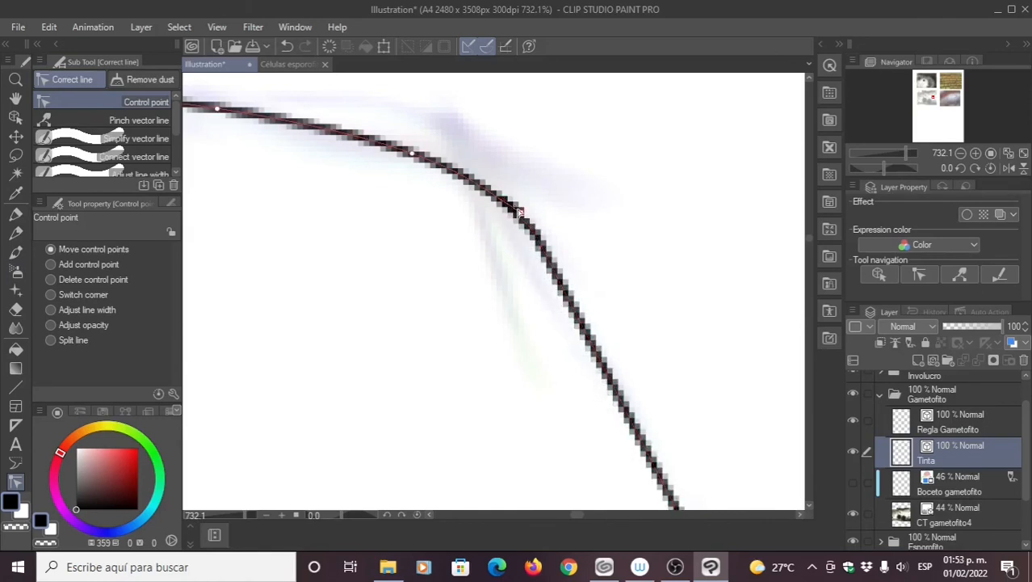
pyautogui.click(117, 139)
pyautogui.click(121, 156)
pyautogui.moveTo(452, 159); pyautogui.dragTo(529, 228)
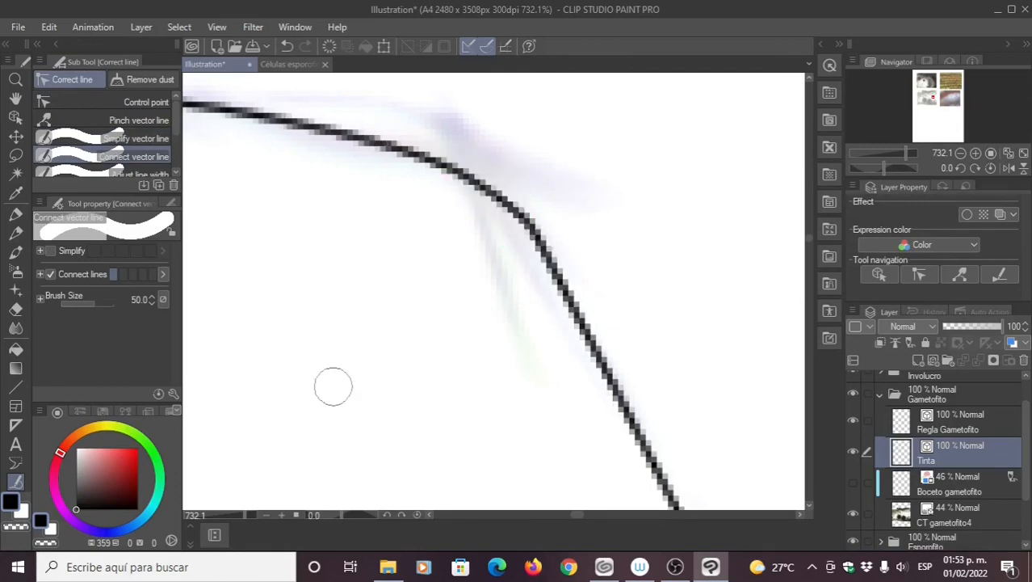
pyautogui.moveTo(386, 292); pyautogui.dragTo(327, 285)
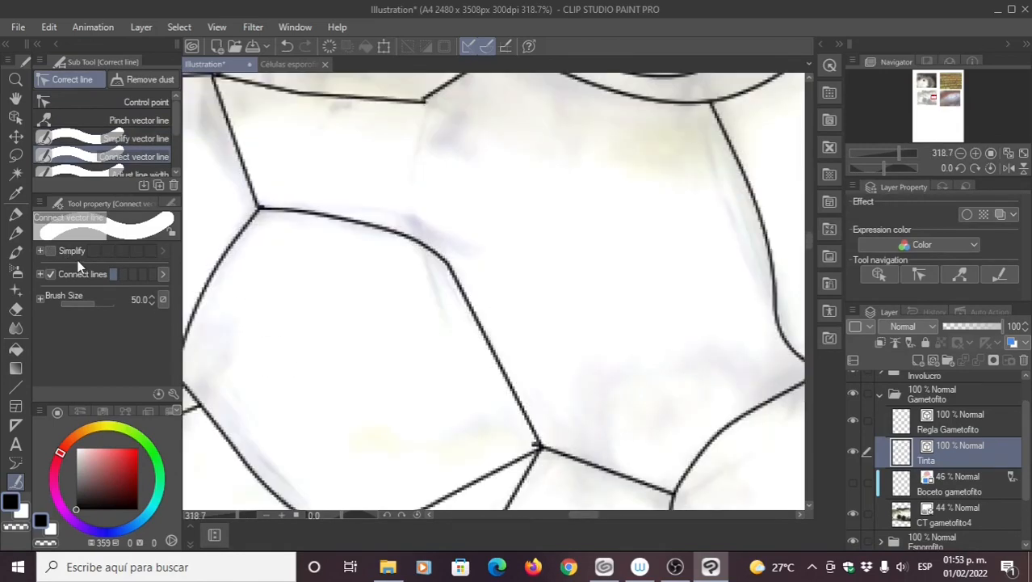
pyautogui.click(15, 214)
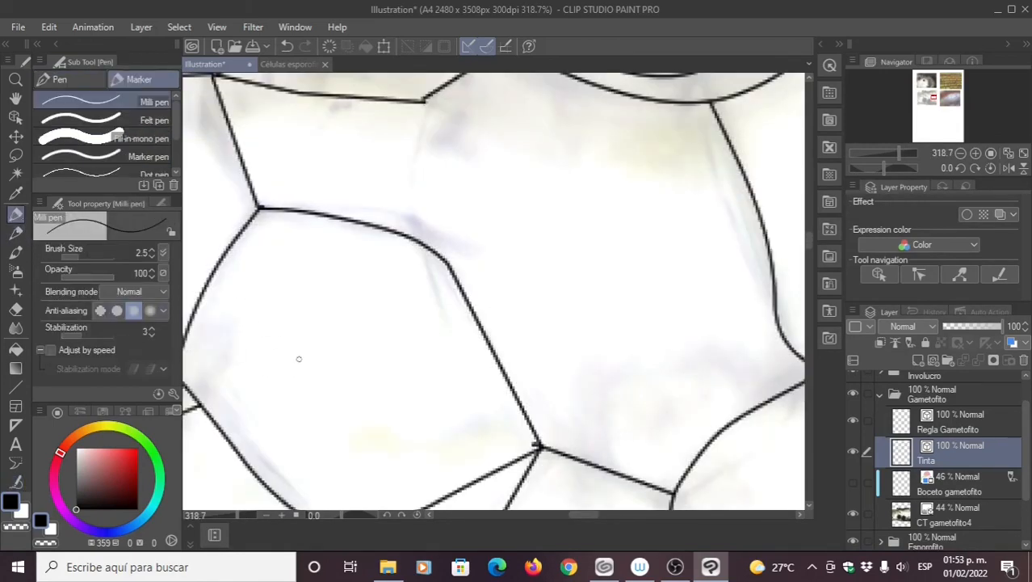
pyautogui.moveTo(299, 359); pyautogui.dragTo(279, 285)
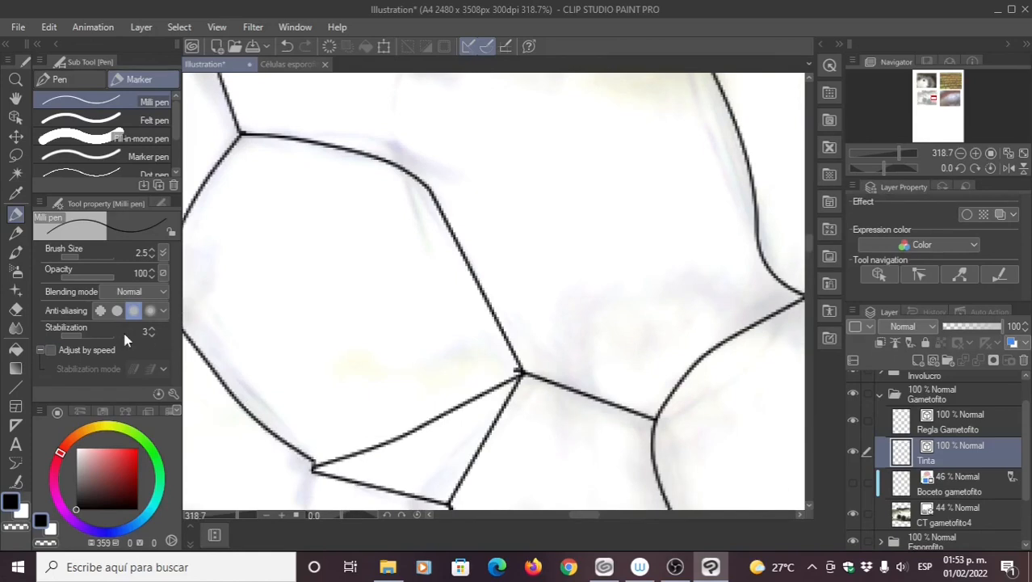
# Step: Erase the short stubs beside a line junction with the vector eraser
pyautogui.click(16, 311)
pyautogui.hscroll(3, 384, 309)
pyautogui.scroll(-2, 397, 305)
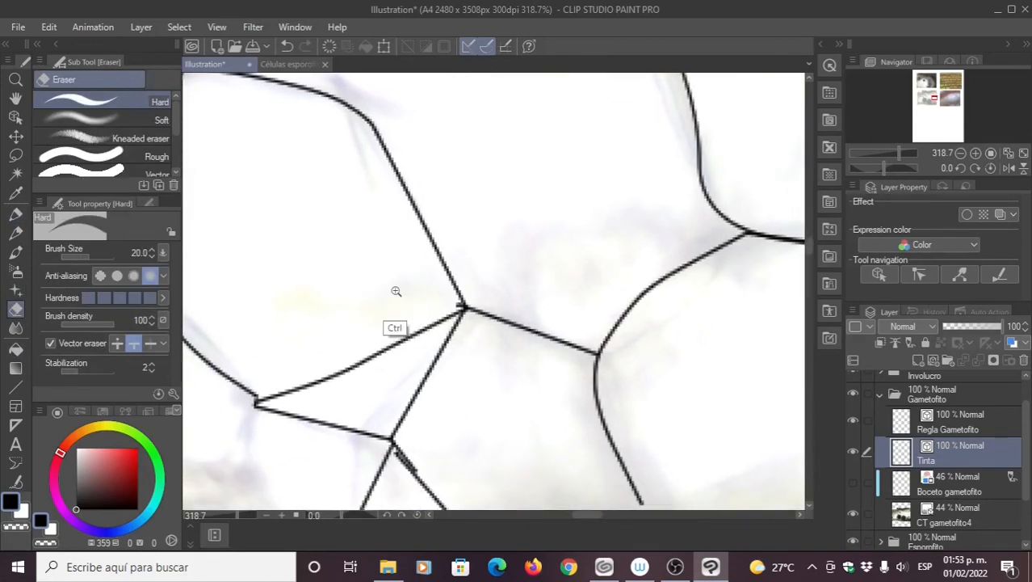
pyautogui.moveTo(396, 291); pyautogui.dragTo(426, 301)
pyautogui.moveTo(426, 300); pyautogui.dragTo(342, 268)
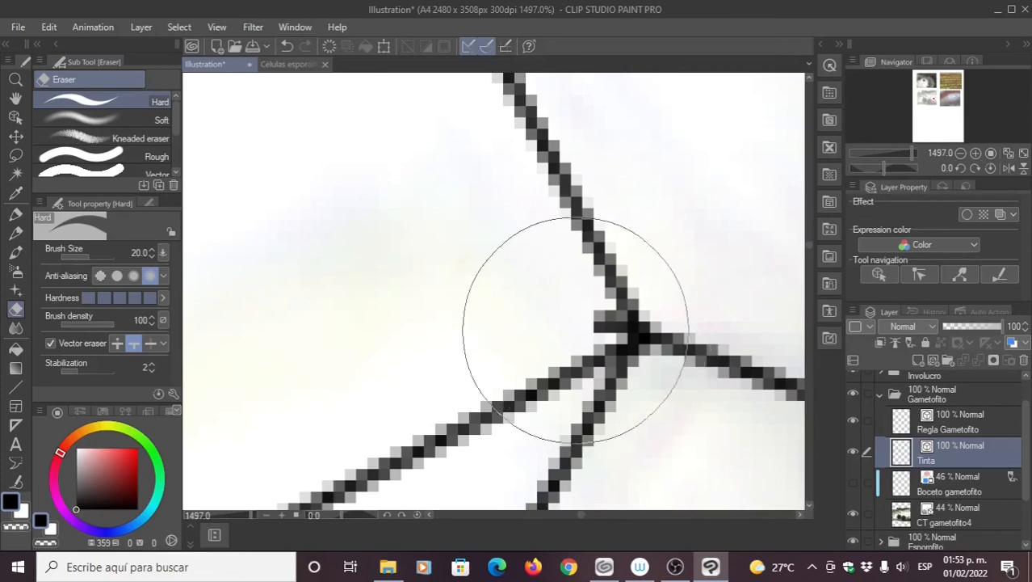
pyautogui.moveTo(585, 332); pyautogui.dragTo(593, 334)
pyautogui.moveTo(486, 351); pyautogui.dragTo(362, 313)
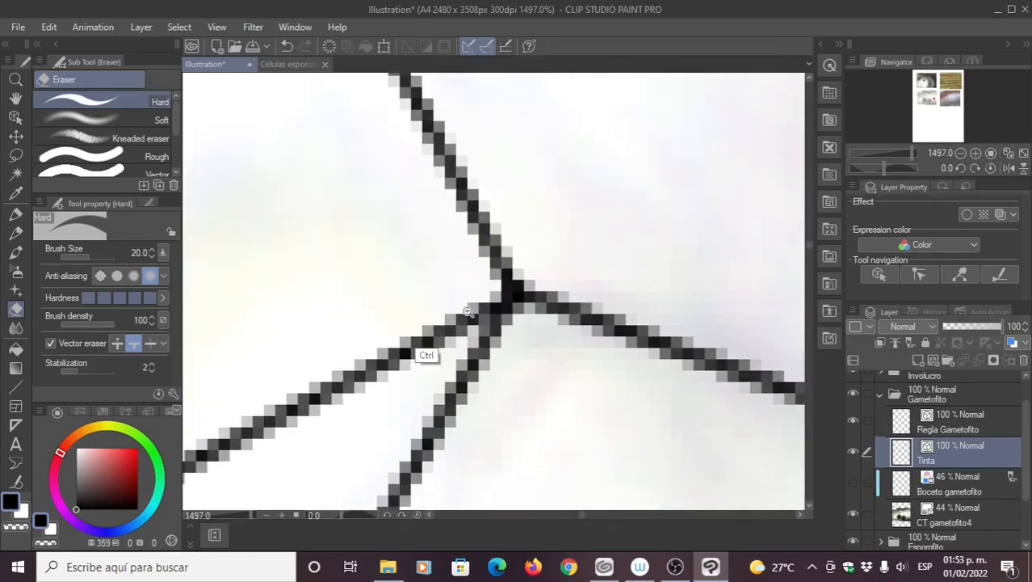
pyautogui.moveTo(467, 312)
pyautogui.mouseDown()
pyautogui.moveTo(426, 316)
pyautogui.moveTo(468, 302)
pyautogui.mouseUp()
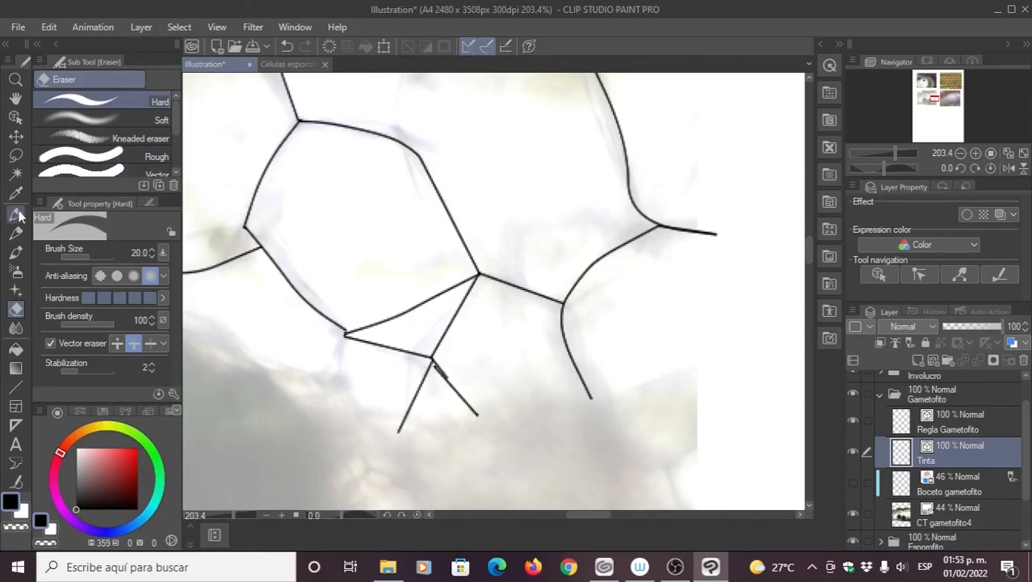
# Step: Join the open line ends into a closed corner with Connect vector line
pyautogui.click(16, 480)
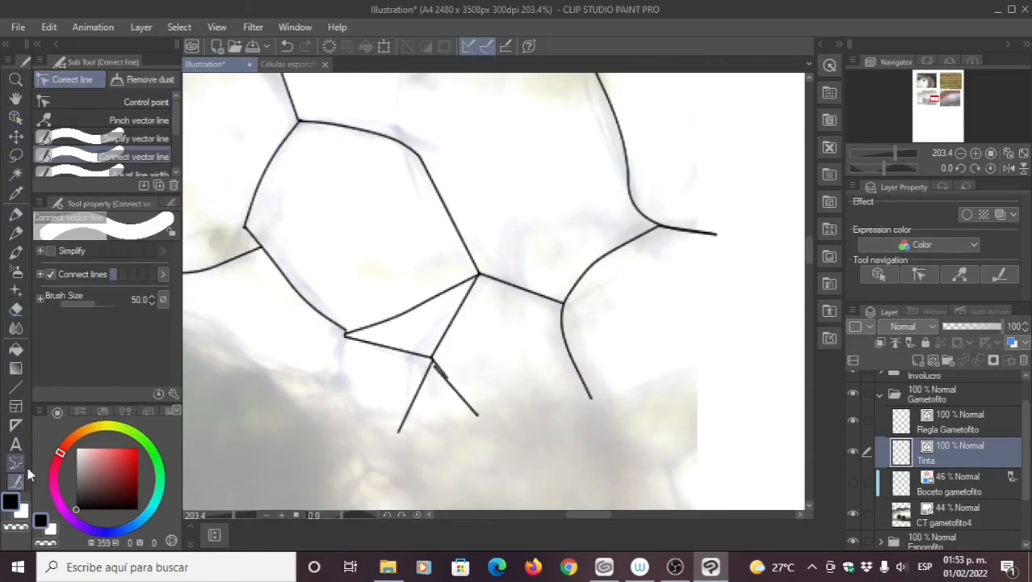
pyautogui.moveTo(440, 366); pyautogui.dragTo(436, 360)
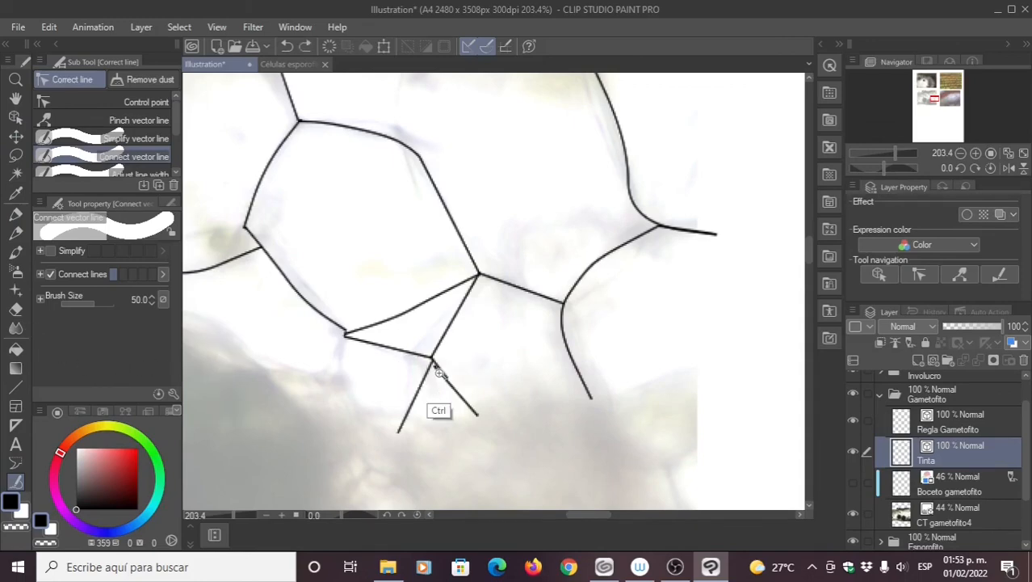
pyautogui.scroll(5, 433, 364)
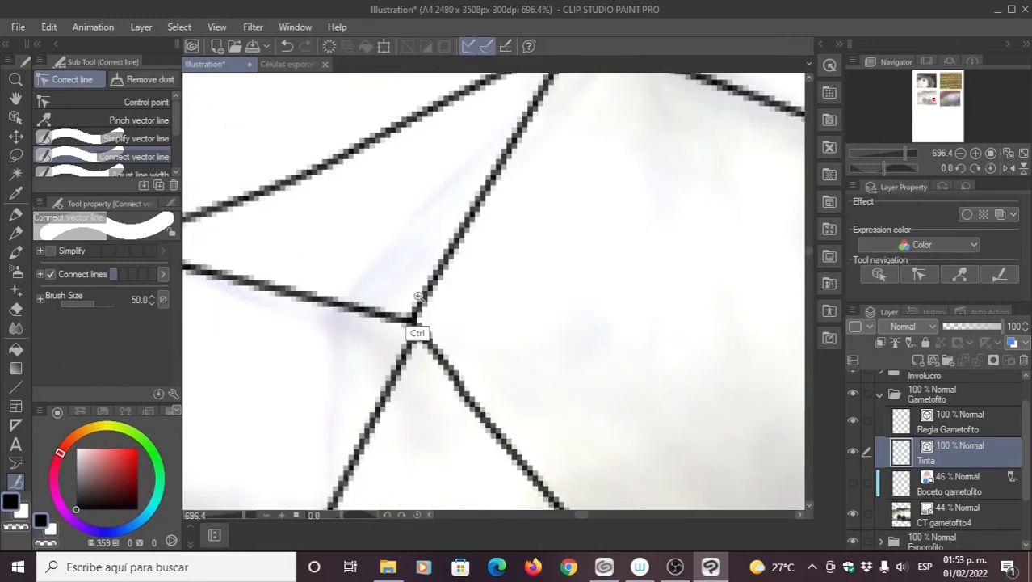
pyautogui.scroll(-6, 417, 334)
# Step: Join the open line ends at the lower junction and the upper-right junction
pyautogui.moveTo(469, 411); pyautogui.dragTo(475, 488)
pyautogui.moveTo(448, 250)
pyautogui.mouseDown()
pyautogui.moveTo(429, 246)
pyautogui.moveTo(447, 304)
pyautogui.mouseUp()
pyautogui.moveTo(376, 232); pyautogui.dragTo(361, 244)
pyautogui.moveTo(441, 301); pyautogui.dragTo(374, 307)
pyautogui.moveTo(494, 248); pyautogui.dragTo(507, 245)
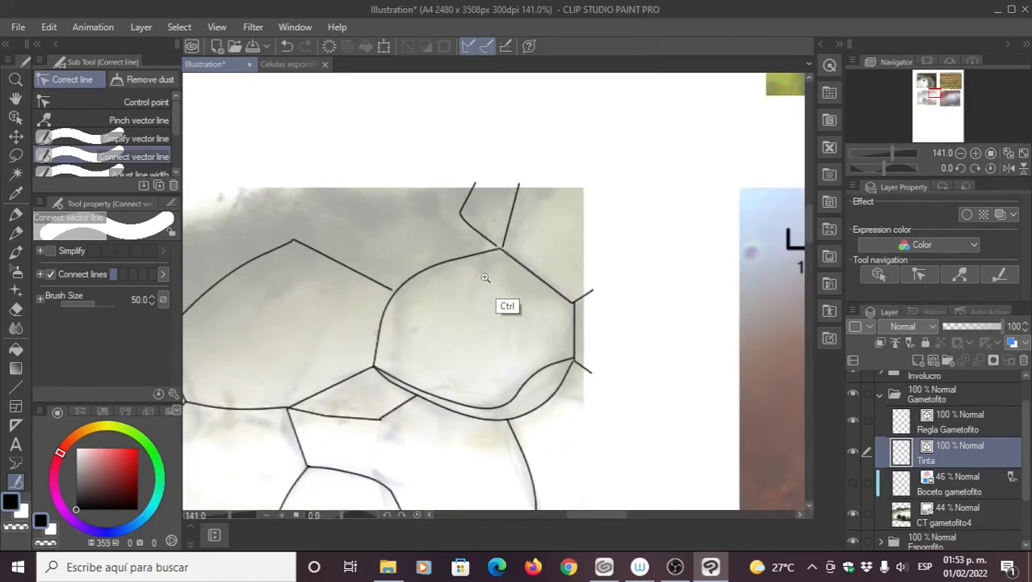
# Step: Extend a line end with Control point and snap it onto the junction
pyautogui.scroll(5, 492, 275)
pyautogui.scroll(3, 510, 263)
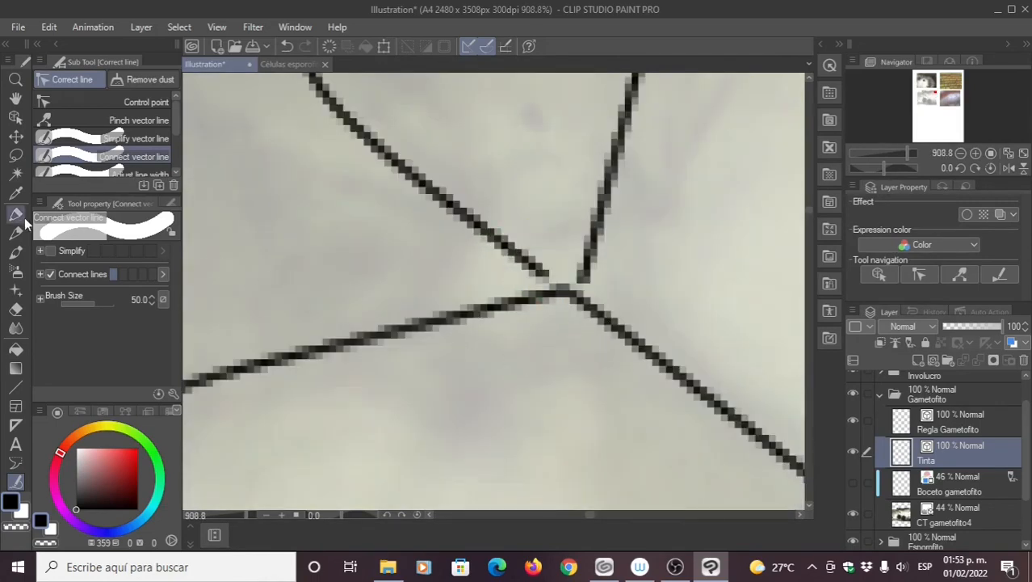
pyautogui.click(19, 217)
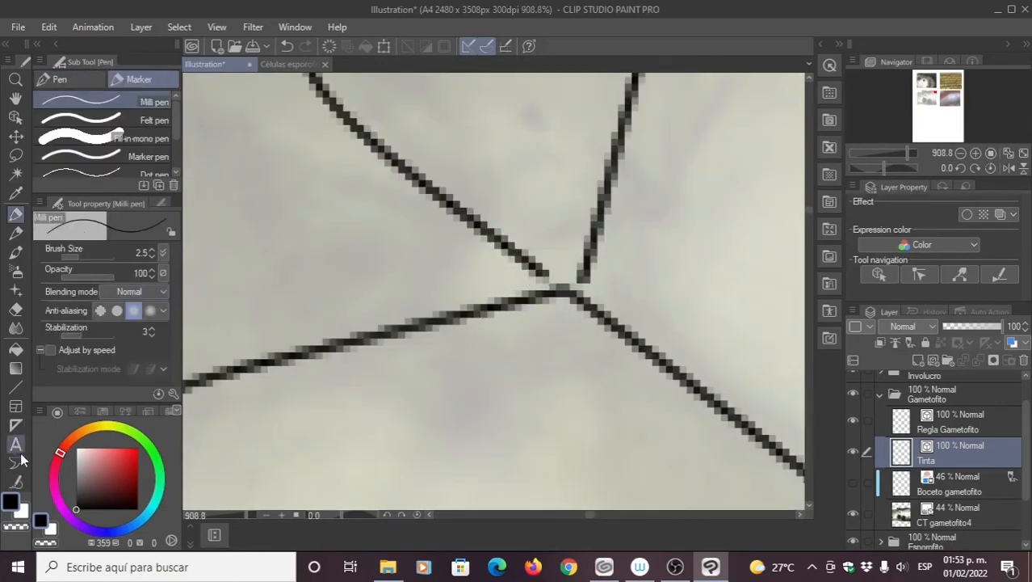
pyautogui.click(18, 481)
pyautogui.click(137, 102)
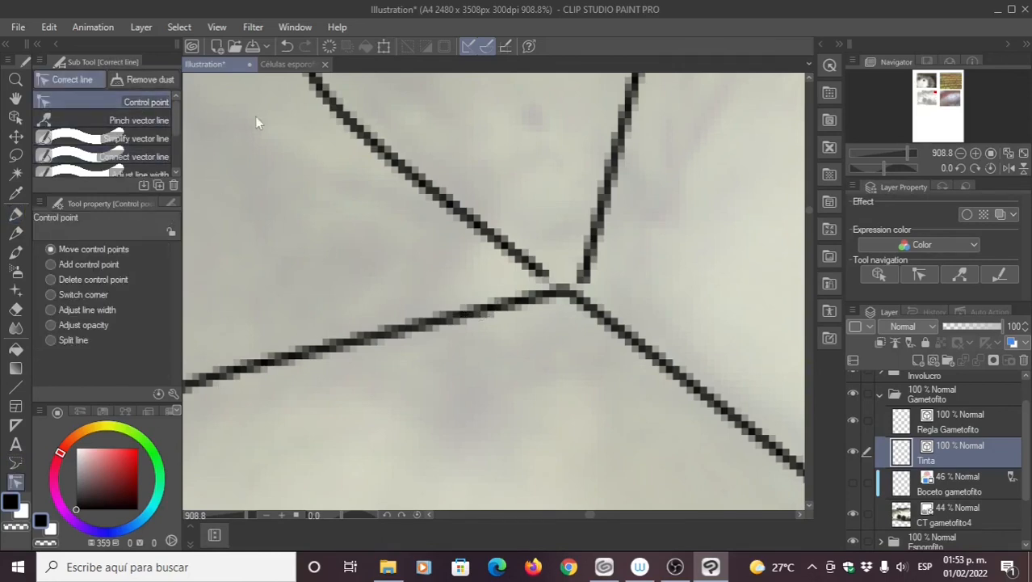
pyautogui.moveTo(543, 275); pyautogui.dragTo(574, 291)
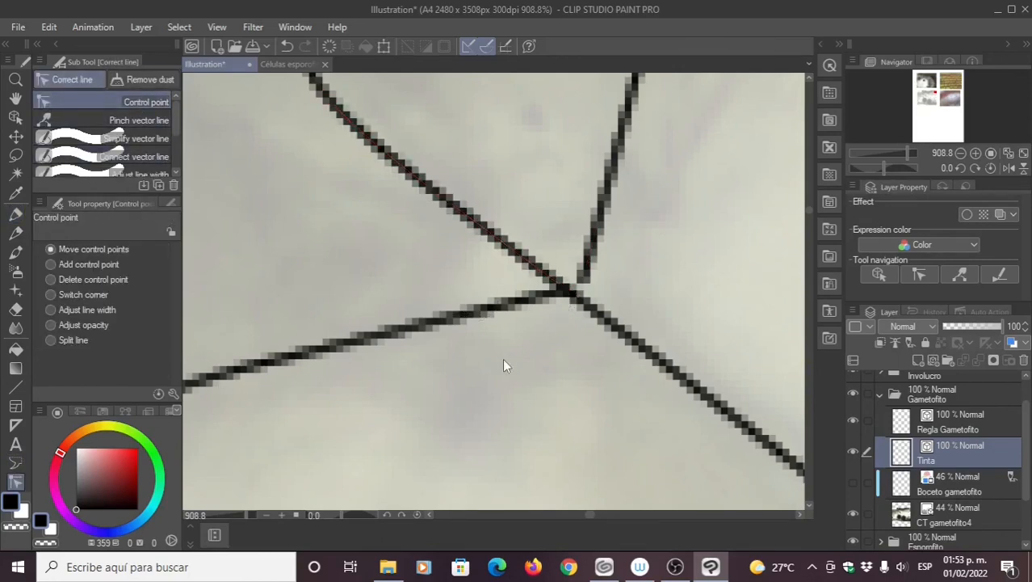
pyautogui.scroll(-2, 497, 371)
pyautogui.moveTo(539, 331); pyautogui.dragTo(531, 332)
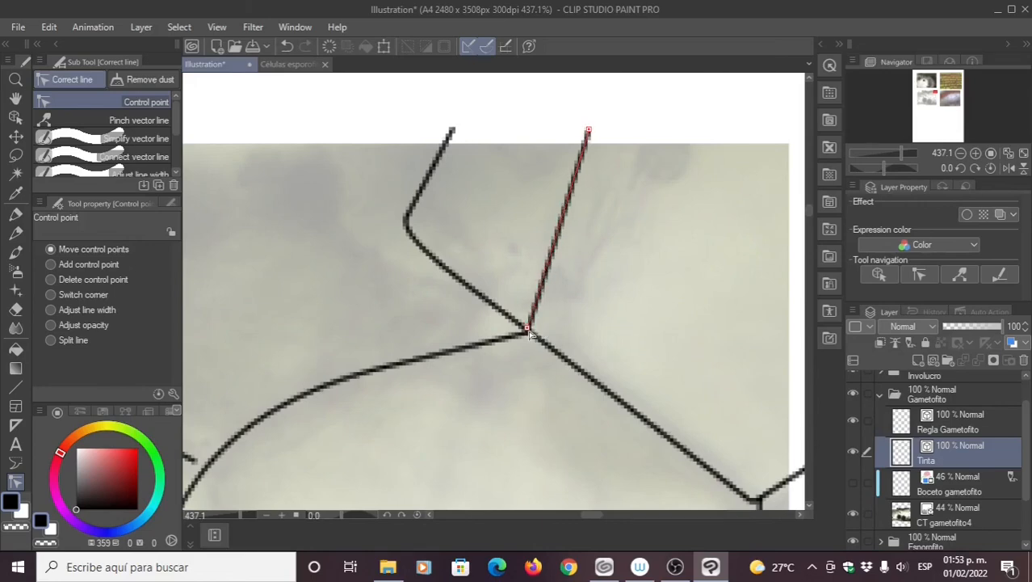
# Step: Review the corrected cells and return to the fine inking pen at size 2.5
pyautogui.moveTo(493, 404); pyautogui.dragTo(454, 316)
pyautogui.moveTo(430, 481); pyautogui.dragTo(489, 378)
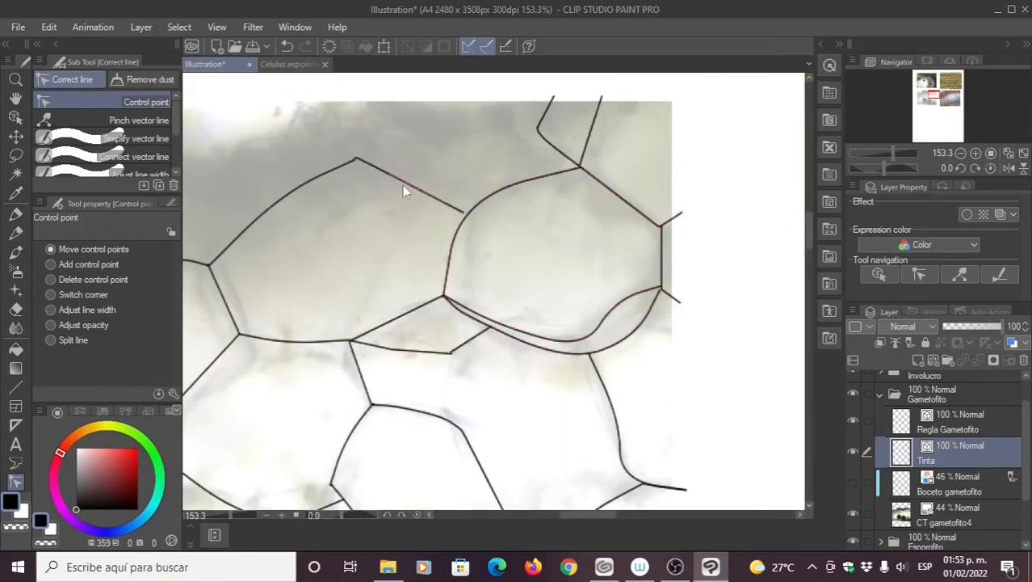
pyautogui.moveTo(366, 259); pyautogui.dragTo(393, 247)
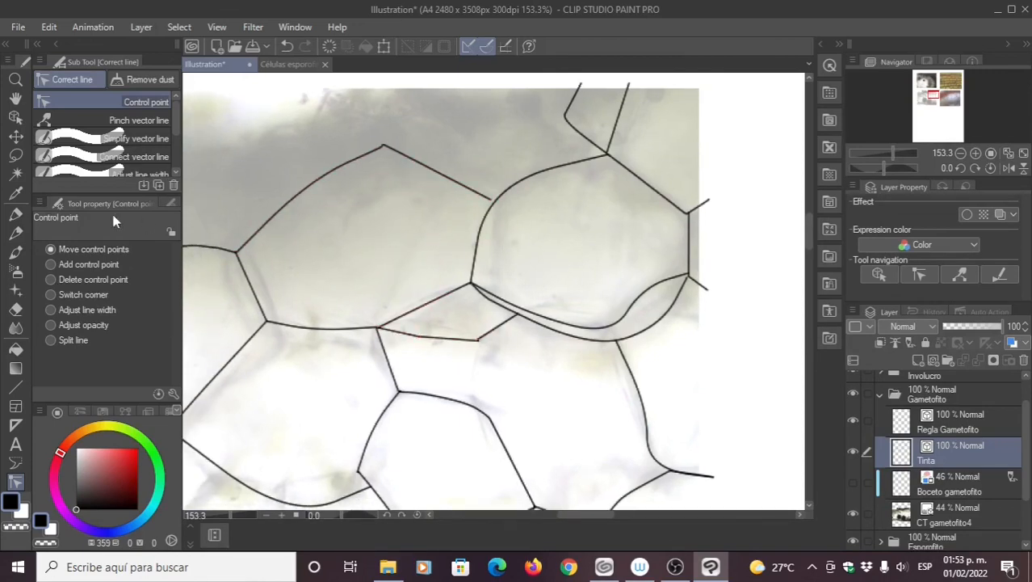
pyautogui.click(16, 217)
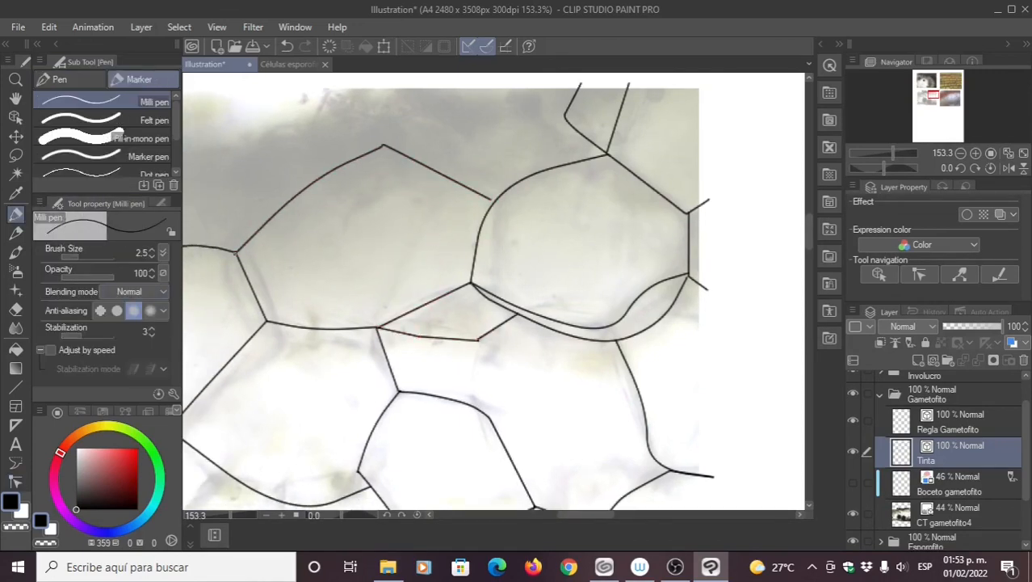
pyautogui.moveTo(345, 236); pyautogui.dragTo(488, 288)
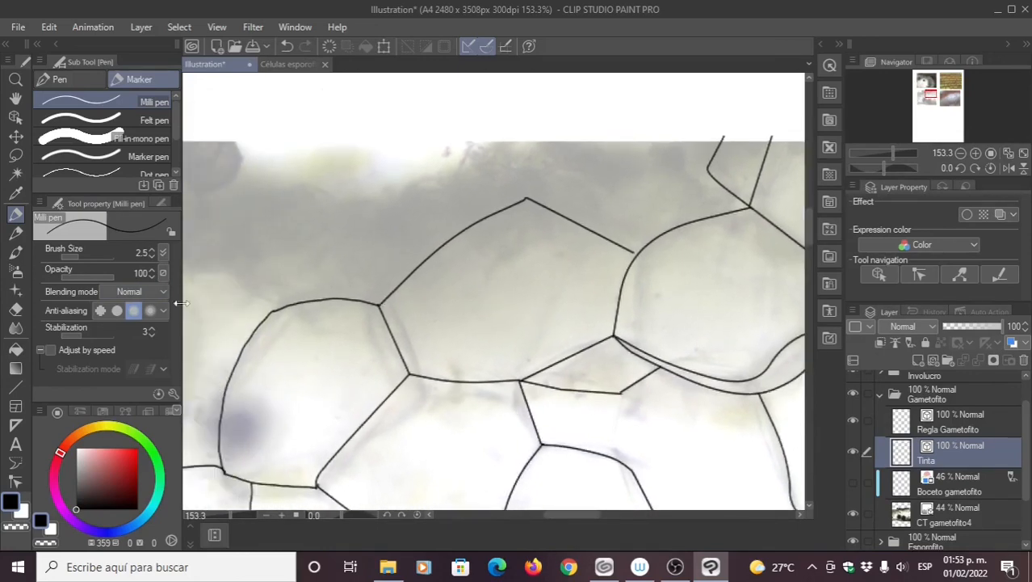
pyautogui.moveTo(324, 268); pyautogui.dragTo(351, 284)
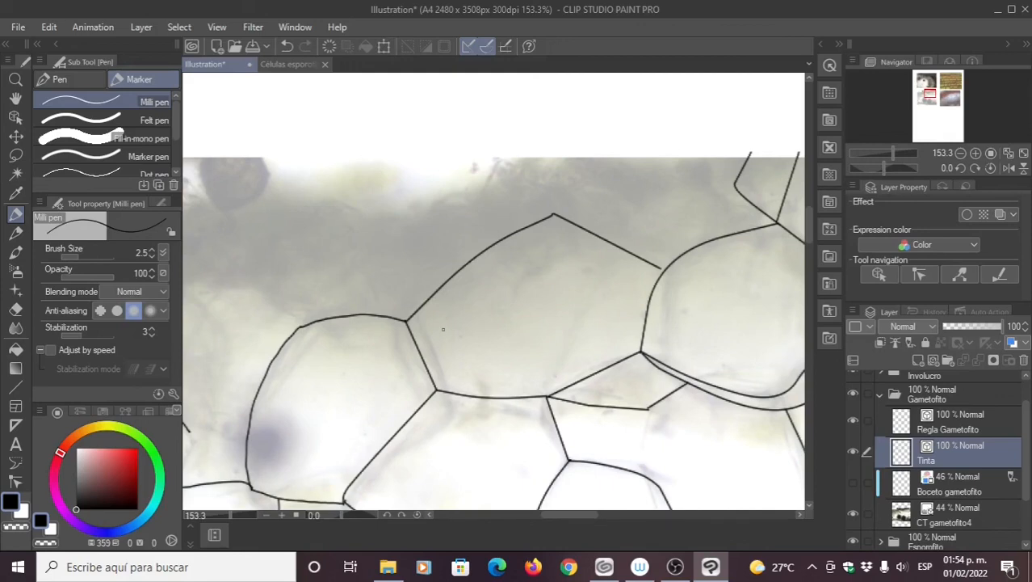
pyautogui.scroll(-5, 443, 328)
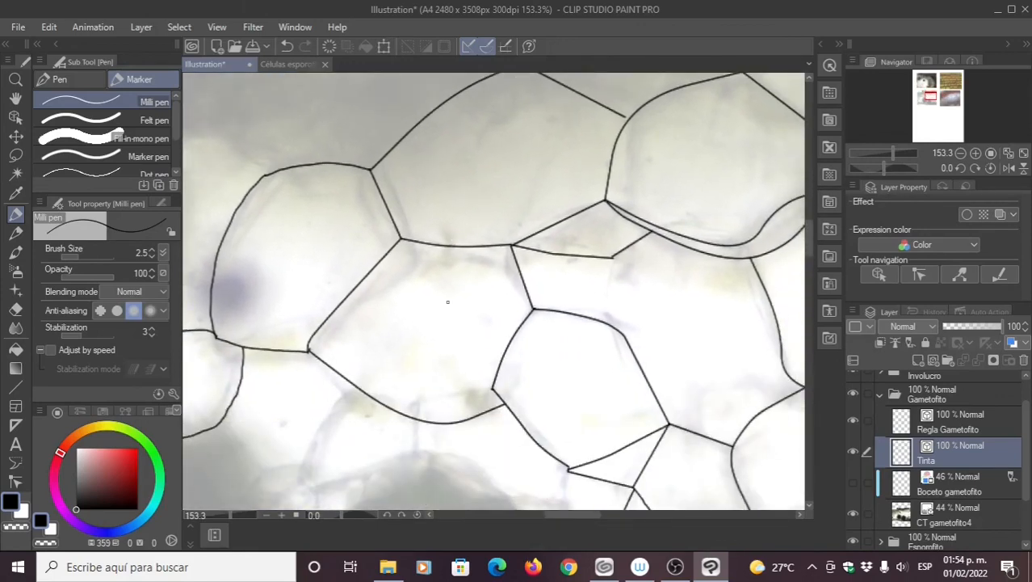